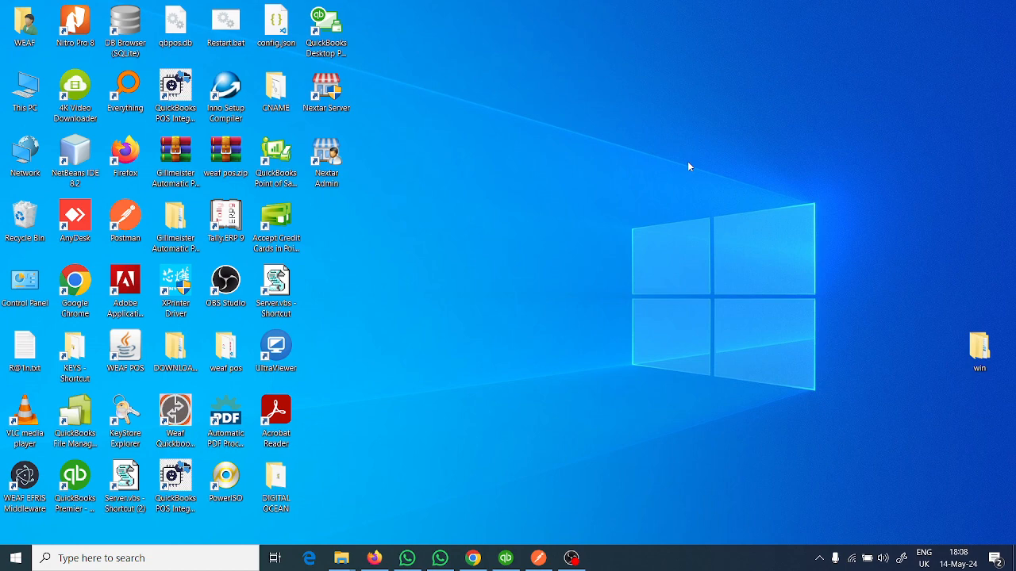
- Switch to Firefox and log out of the Weafmall account
left_click(373, 558)
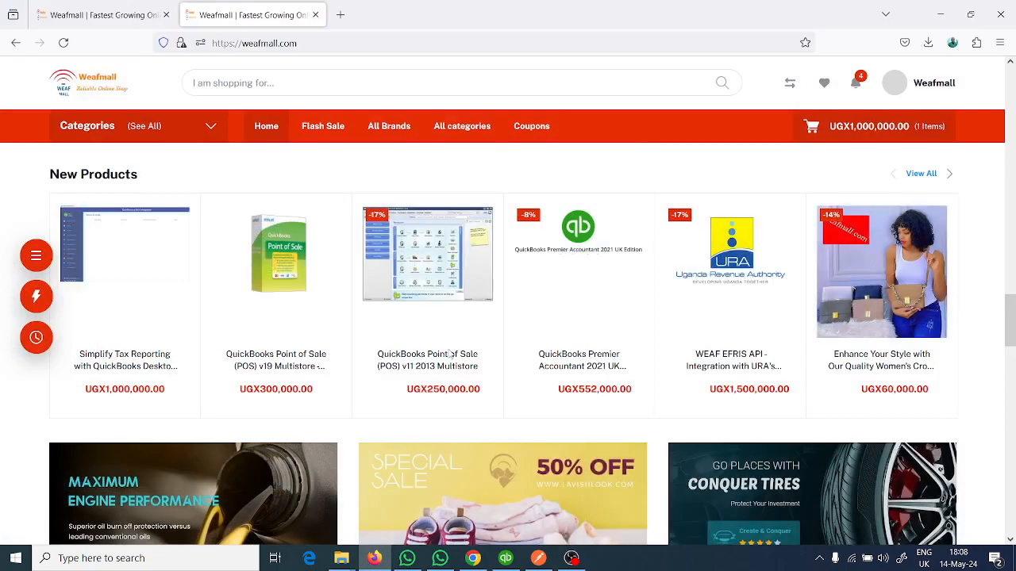
mouse_move(897, 81)
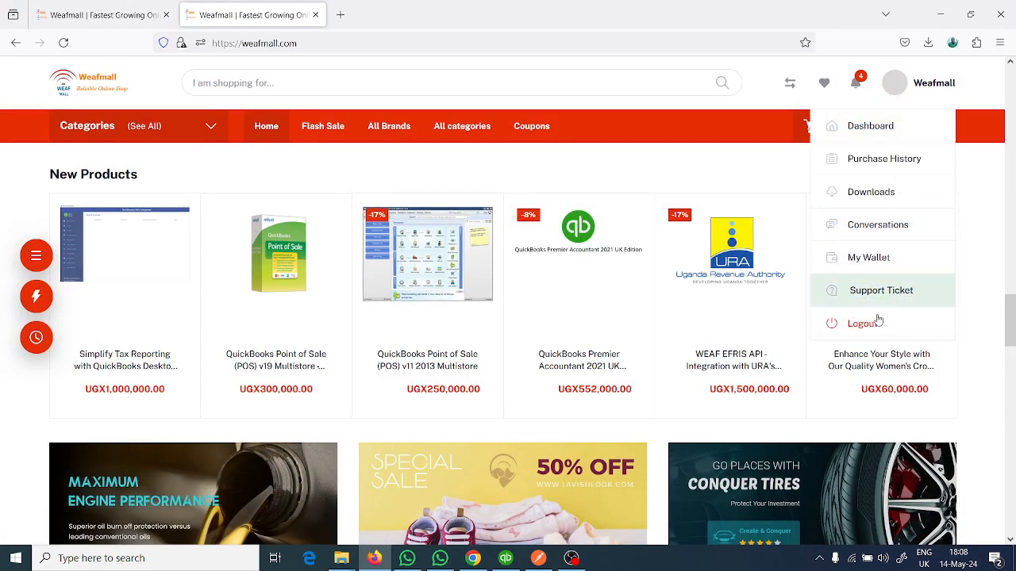
left_click(862, 324)
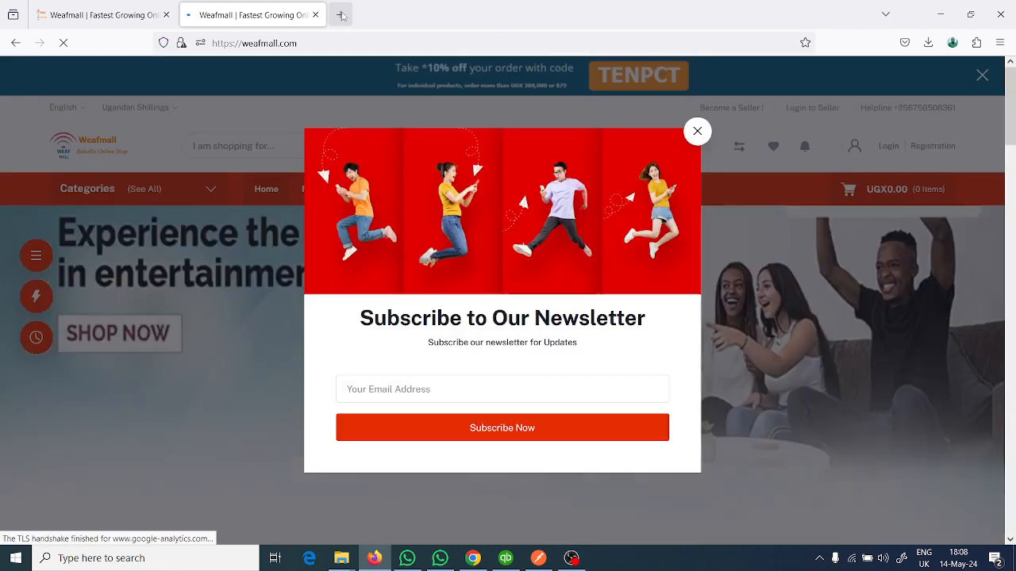
- Open weafmall.com in a new browser tab and dismiss the newsletter subscription popup
left_click(342, 16)
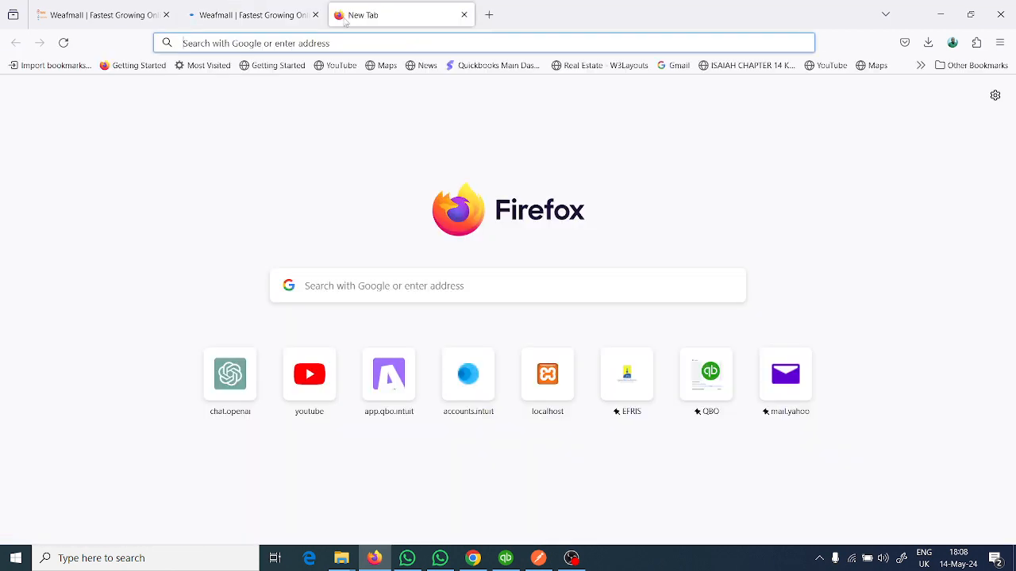
type("weaf")
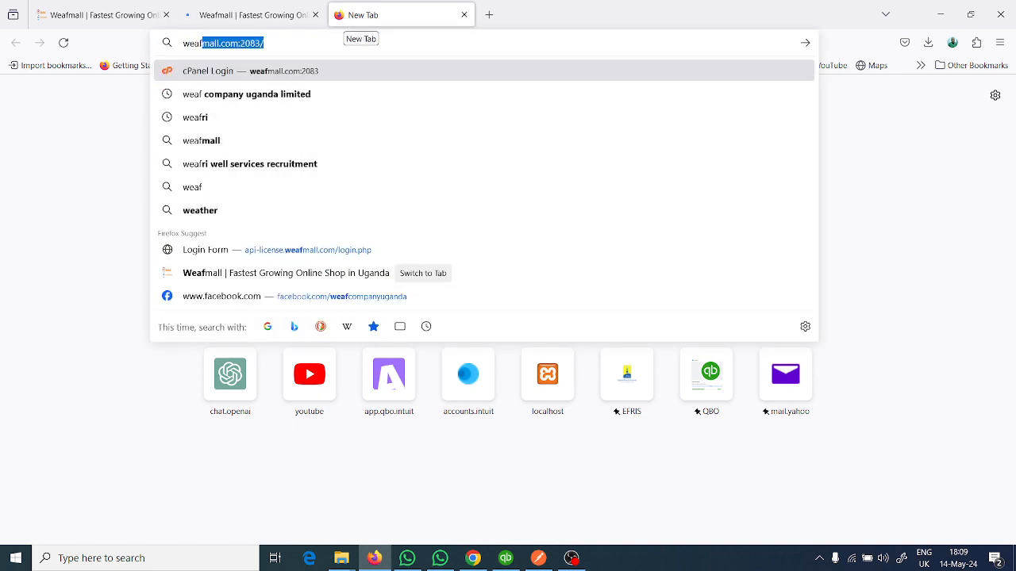
key("Right")
key("BackSpace")
key("BackSpace")
key("BackSpace")
key("BackSpace")
key("BackSpace")
key("BackSpace")
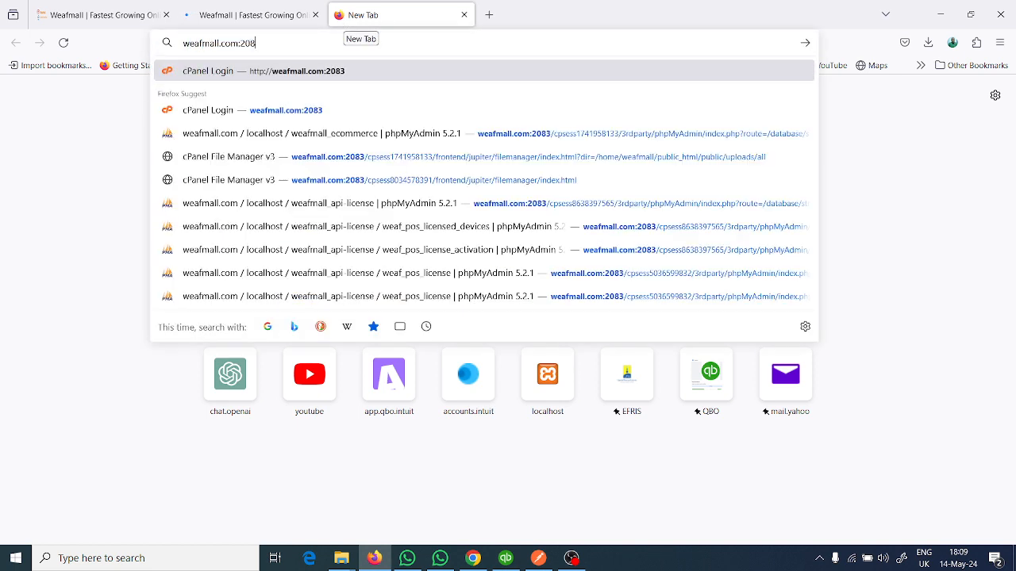
key("Return")
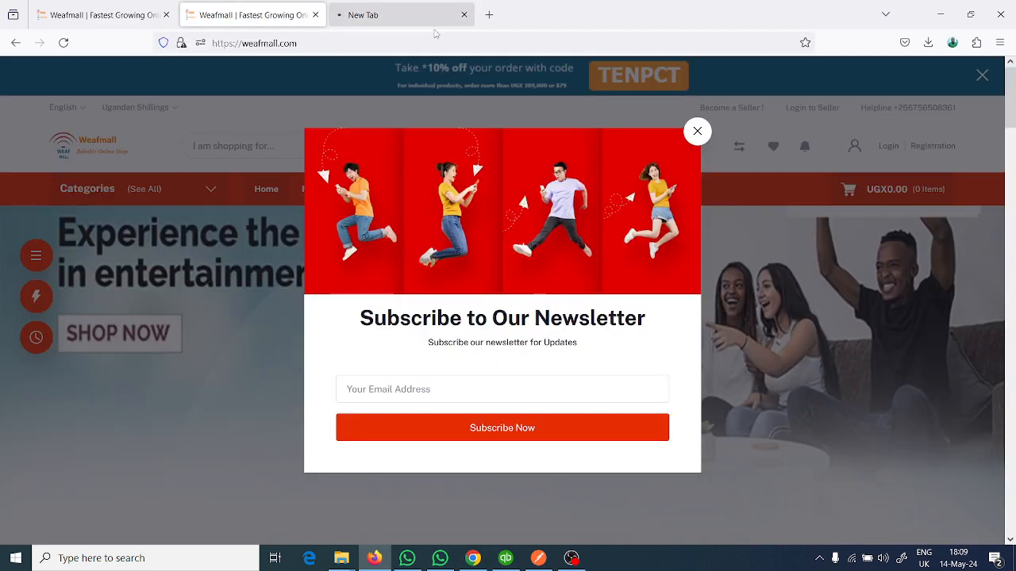
left_click(444, 16)
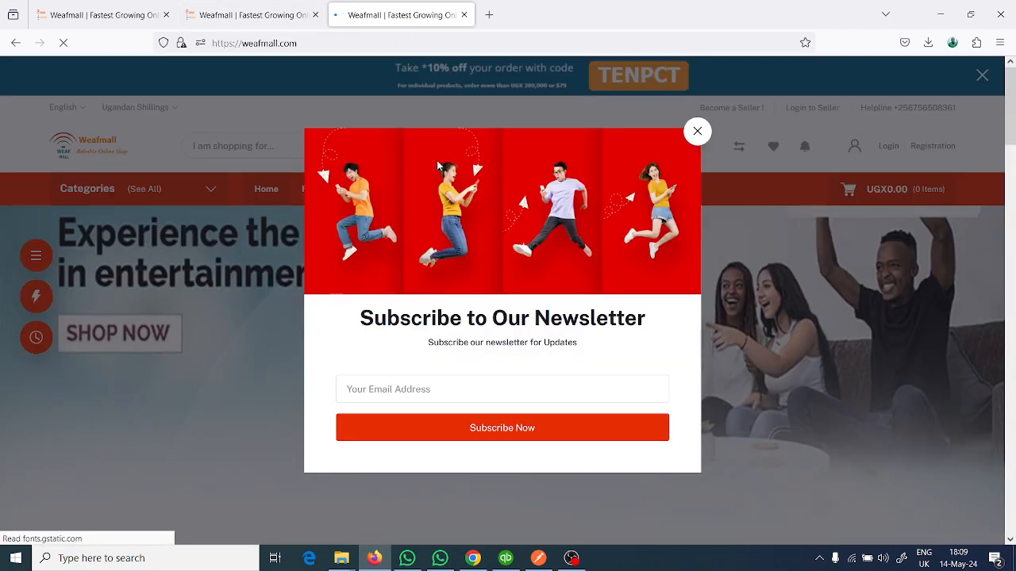
left_click(696, 131)
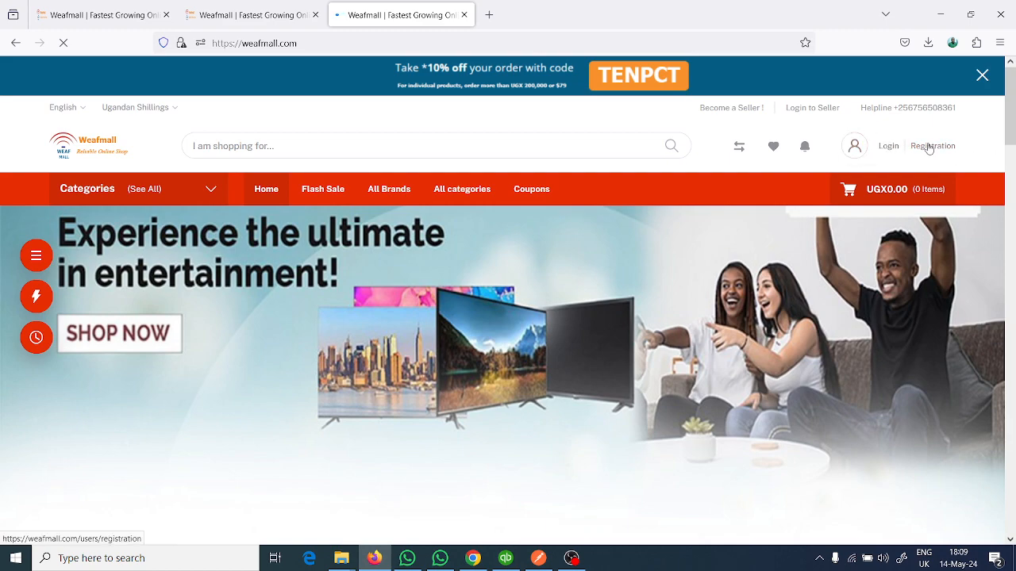
- Look through the shop's home page and open the account registration page
scroll(830, 131, "down", 5)
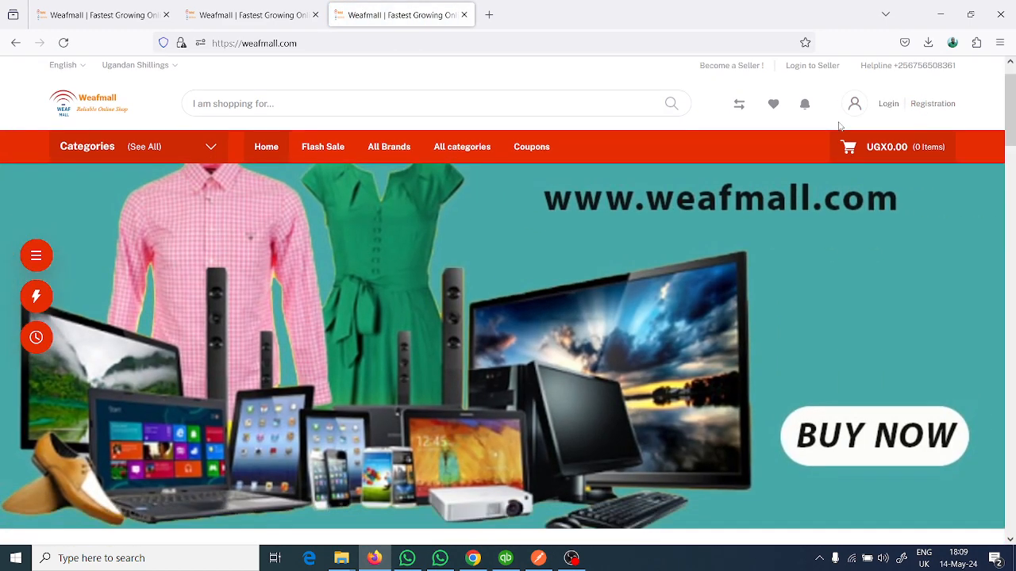
scroll(841, 127, "down", 4)
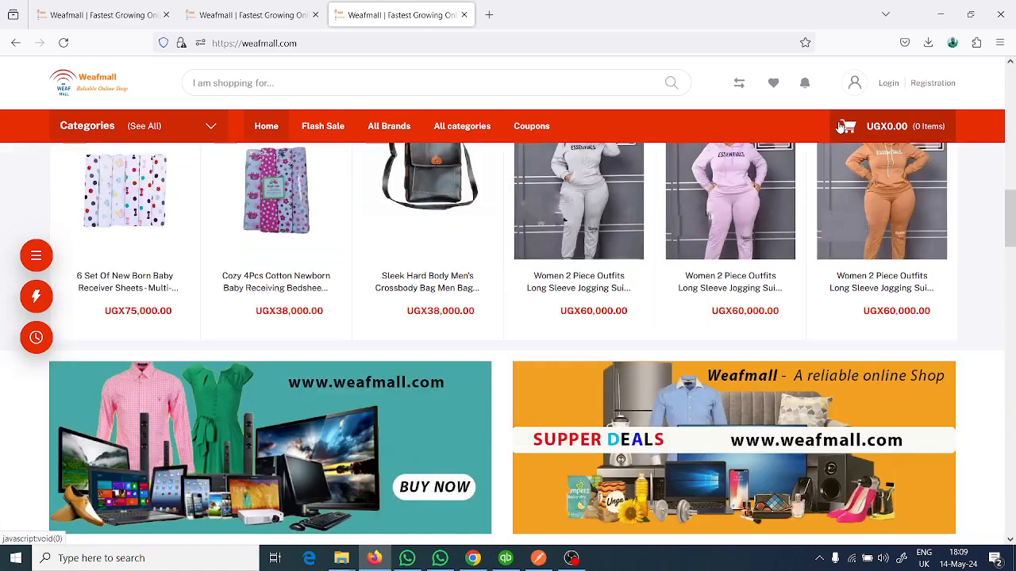
scroll(832, 131, "up", 4)
scroll(833, 137, "up", 6)
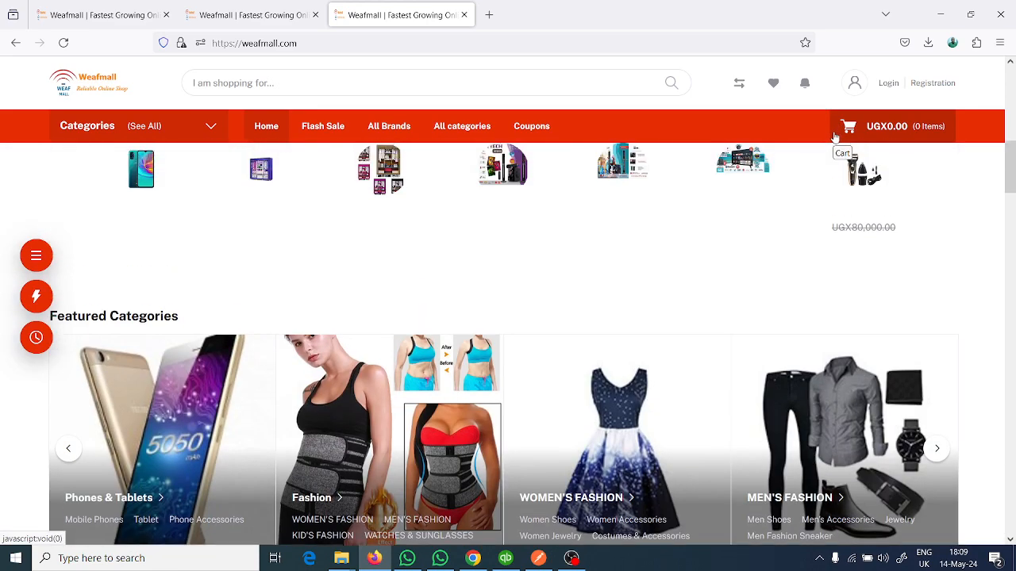
scroll(835, 137, "up", 3)
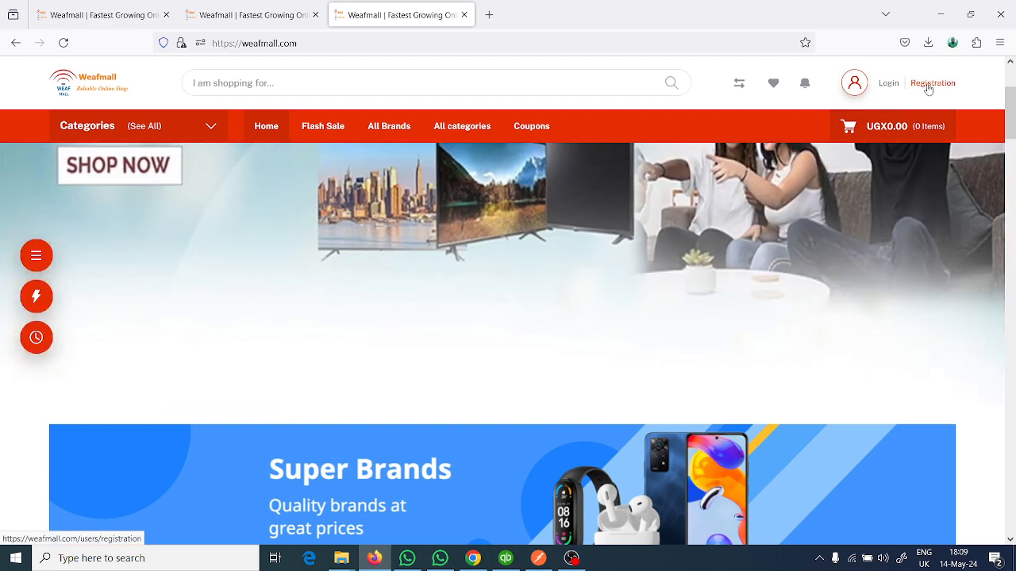
left_click(928, 90)
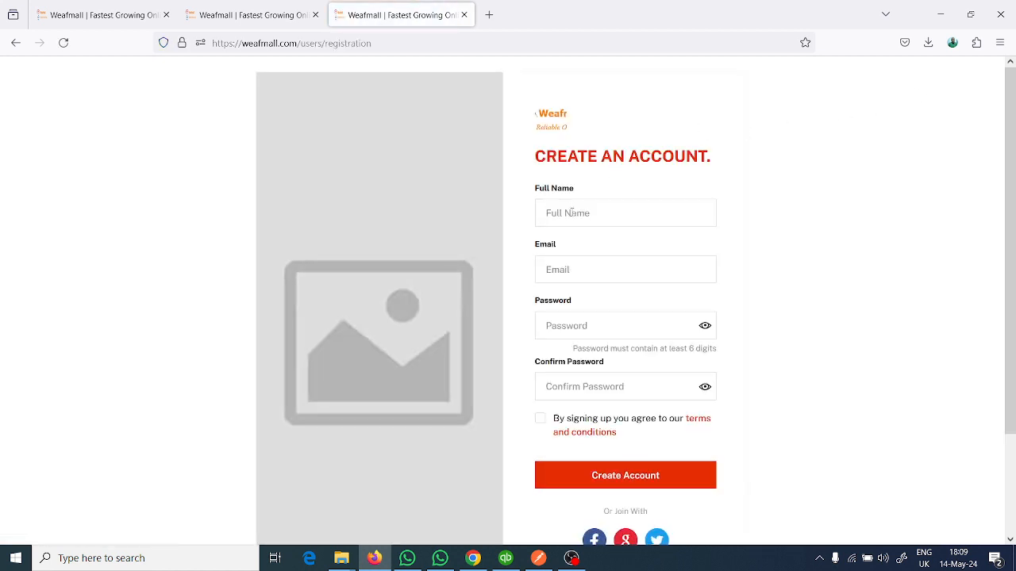
- Examine the registration form and its Google sign-up option, returning to the form without choosing an account
left_click(572, 211)
scroll(681, 209, "down", 2)
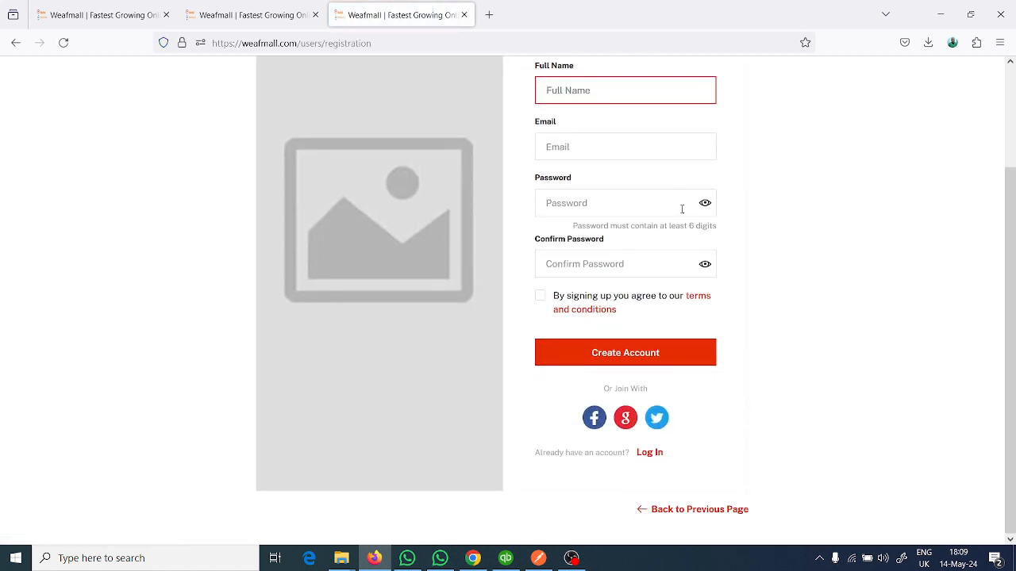
left_click(627, 420)
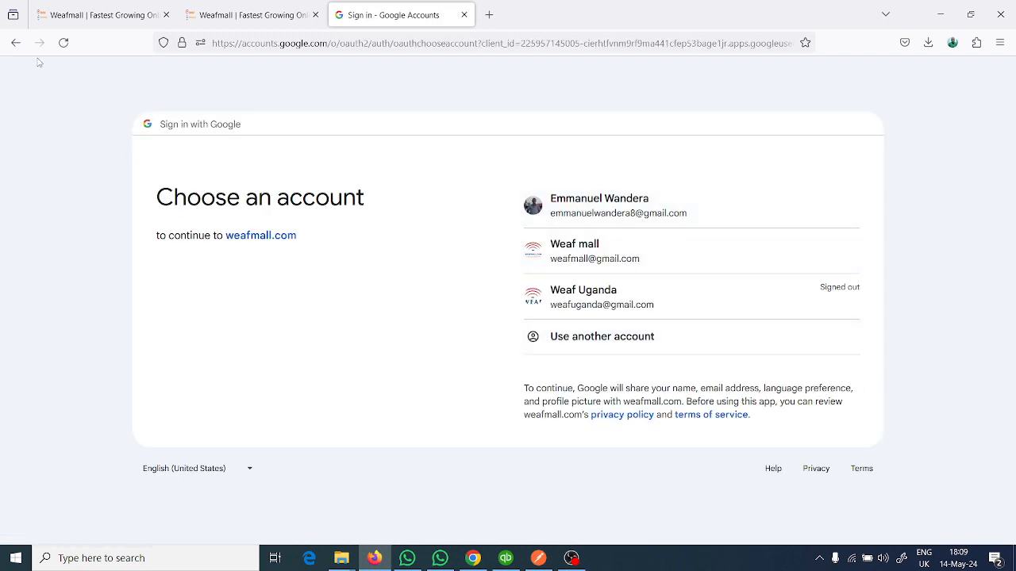
left_click(16, 43)
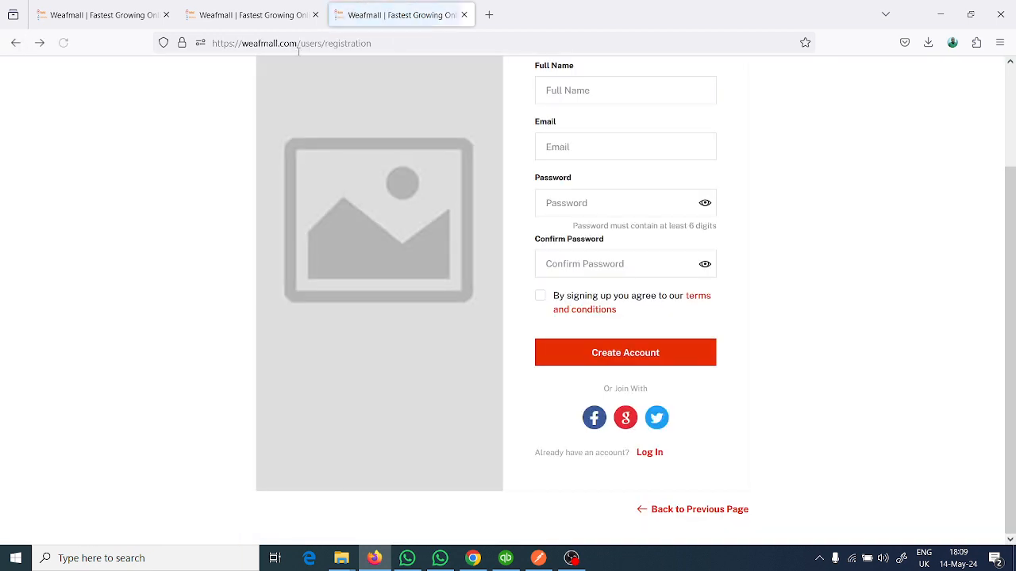
- Go to the login page for existing customers and log in with the Weaf mall Google account
left_click(653, 453)
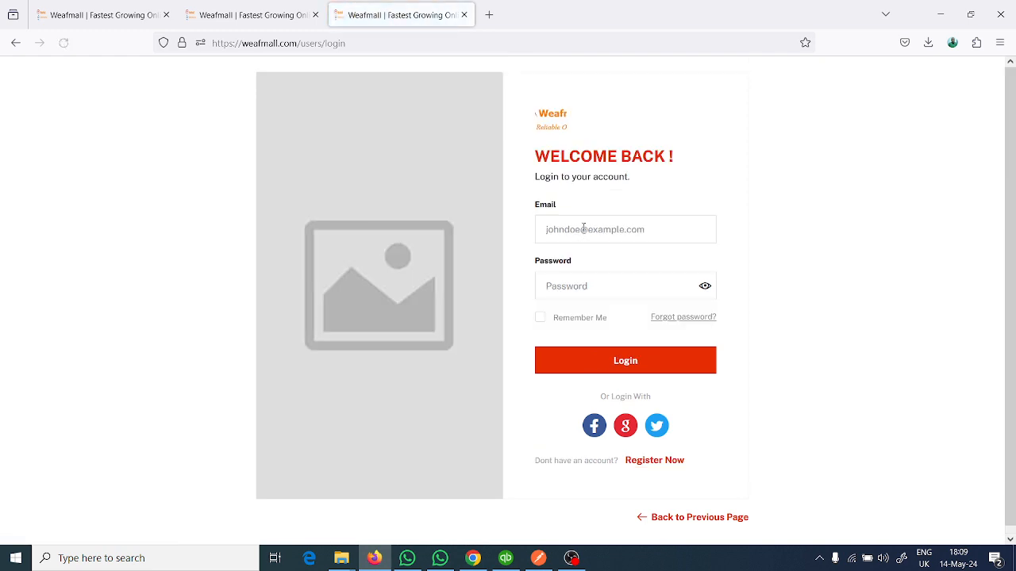
left_click(626, 426)
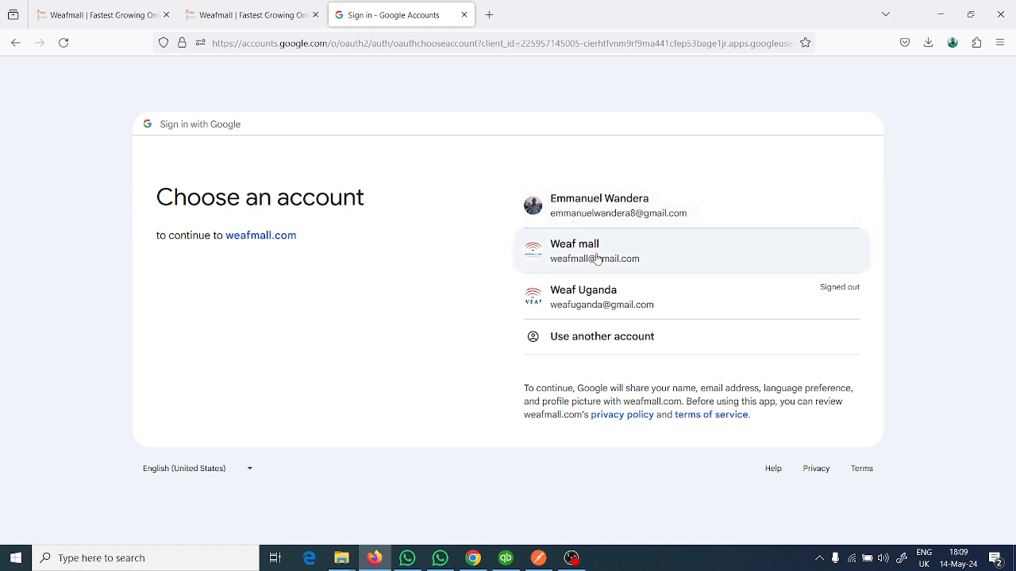
left_click(597, 259)
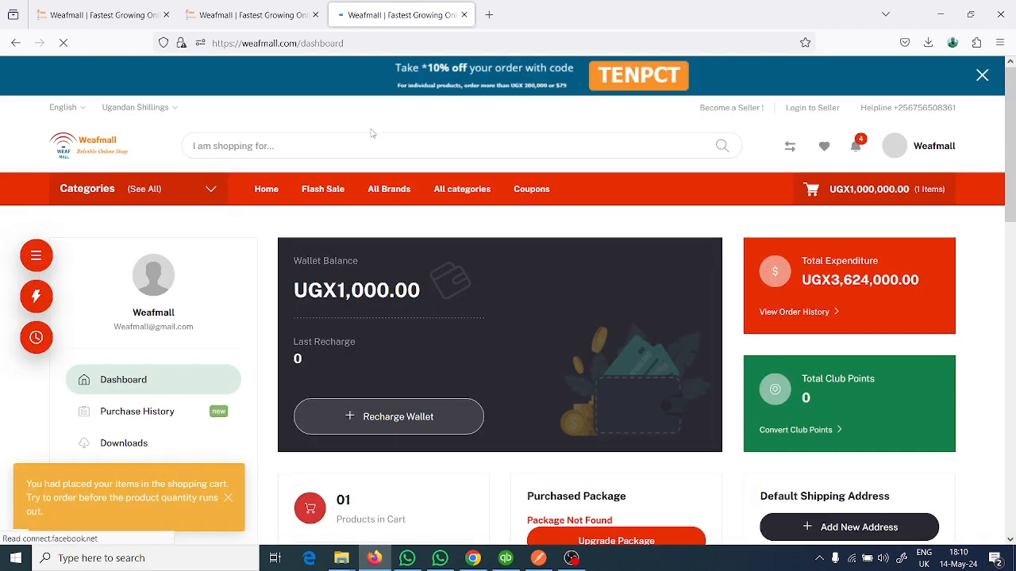
- Examine the account dashboard, including the wallet balance, total expenditure, club points and product summaries
scroll(371, 134, "down", 1)
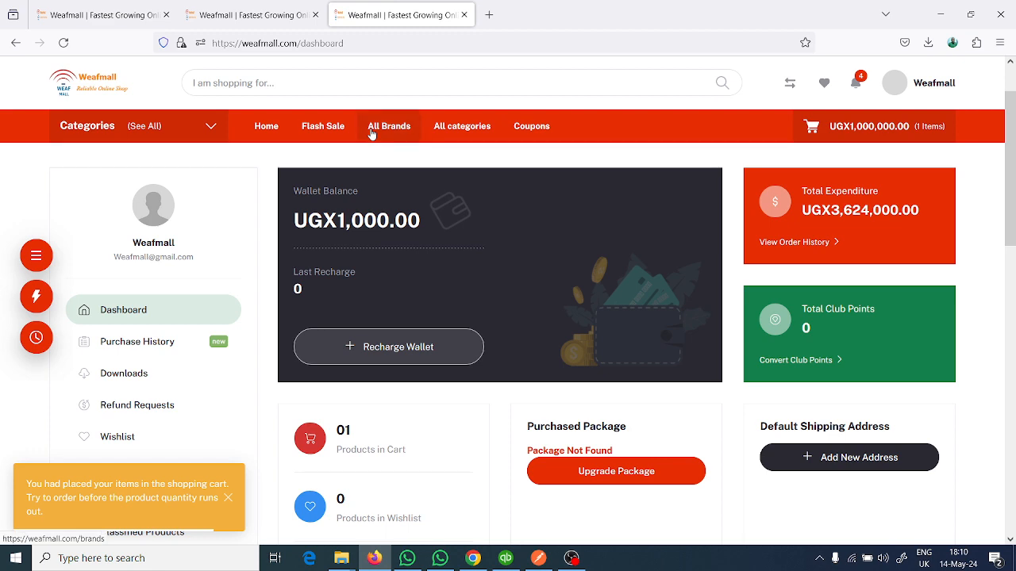
scroll(365, 158, "down", 3)
scroll(362, 171, "up", 3)
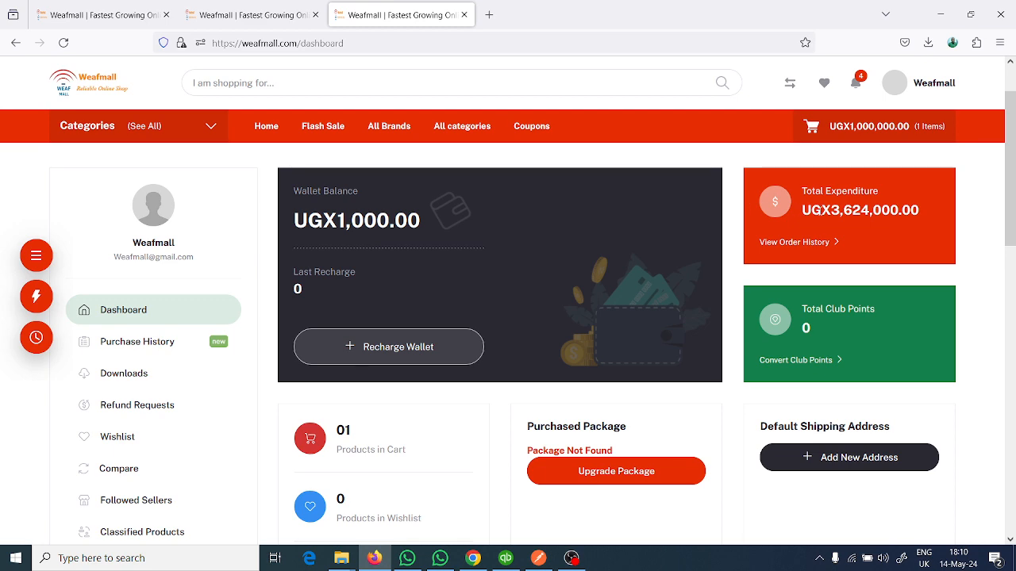
scroll(829, 212, "down", 1)
scroll(829, 213, "up", 2)
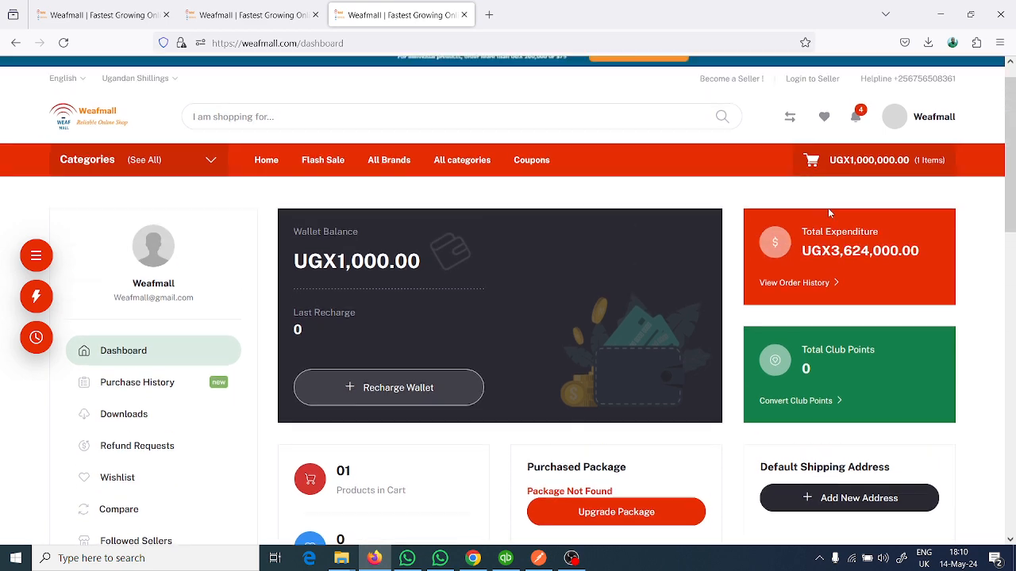
scroll(834, 274, "down", 2)
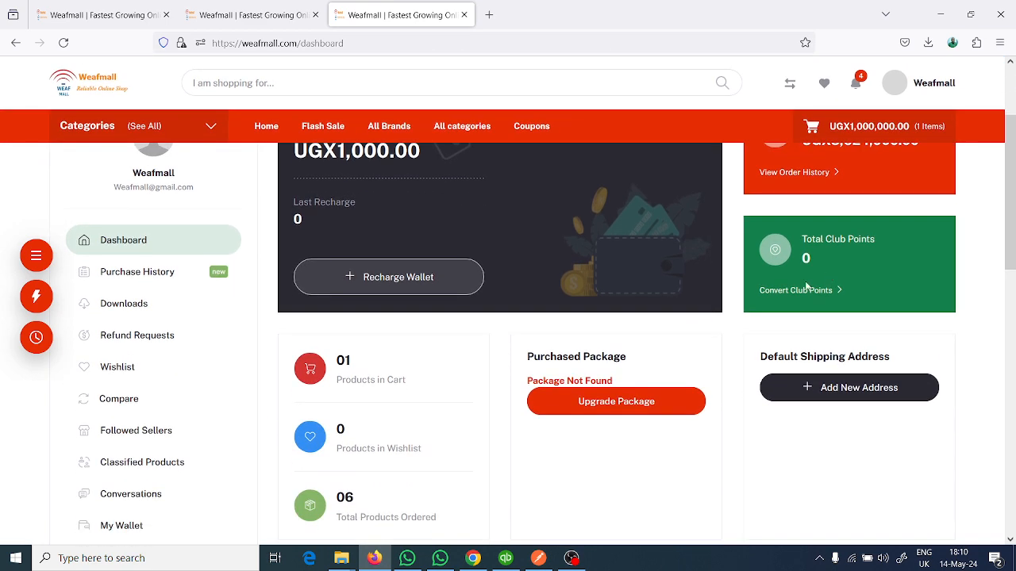
- Review the account's purchase history and open the downloads page for purchased digital products
left_click(143, 276)
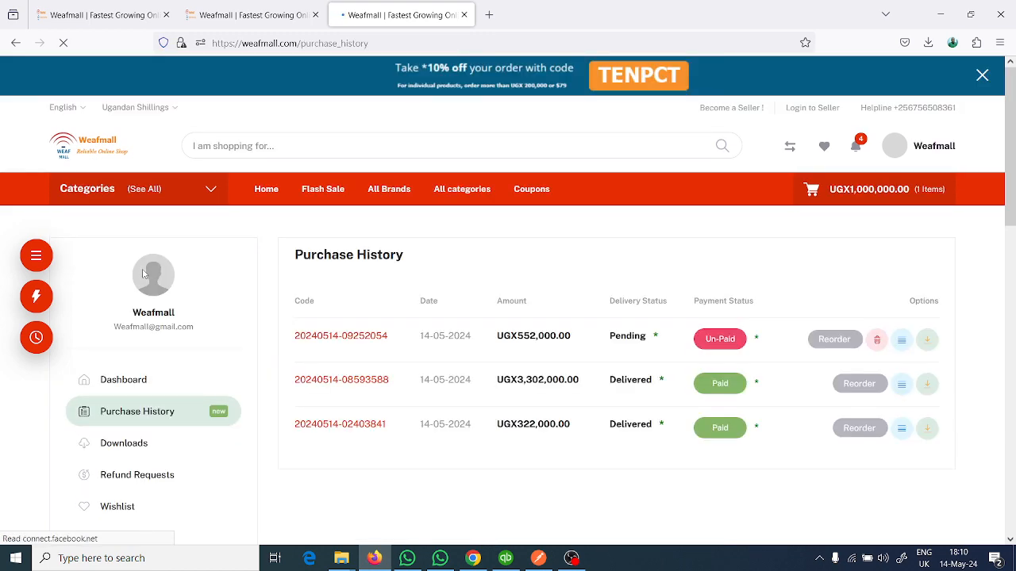
scroll(144, 274, "down", 2)
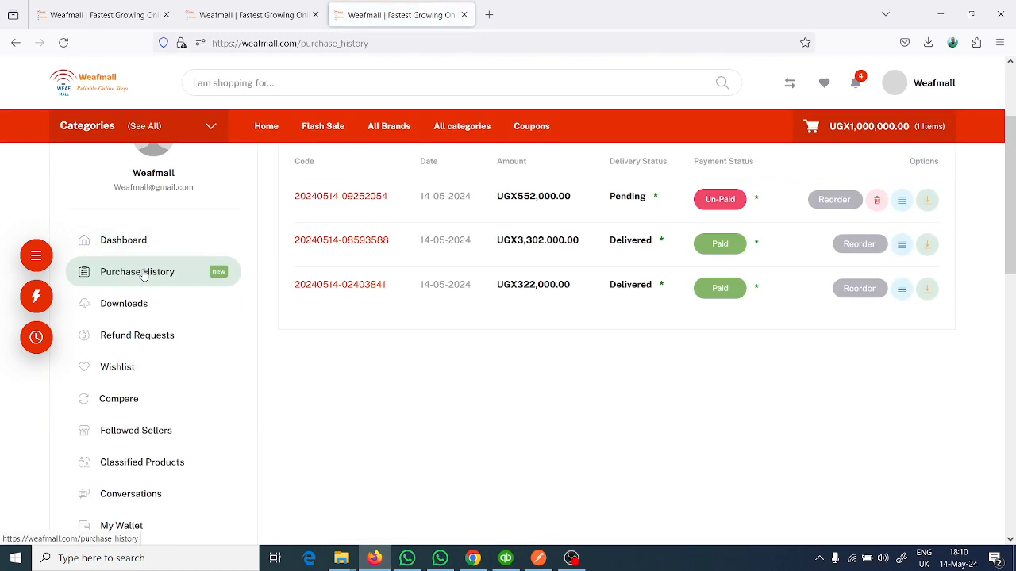
scroll(143, 274, "up", 1)
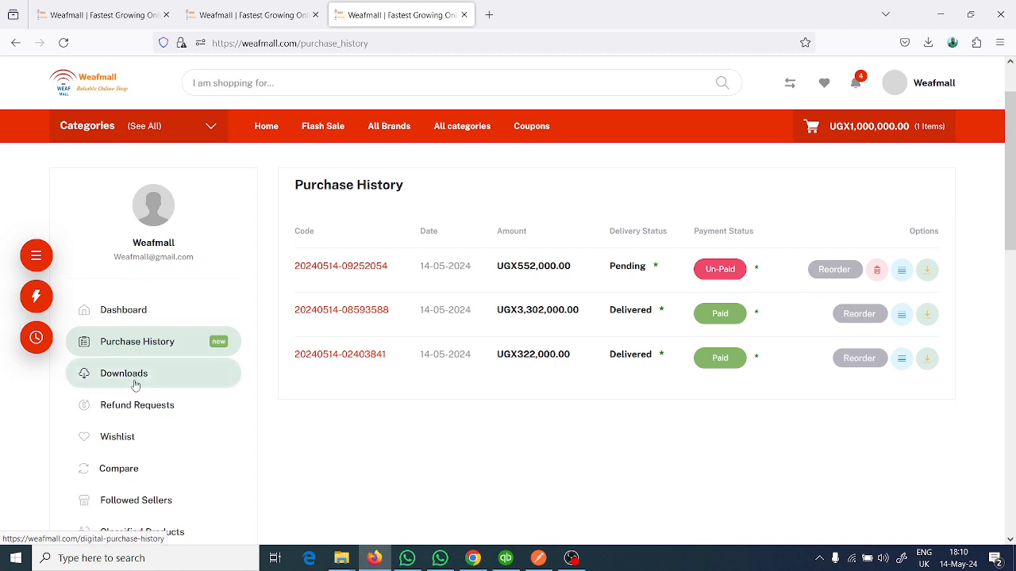
left_click(135, 384)
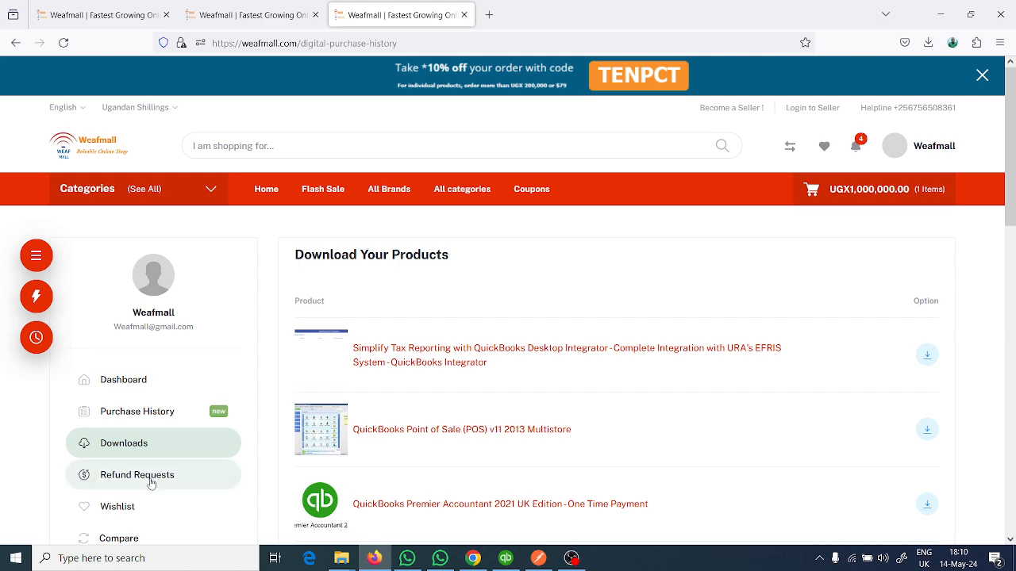
- In the other Weafmall tab, search the shop for "efris api" and open the WEAF EFRIS API product page
left_click(242, 14)
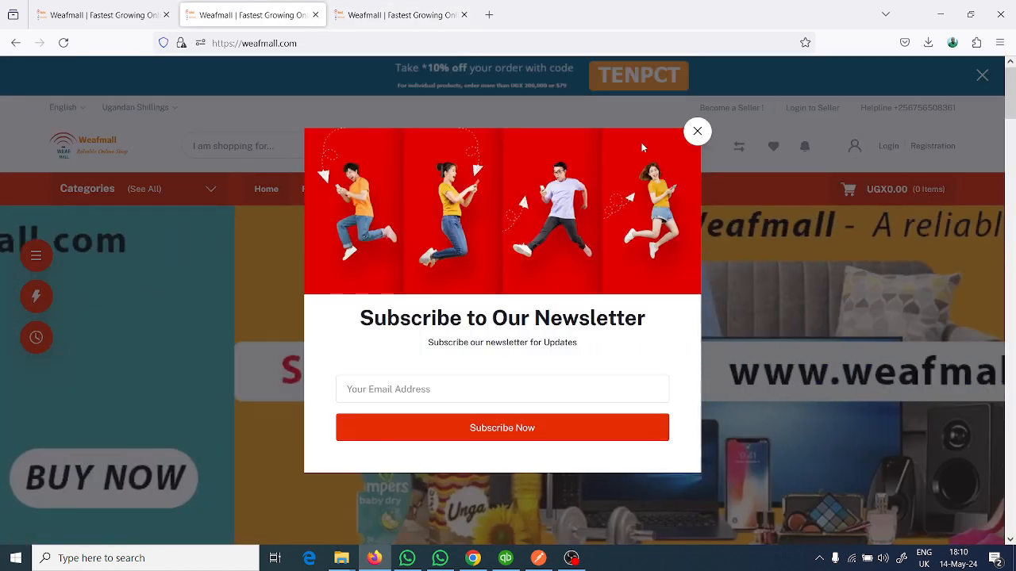
left_click(697, 133)
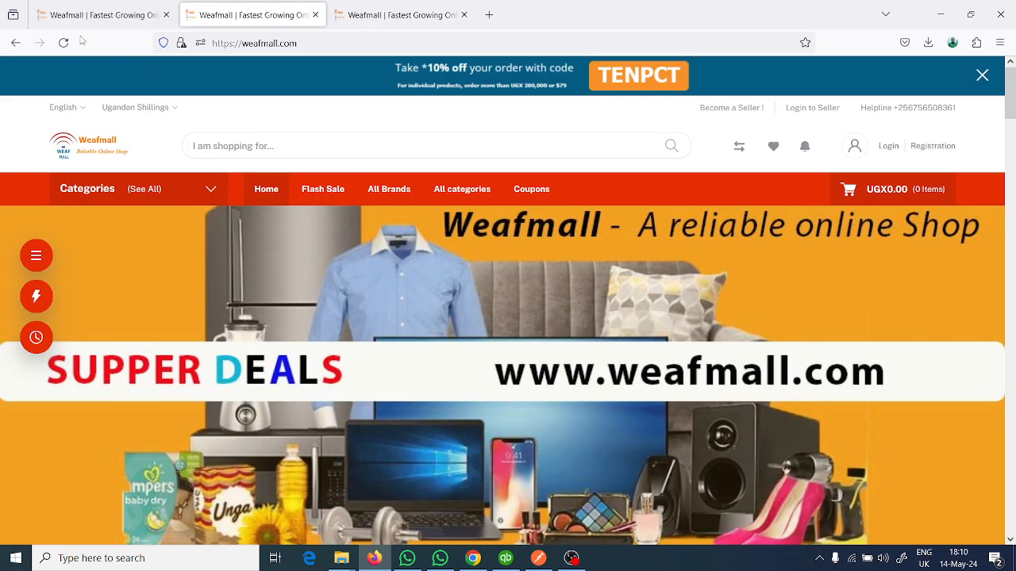
left_click(301, 154)
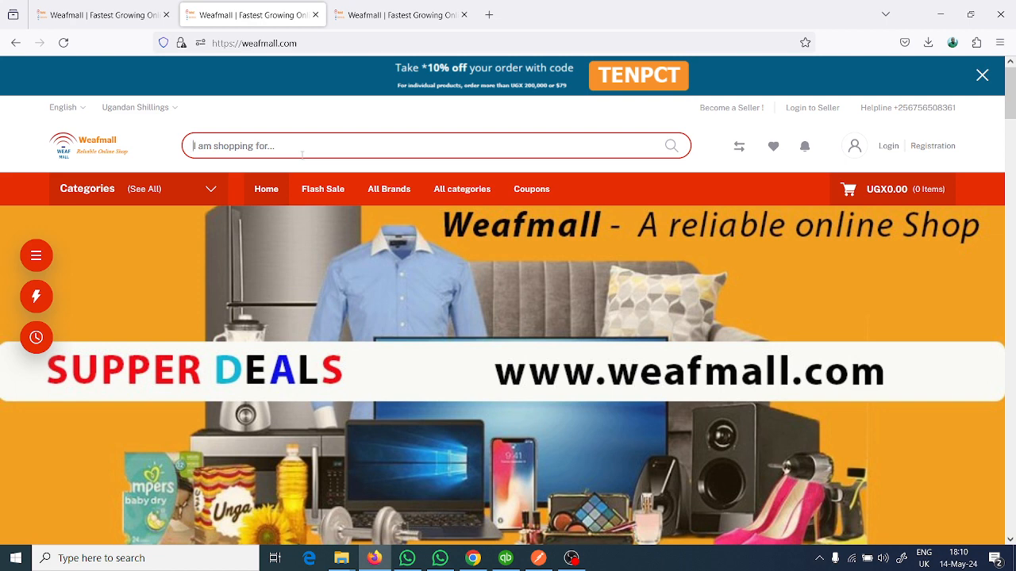
type("efris")
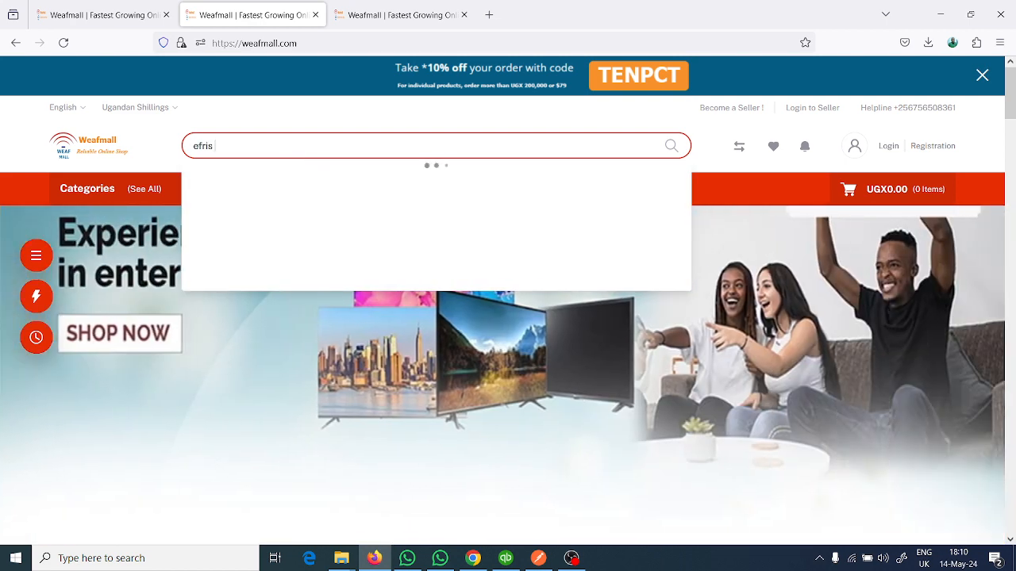
type("api")
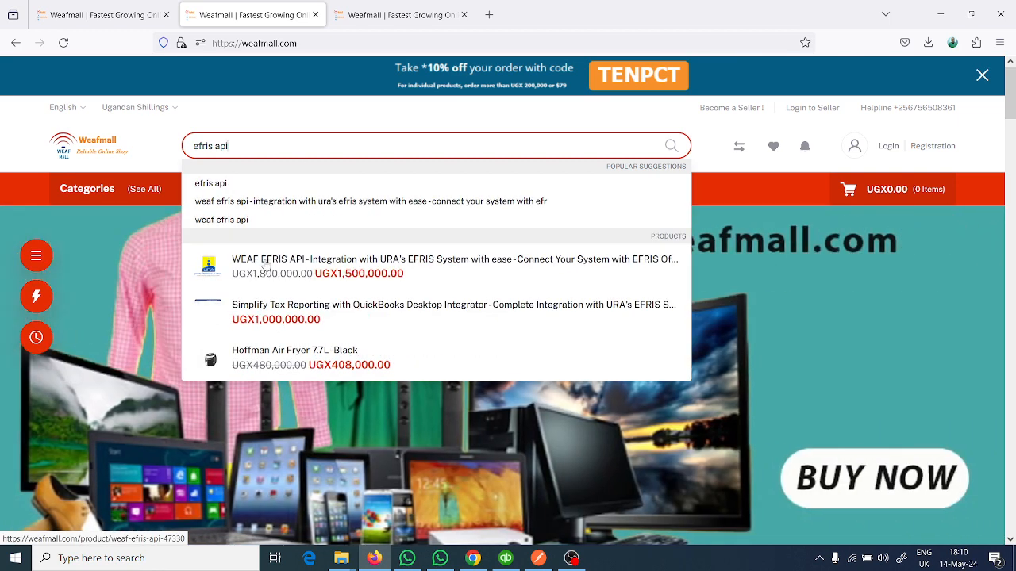
left_click(265, 268)
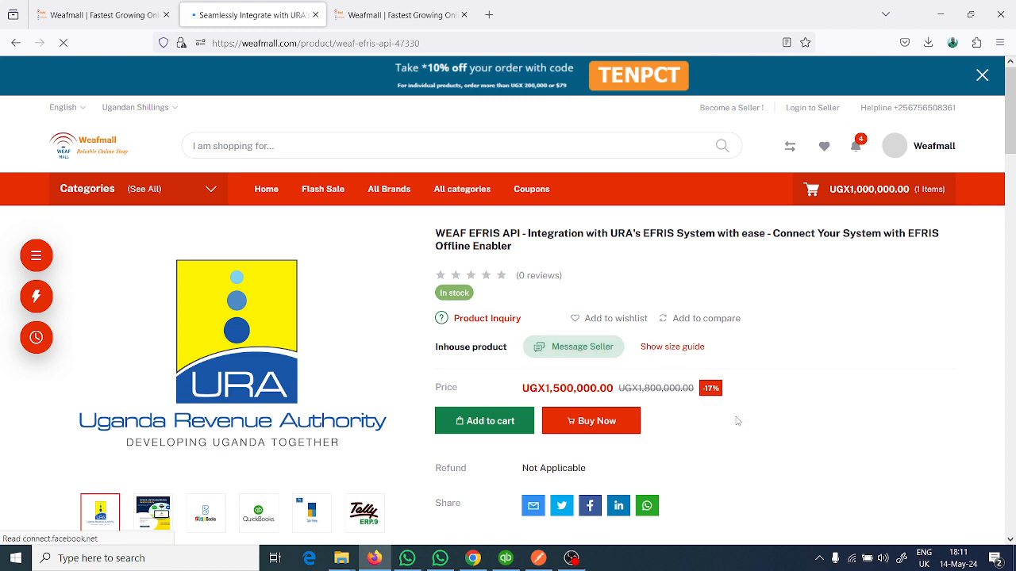
scroll(737, 420, "down", 1)
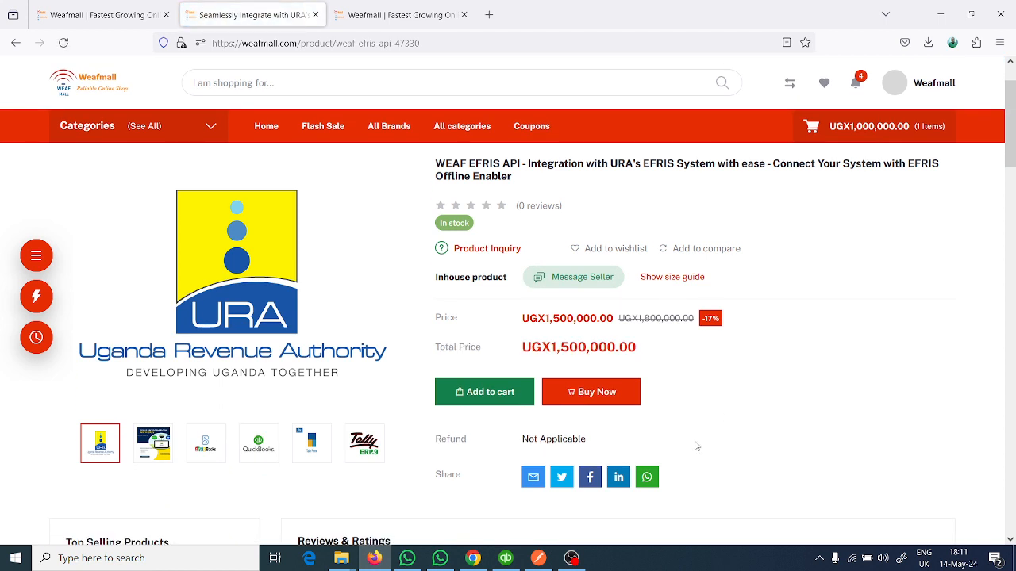
- Look over the WEAF EFRIS API product page and start buying the product immediately
scroll(696, 447, "down", 1)
scroll(697, 446, "up", 1)
scroll(696, 445, "up", 1)
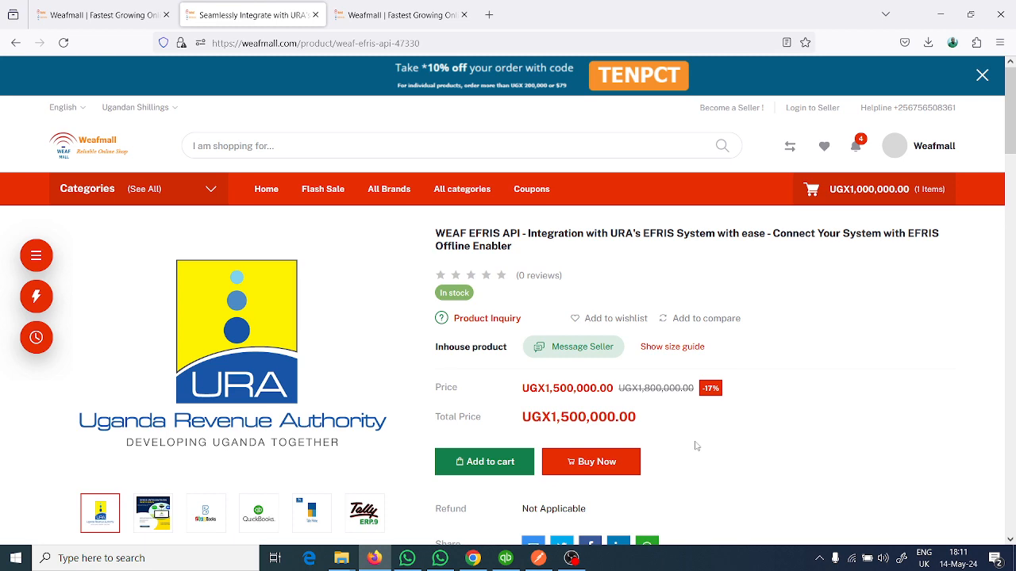
scroll(702, 495, "down", 1)
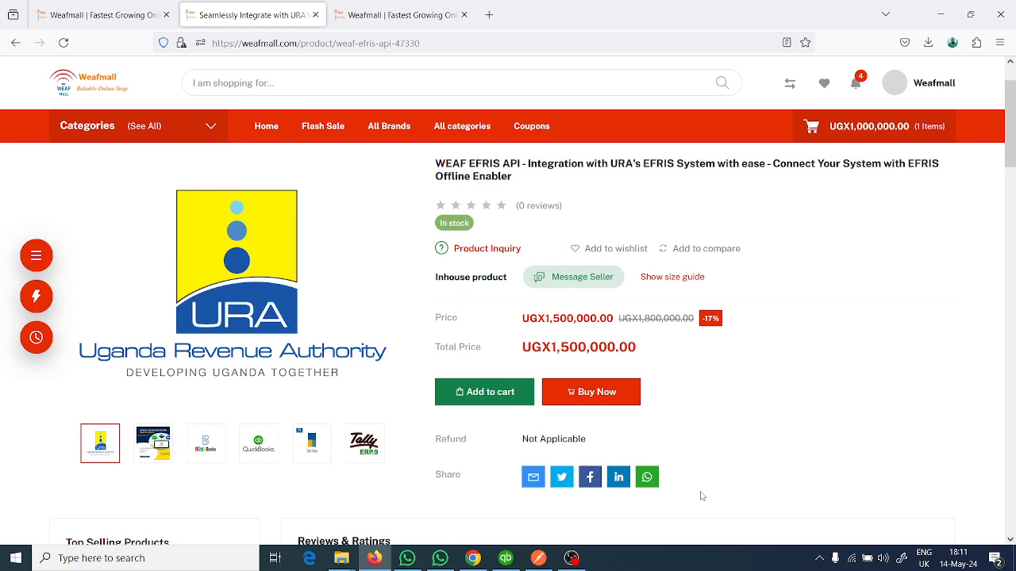
scroll(702, 495, "down", 2)
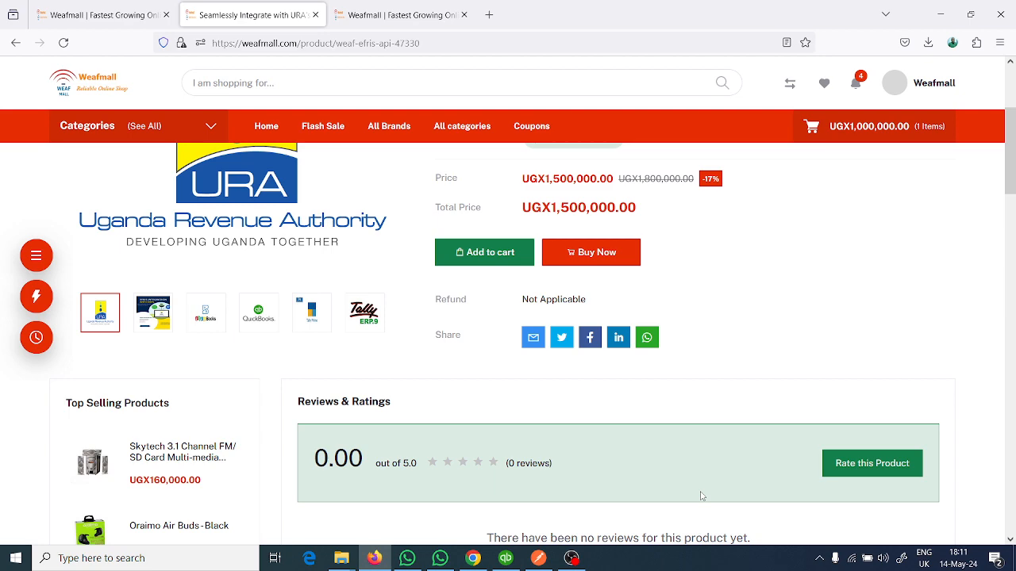
scroll(700, 496, "up", 2)
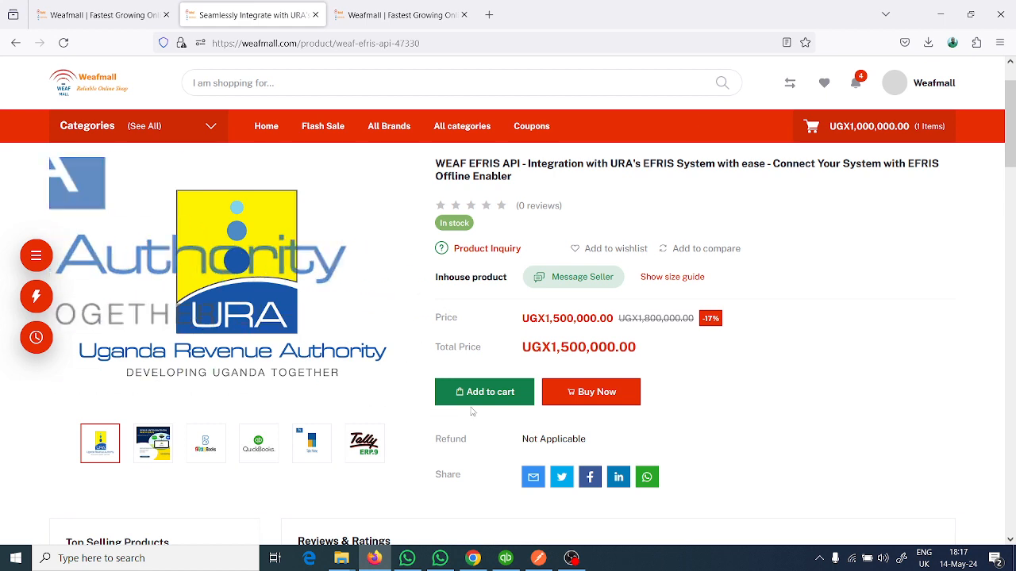
left_click(626, 396)
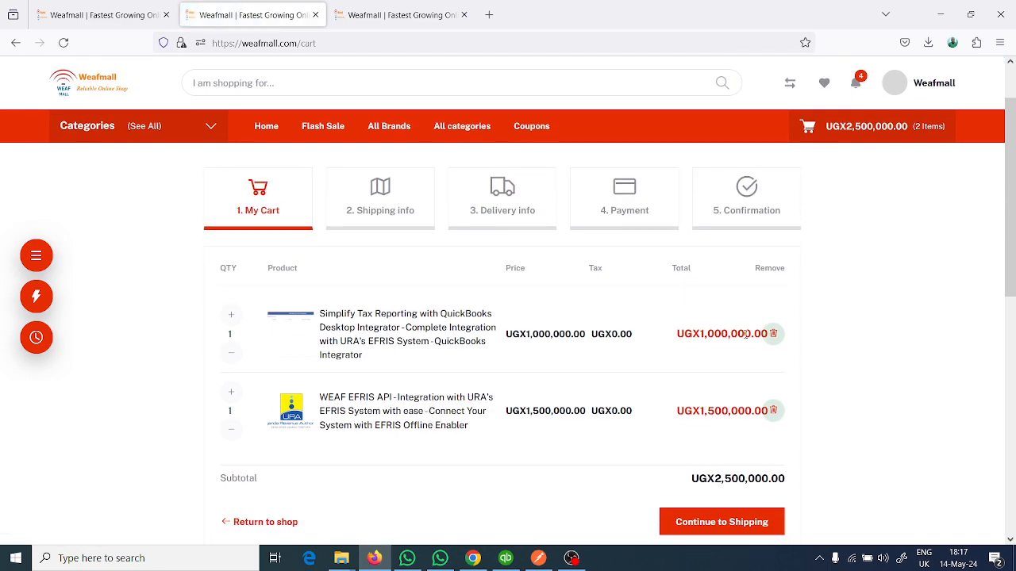
- Remove the QuickBooks Desktop Integrator from the cart and continue to the shipping information
left_click(776, 335)
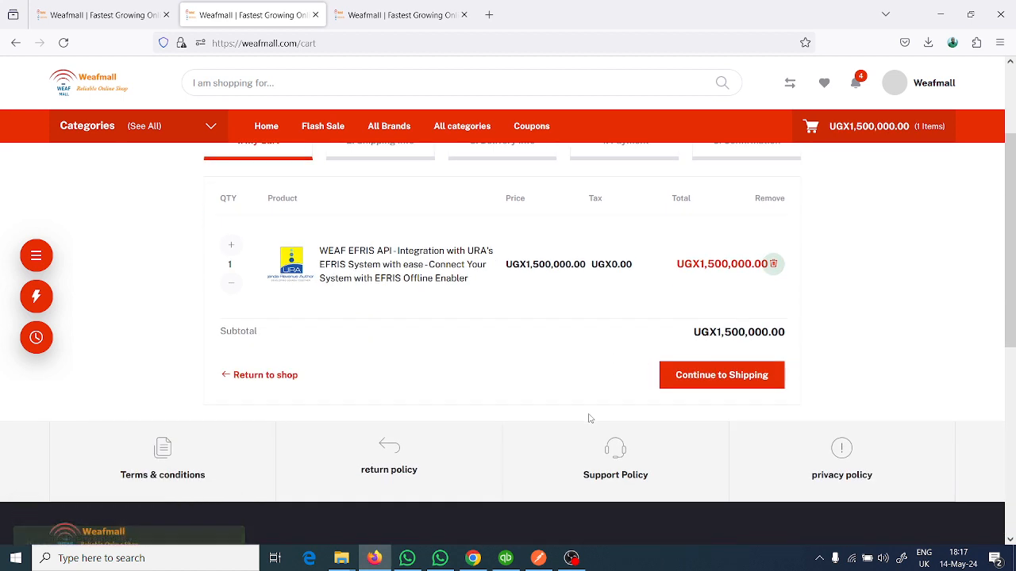
left_click(725, 381)
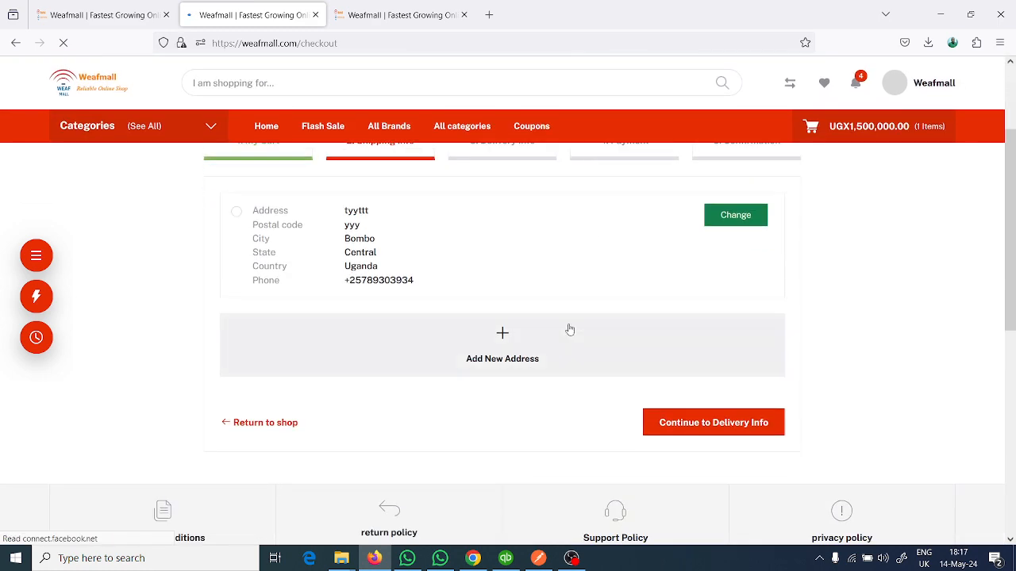
- View the new address form without filling it in and check the shop's contact phone number in the page footer
left_click(502, 334)
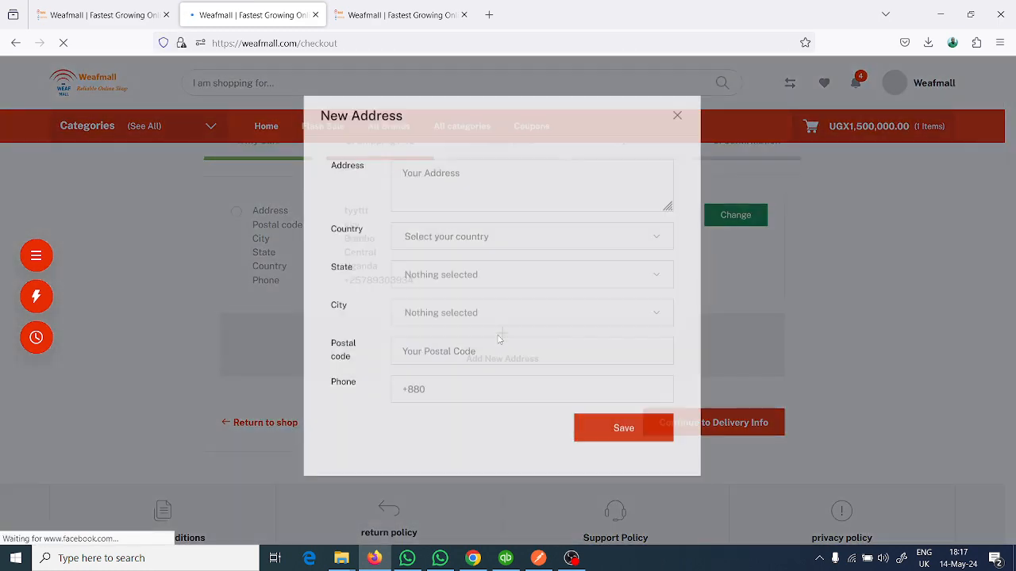
left_click(678, 129)
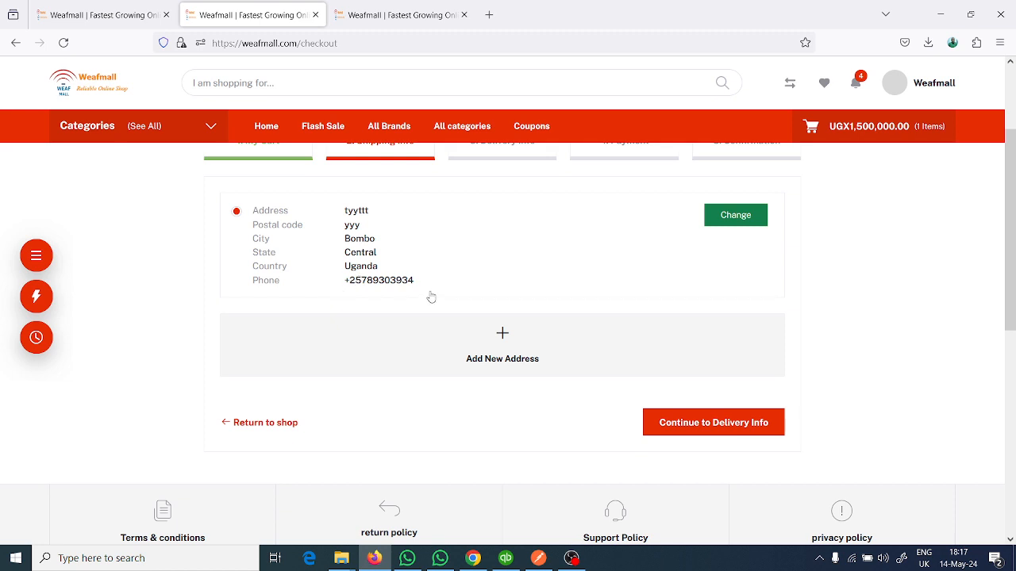
scroll(431, 296, "down", 6)
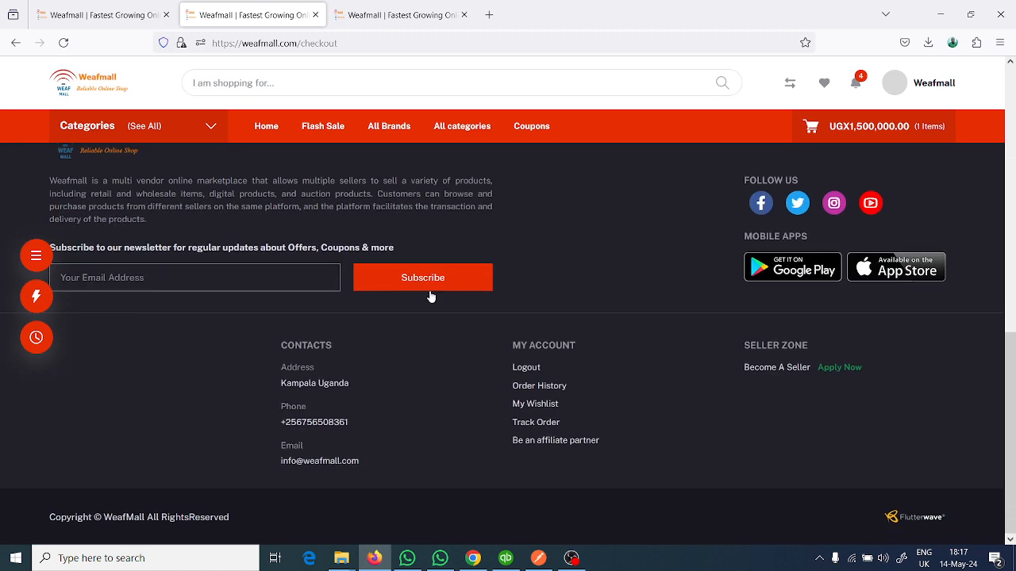
triple_click(349, 423)
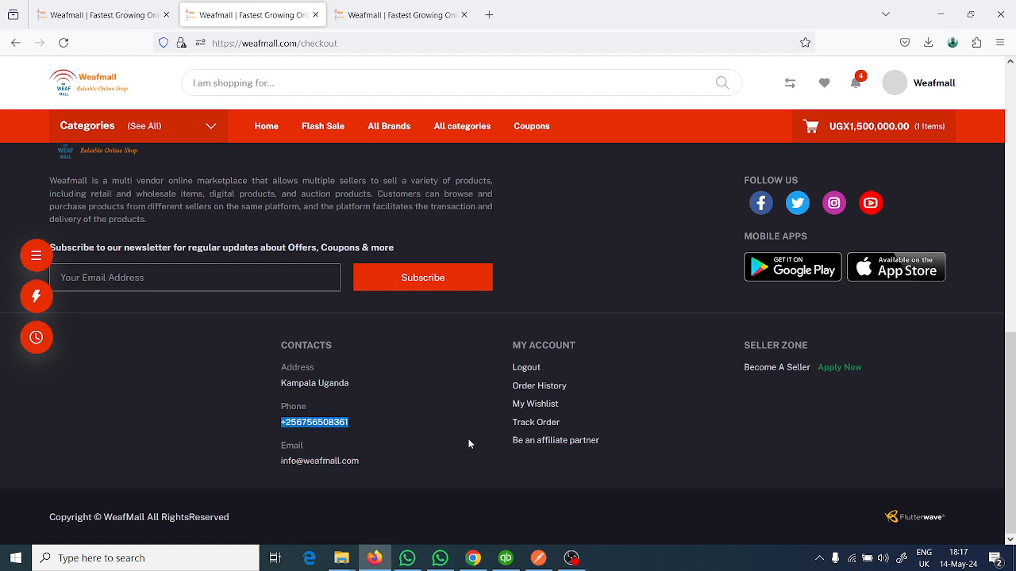
scroll(469, 442, "up", 10)
scroll(469, 443, "down", 2)
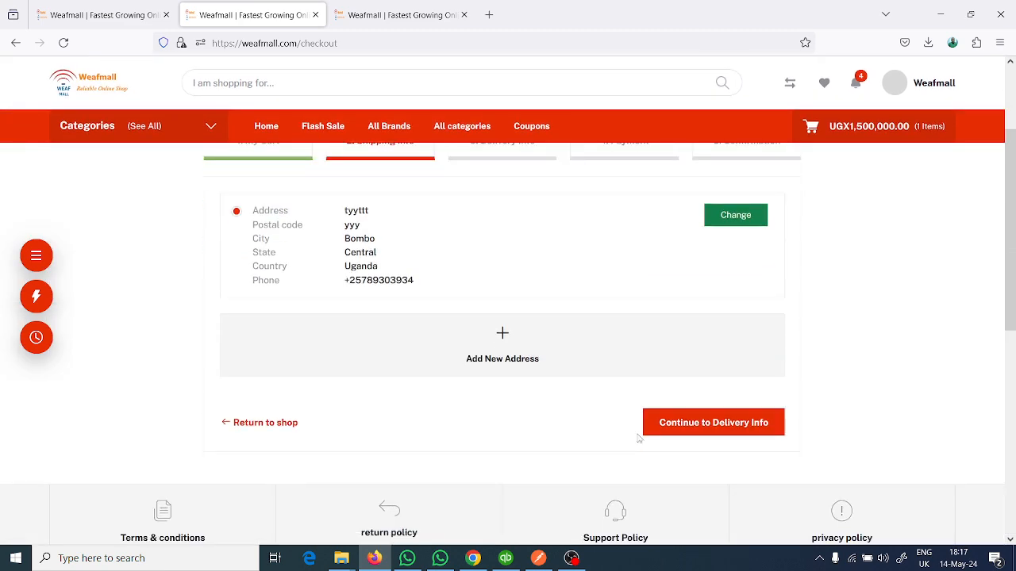
- Continue with the saved shipping address through the delivery info stage to payment
left_click(666, 427)
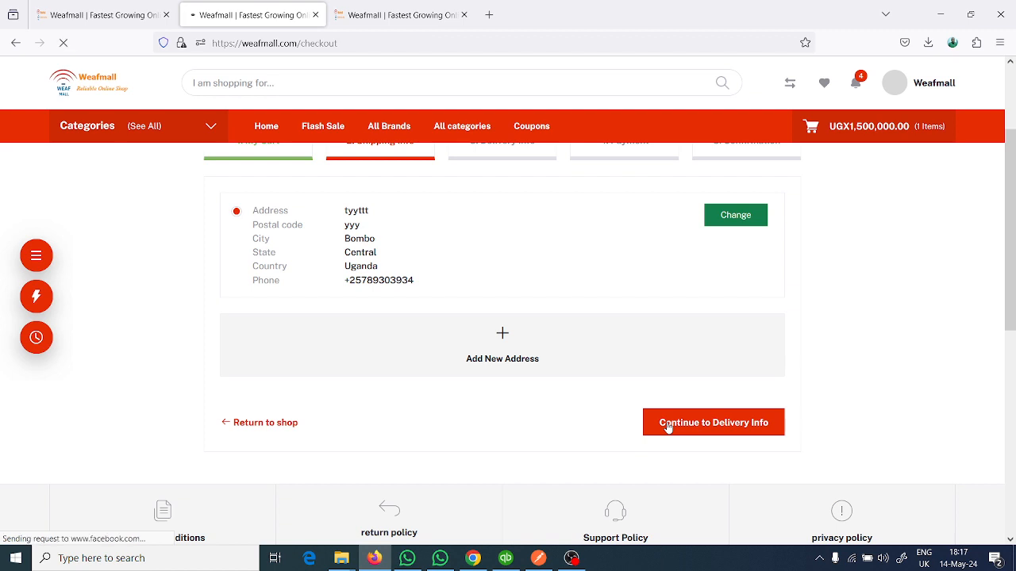
scroll(496, 378, "down", 3)
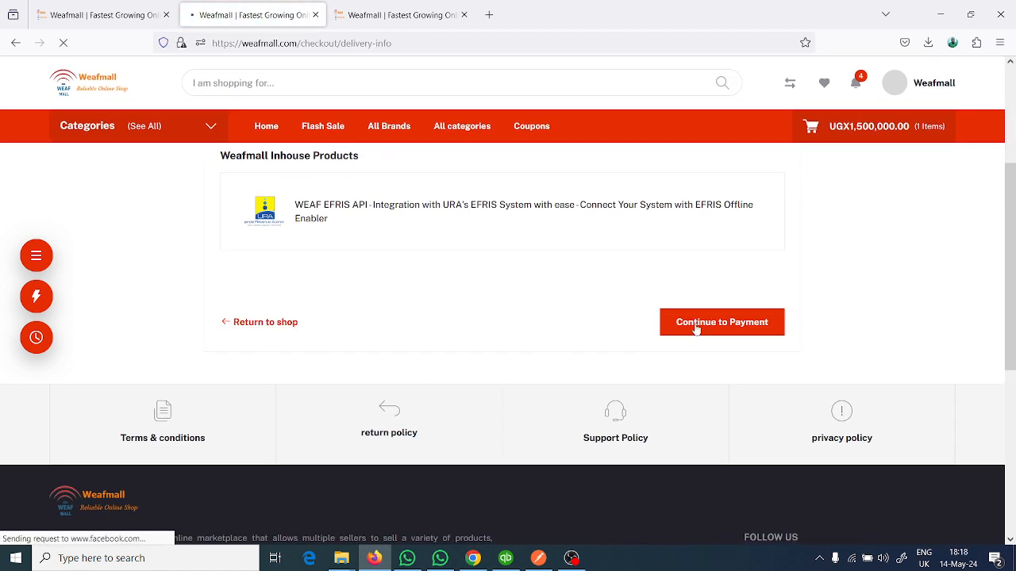
left_click(696, 327)
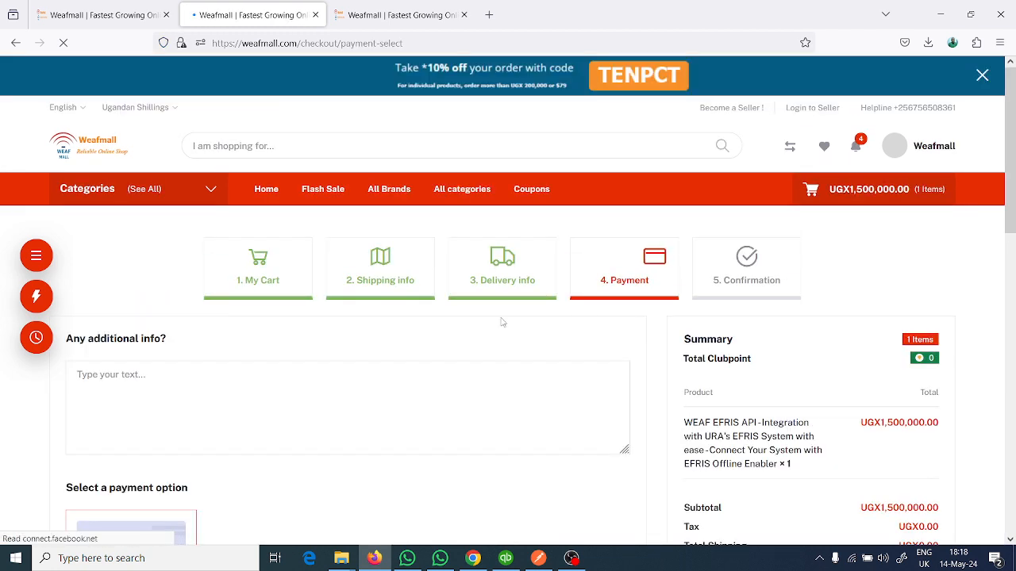
- Look over the additional info and flutterwave payment option, and agree to the terms and conditions, return policy and privacy policy
scroll(502, 322, "down", 1)
left_click(243, 316)
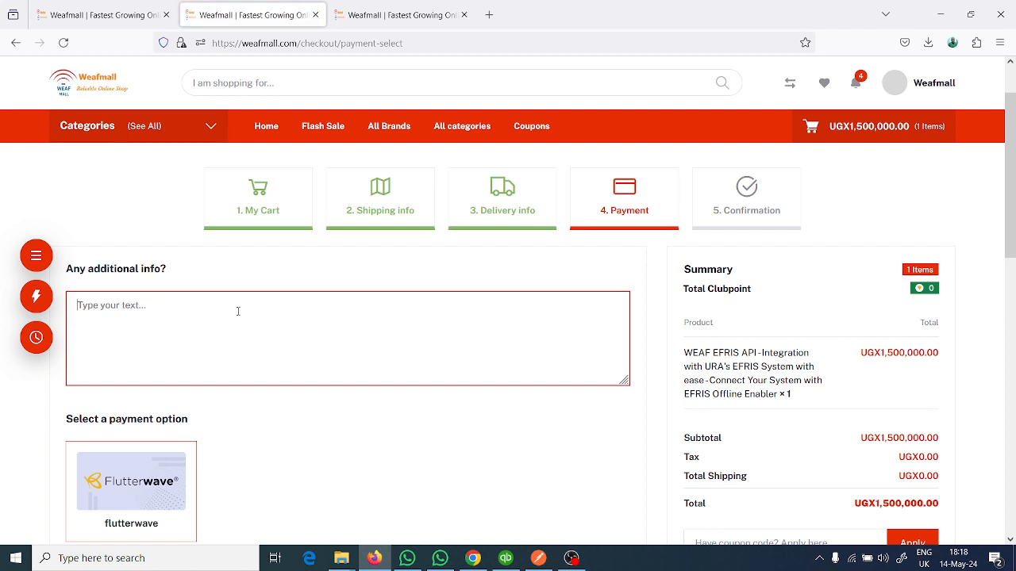
scroll(237, 311, "down", 1)
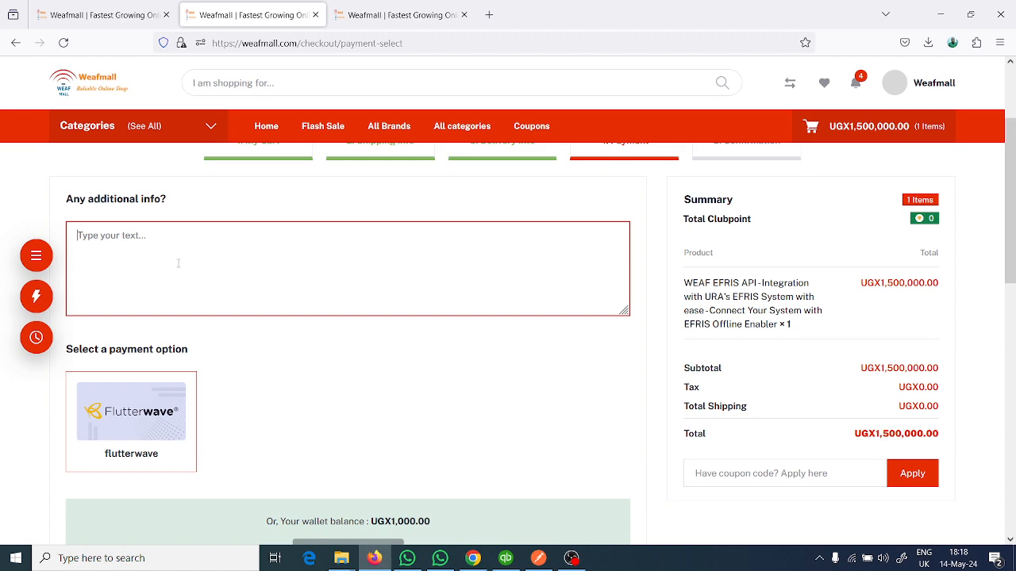
scroll(178, 263, "down", 1)
scroll(177, 385, "down", 2)
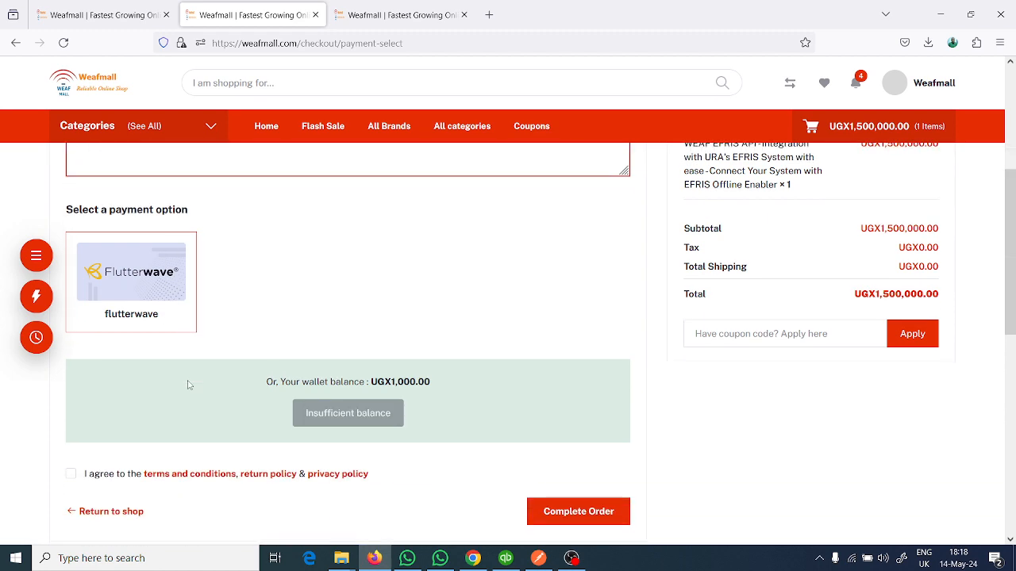
left_click(71, 404)
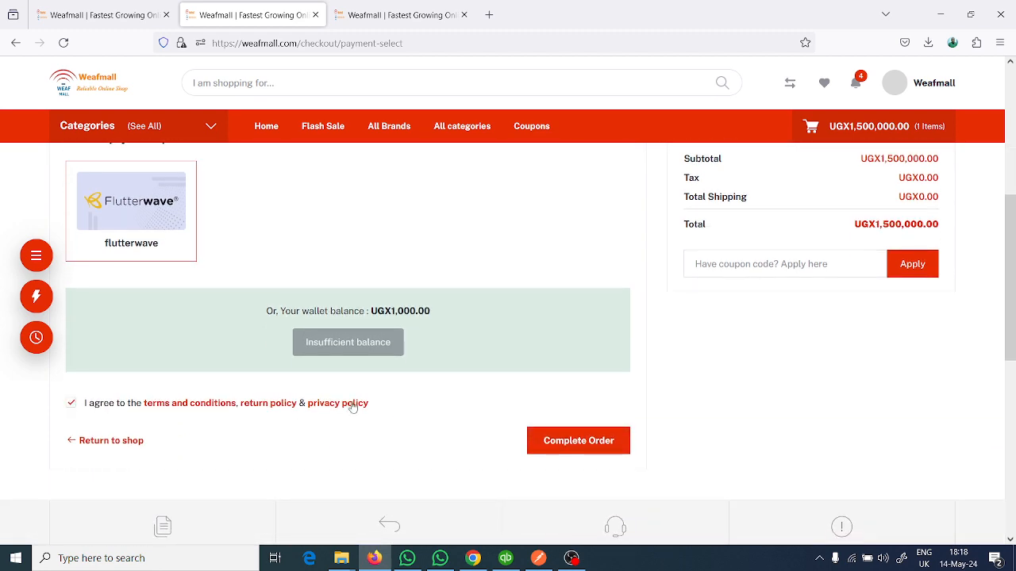
- Review the order summary, the coupon code field and the order completion section of the payment page
scroll(474, 418, "up", 2)
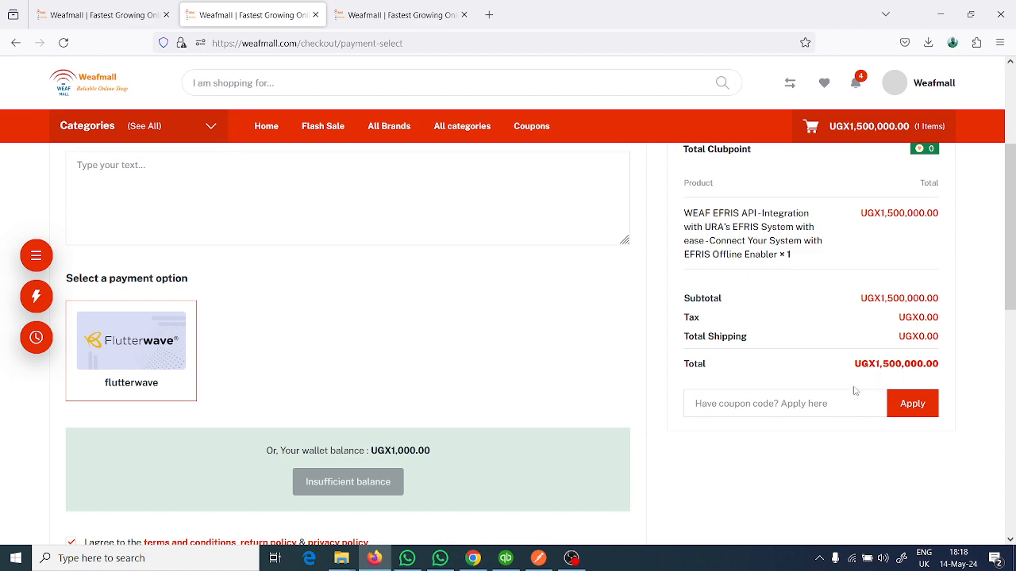
scroll(543, 374, "down", 5)
scroll(575, 289, "up", 1)
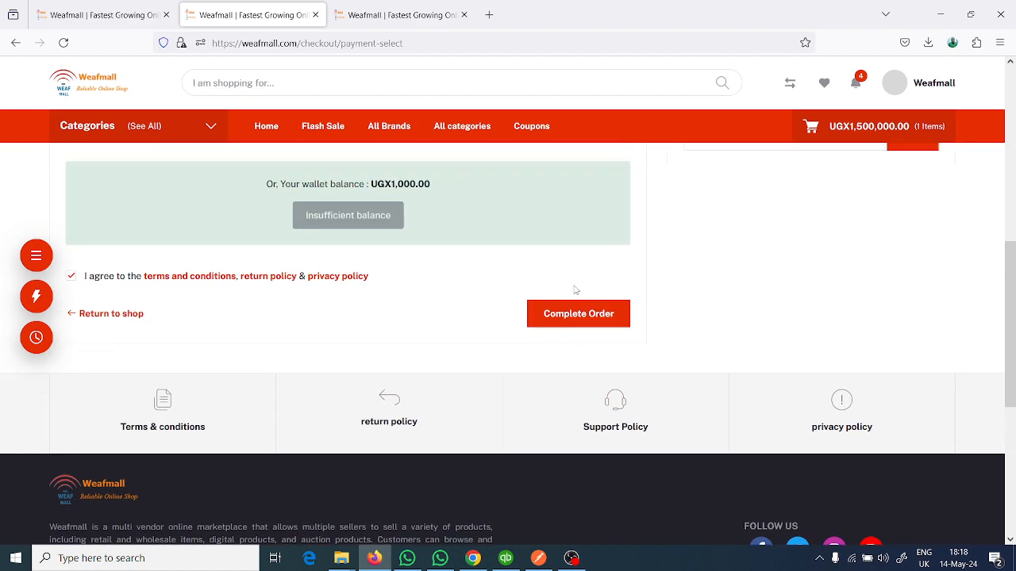
scroll(575, 290, "up", 6)
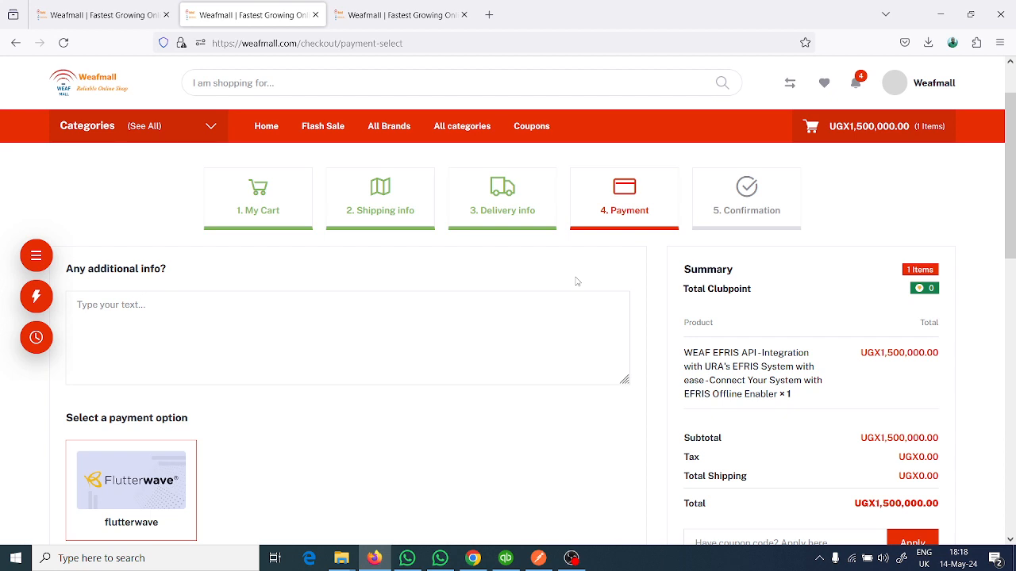
scroll(844, 263, "down", 3)
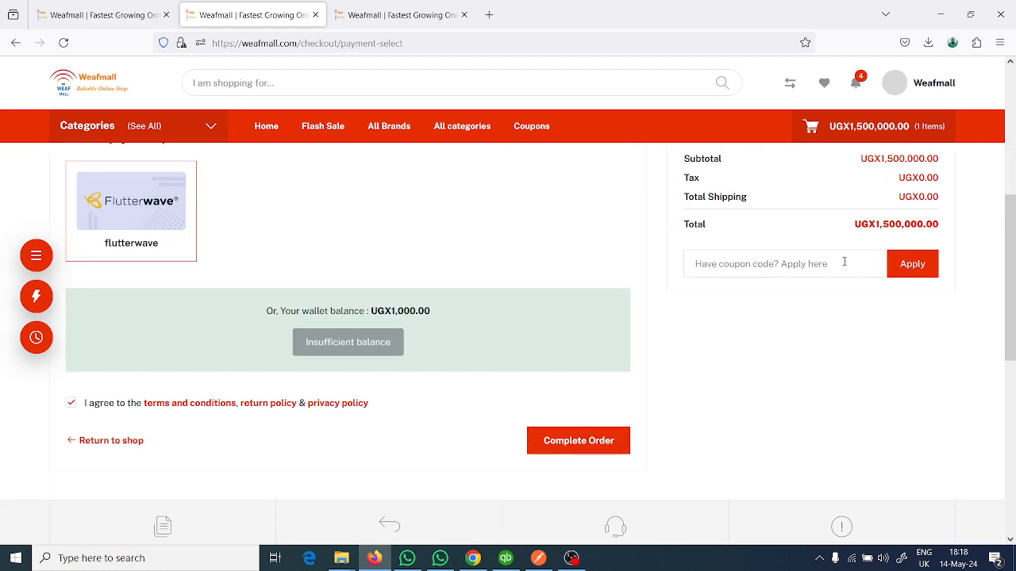
scroll(845, 263, "up", 3)
- Leave the checkout for the account dashboard and open the downloads page for purchased products
mouse_move(896, 95)
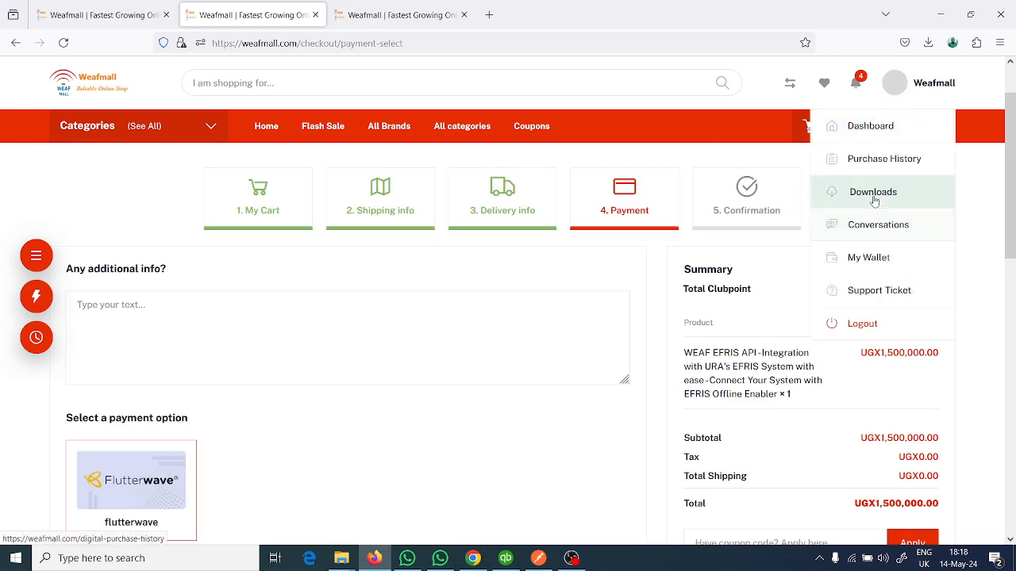
left_click(881, 129)
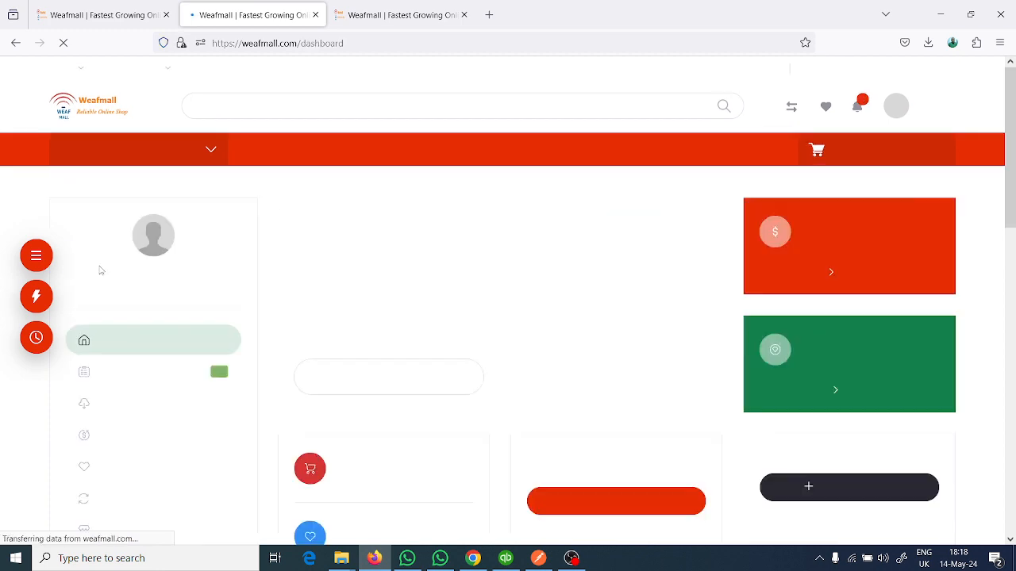
scroll(124, 397, "down", 1)
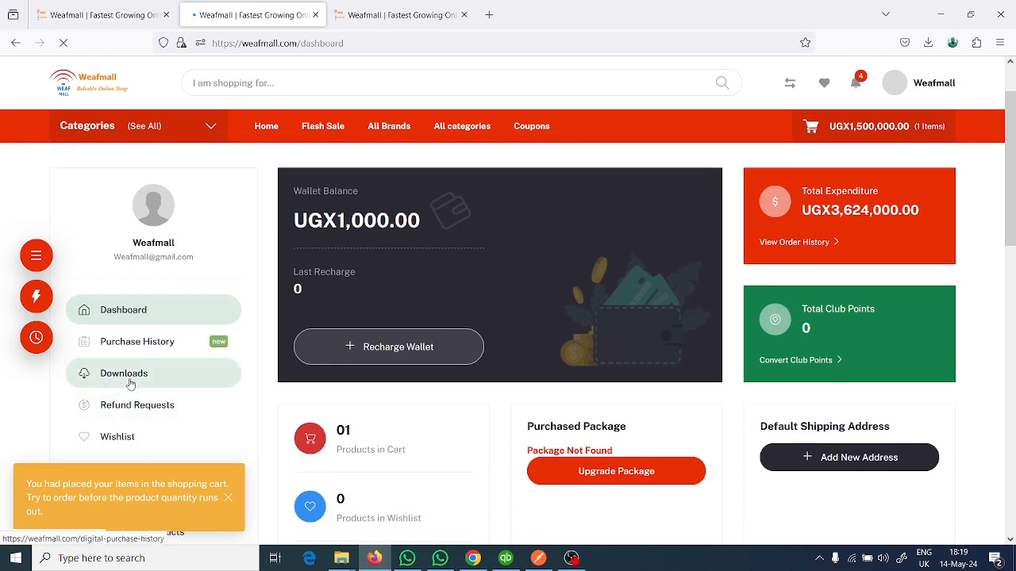
left_click(130, 384)
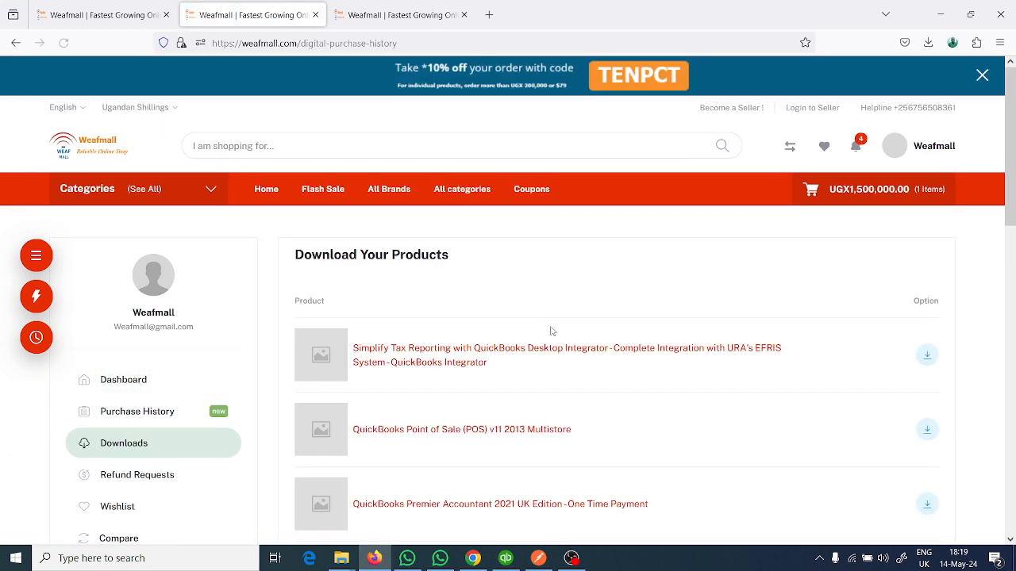
- Find WEAF EFRIS API in the list of purchased products and download it
scroll(552, 332, "down", 1)
scroll(552, 331, "down", 3)
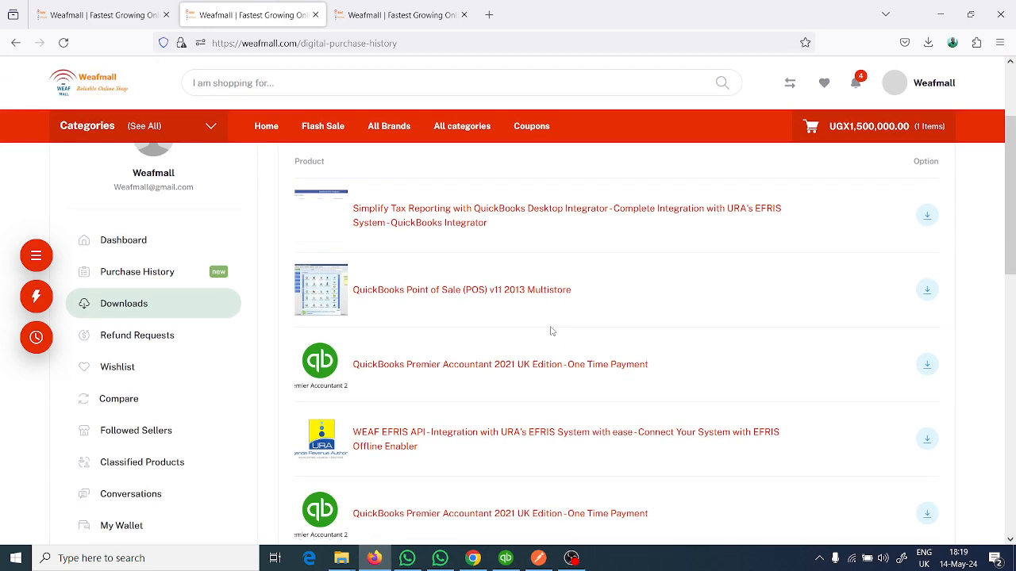
scroll(487, 338, "down", 2)
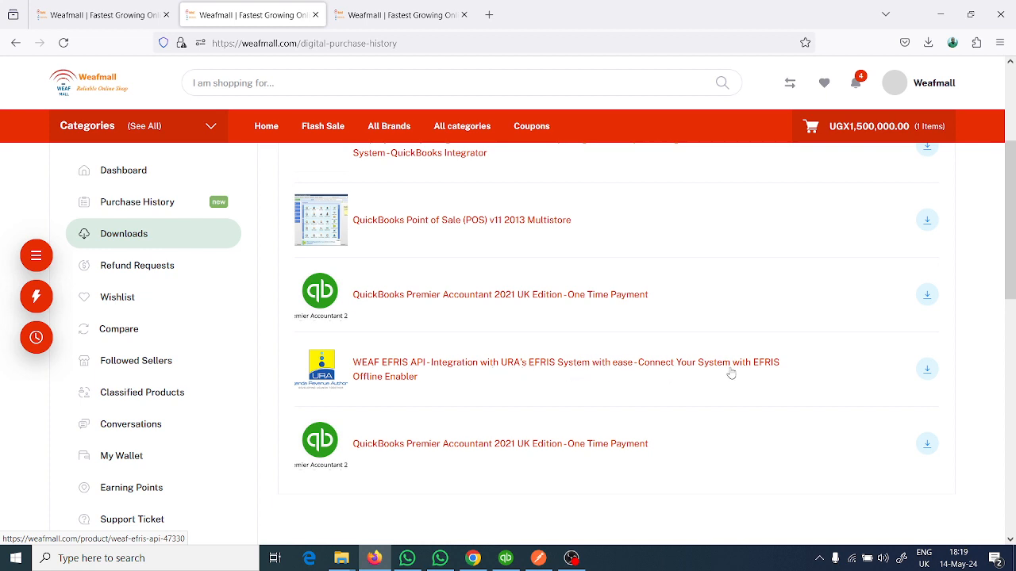
left_click(922, 370)
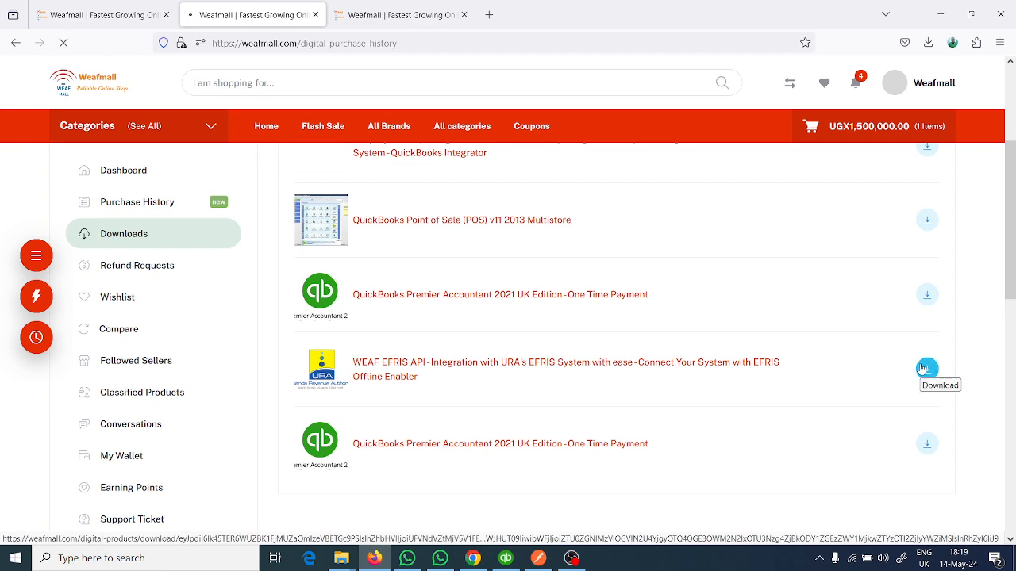
- Search the computer for installed apps matching "weaf", and close the search without opening any
key("super")
type("w")
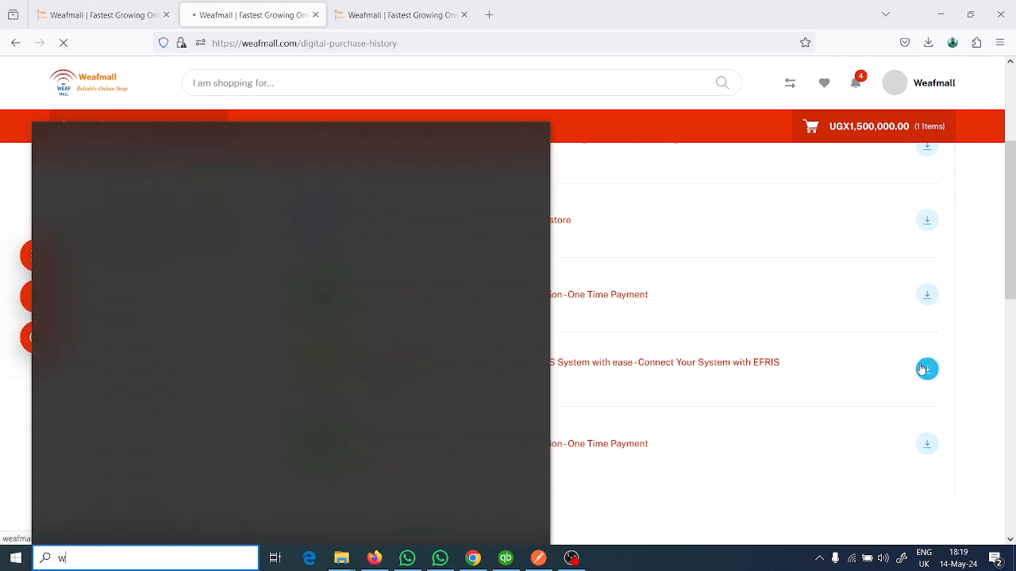
type("eaf")
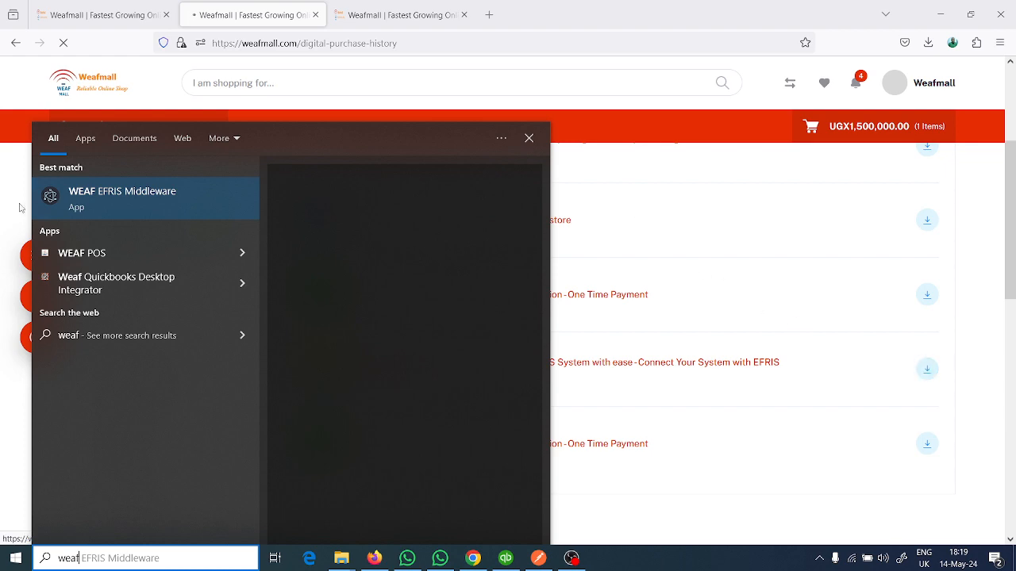
left_click(529, 138)
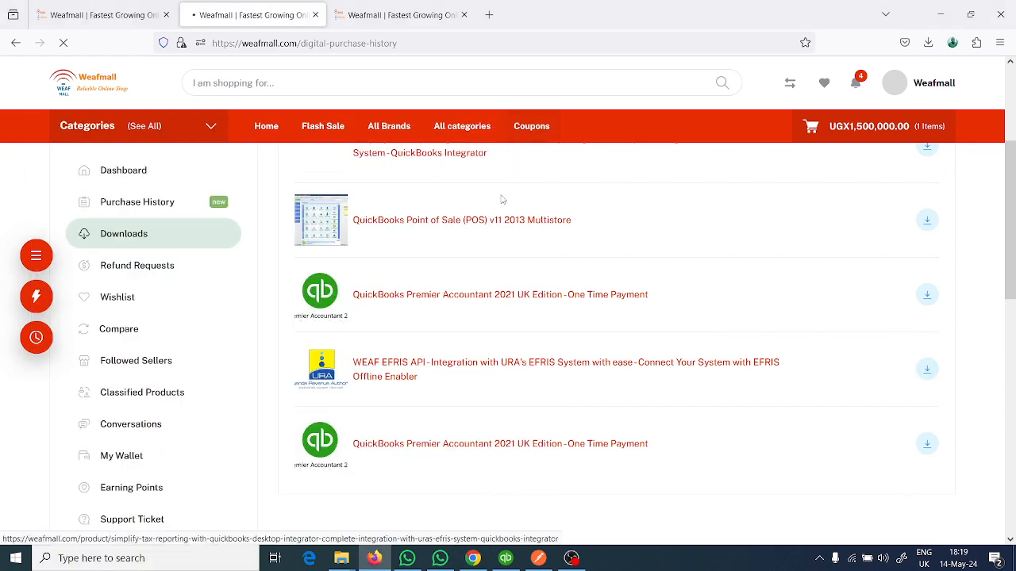
- Open the Windows Control Panel
key("super")
type("cp")
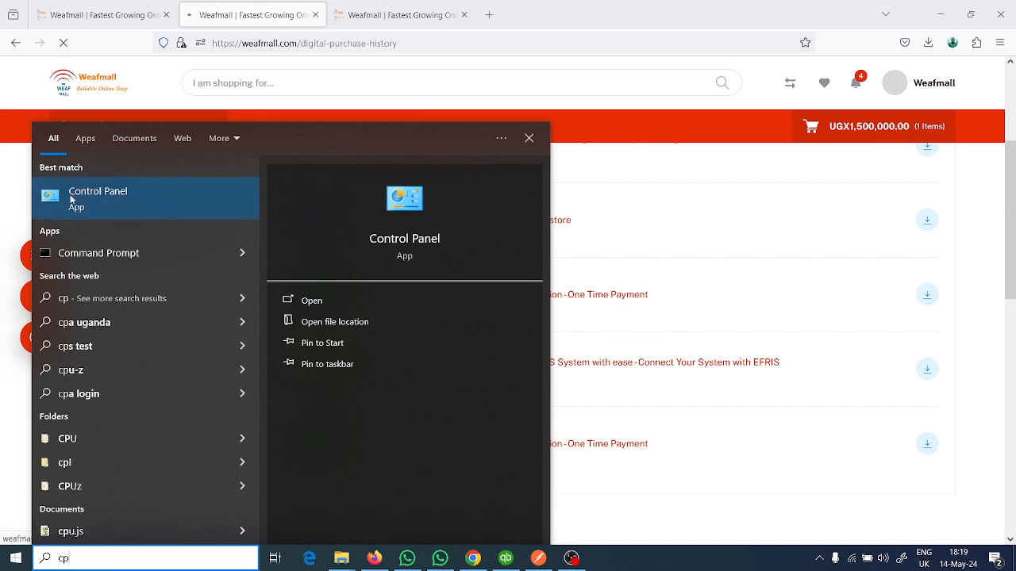
key("Return")
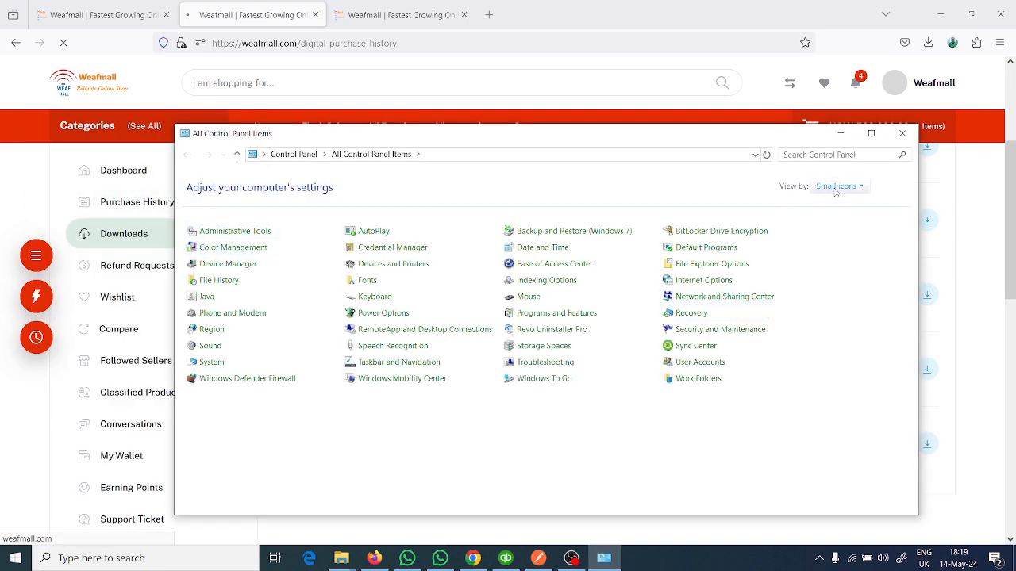
- Switch the Control Panel to Category view and open the list of installed programs for uninstalling
left_click(838, 188)
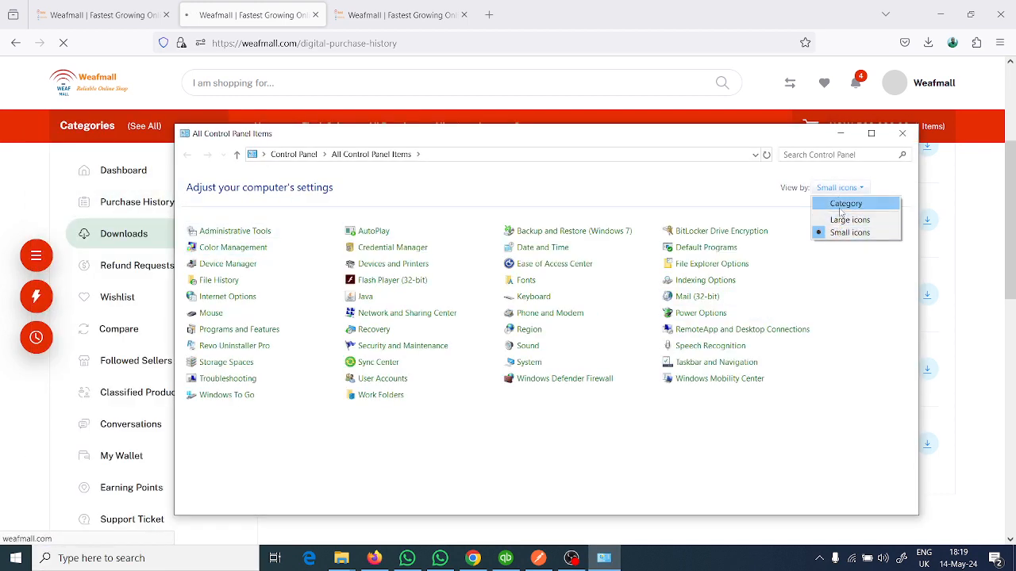
left_click(841, 207)
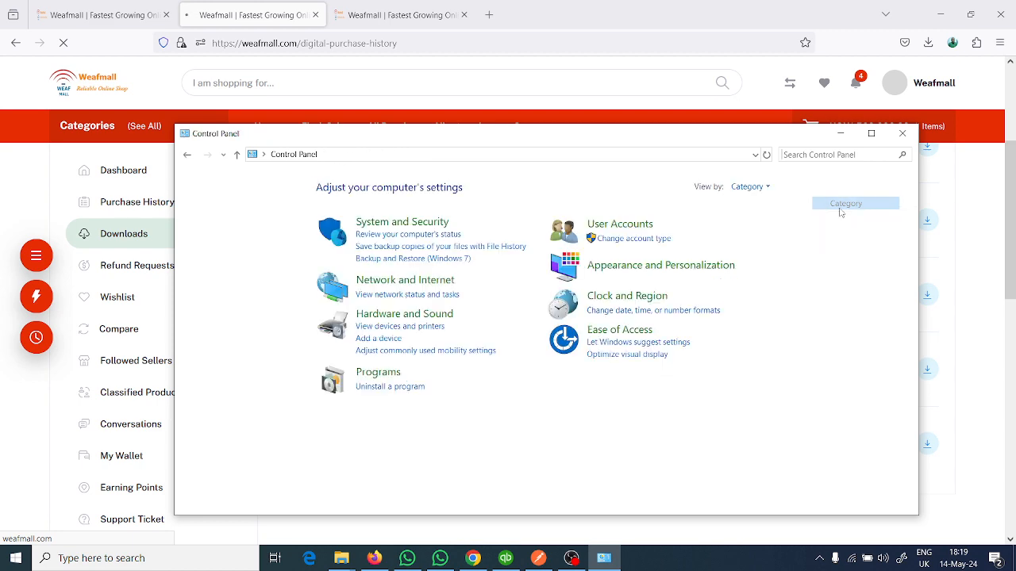
left_click(373, 387)
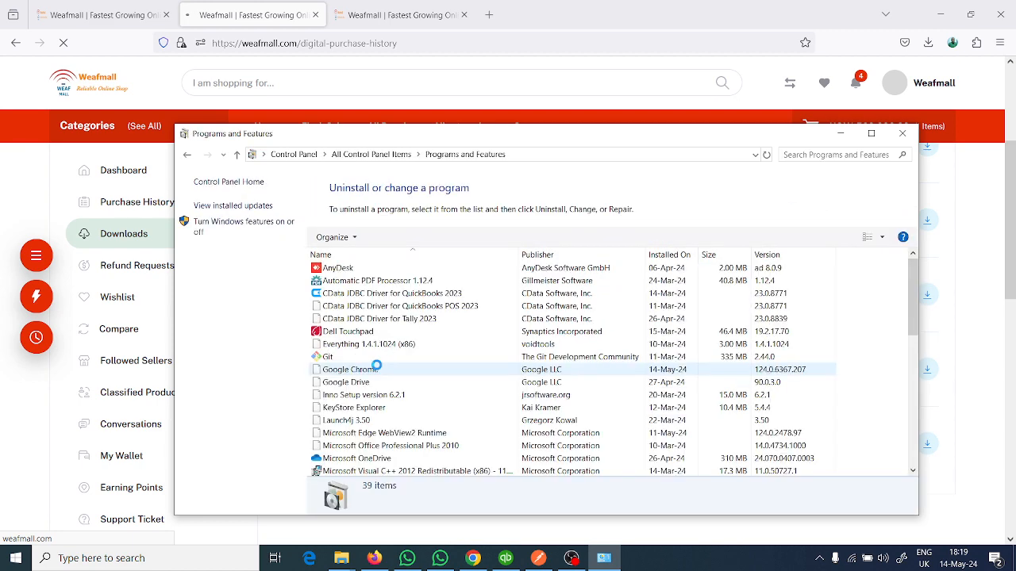
- Find WEAF EFRIS Middleware version 1.5 among the installed programs, uninstall it completely, and close the Programs and Features window
scroll(376, 365, "down", 5)
scroll(376, 365, "down", 2)
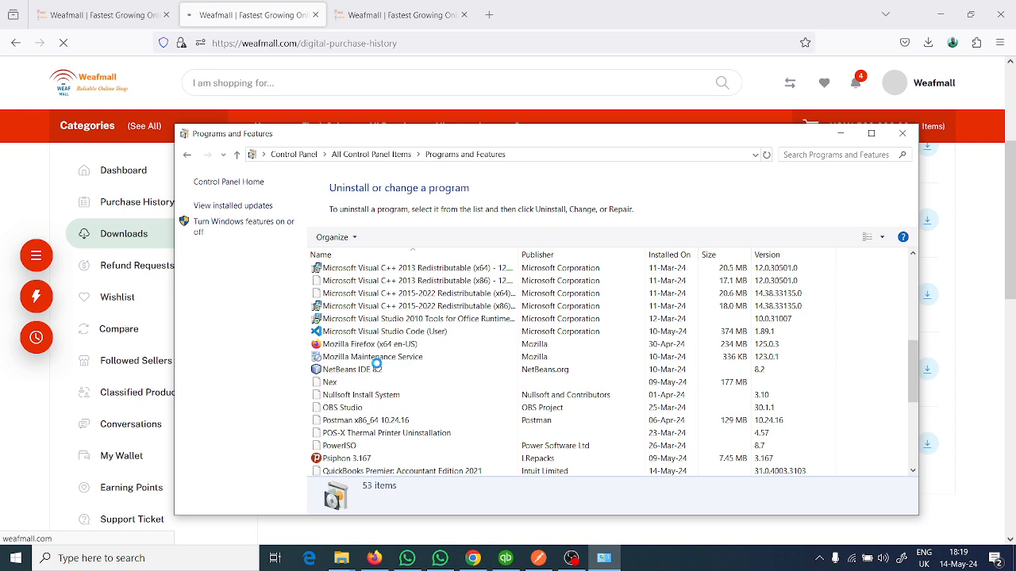
scroll(377, 364, "down", 5)
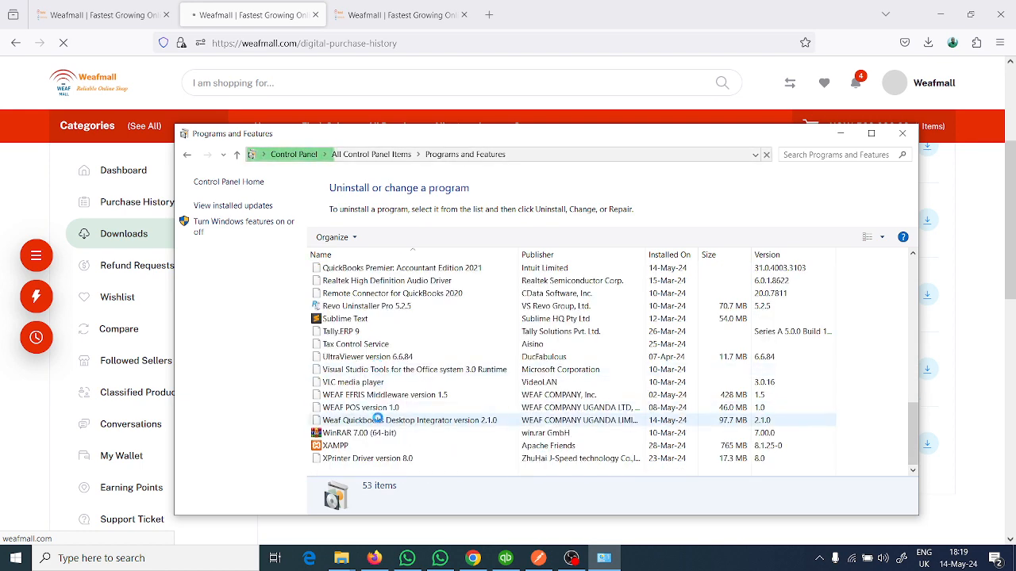
scroll(378, 419, "up", 1)
left_click(377, 419)
scroll(377, 419, "up", 3)
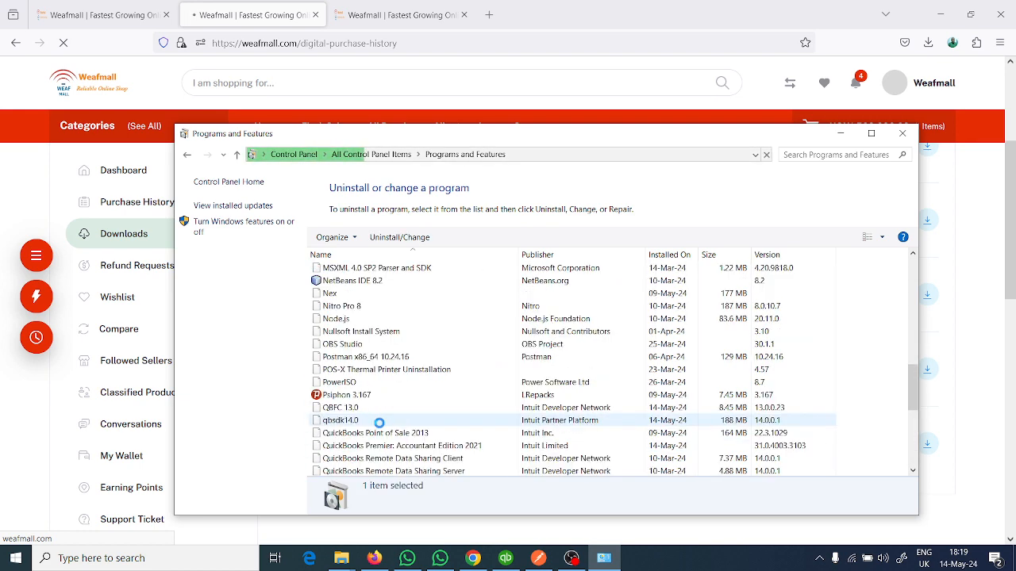
scroll(379, 423, "down", 3)
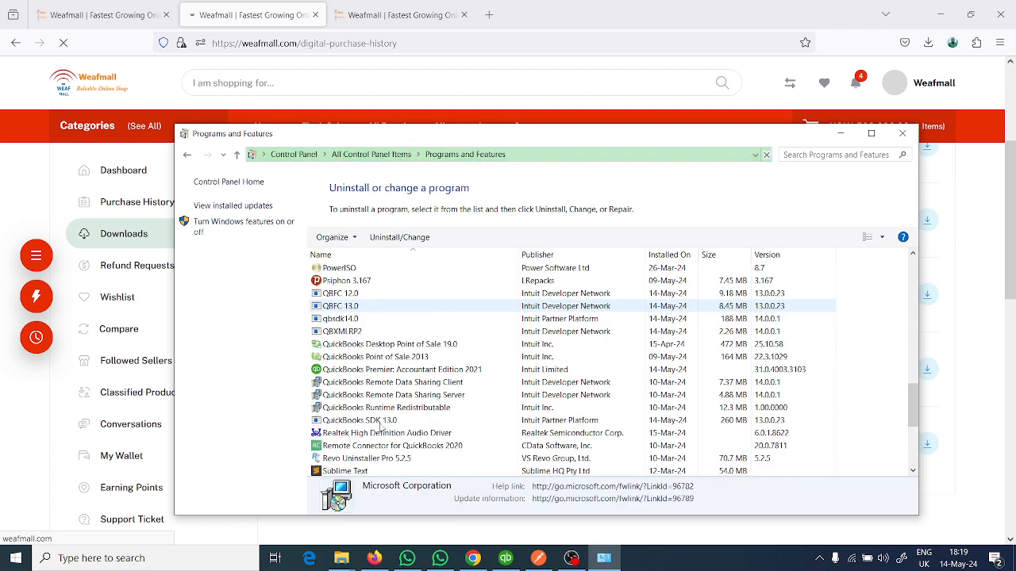
scroll(380, 426, "down", 3)
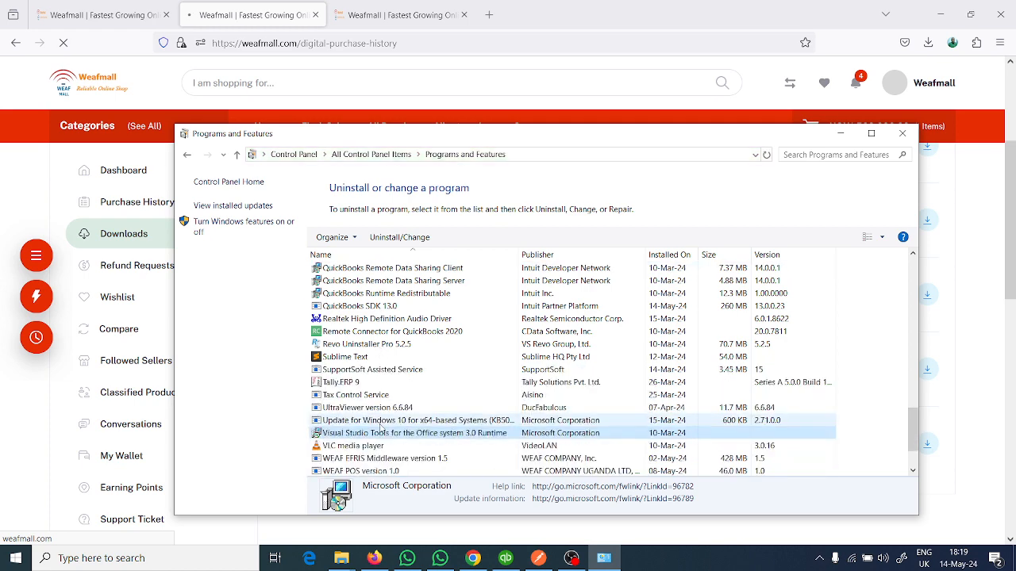
scroll(380, 427, "down", 2)
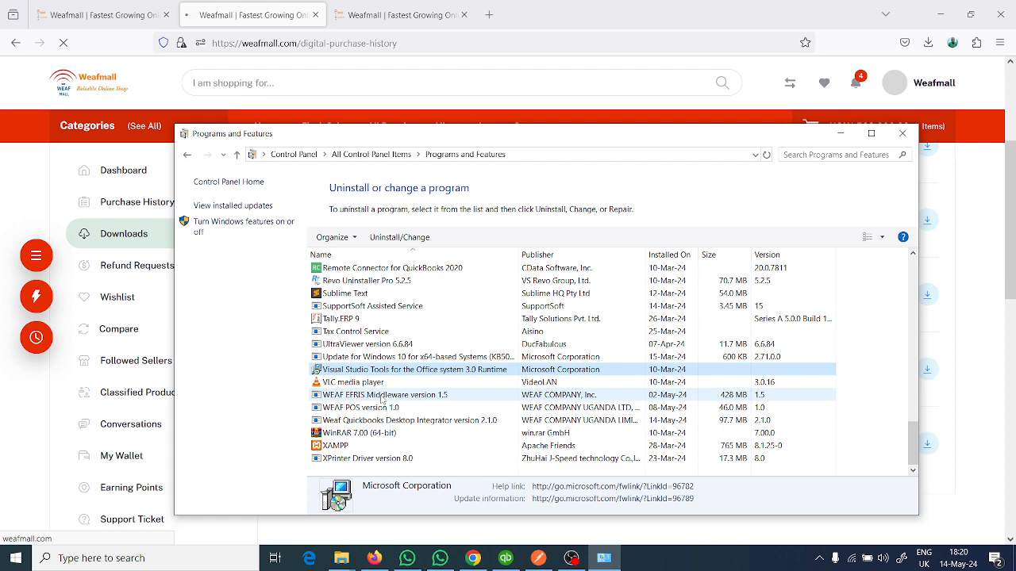
left_click(381, 397)
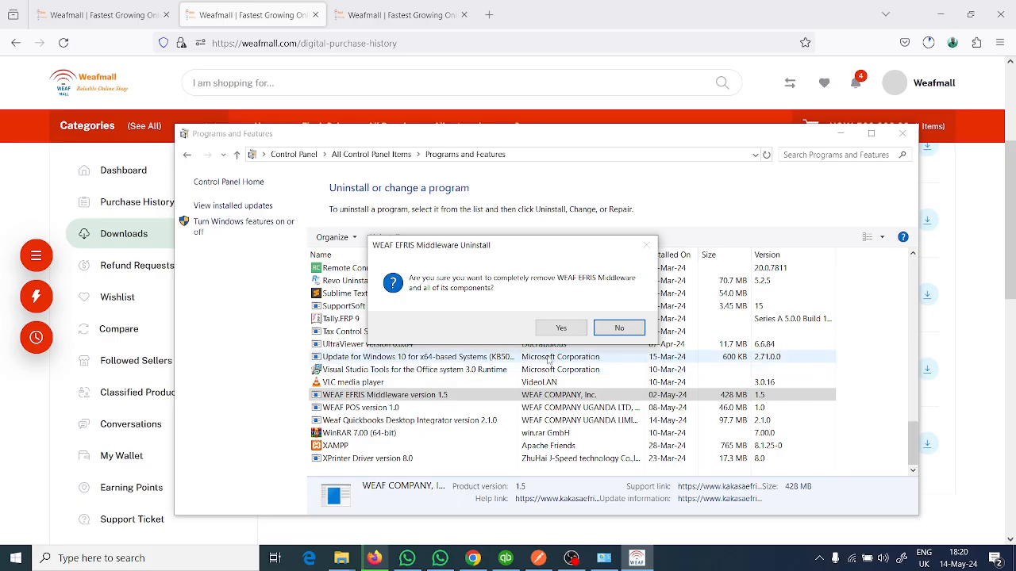
left_click(547, 328)
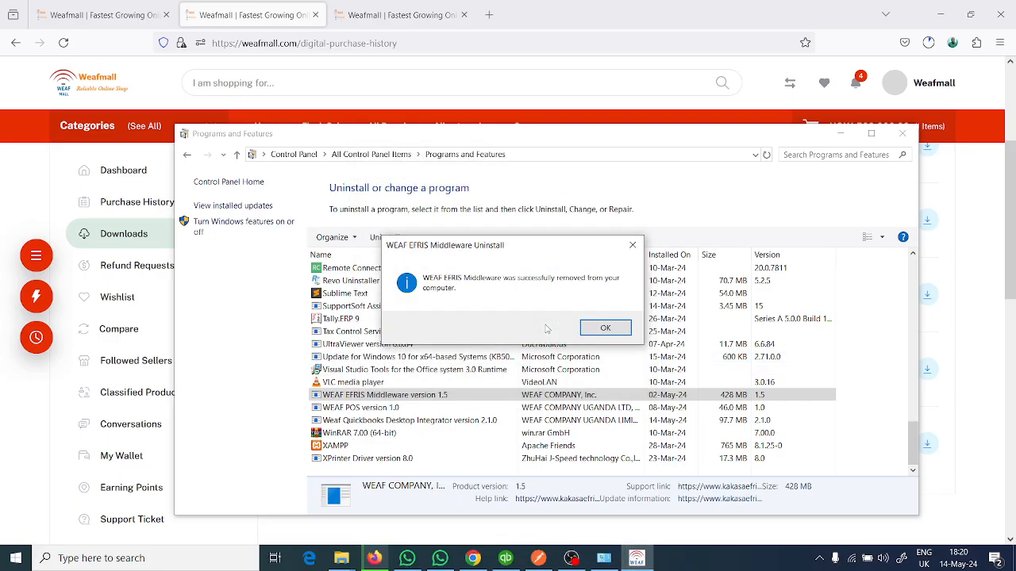
left_click(604, 328)
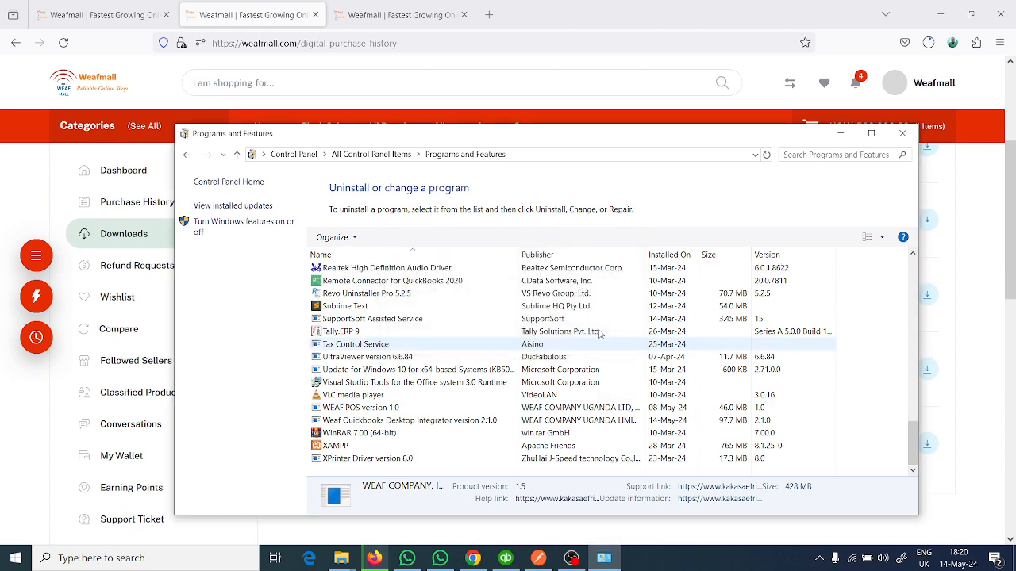
left_click(902, 135)
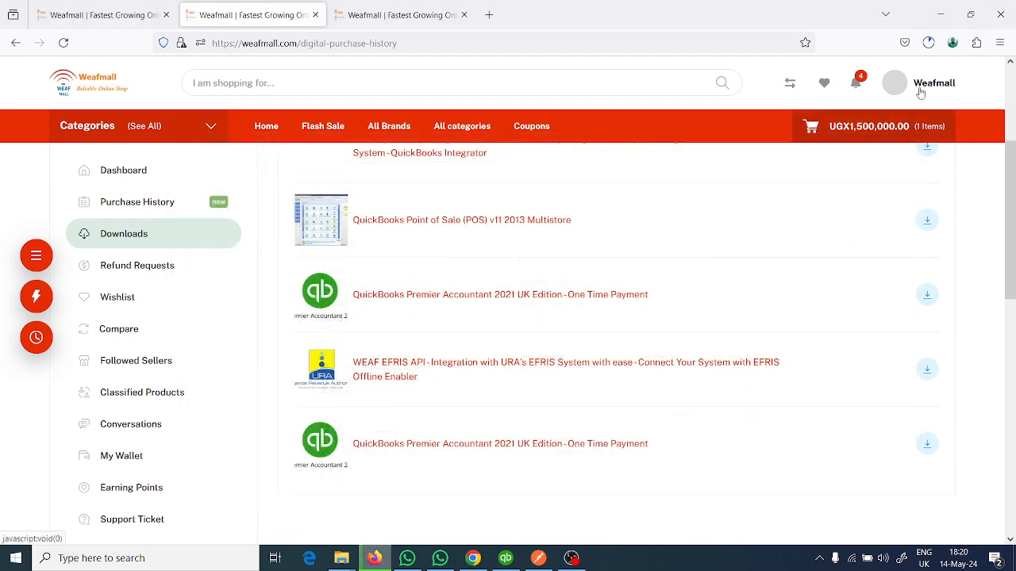
- Check the download progress of WEAF-EFRIS-API-Consumable.zip and look through the list of purchased products
left_click(927, 43)
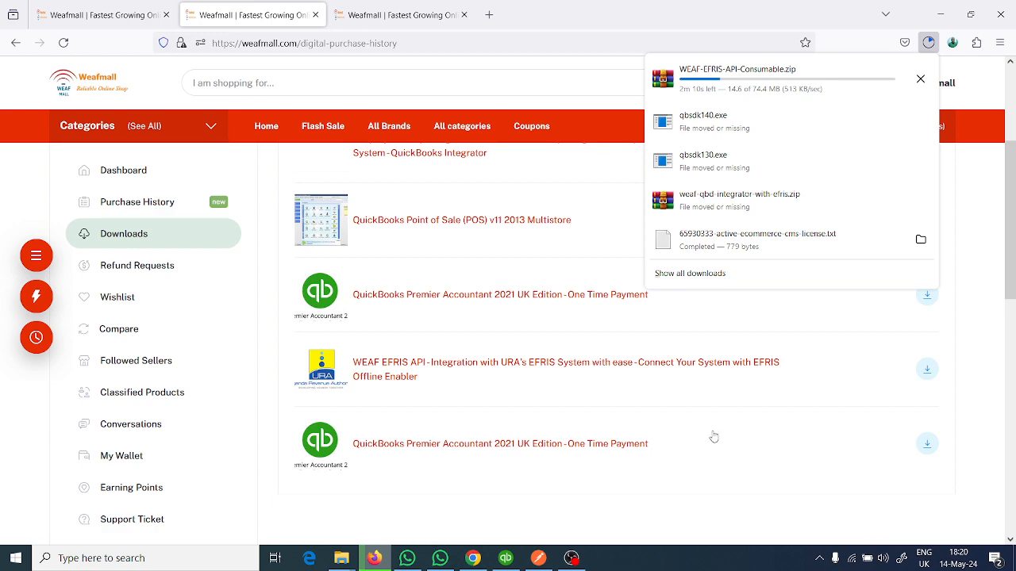
scroll(613, 372, "up", 3)
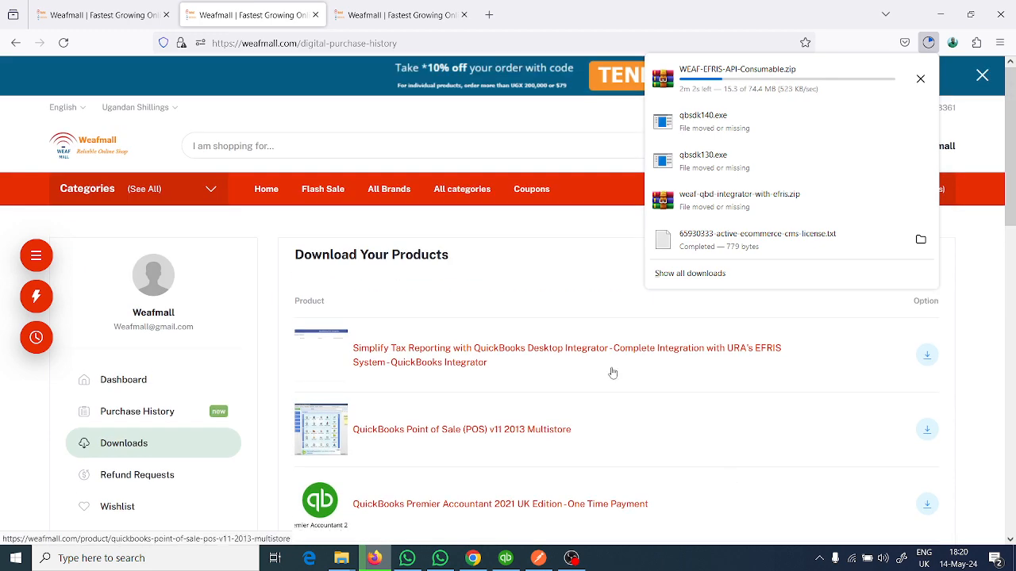
left_click(546, 226)
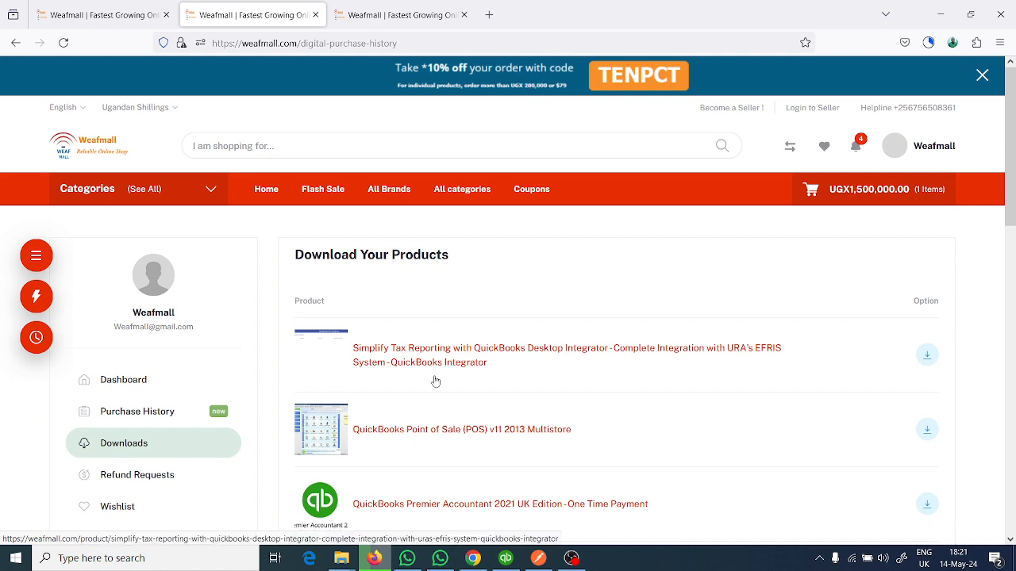
scroll(433, 367, "down", 2)
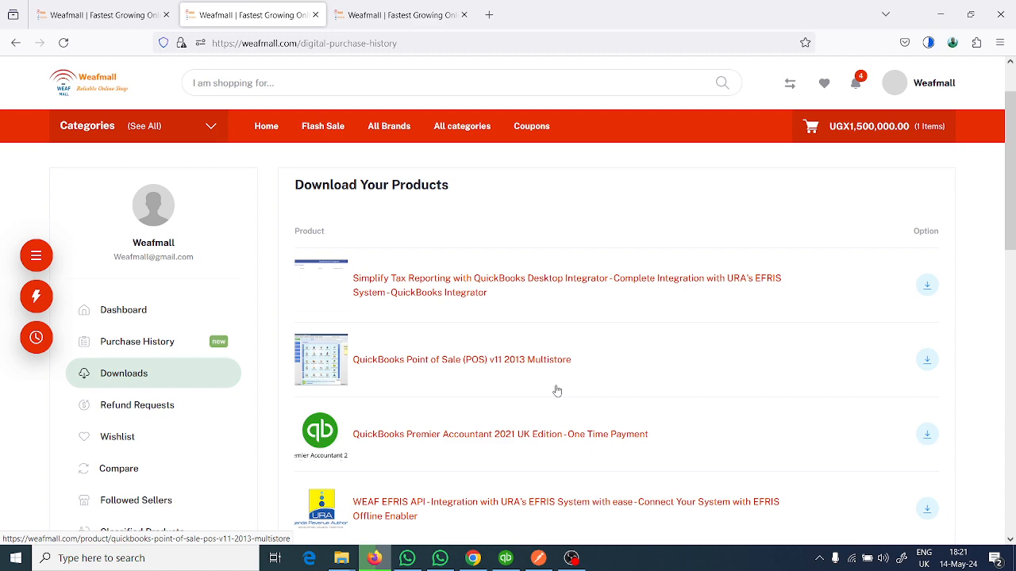
scroll(557, 390, "down", 3)
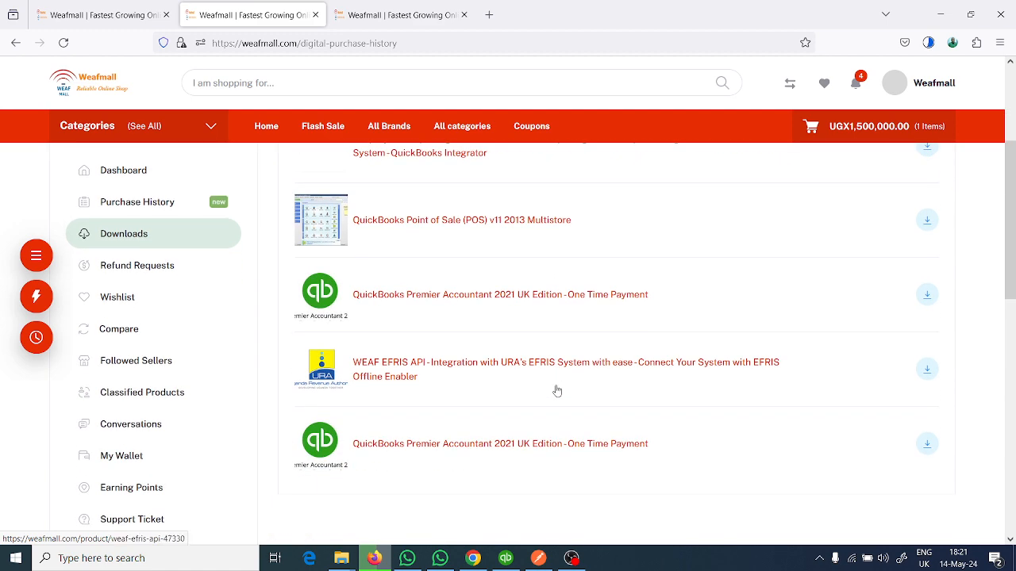
scroll(557, 391, "up", 5)
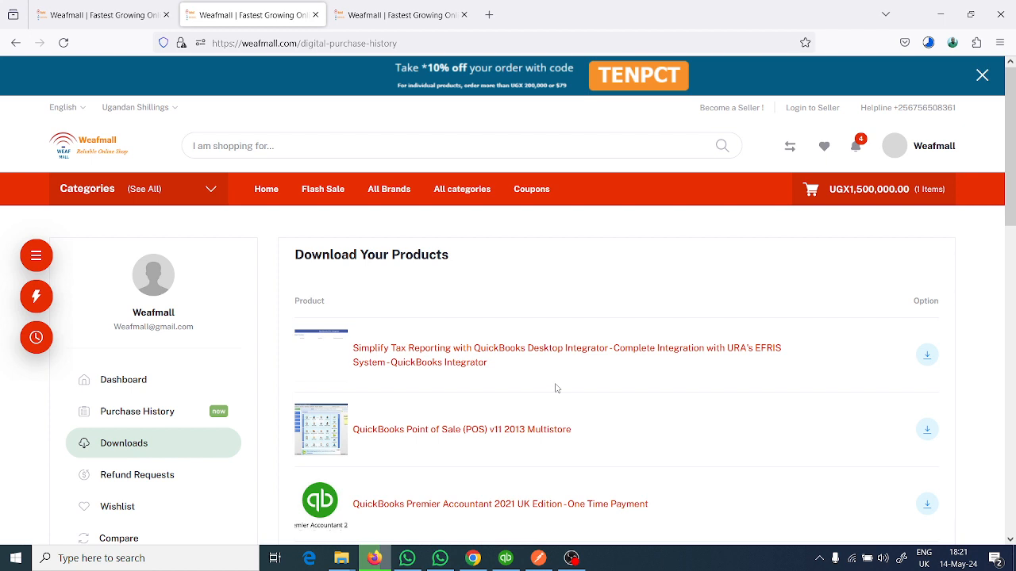
left_click(927, 45)
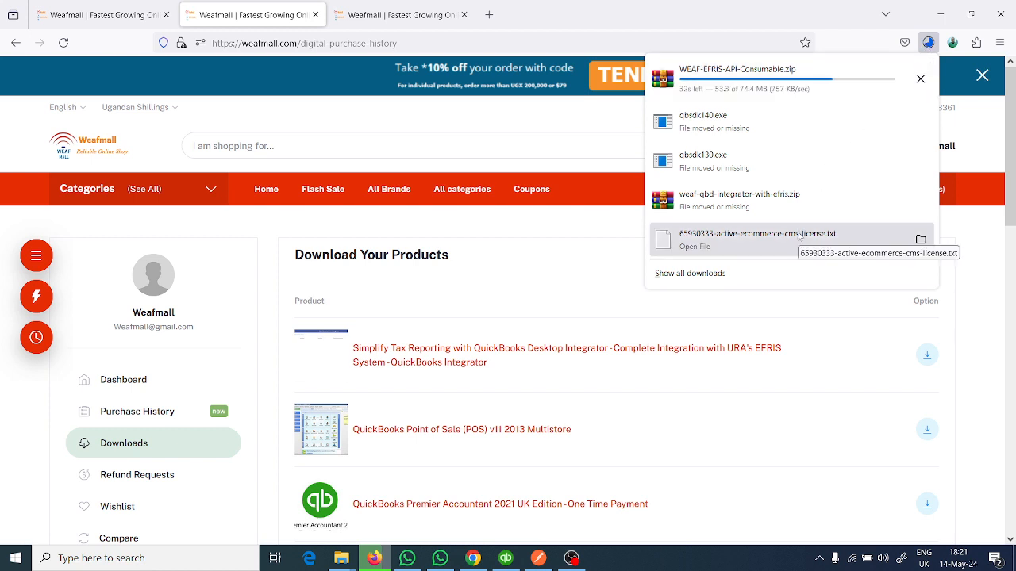
left_click(570, 112)
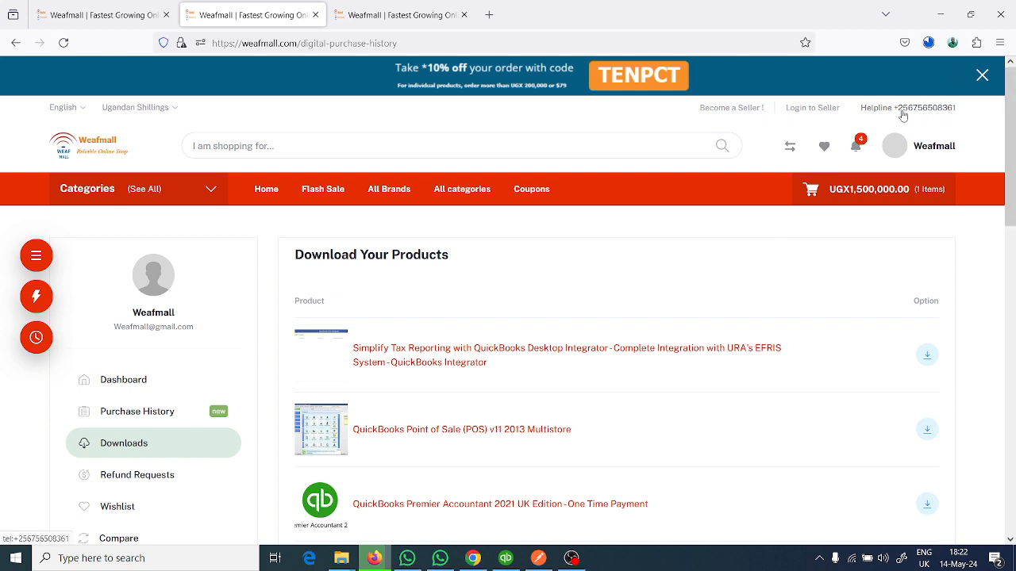
- View the Weafmall contact details in the page footer, and return to the list of purchased products
scroll(900, 182, "down", 10)
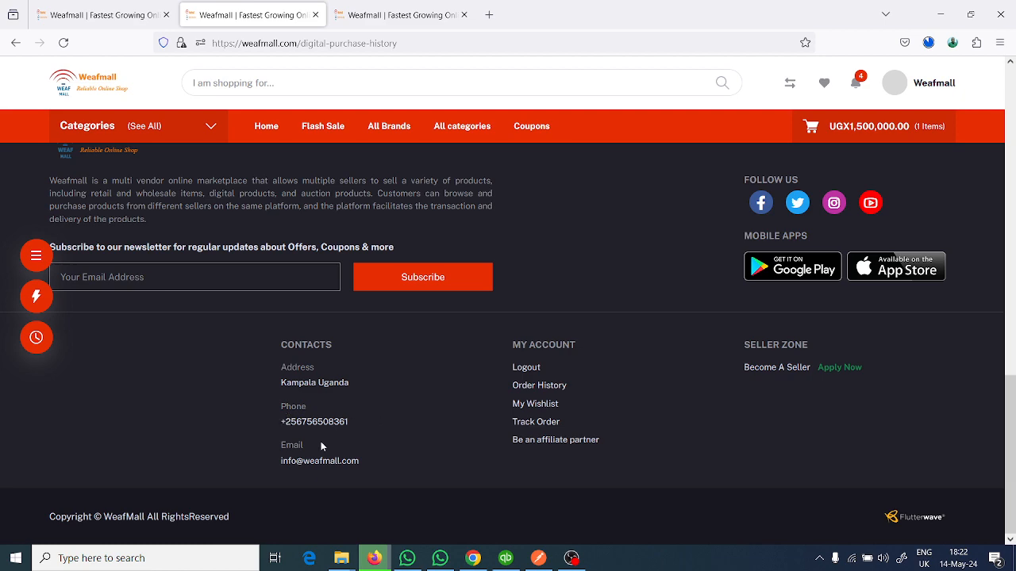
scroll(477, 440, "up", 2)
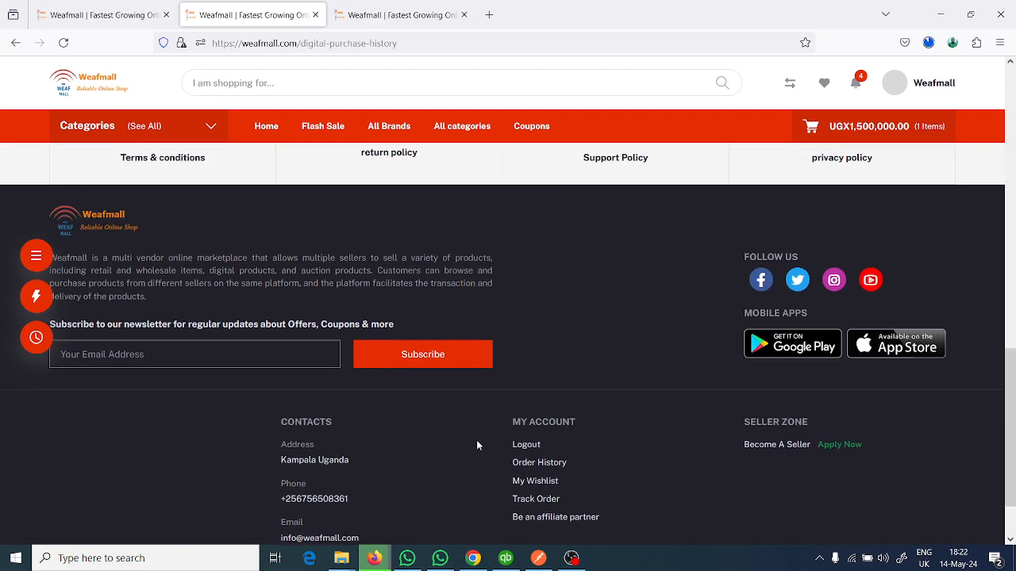
scroll(476, 445, "up", 3)
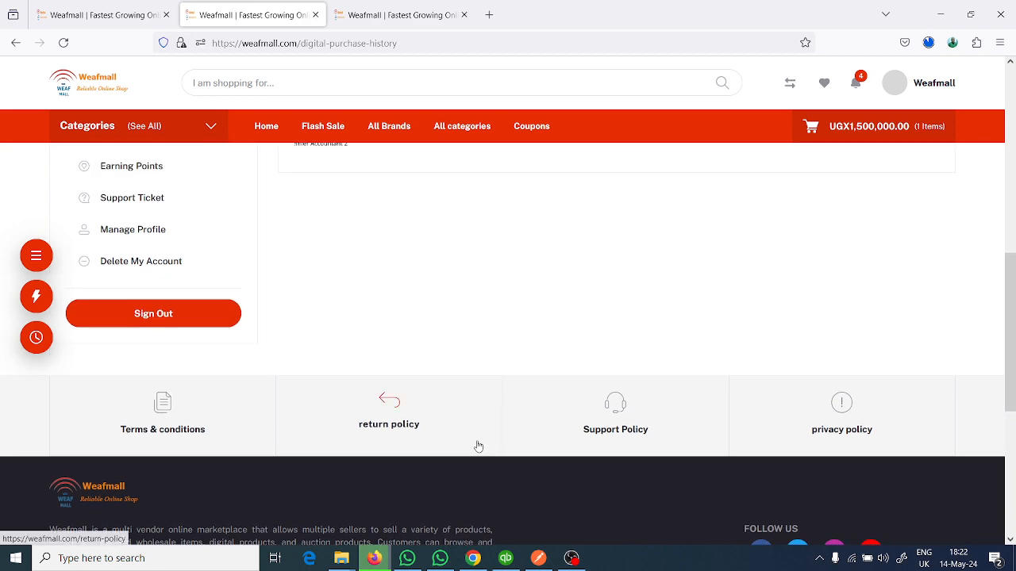
scroll(478, 446, "up", 8)
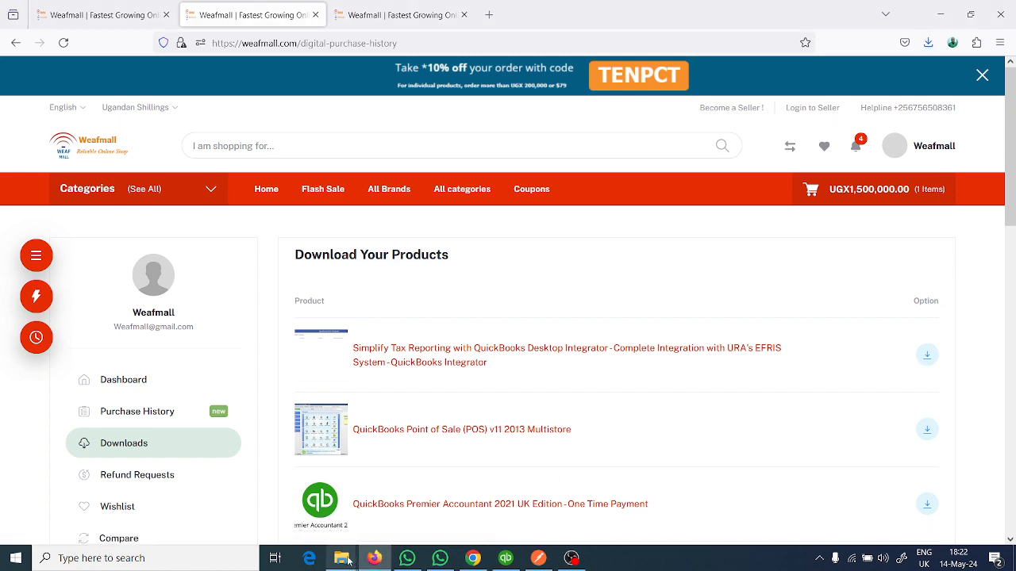
- Transfer WEAF-EFRIS-API-Consumable.zip from the Downloads folder to the DOWNLOADS folder on the desktop
mouse_move(346, 560)
left_click(301, 522)
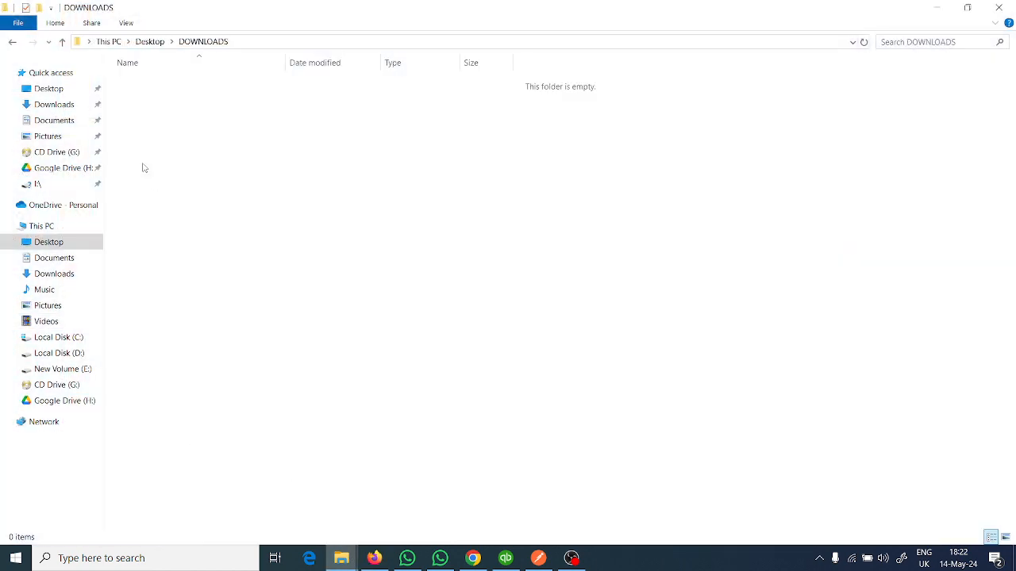
left_click(64, 106)
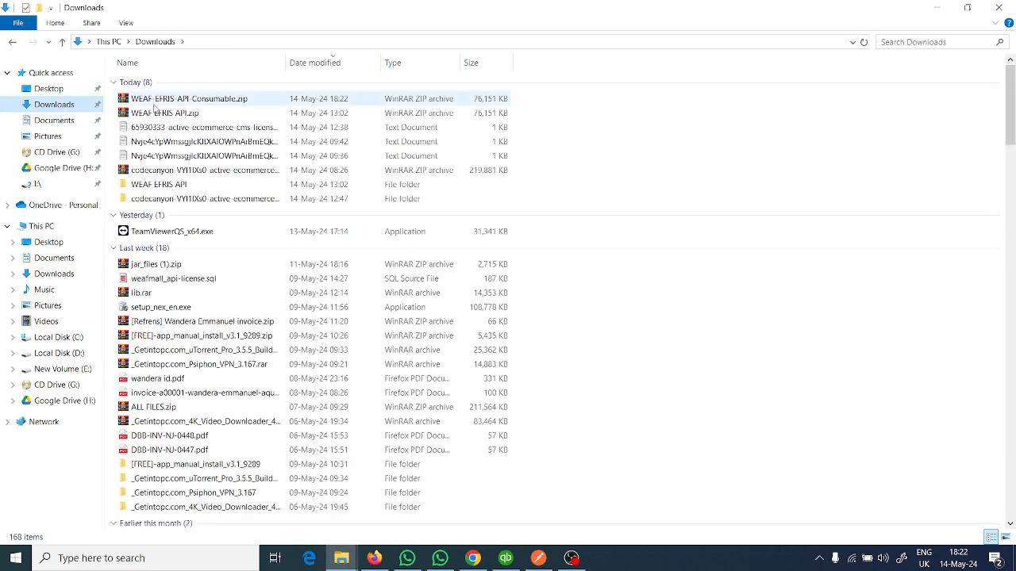
left_click(155, 102)
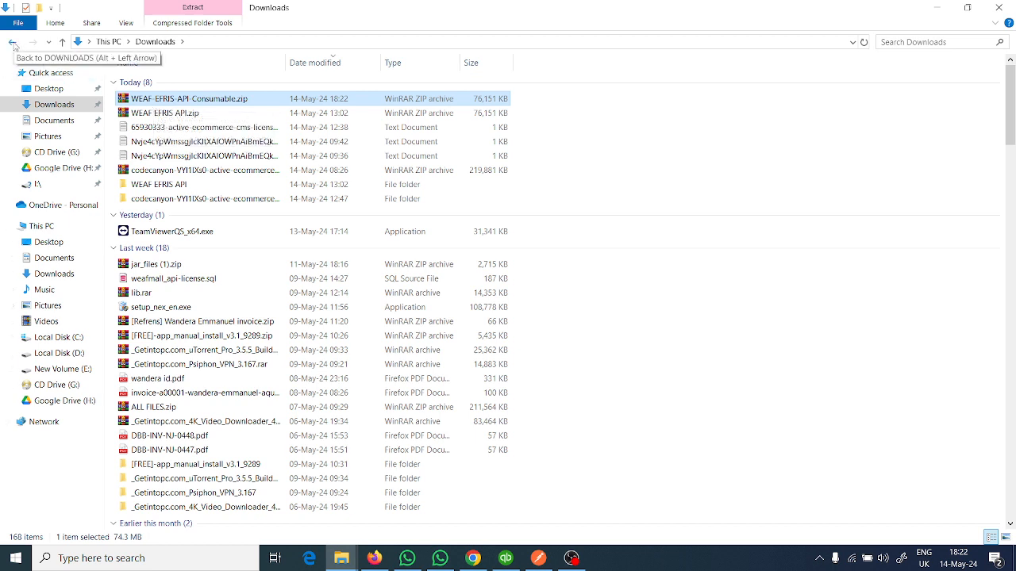
left_click(13, 42)
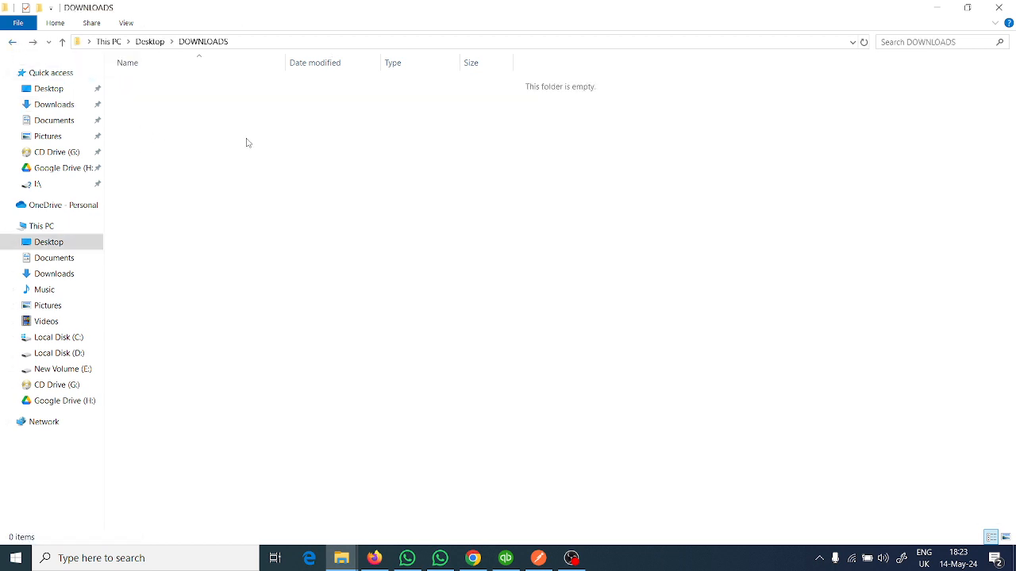
- Extract WEAF-EFRIS-API-Consumable.zip into a folder of the same name and open its inner WEAF EFRIS API Consumable folder
left_click(206, 85)
right_click(206, 86)
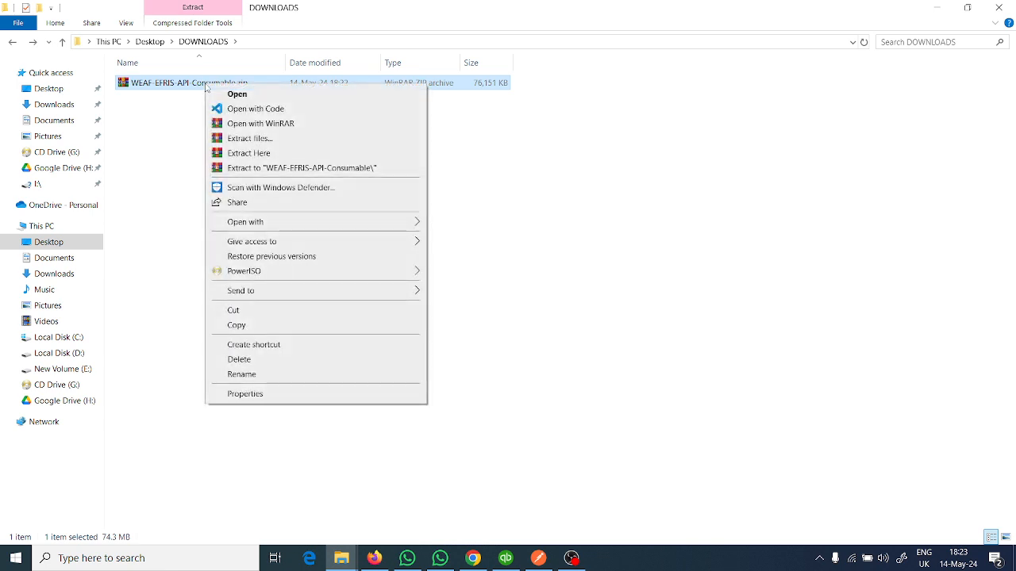
left_click(256, 168)
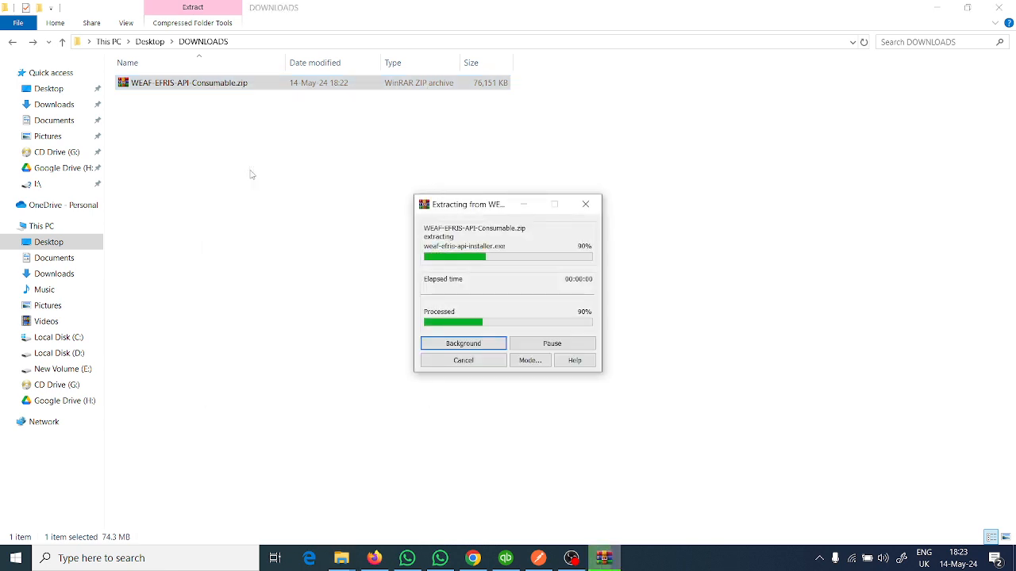
double_click(199, 84)
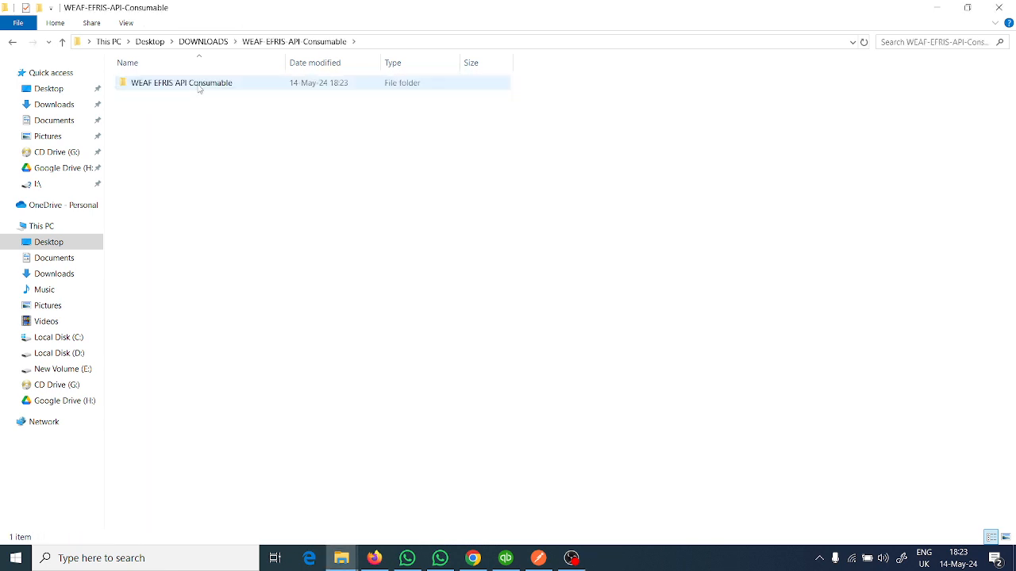
double_click(199, 84)
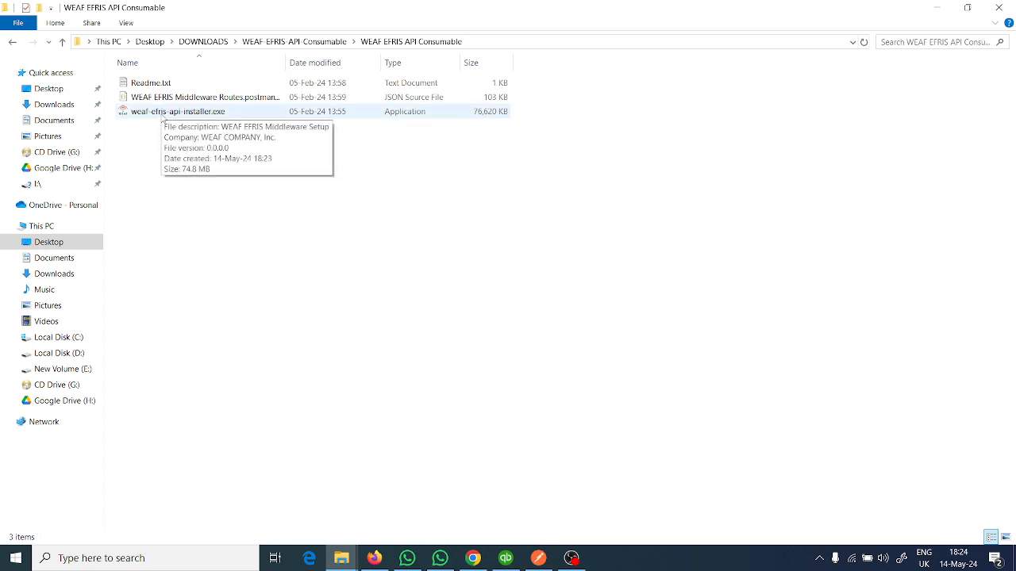
- Run weaf-efris-api-installer.exe despite the SmartScreen warning and enter the installation password in the setup wizard
double_click(162, 115)
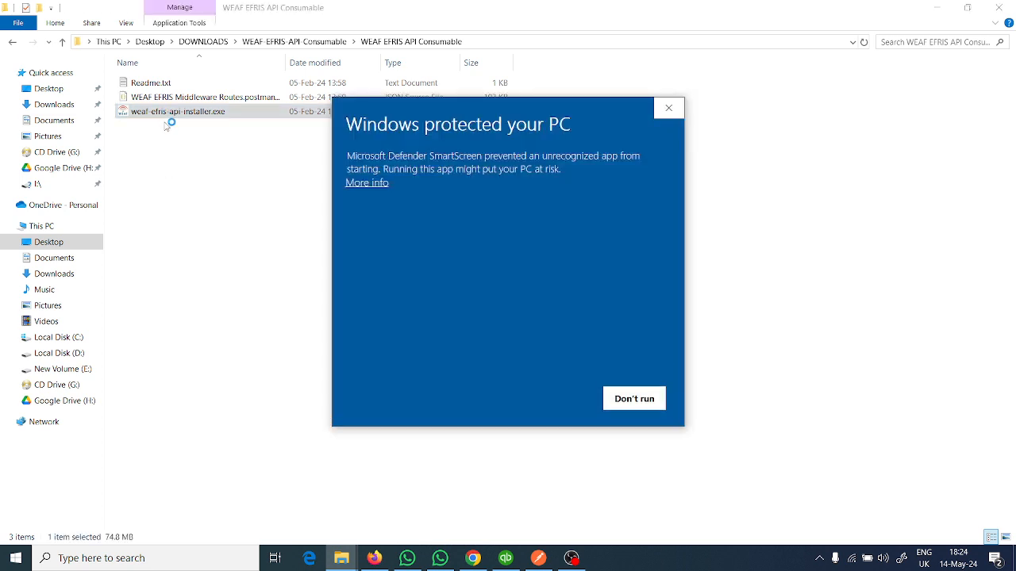
left_click(358, 185)
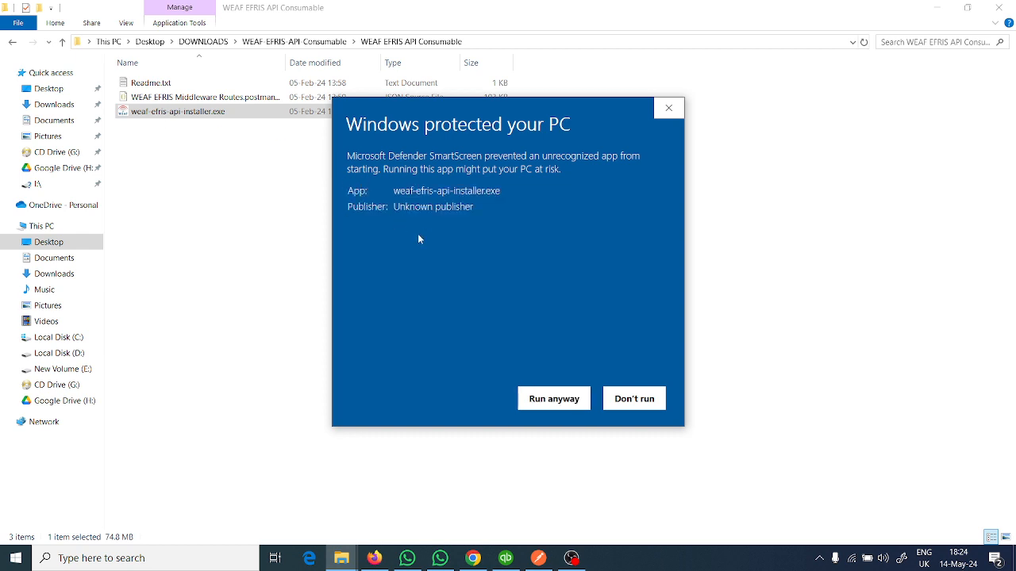
left_click(554, 399)
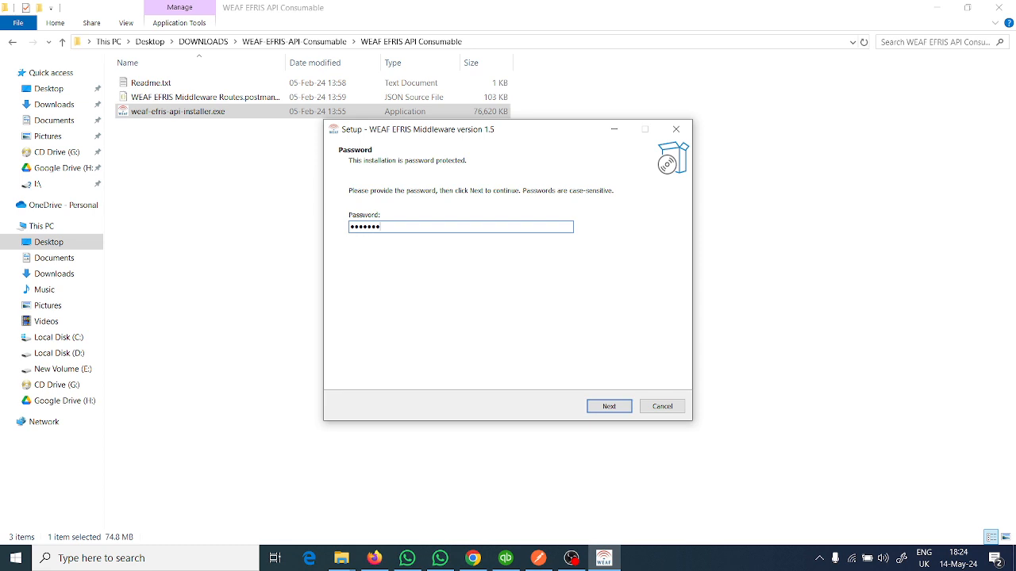
left_click(613, 408)
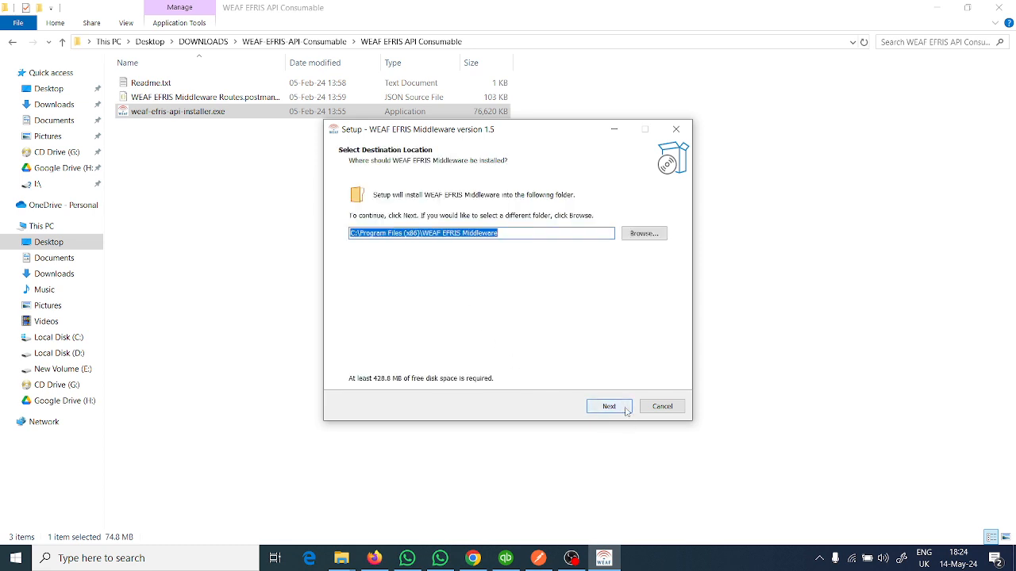
- Set the installation destination to C:\Program Files\WEAF EFRIS Middleware and continue to the additional tasks
left_click(635, 233)
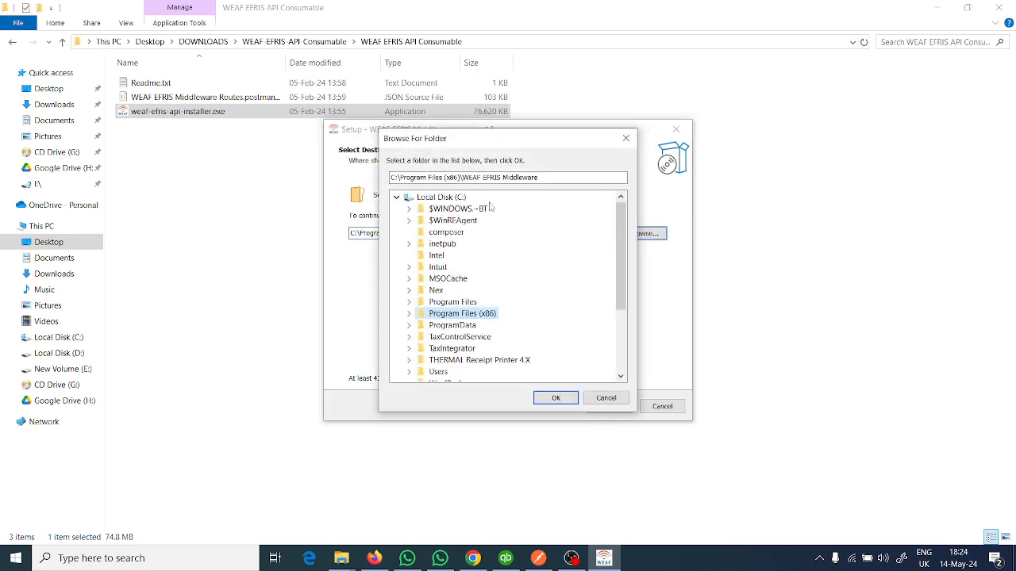
left_click(451, 303)
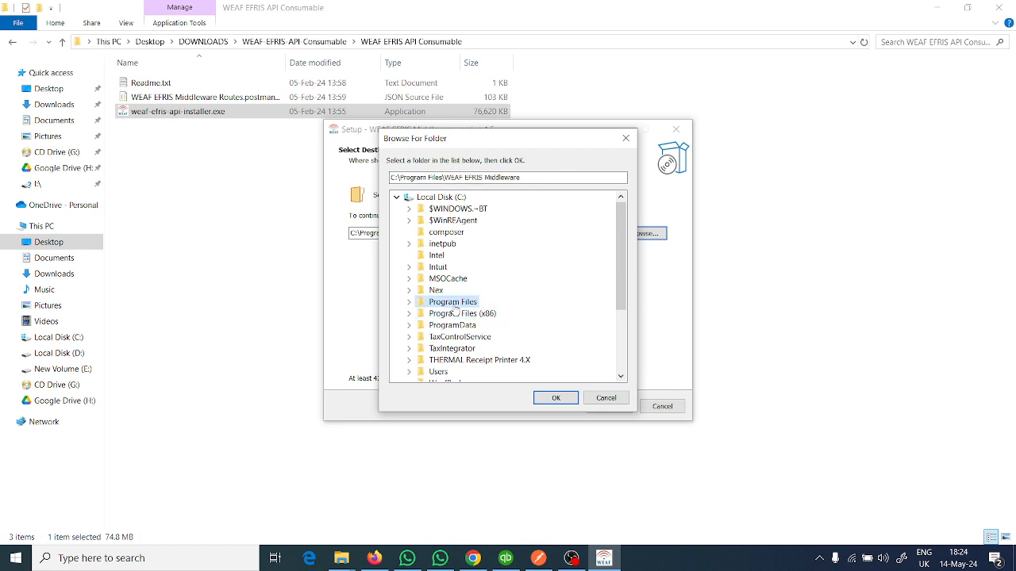
left_click(547, 397)
left_click(625, 408)
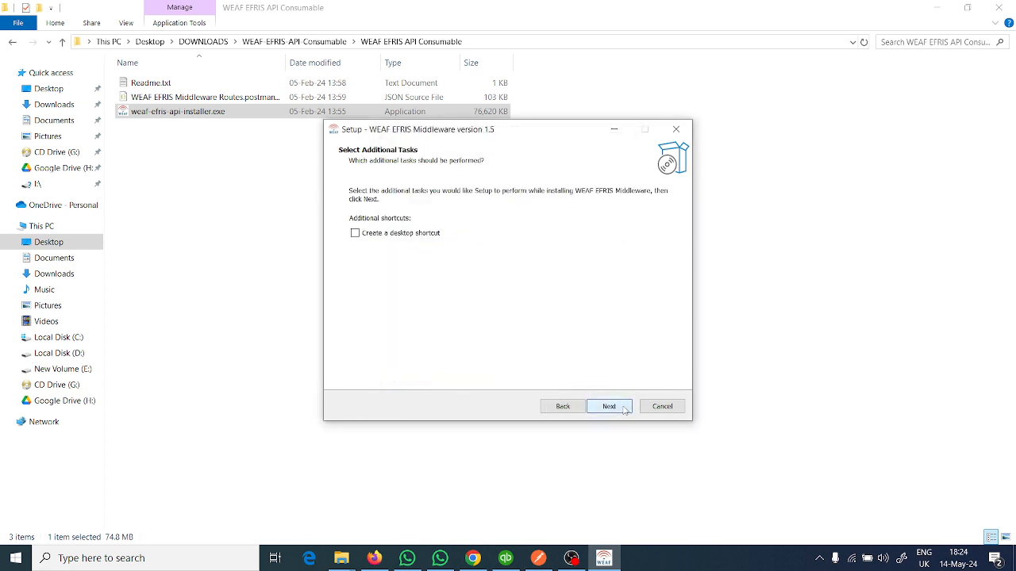
- Install WEAF EFRIS Middleware with a desktop shortcut and finish the setup with the option to launch it
left_click(406, 232)
left_click(606, 409)
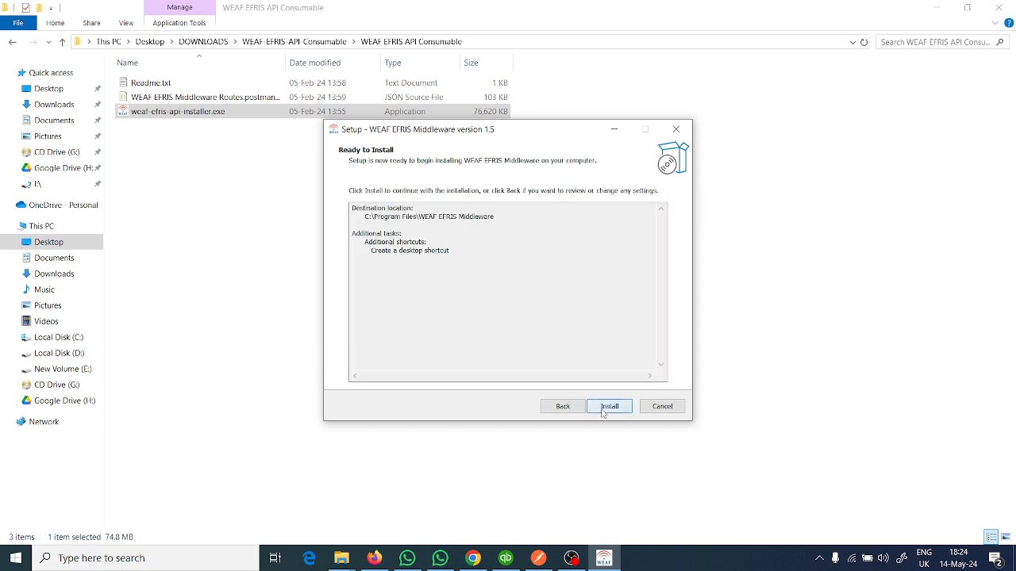
left_click(608, 407)
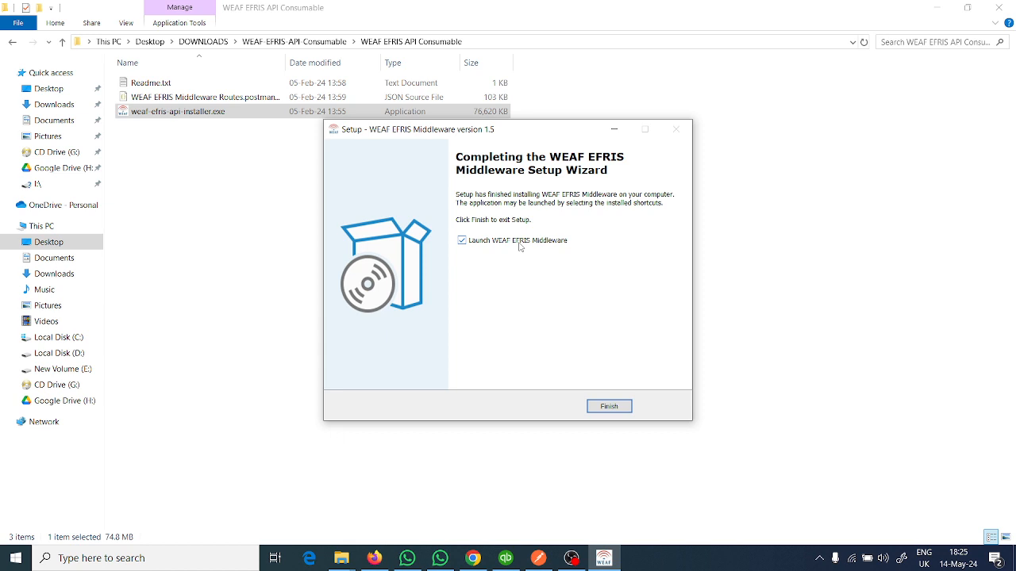
left_click(599, 407)
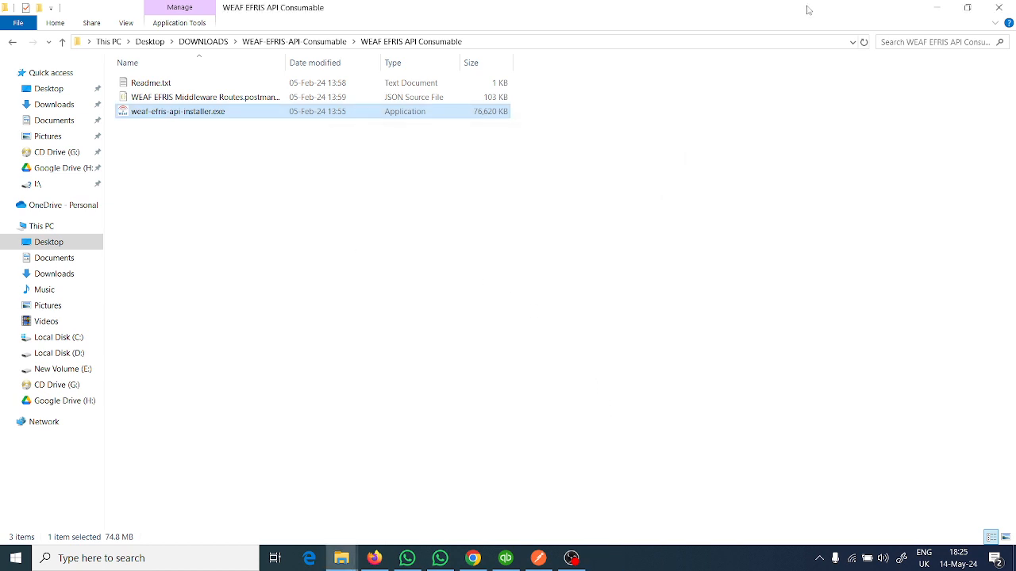
- Return to the desktop and allow Electron through Windows Defender Firewall on private and public networks
left_click(936, 8)
left_click(937, 13)
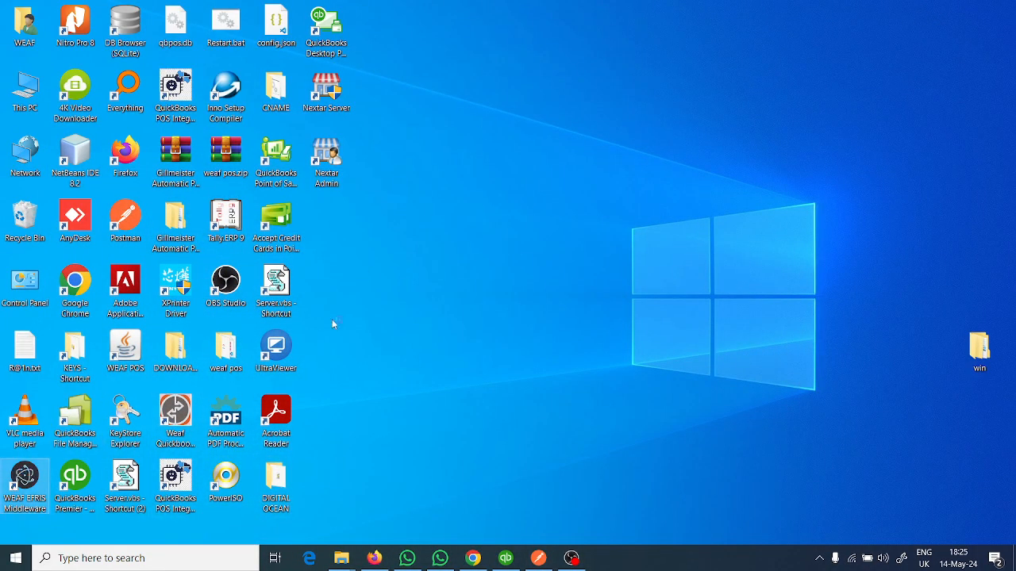
right_click(397, 271)
left_click(442, 312)
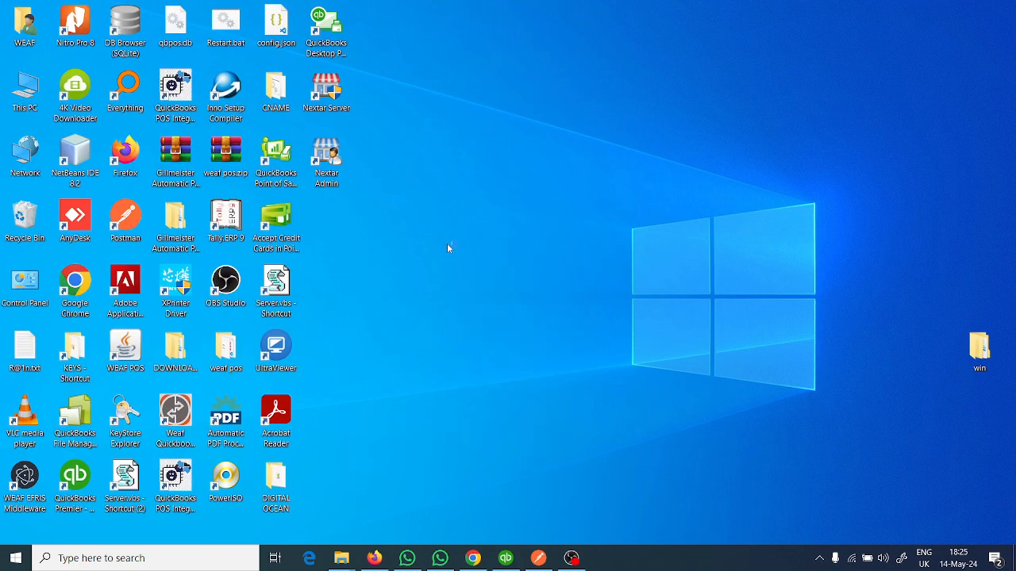
right_click(447, 243)
left_click(466, 283)
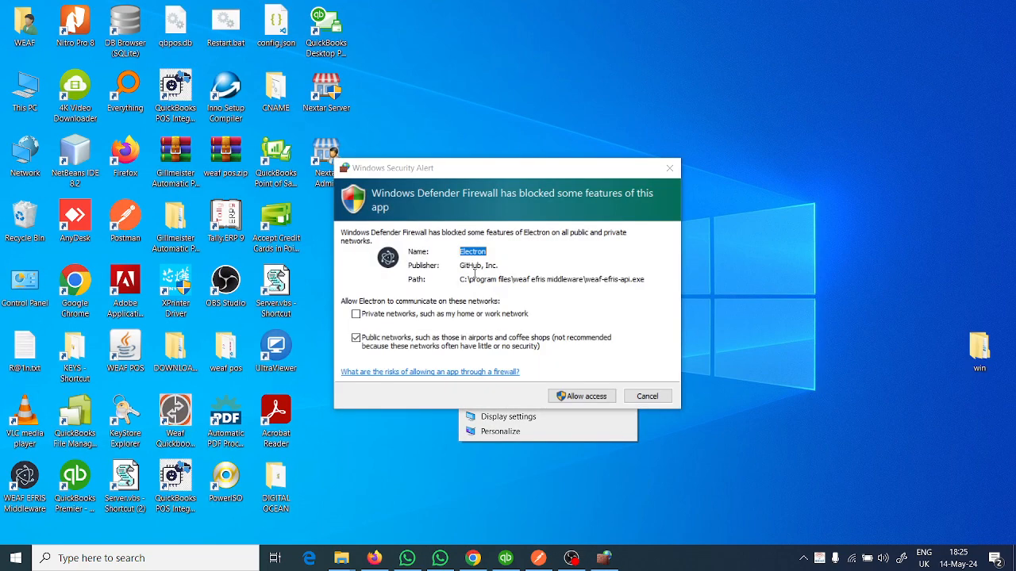
left_click(581, 399)
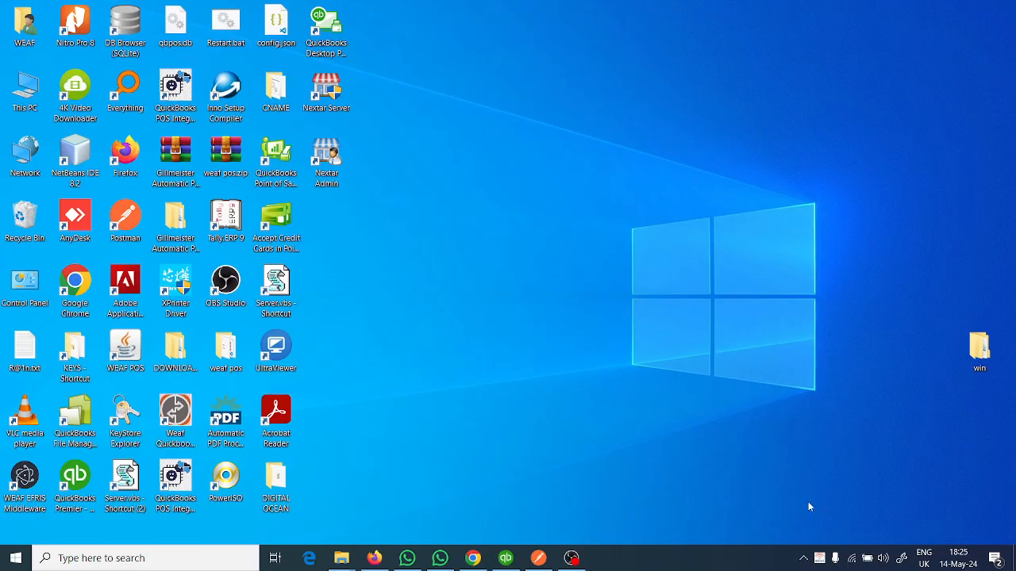
- Check the EFRIS Middleware's running status and port in its menu among the hidden notification-area programs
left_click(804, 561)
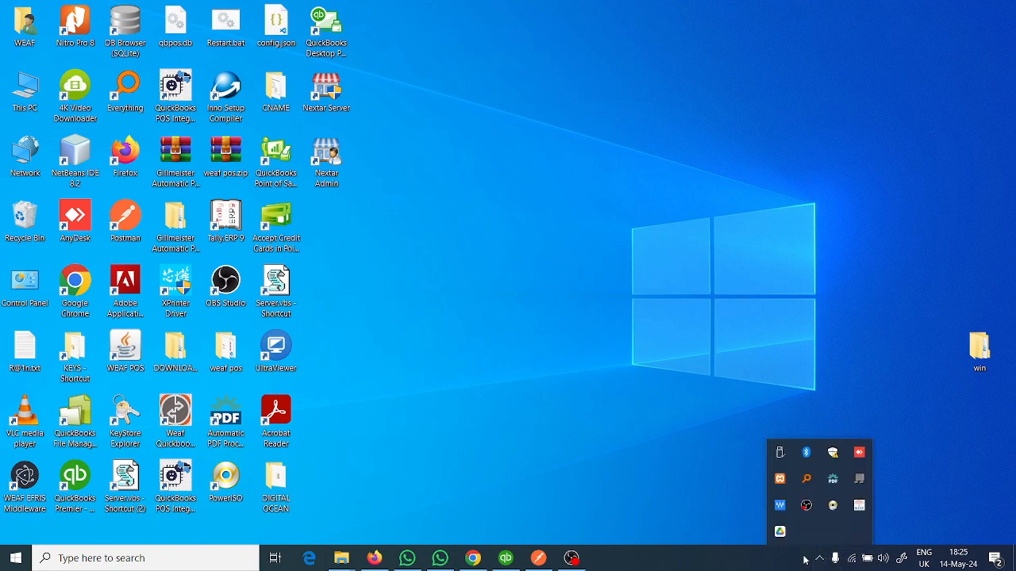
right_click(857, 510)
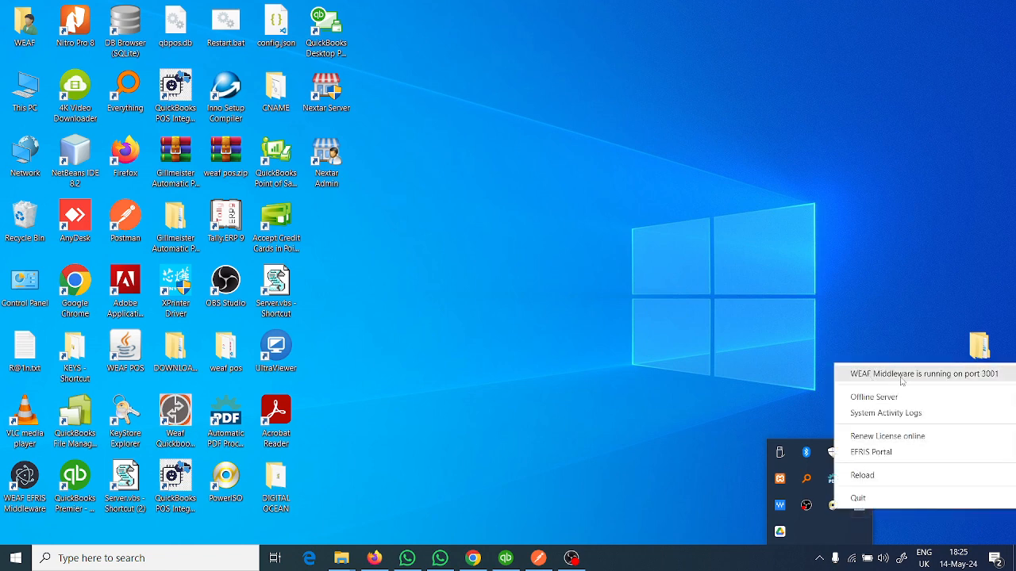
left_click(757, 390)
right_click(541, 316)
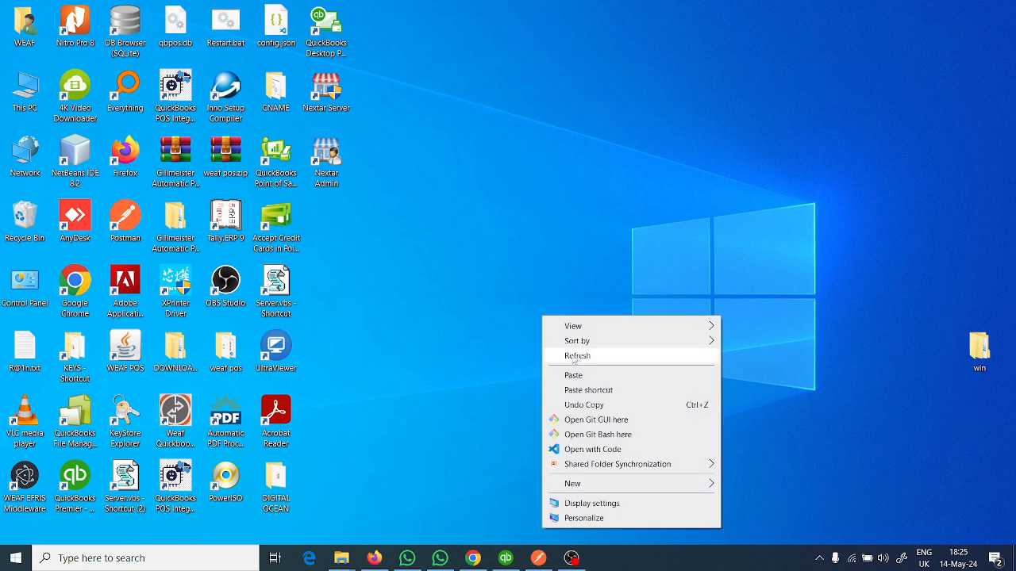
right_click(524, 276)
left_click(559, 313)
right_click(526, 251)
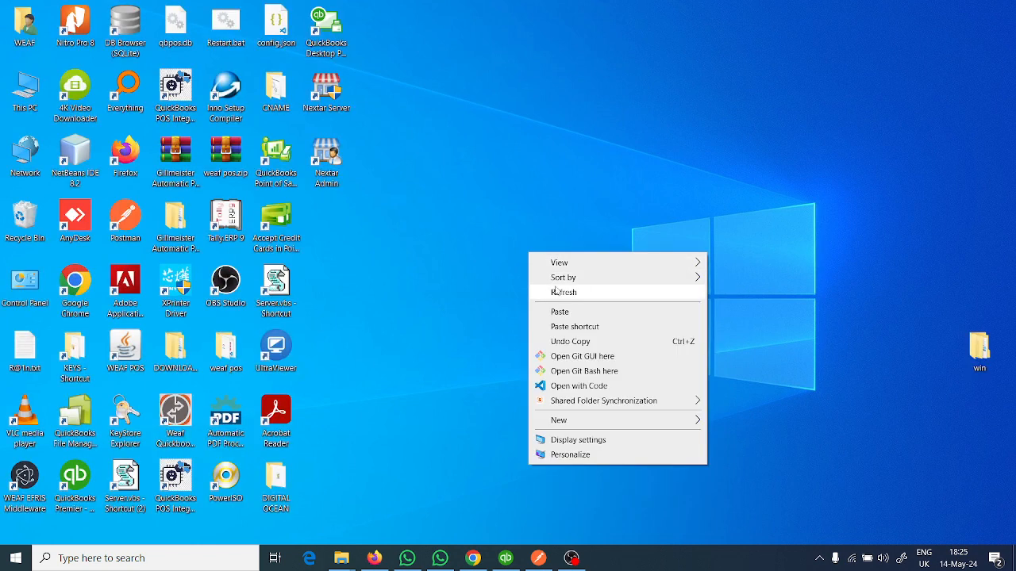
left_click(559, 290)
left_click(819, 558)
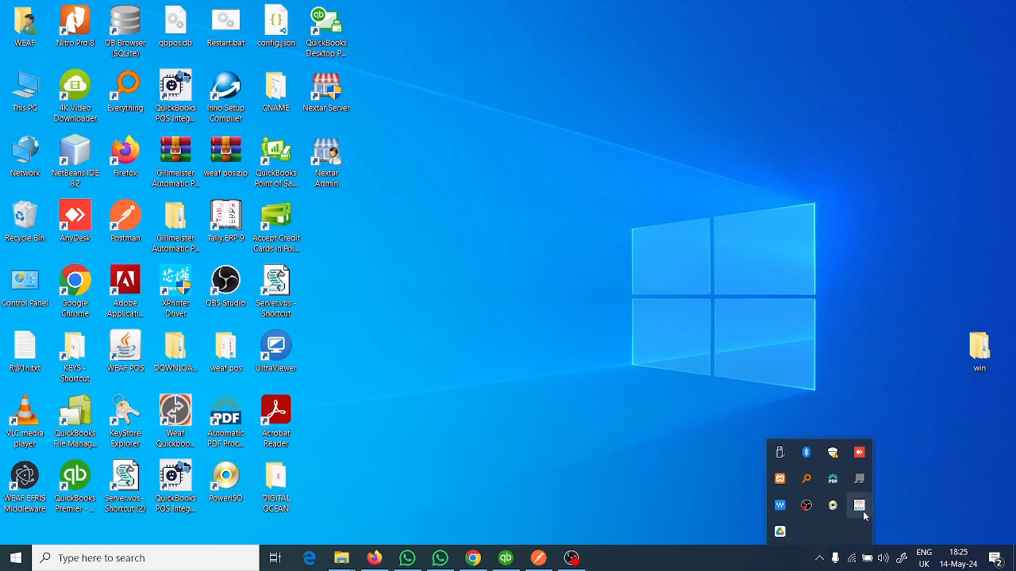
right_click(858, 506)
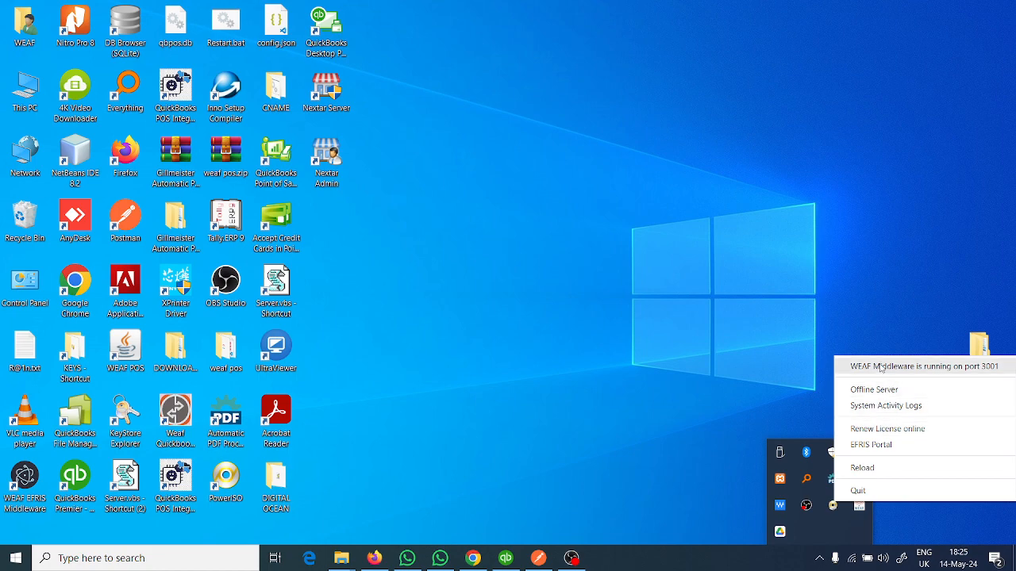
left_click(540, 464)
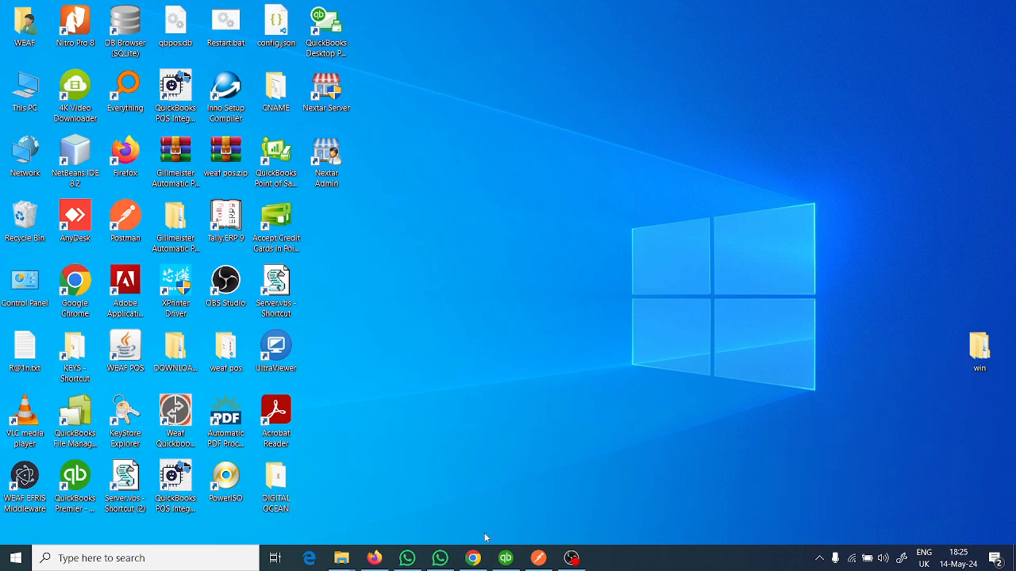
- Switch to Firefox and open localhost:3001 to examine the EFRIS Middleware configuration, then minimise the browser
left_click(373, 558)
left_click(482, 15)
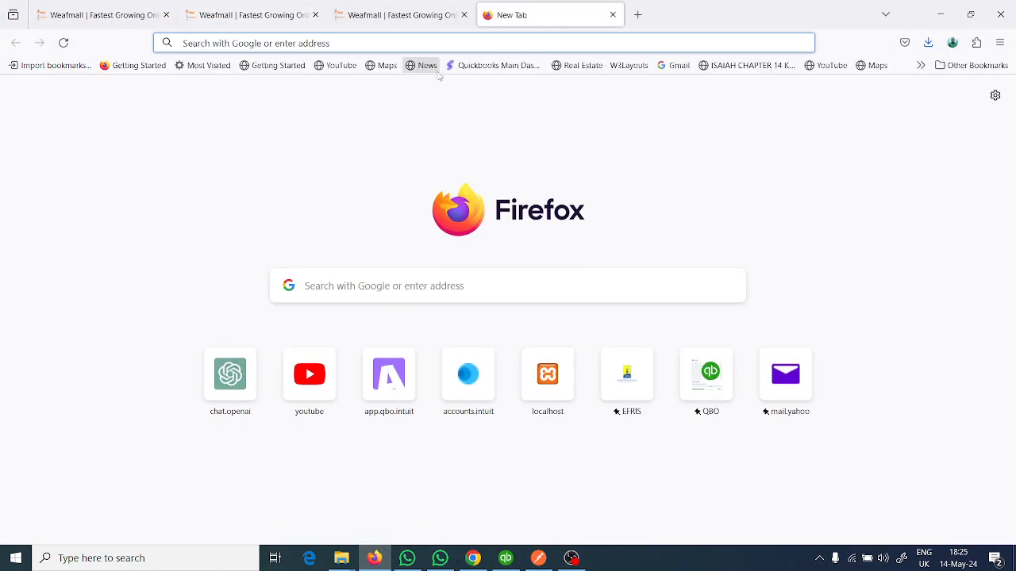
type("localhost/")
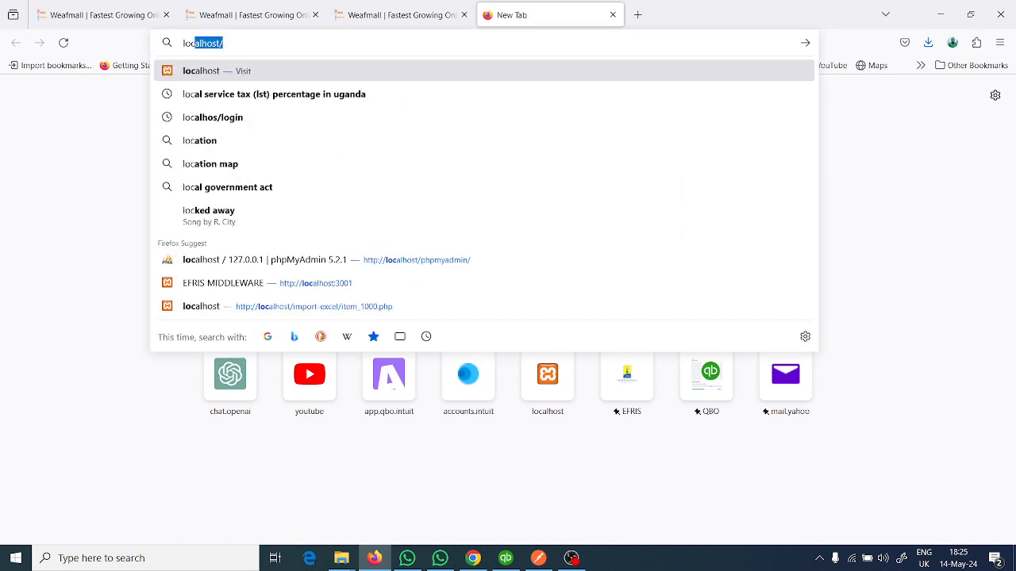
key("Down")
key("Down")
key("Down")
key("Down")
key("Down")
key("Down")
key("Down")
key("Down")
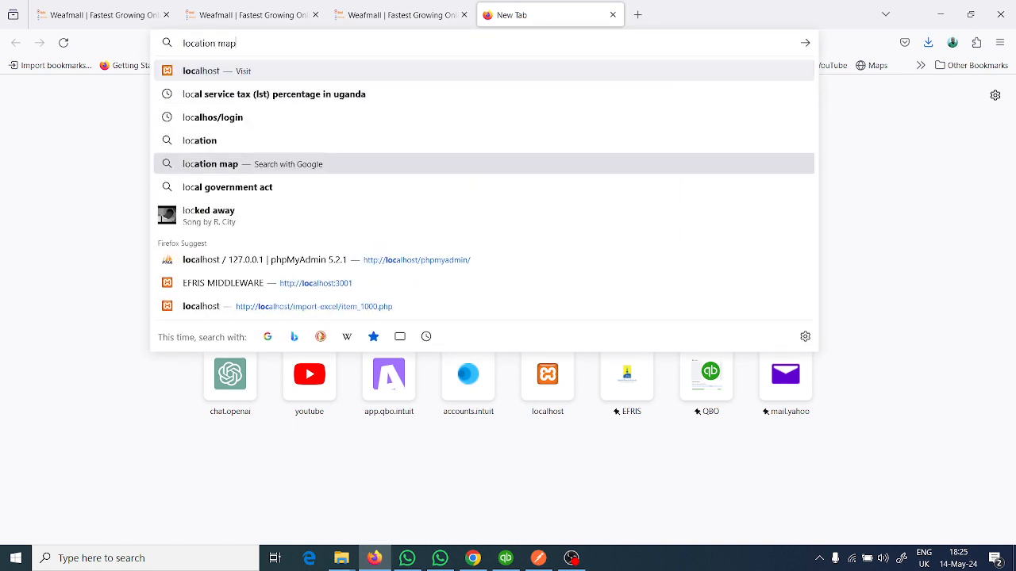
key("Return")
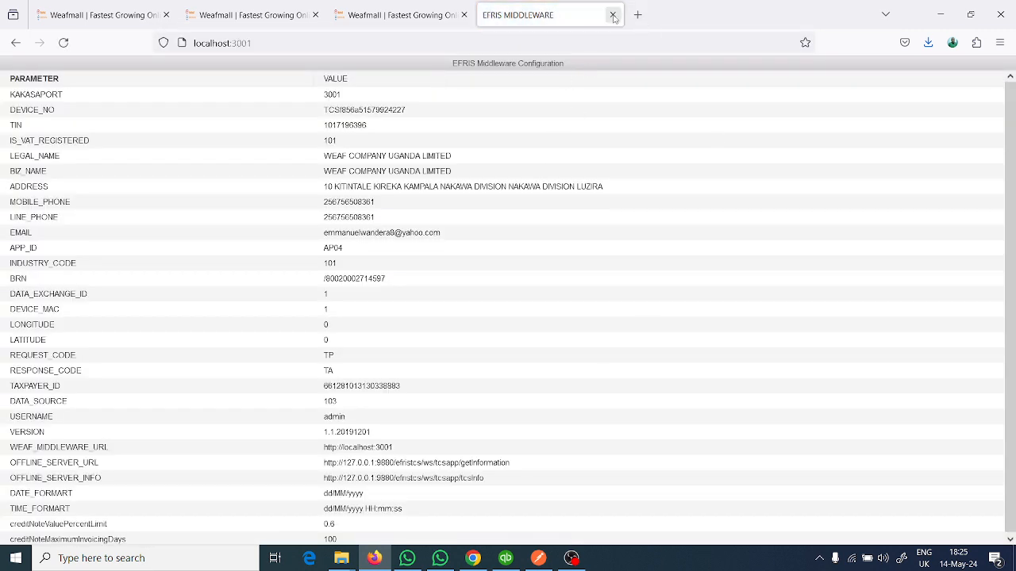
left_click(938, 15)
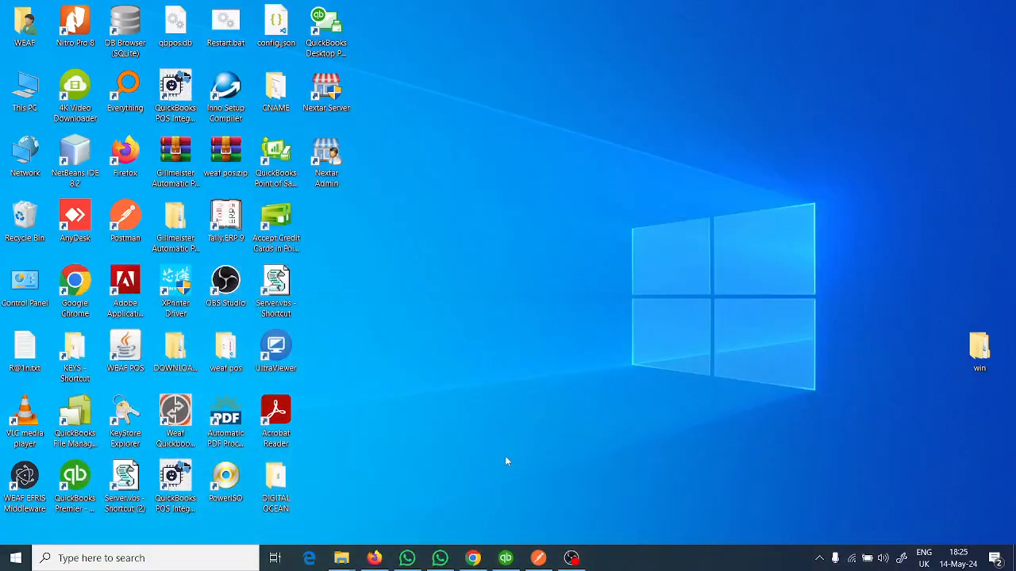
- Switch to Postman and import the WEAF EFRIS Middleware Routes collection file from the WEAF EFRIS API Consumable folder
left_click(539, 558)
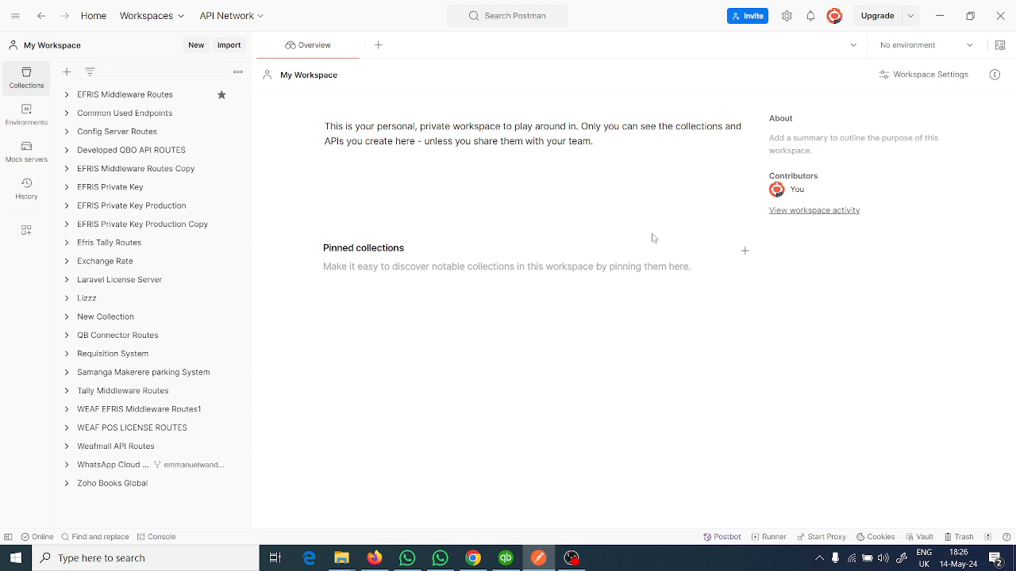
left_click(910, 17)
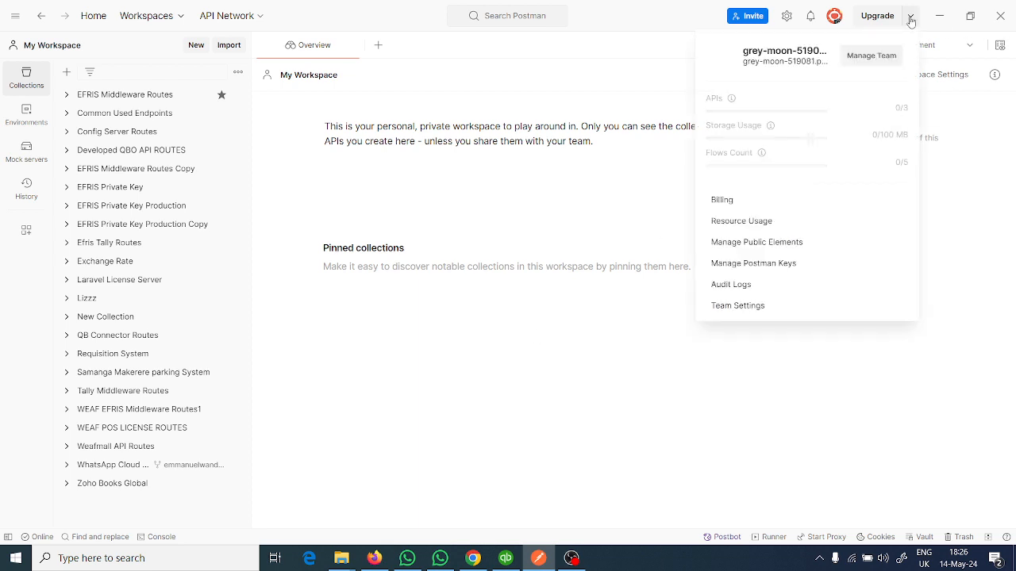
left_click(544, 340)
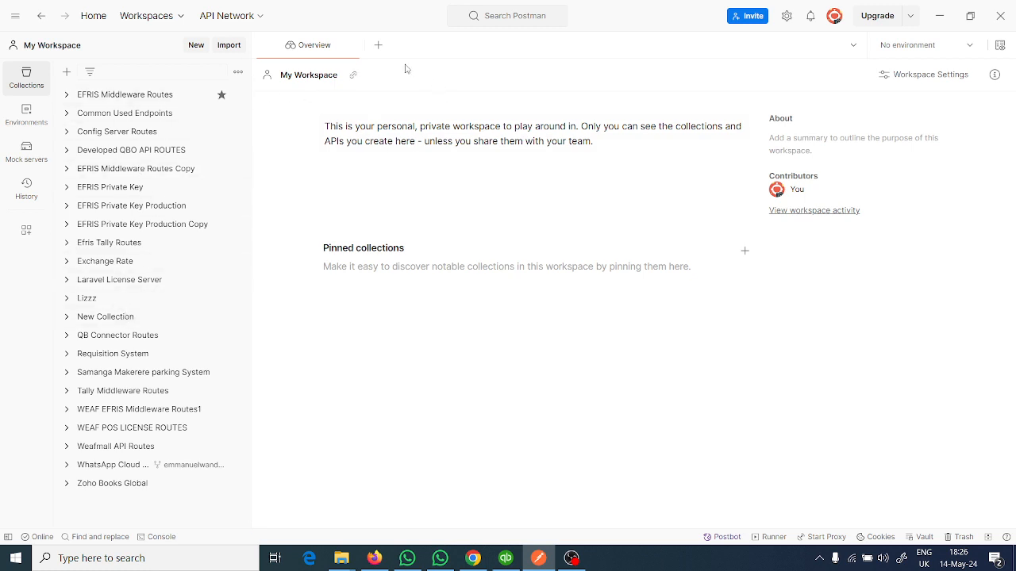
left_click(231, 45)
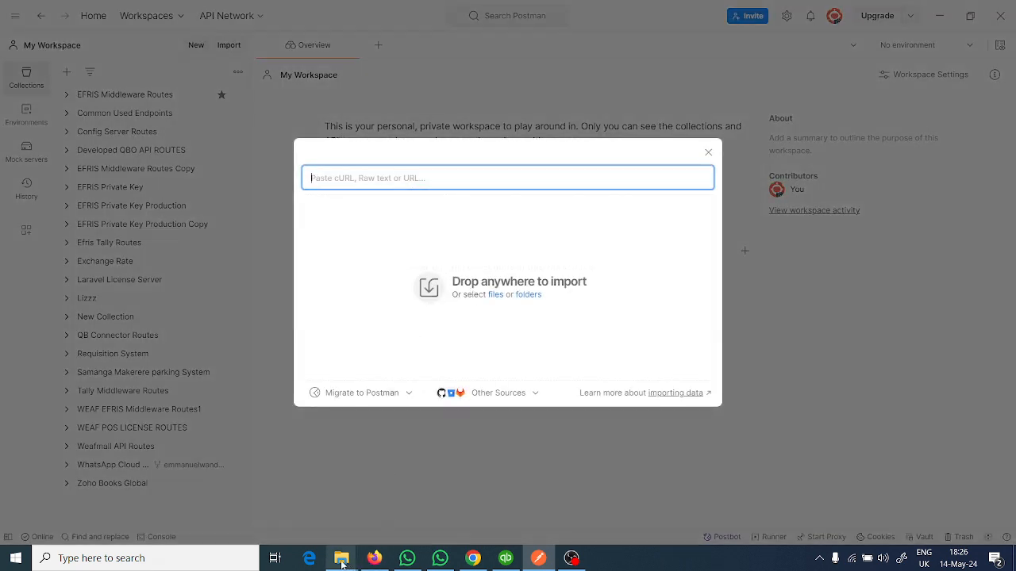
mouse_move(341, 558)
left_click(288, 510)
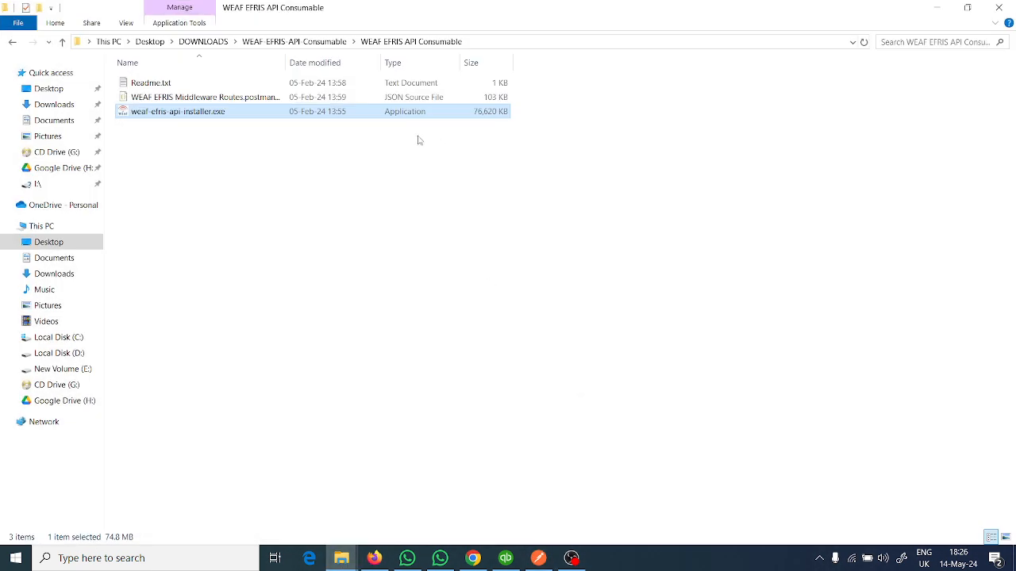
left_click(153, 101)
left_click_drag(151, 98, 411, 285)
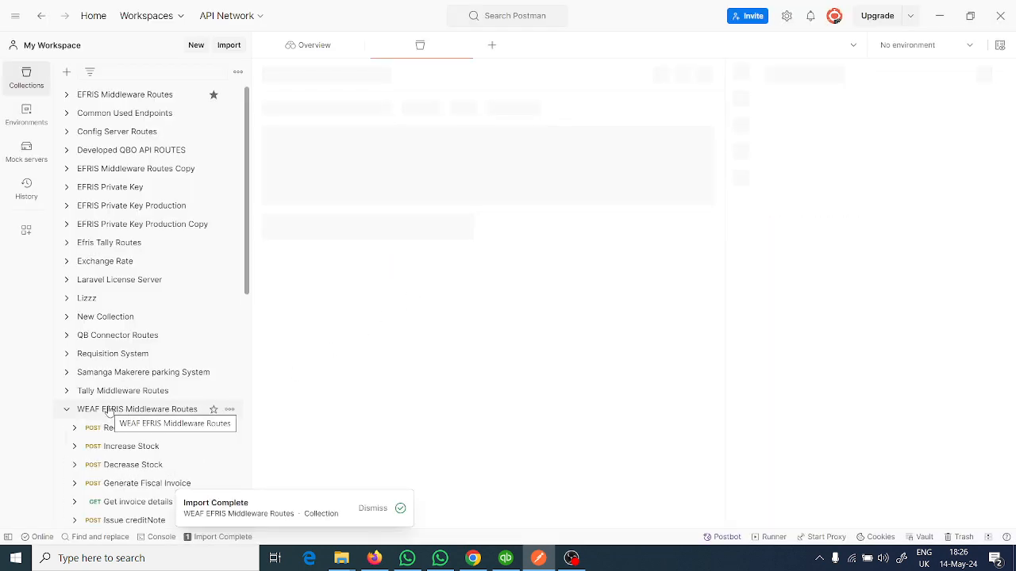
- Open the Create middleware configurations request in the imported WEAF EFRIS Middleware Routes collection
scroll(136, 414, "down", 5)
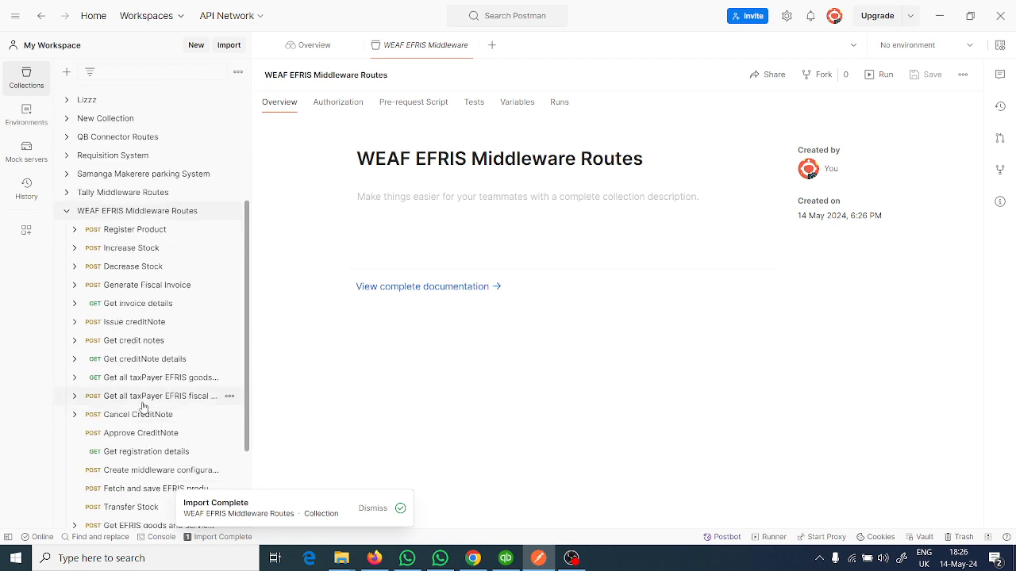
scroll(158, 349, "down", 2)
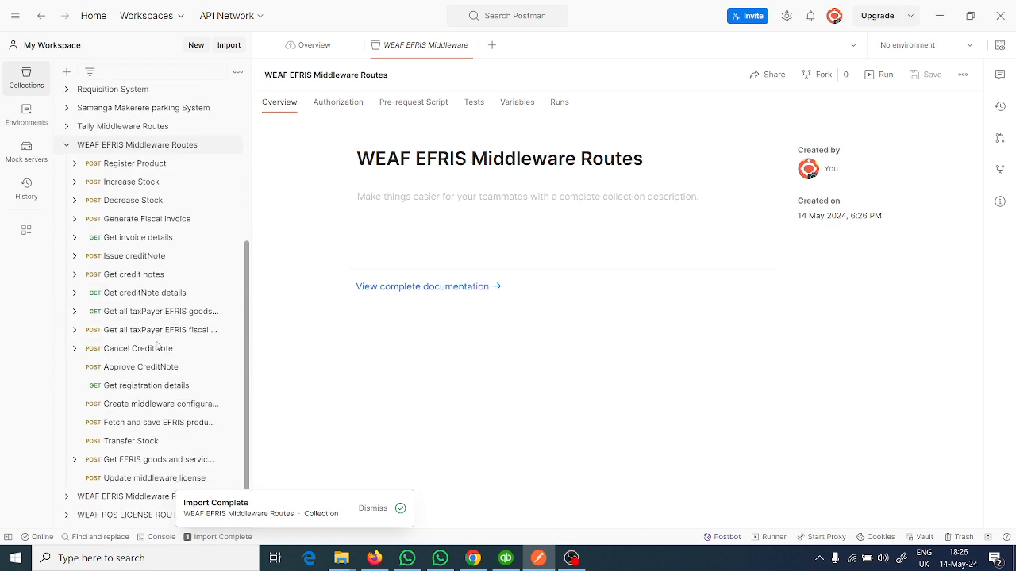
left_click(144, 405)
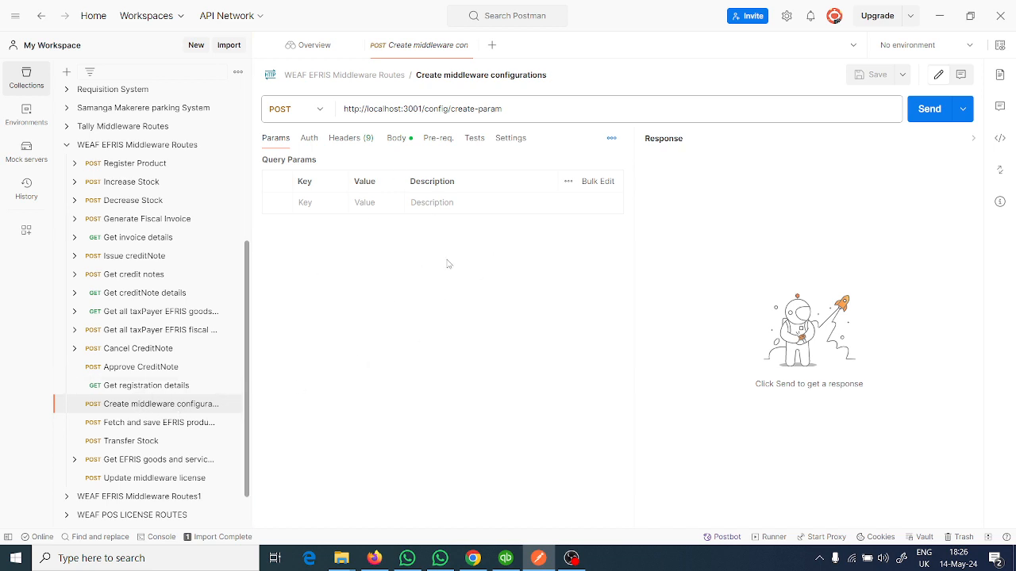
- Display the request's JSON body and check the WEAF Middleware's running port in its menu among the hidden notification-area programs
left_click(404, 139)
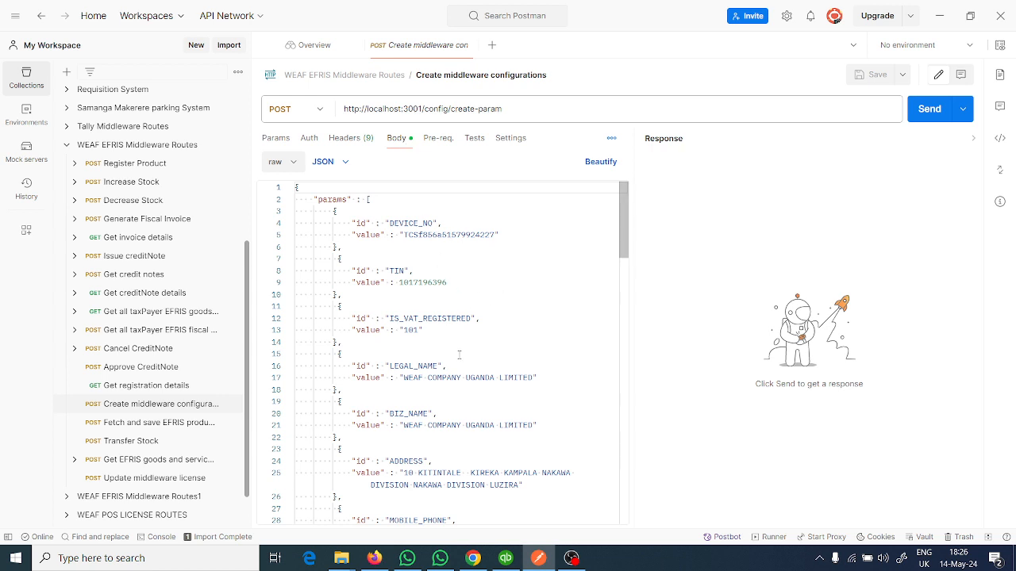
scroll(454, 384, "down", 1)
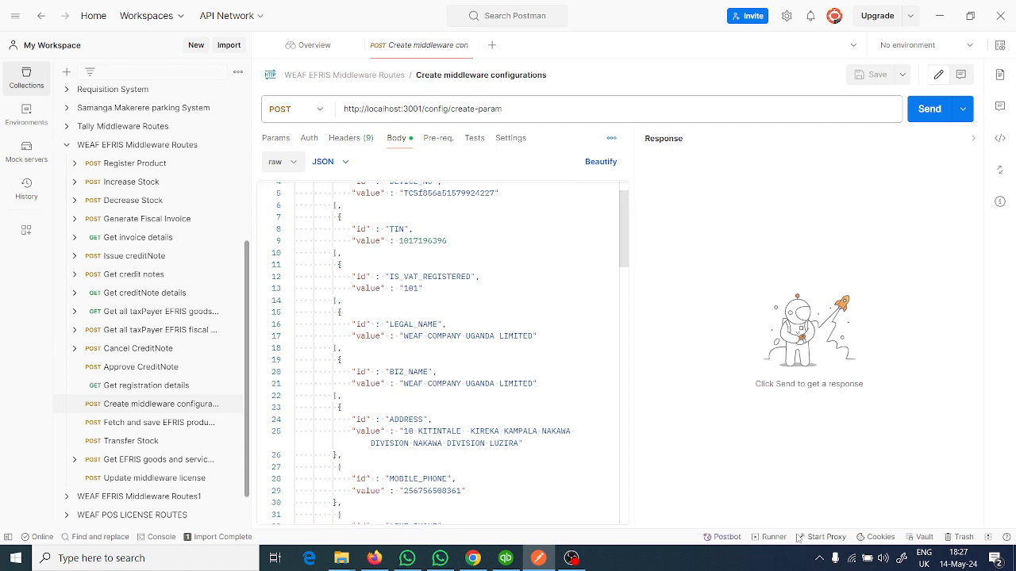
left_click(818, 562)
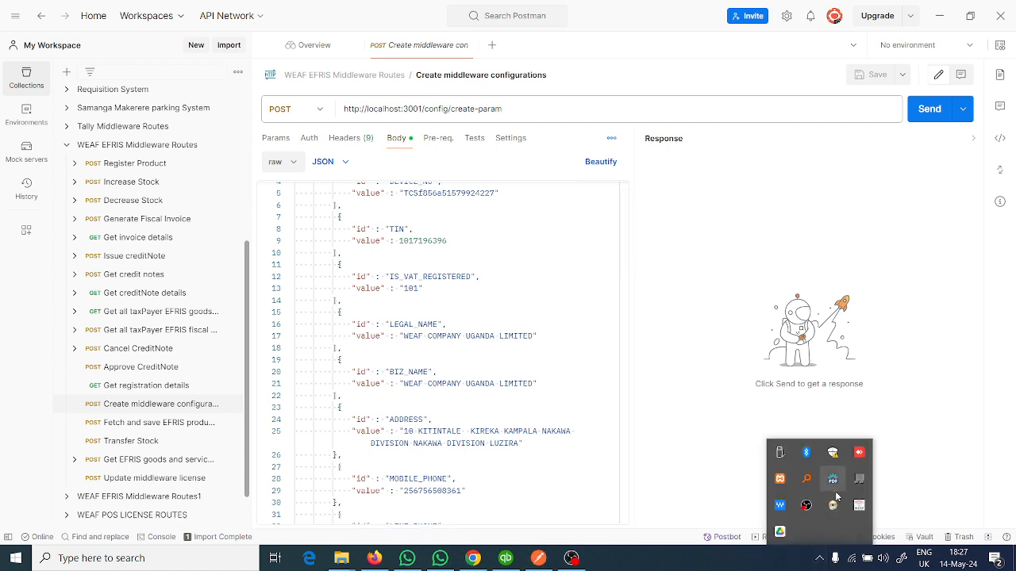
right_click(859, 505)
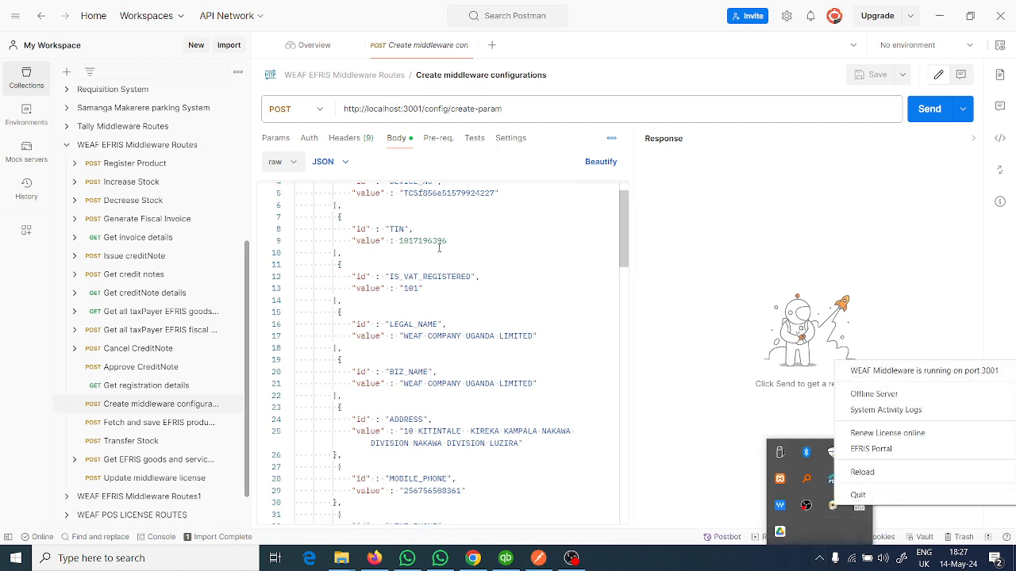
left_click(467, 229)
scroll(417, 337, "up", 1)
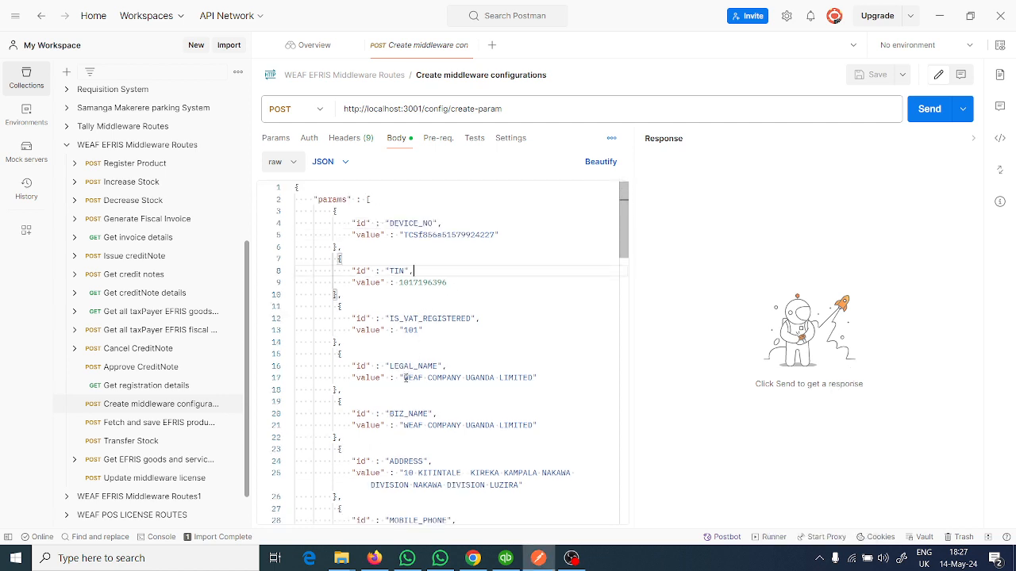
- Change the LEGAL_NAME value in the JSON body to WEAFMALL LIMITED
double_click(405, 378)
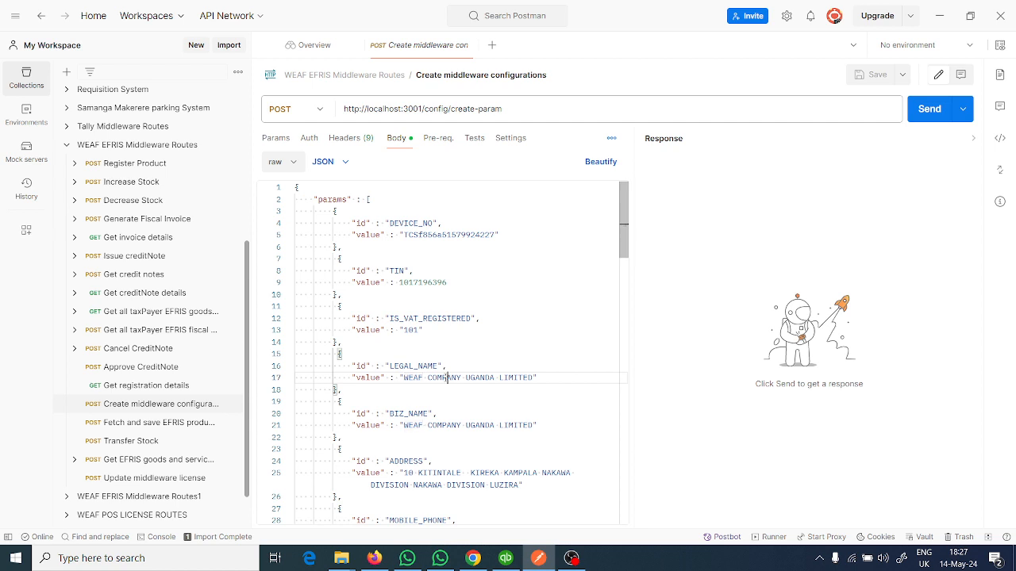
double_click(447, 378)
left_click_drag(405, 377, 495, 378)
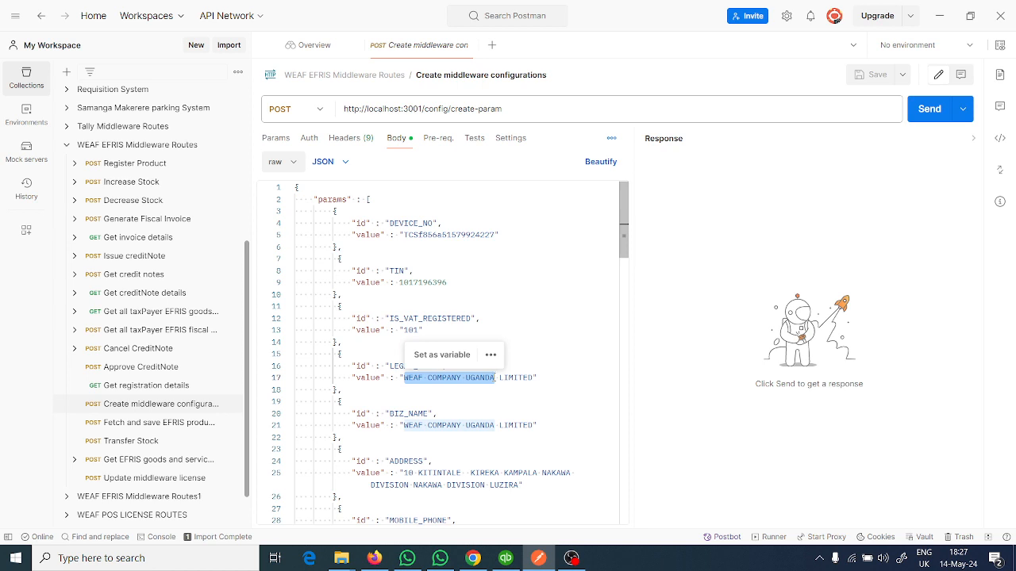
type("WEAF")
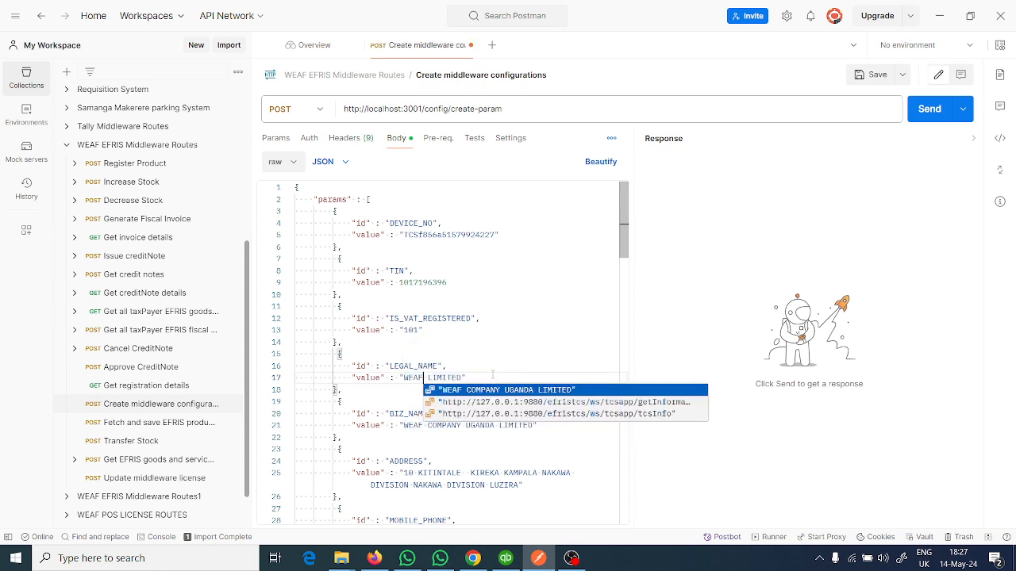
type("MALL")
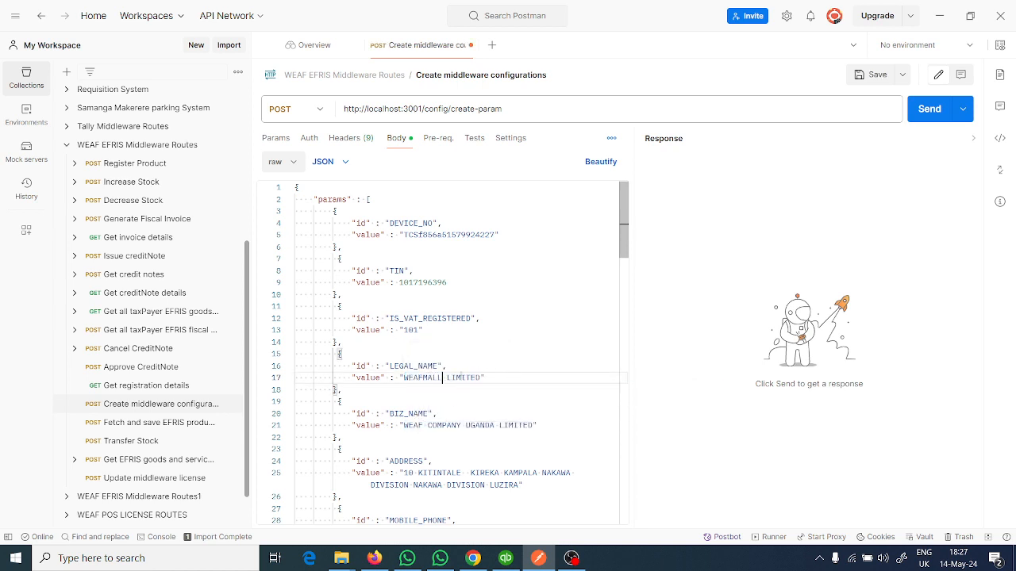
- Change the BIZ_NAME value in the JSON body to WEAFMALL LIMITED
left_click_drag(403, 425, 495, 425)
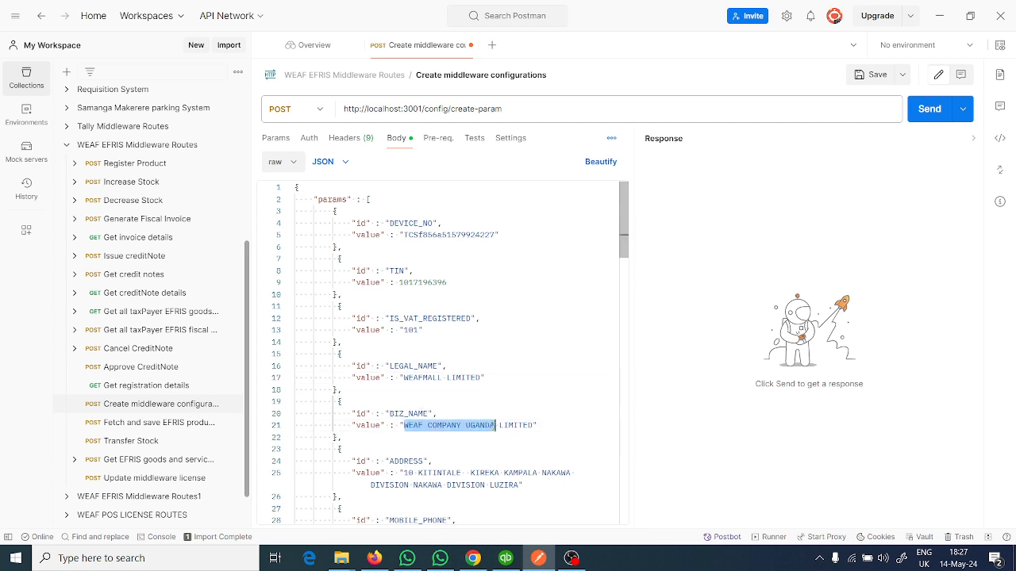
type("AFM")
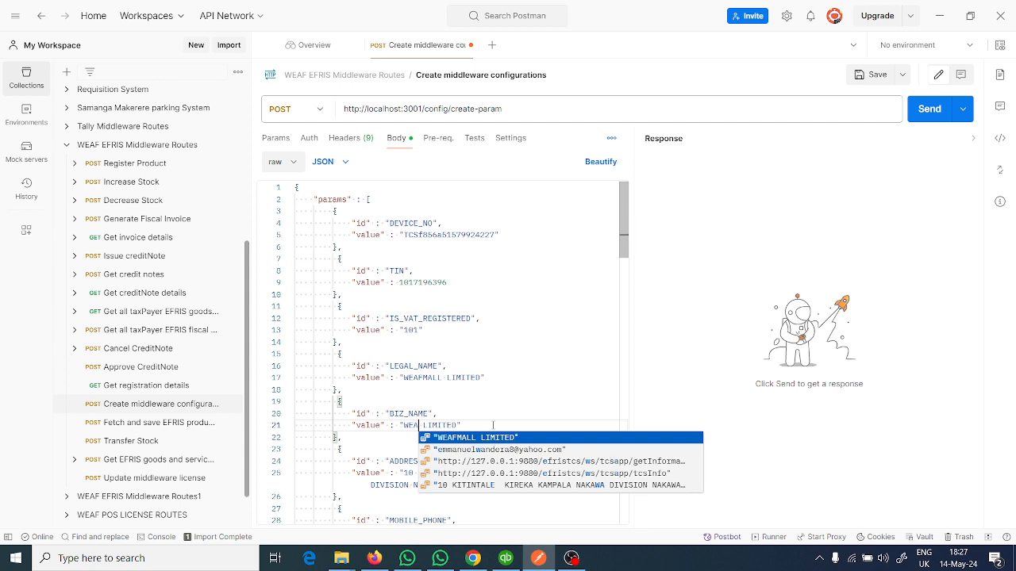
type("ALL ")
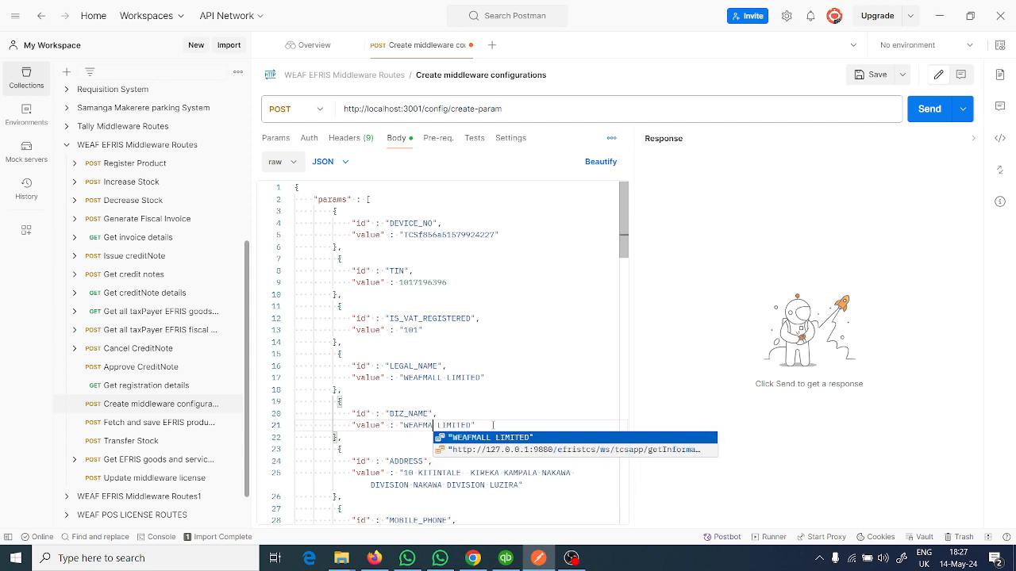
type("L")
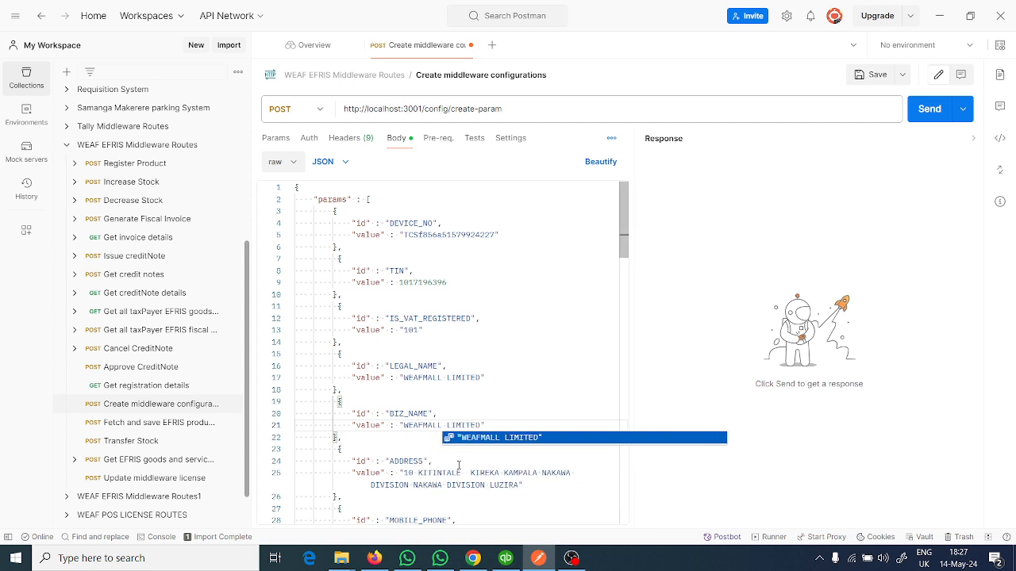
left_click(458, 465)
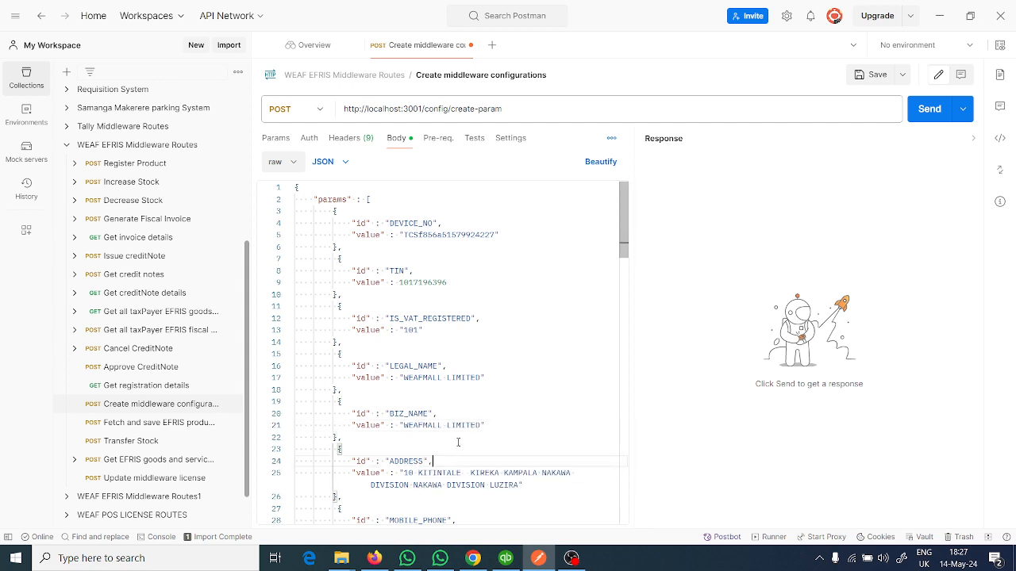
- Locate the TIN and DEVICE_NO values in the body, and open localhost:9880/efristcs in a new Firefox tab
left_click(433, 284)
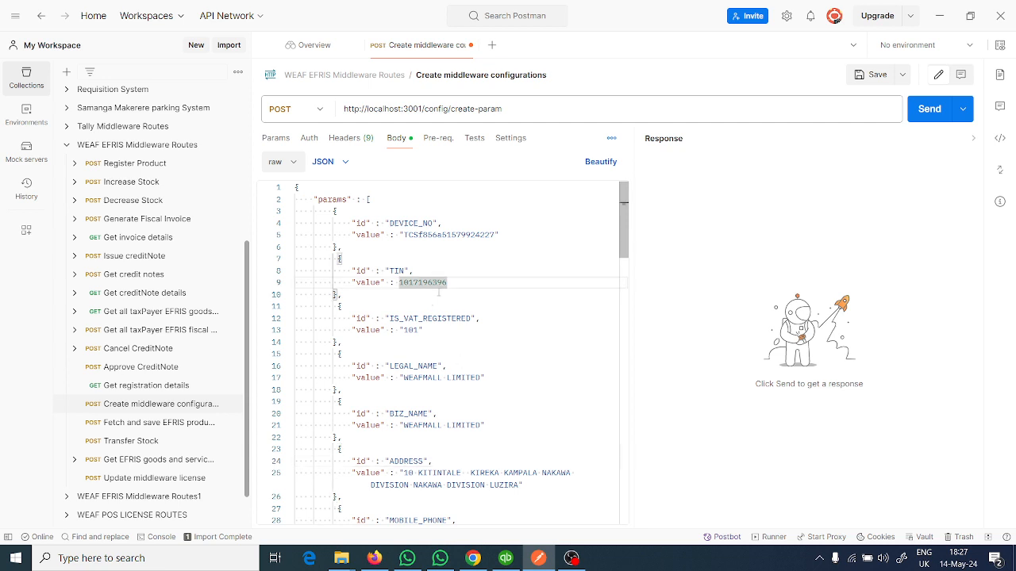
double_click(440, 235)
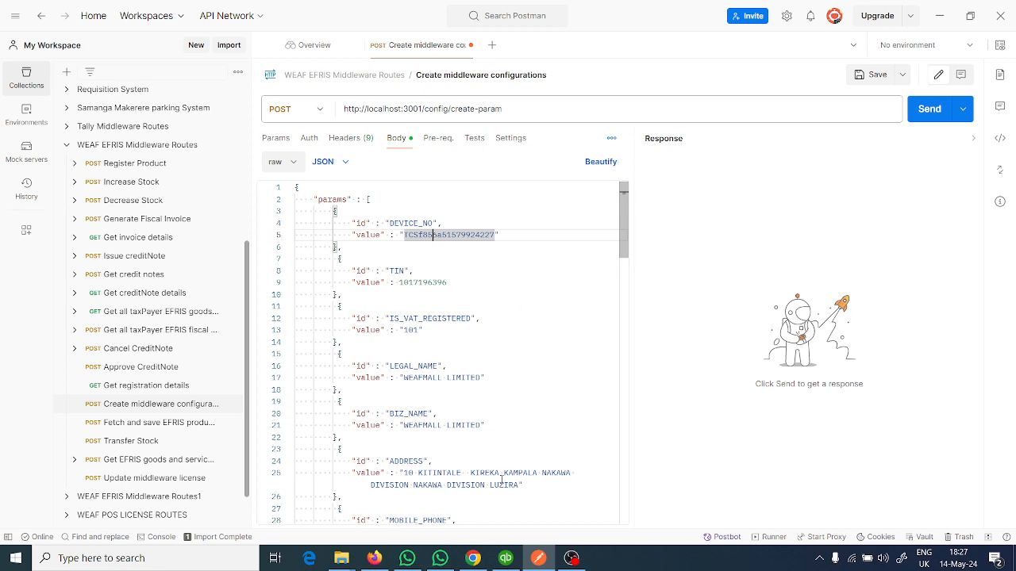
left_click(376, 559)
left_click(377, 559)
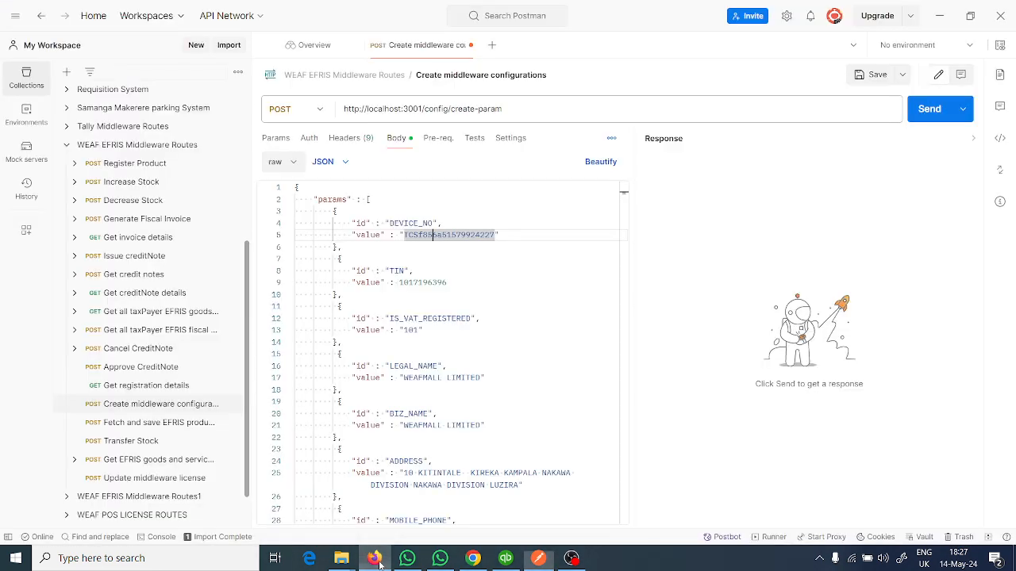
left_click(376, 560)
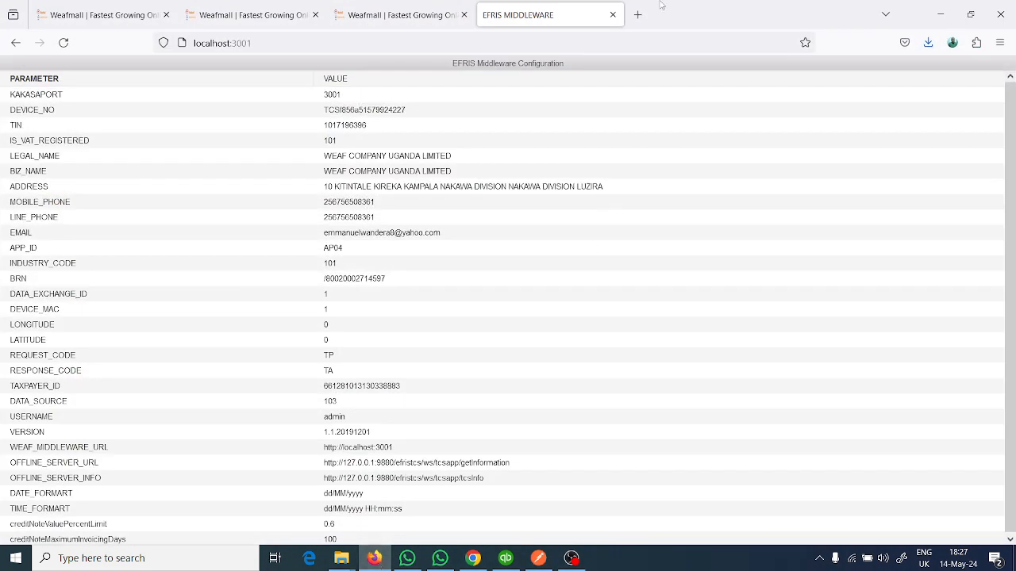
left_click(637, 14)
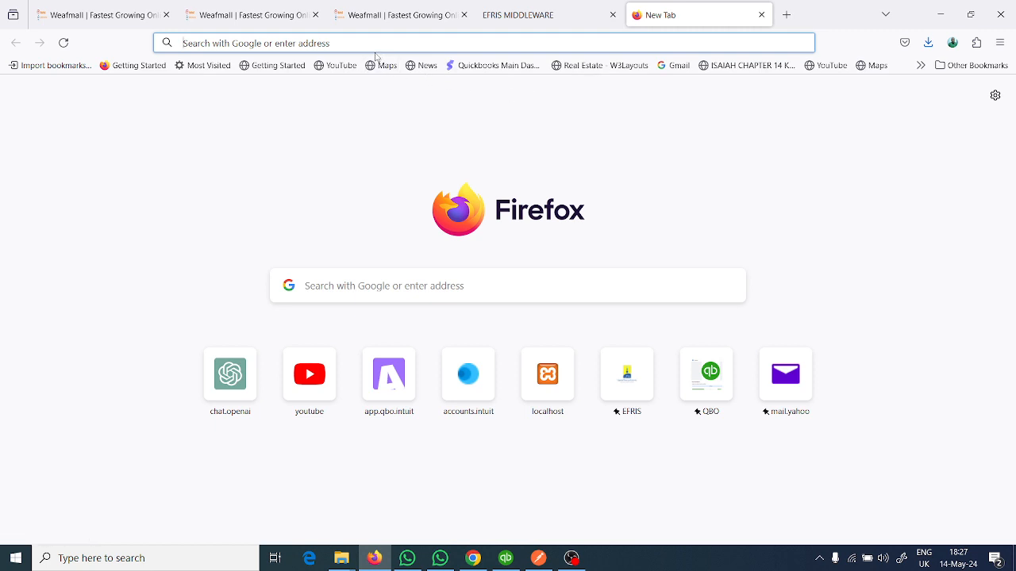
type("local")
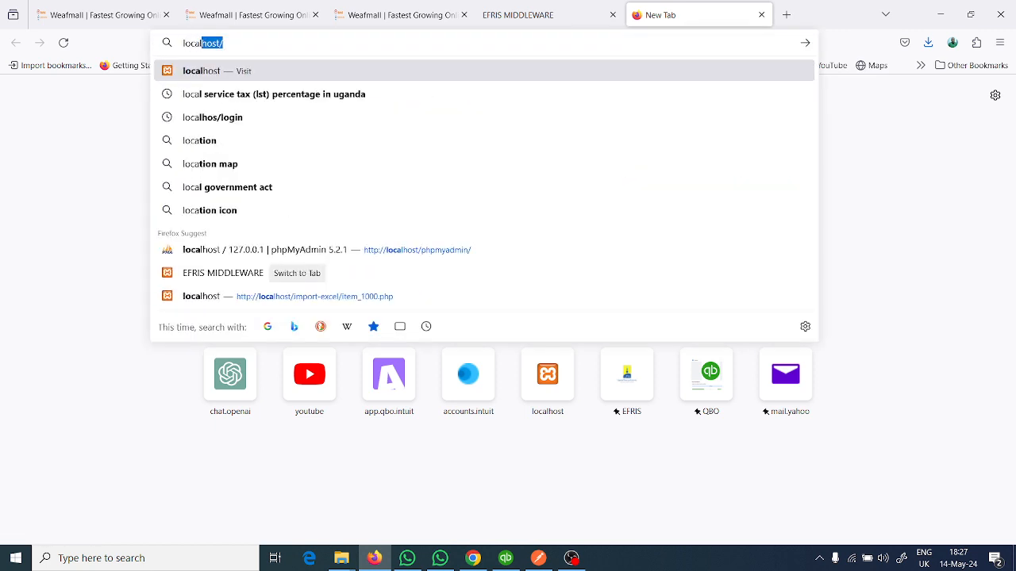
type("host")
key("BackSpace")
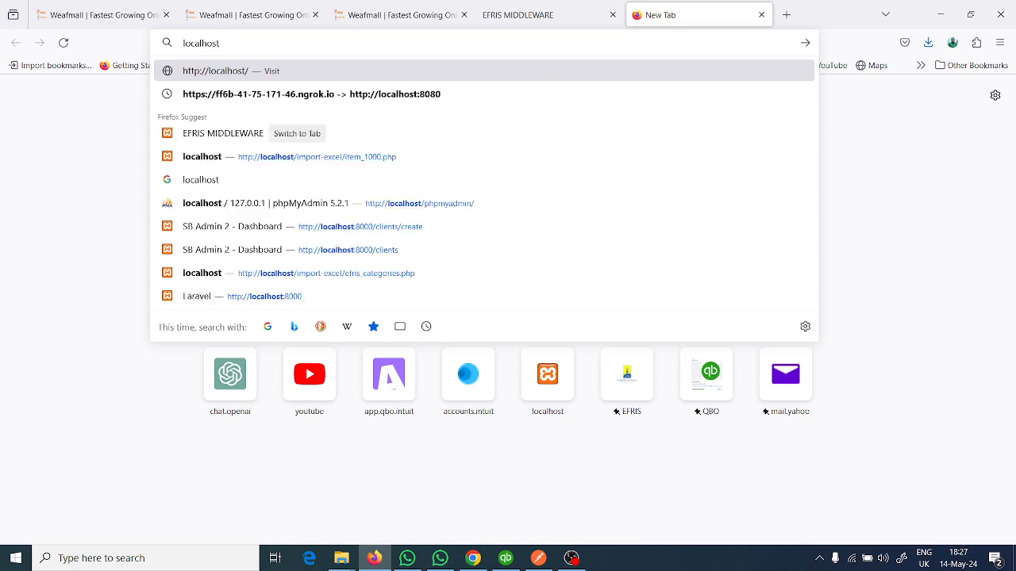
type(":")
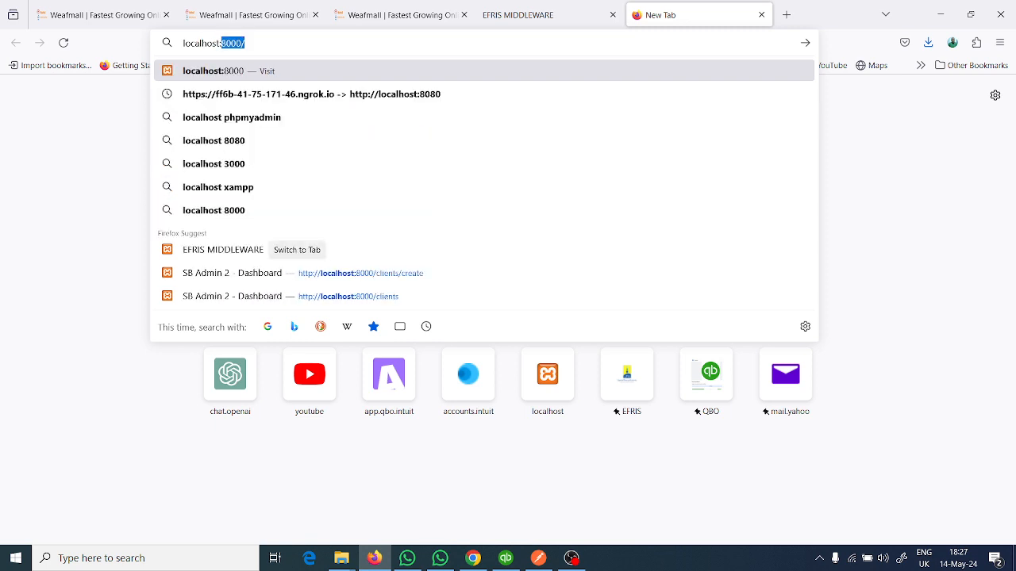
type("988")
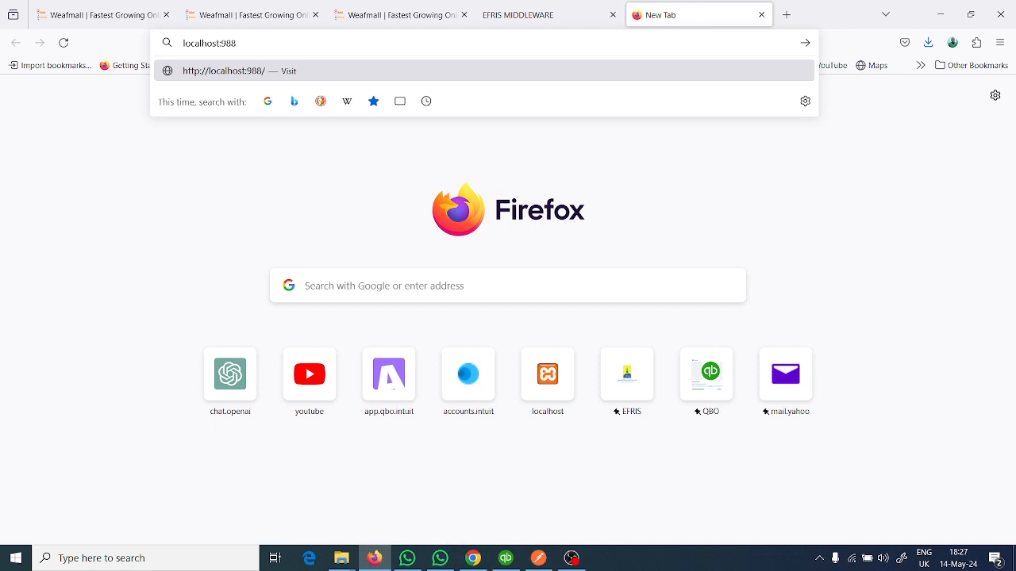
type("0/efristcs")
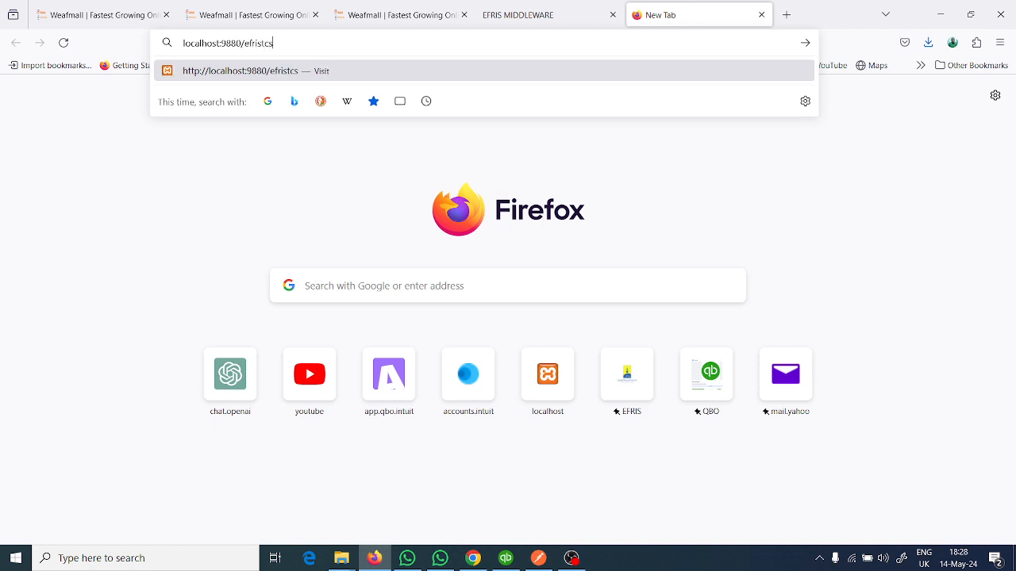
key("Return")
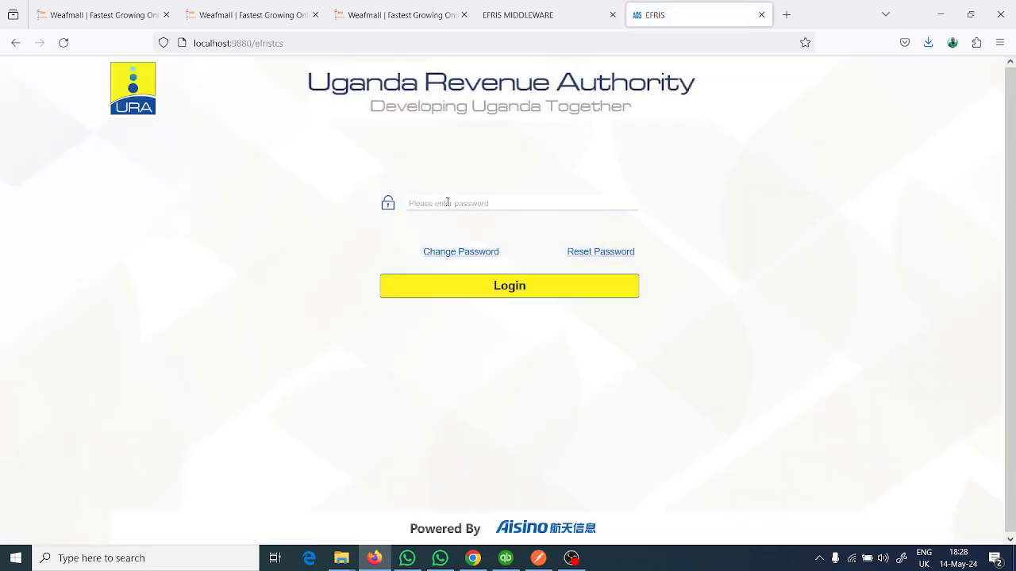
- Try to log in to the Uganda Revenue Authority EFRIS page with the account password
left_click(448, 203)
type("****")
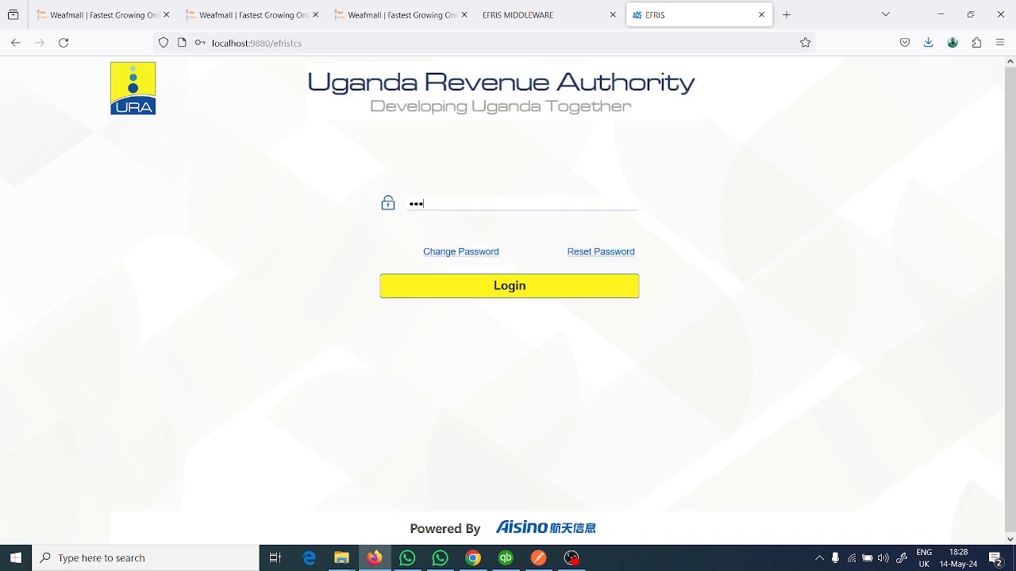
type("*")
left_click(526, 293)
- Clear and re-enter the EFRIS account password, log in, and decline saving the password in the browser
left_click(454, 206)
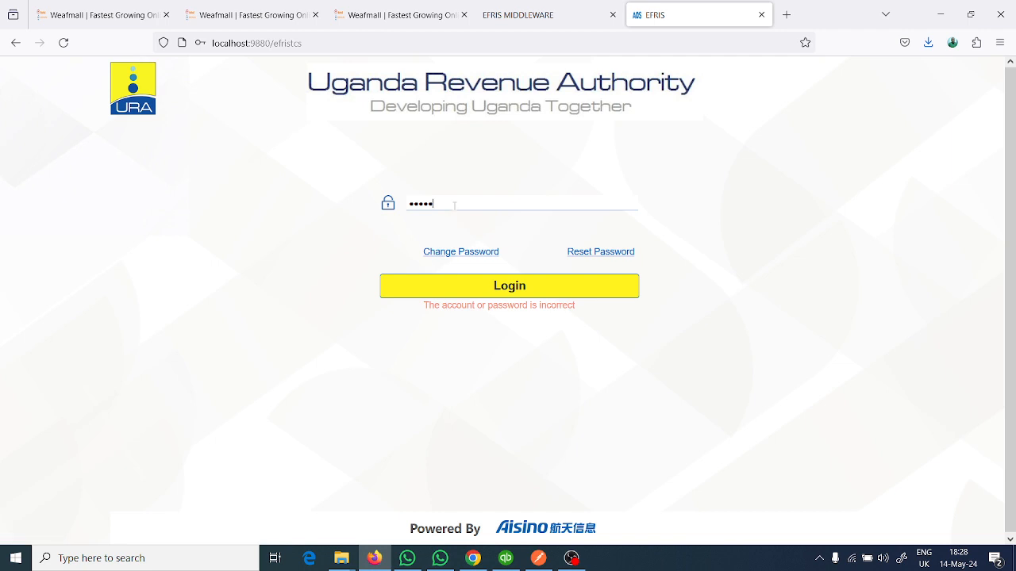
key("BackSpace")
key("BackSpace")
key("BackSpace")
key("BackSpace")
key("BackSpace")
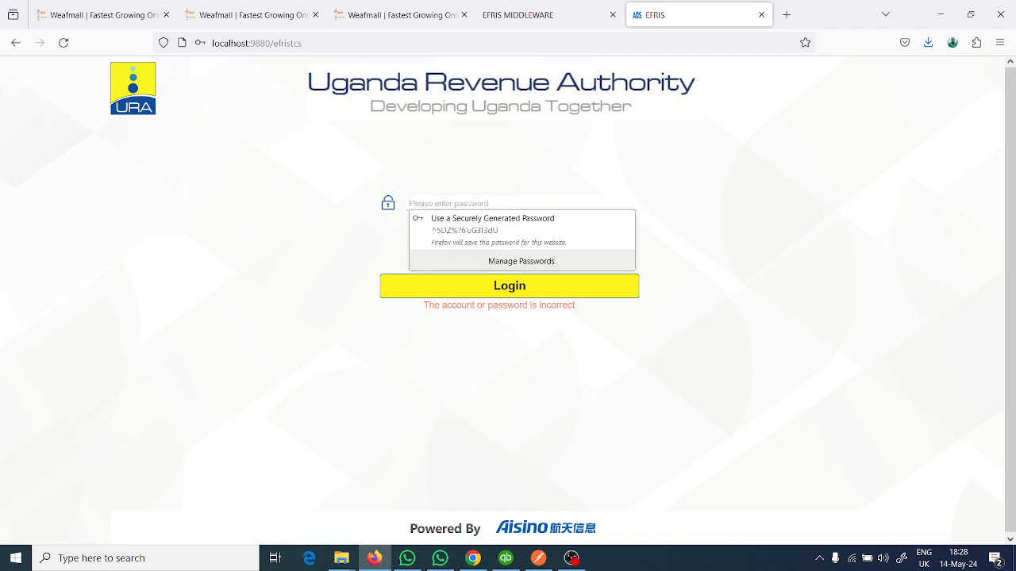
type("**")
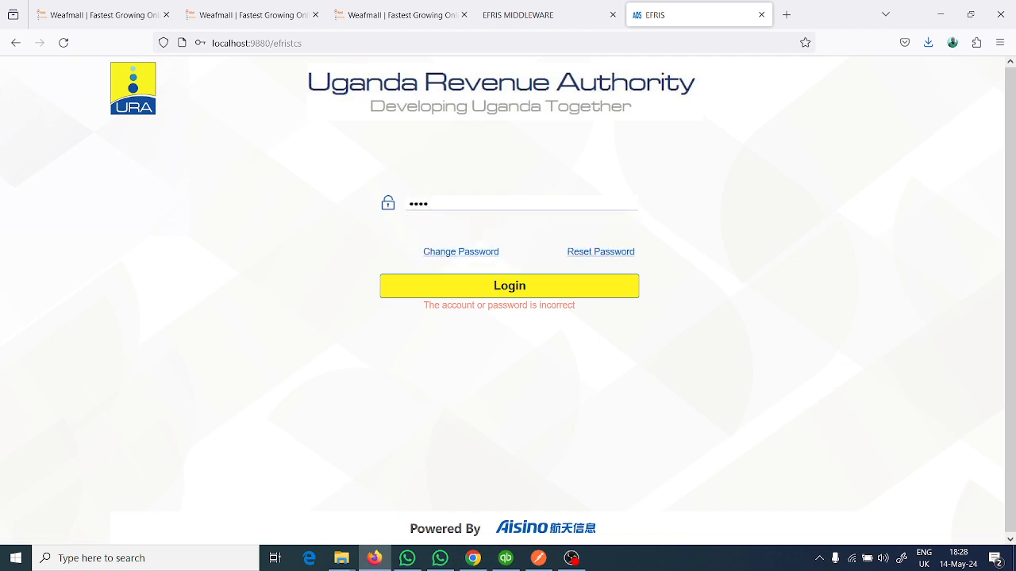
type("********")
left_click(474, 294)
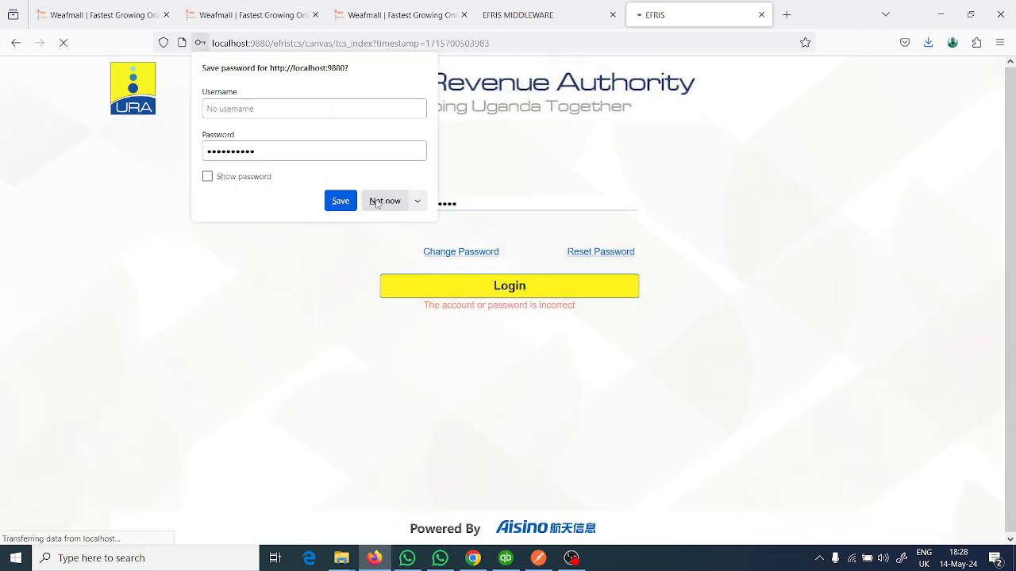
left_click(377, 203)
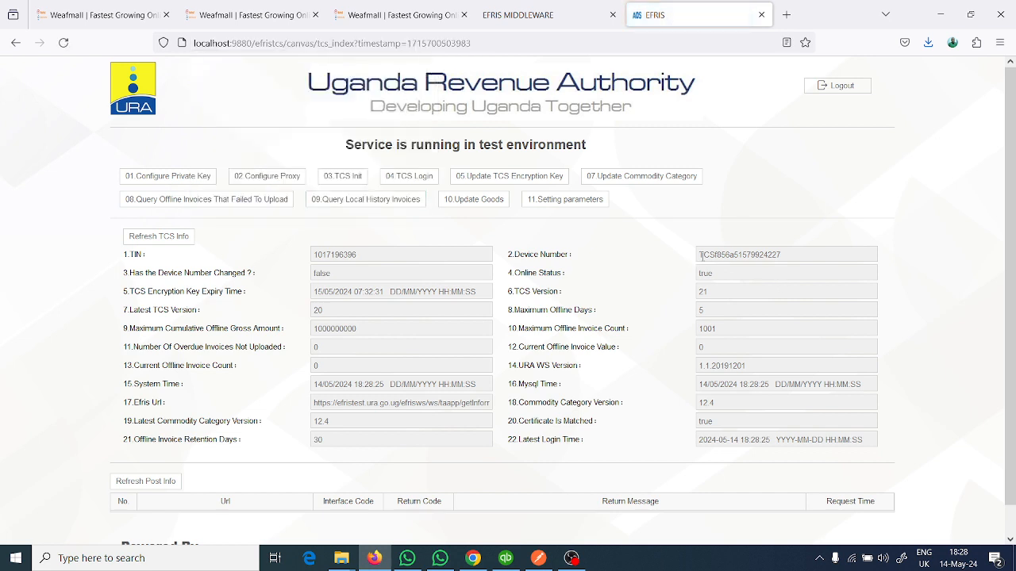
- Select the full Device Number value in the TCS information on the EFRIS page
left_click_drag(699, 256, 781, 266)
left_click(778, 256)
double_click(778, 255)
left_click(777, 255)
double_click(769, 254)
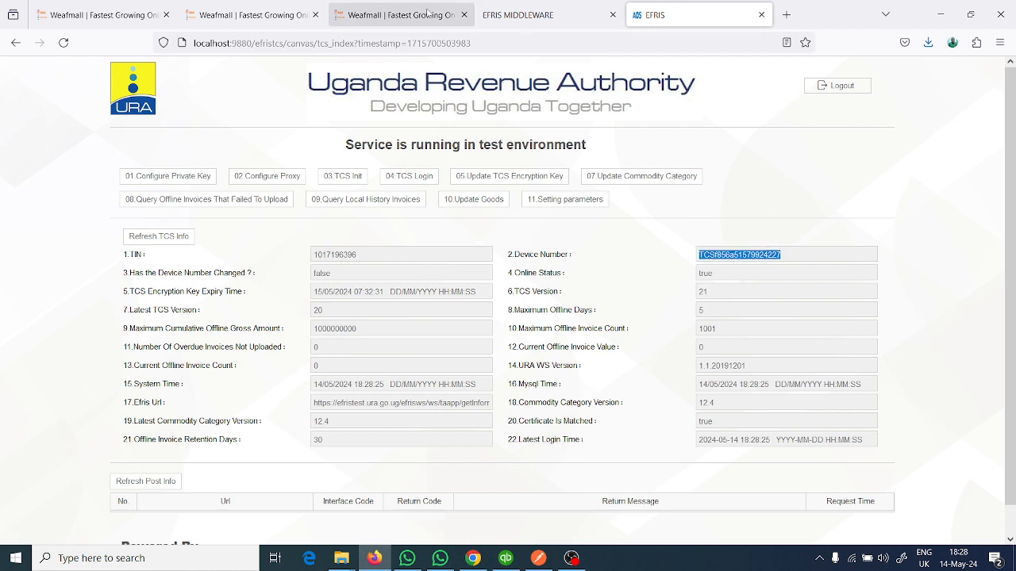
- Switch to Postman, select the DEVICE_NO value in the body and send the Create middleware configurations request
left_click(539, 560)
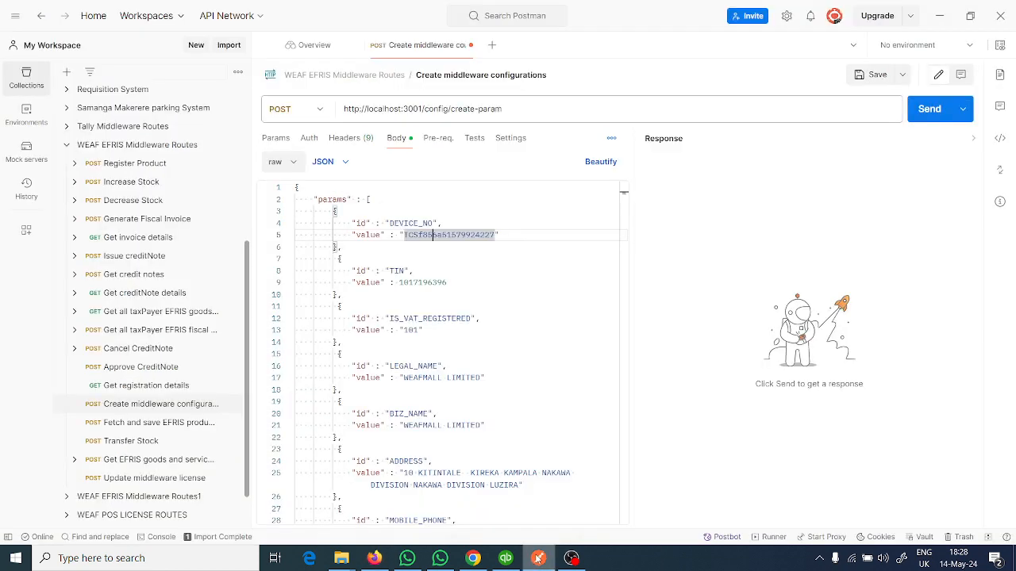
double_click(453, 235)
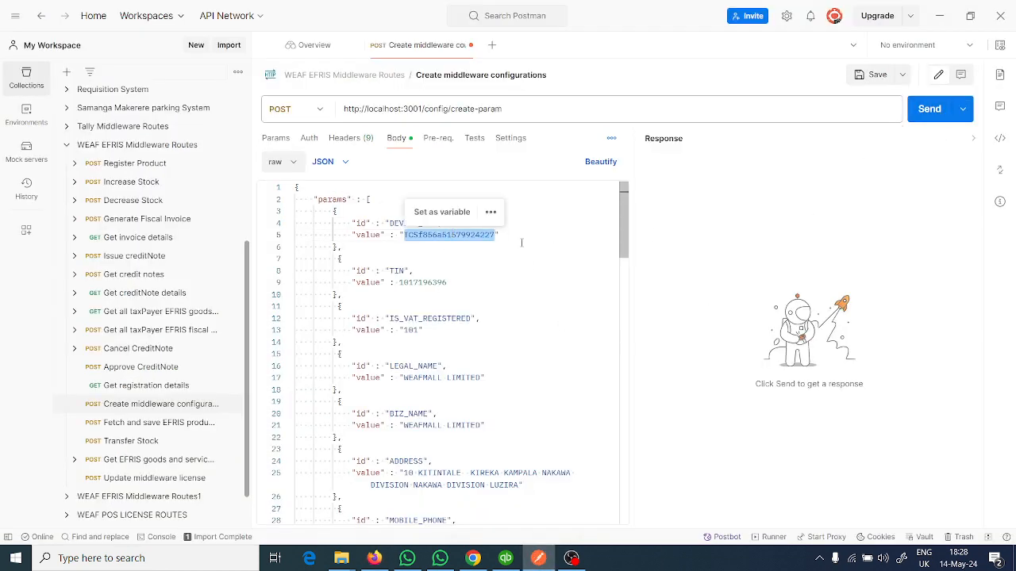
left_click(924, 117)
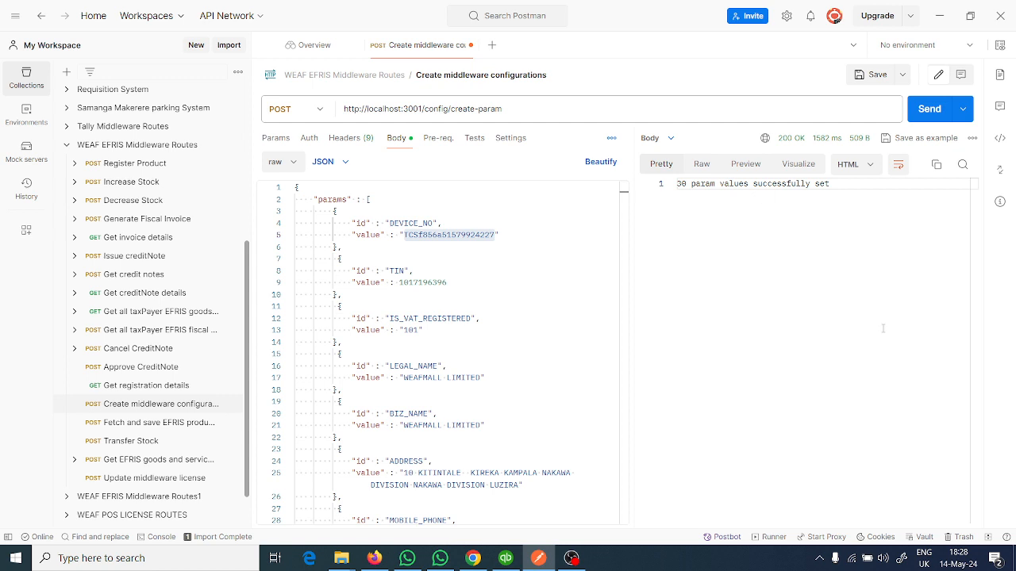
- Quit the WEAF EFRIS Middleware running in the background and minimise Postman and Firefox to reach the desktop
left_click(819, 558)
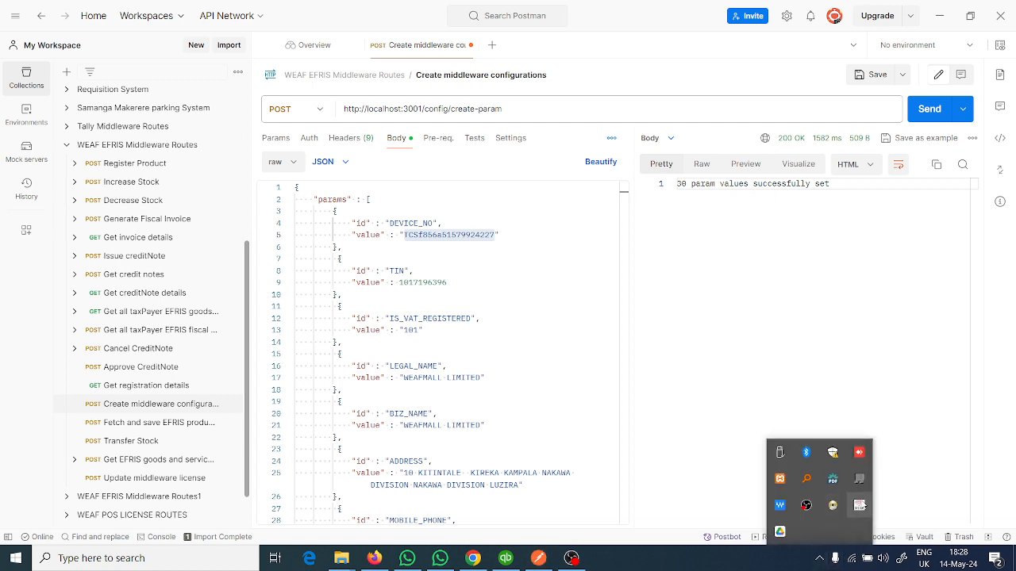
right_click(862, 505)
left_click(859, 492)
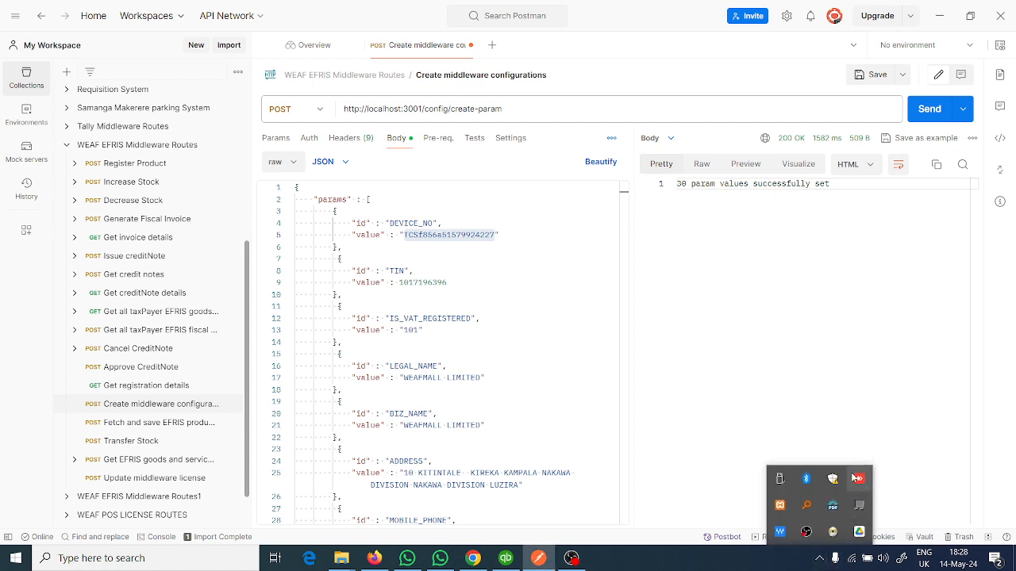
left_click(943, 23)
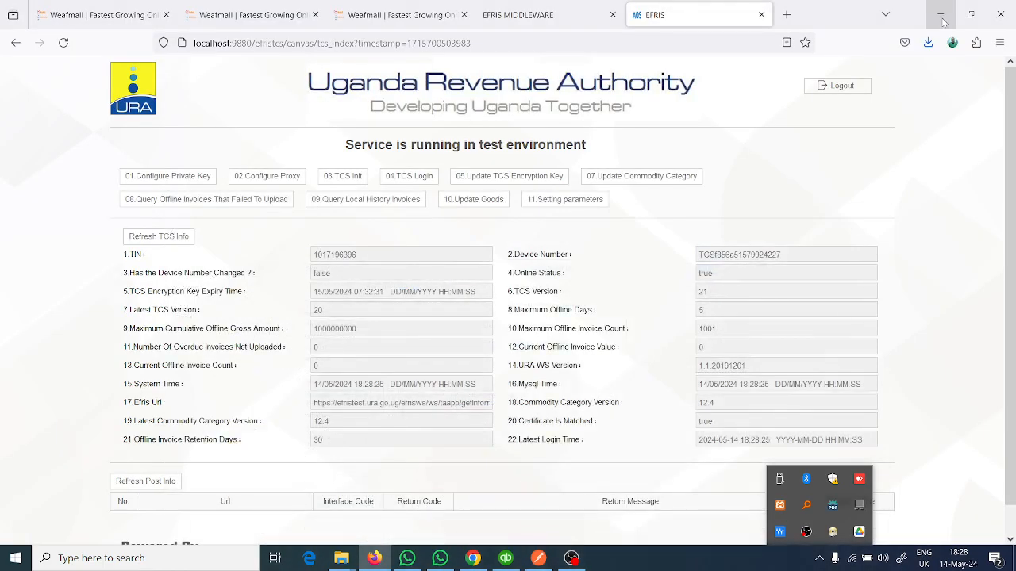
left_click(943, 22)
left_click(944, 8)
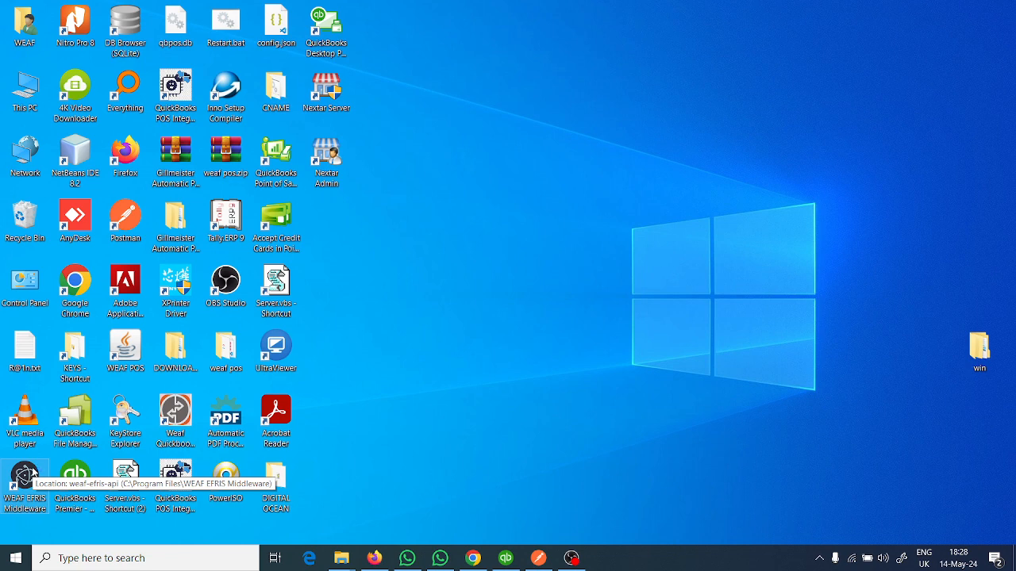
- Relaunch WEAF EFRIS Middleware from the desktop, refresh the desktop, and check that the middleware is among the running background apps
right_click(585, 438)
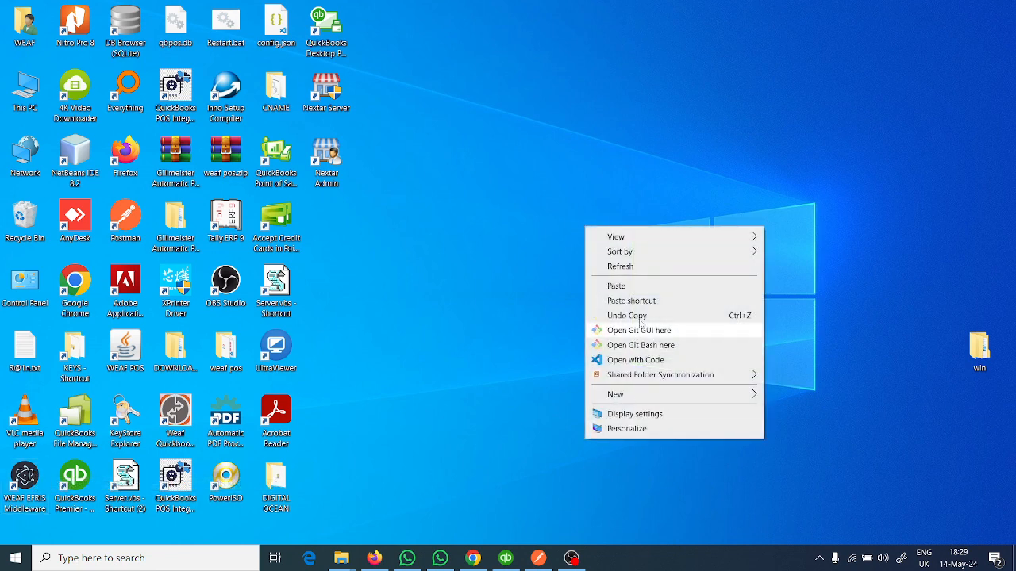
left_click(629, 269)
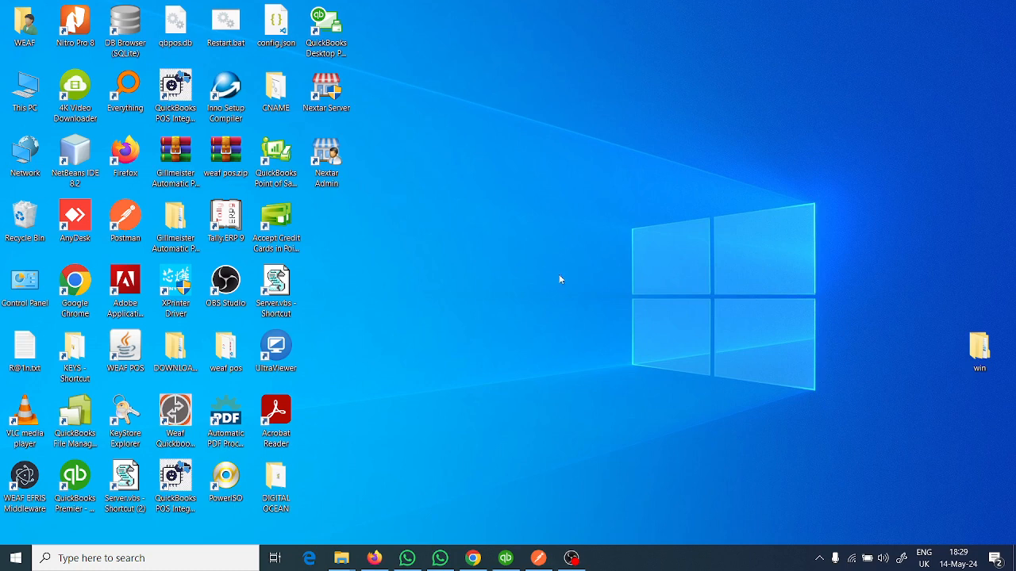
right_click(554, 270)
left_click(587, 309)
right_click(532, 273)
left_click(568, 309)
left_click(817, 559)
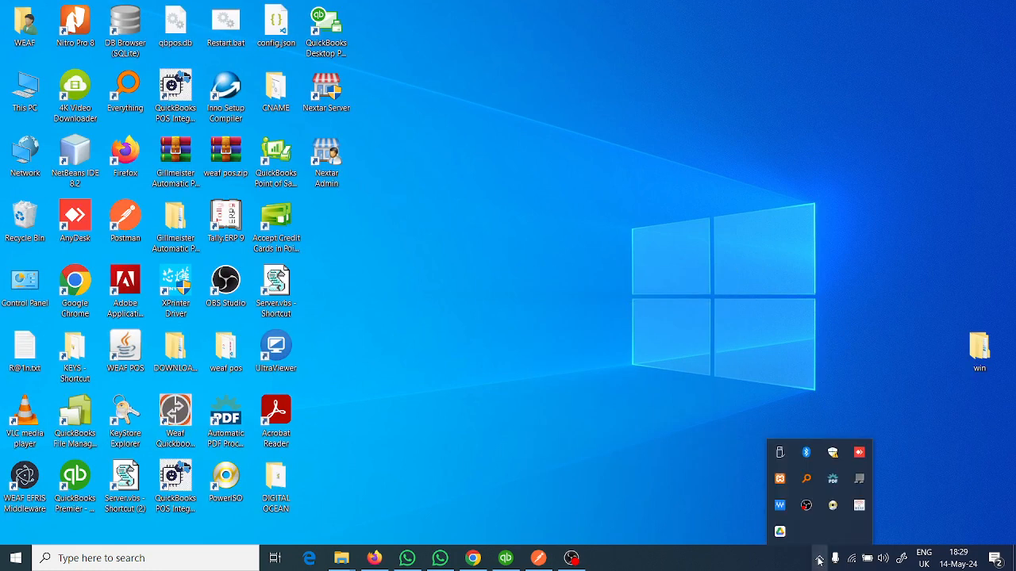
left_click(818, 559)
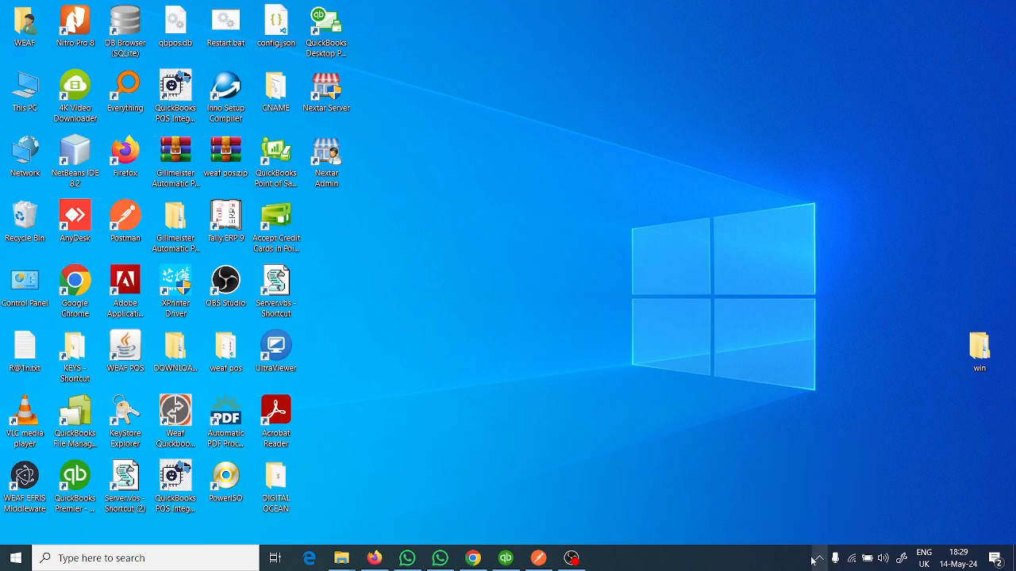
- Switch to Firefox, reload the EFRIS Middleware Configuration page at localhost:3001 and review its parameters
left_click(374, 557)
left_click(565, 11)
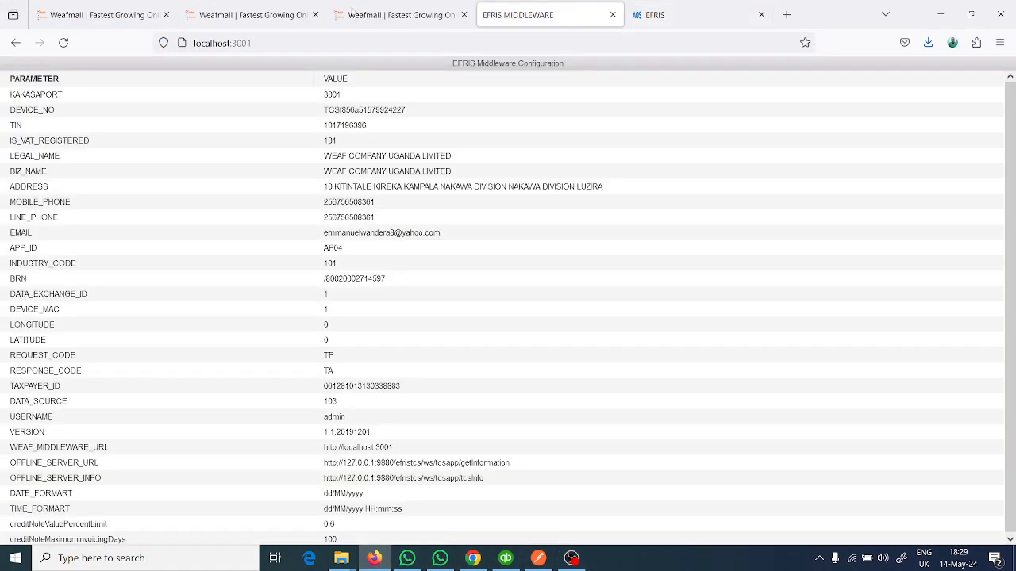
left_click(64, 42)
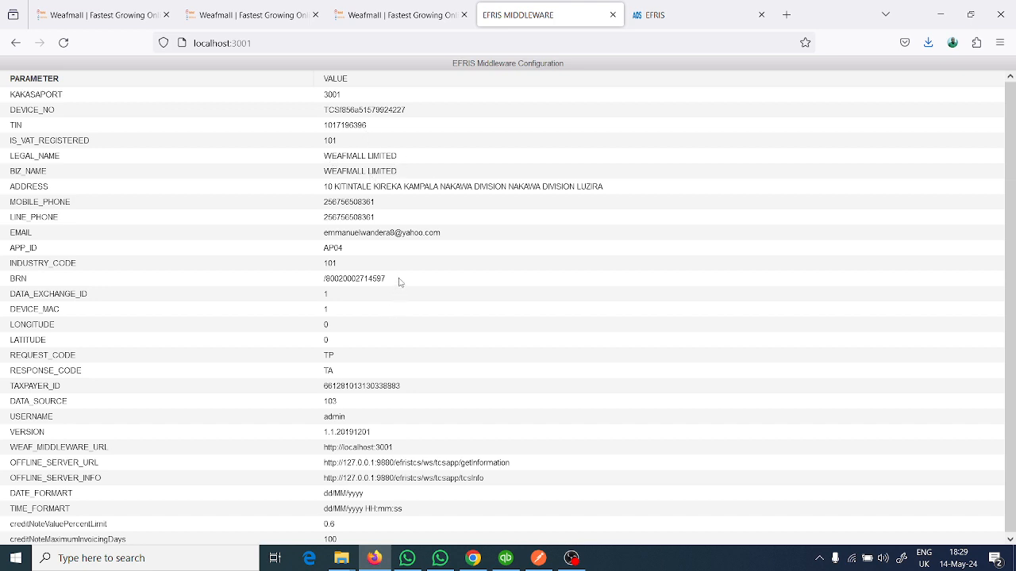
scroll(399, 297, "down", 1)
scroll(400, 298, "up", 1)
left_click(940, 14)
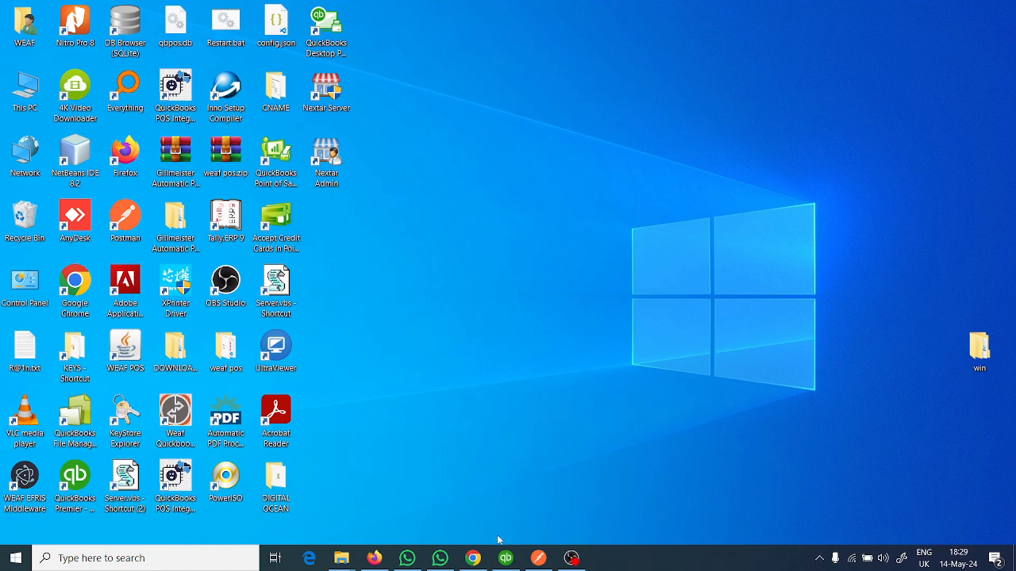
- Return to the Uganda Revenue Authority EFRIS page in Firefox and examine the TIN, Device Number and Certificate Is Matched fields
left_click(373, 557)
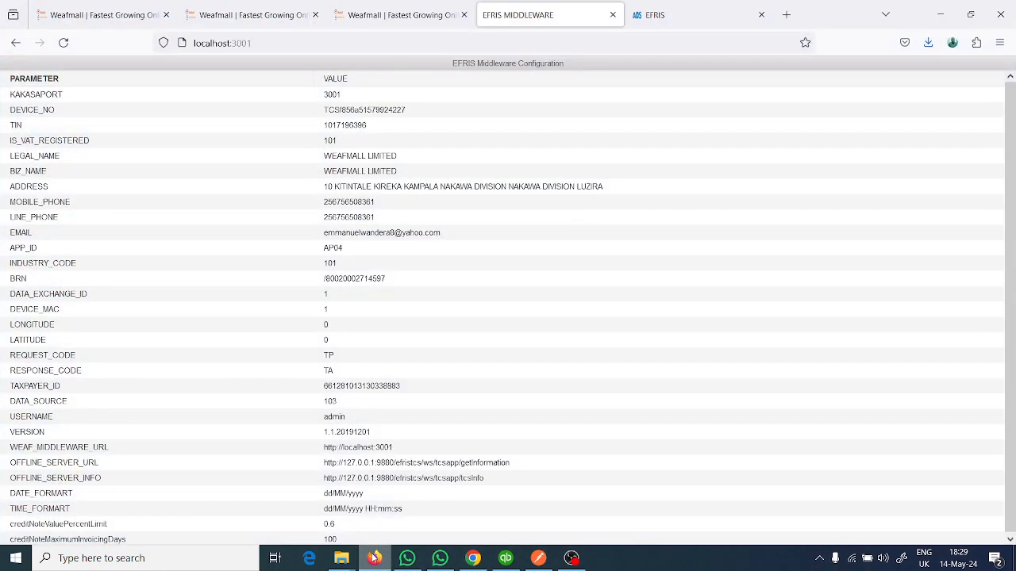
left_click(691, 7)
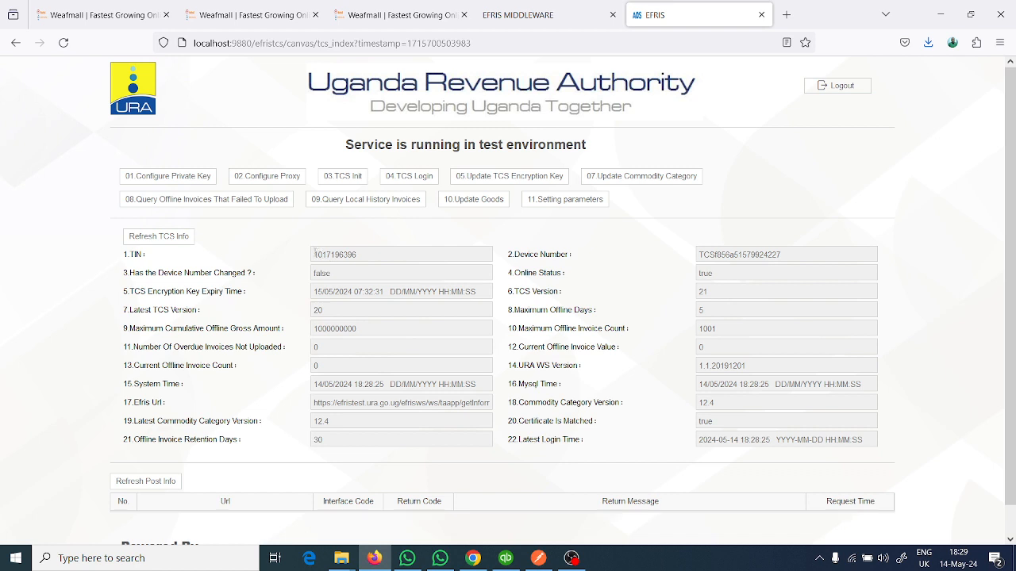
mouse_move(315, 251)
left_mouse_down()
mouse_move(359, 254)
mouse_move(312, 254)
left_mouse_up()
left_click(381, 254)
left_click(340, 252)
double_click(731, 254)
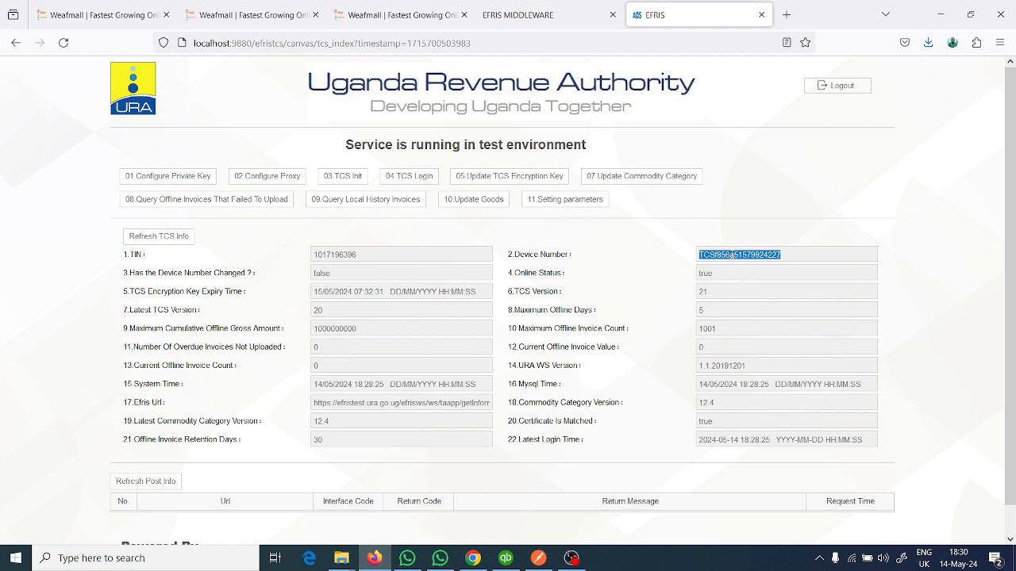
left_click(403, 253)
double_click(341, 255)
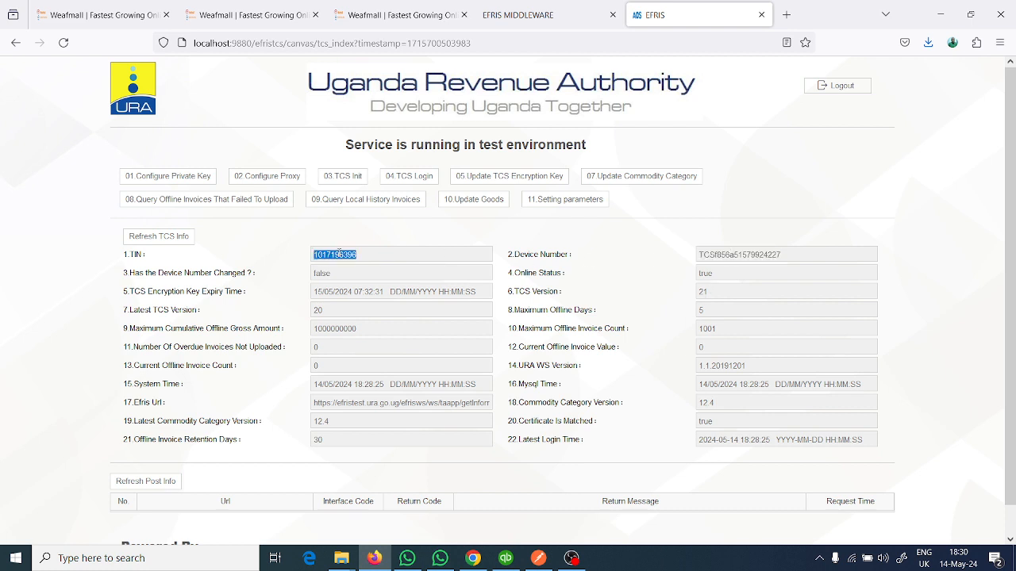
left_click(420, 247)
left_click_drag(698, 255, 779, 258)
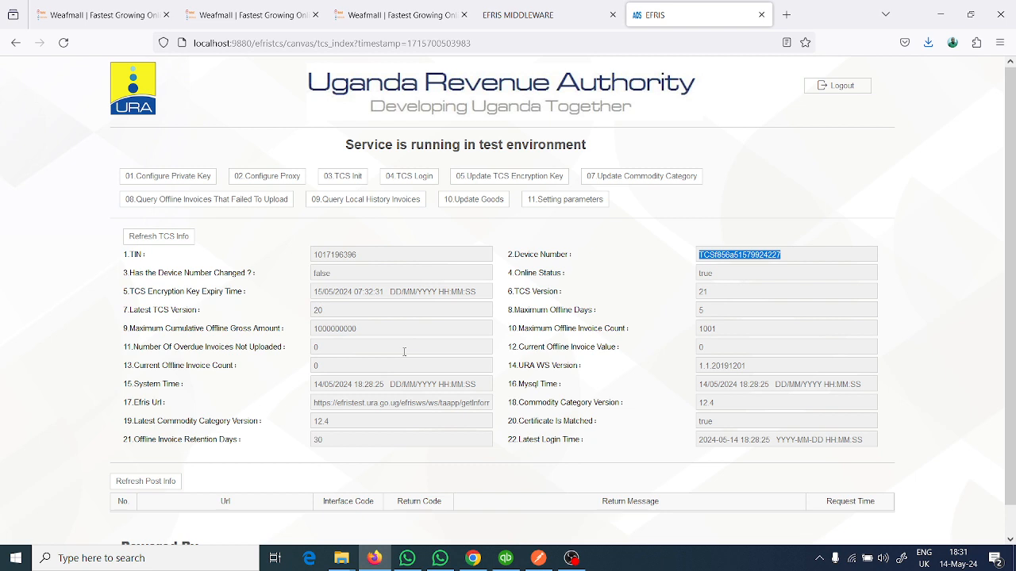
double_click(706, 421)
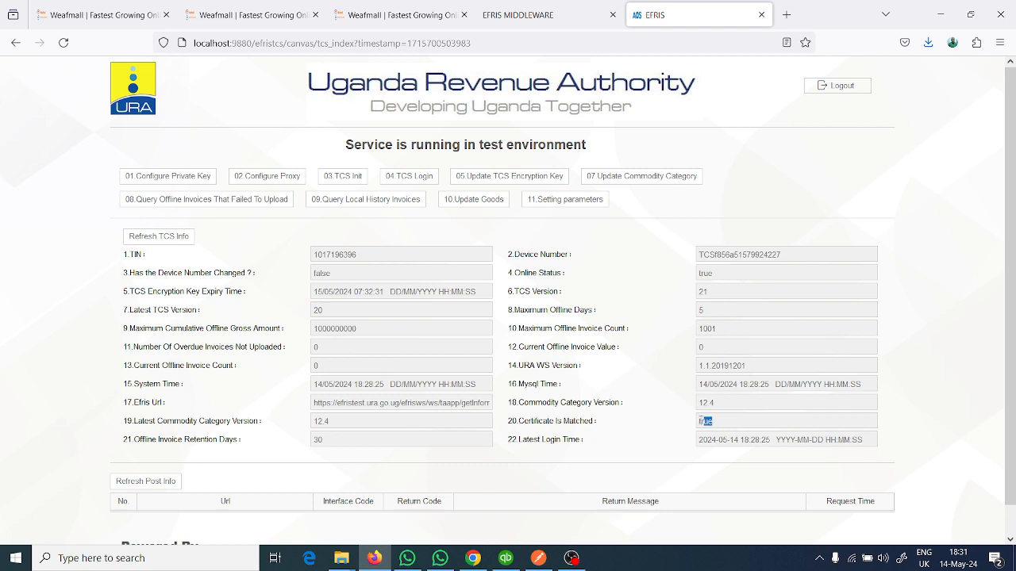
left_click(706, 422)
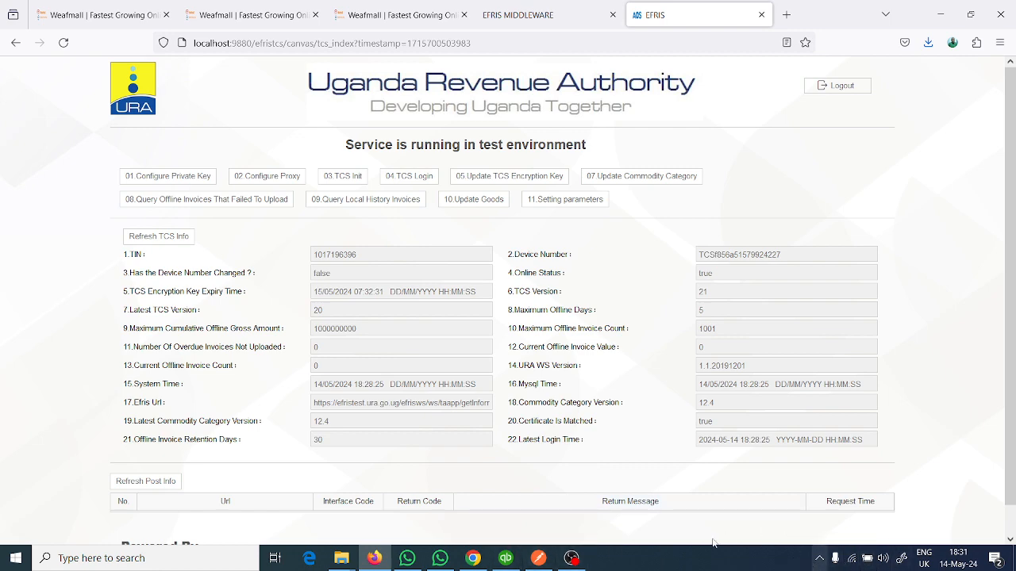
left_click(540, 560)
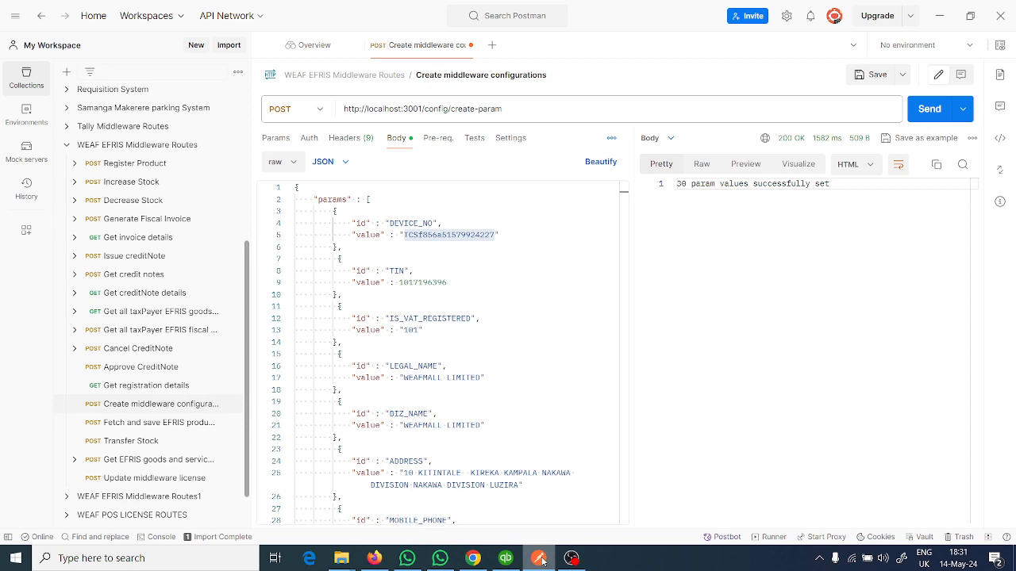
left_click(541, 560)
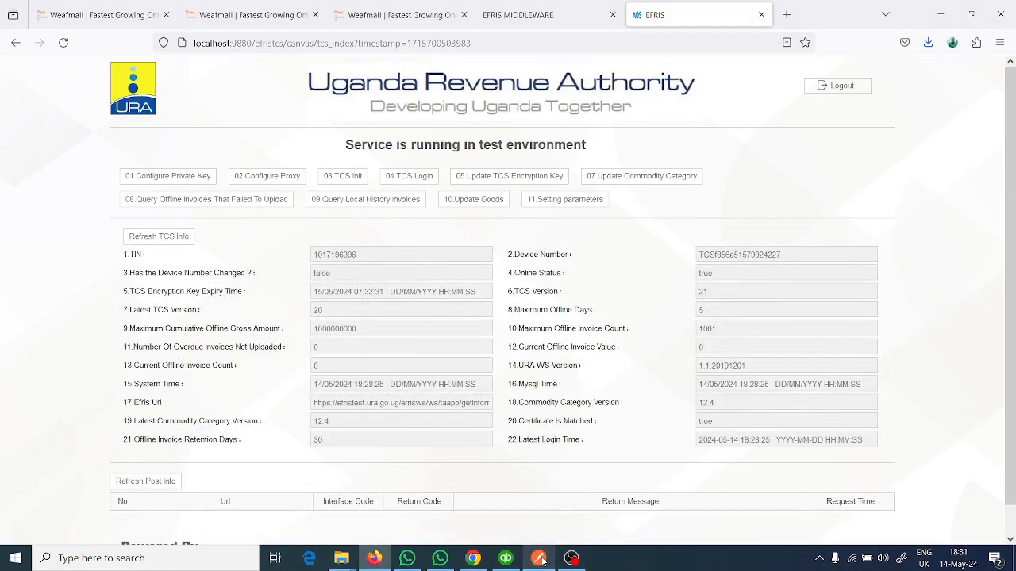
left_click(540, 560)
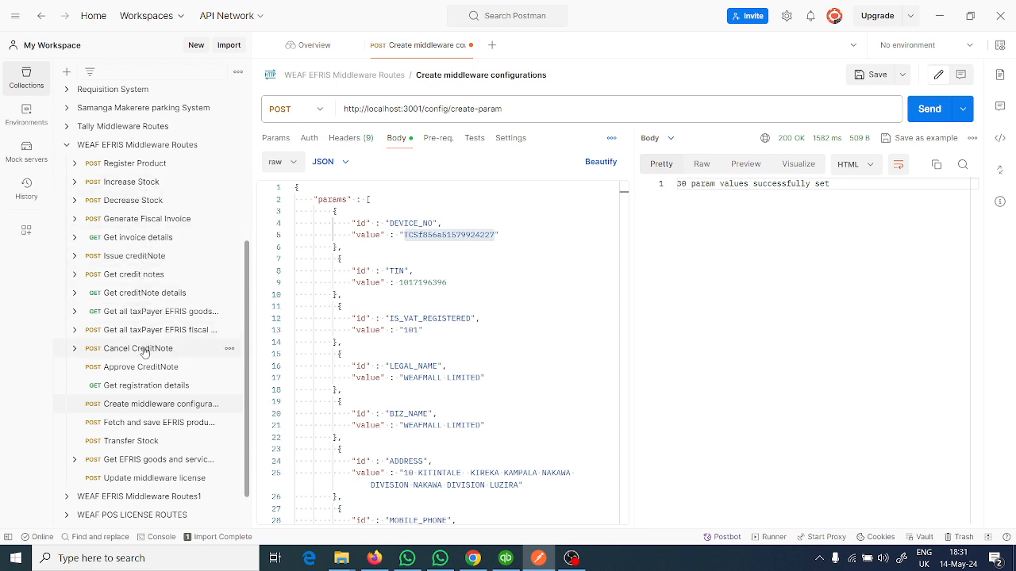
left_click(136, 390)
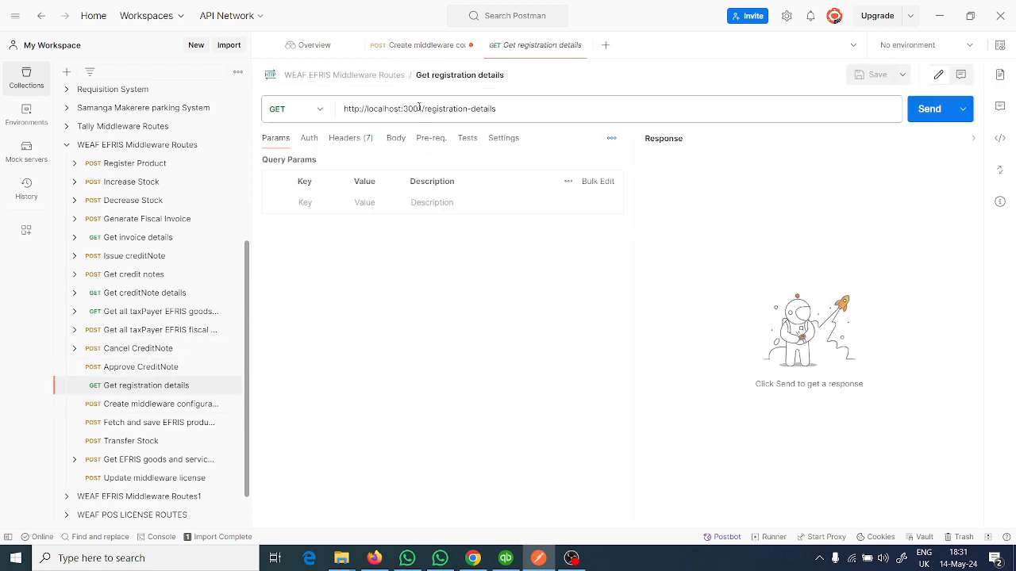
left_click(927, 109)
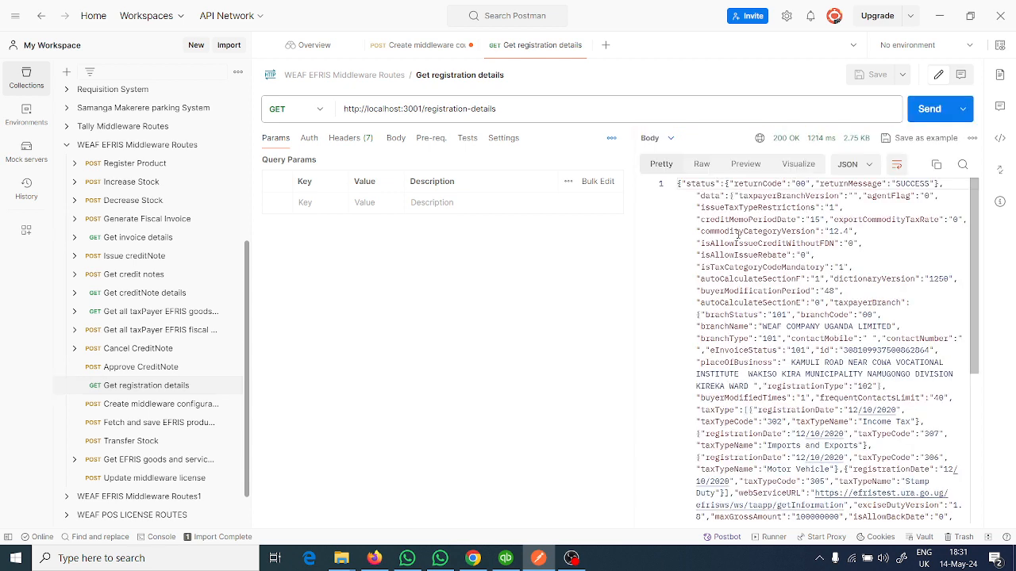
- Examine the formatted registration details response, covering the status, taxpayer branch, tax types, taxpayer and device data, and minimise Postman
left_click(778, 236)
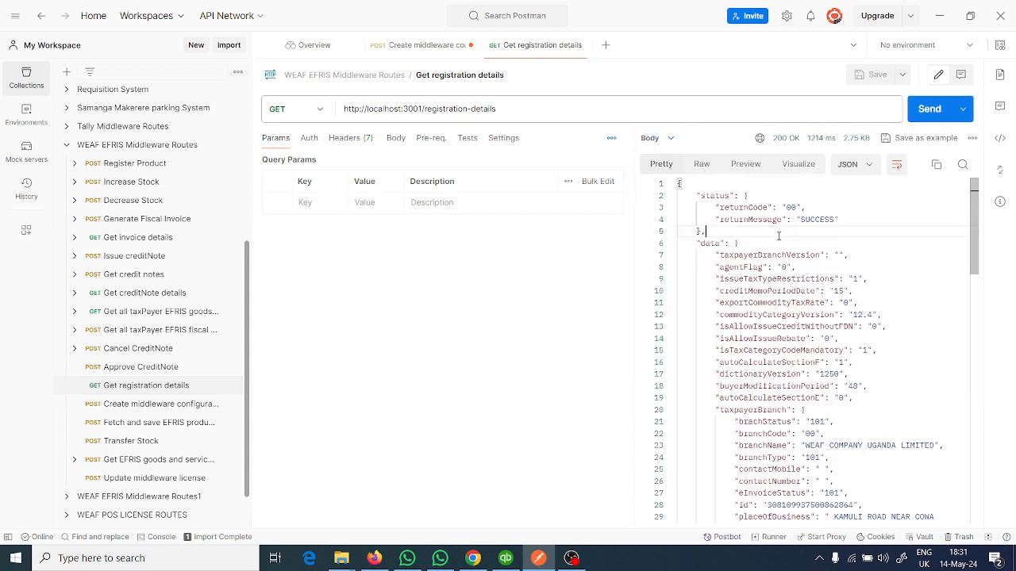
scroll(779, 236, "down", 3)
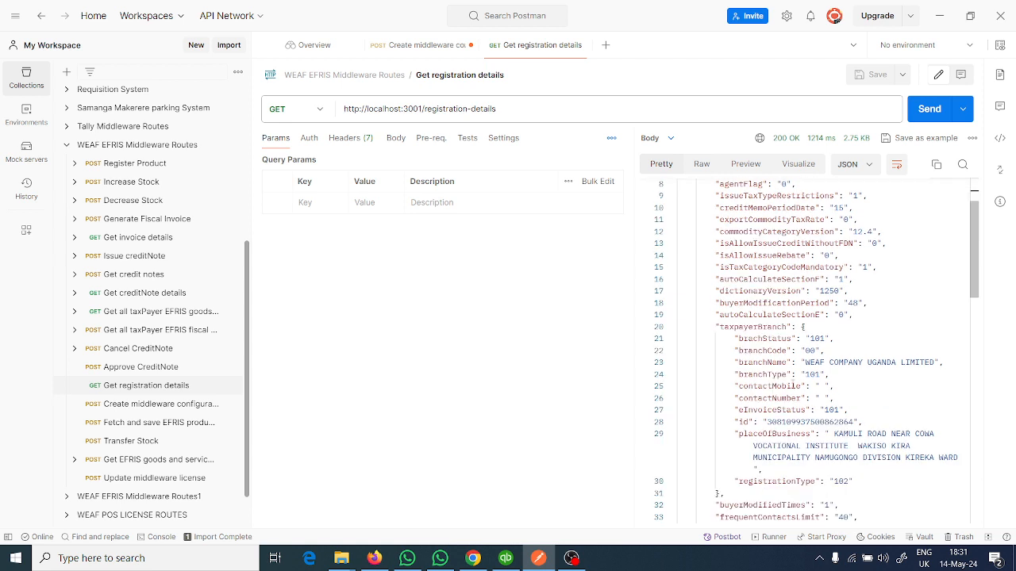
scroll(846, 373, "down", 3)
scroll(813, 265, "down", 3)
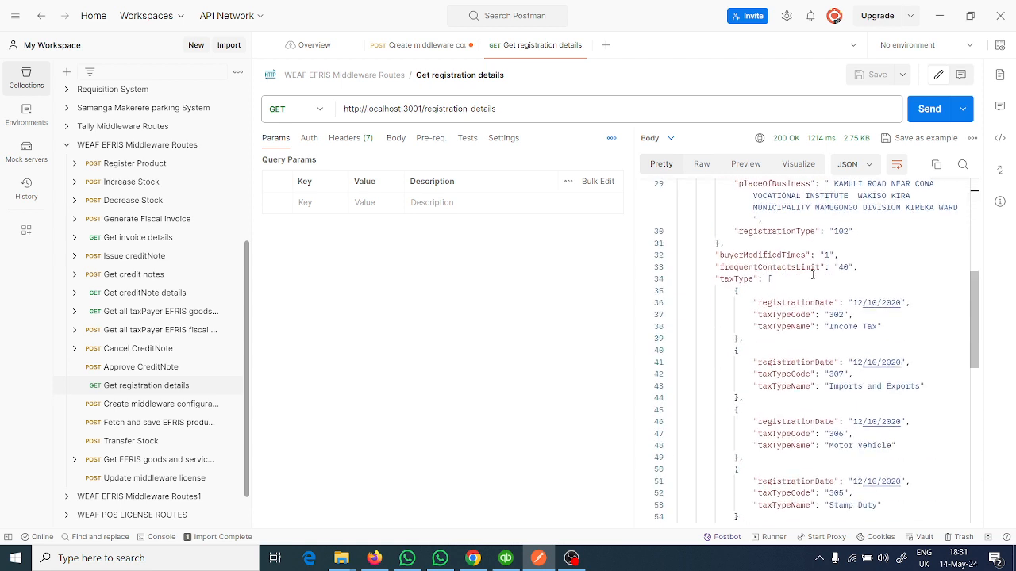
scroll(812, 275, "down", 3)
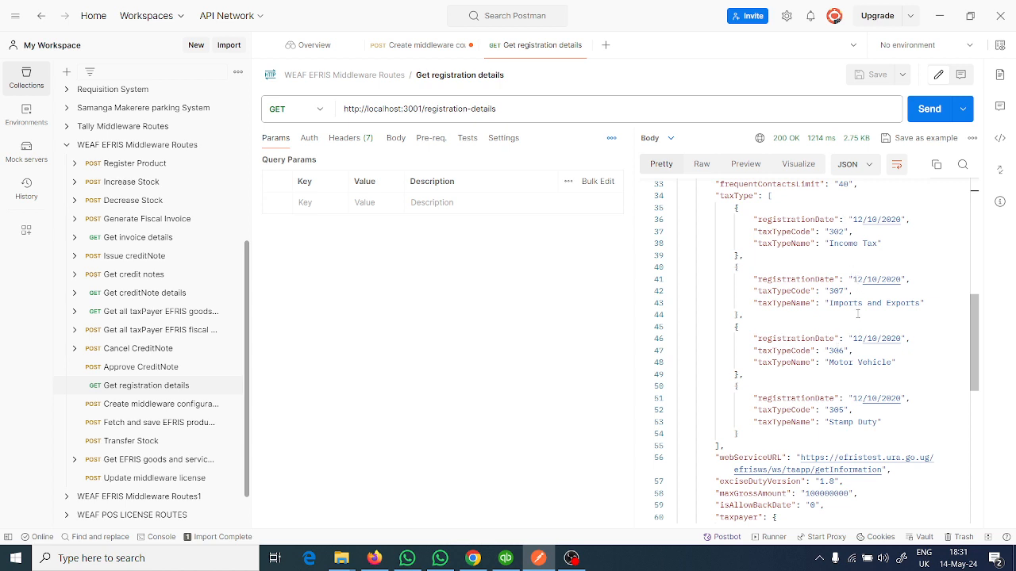
scroll(857, 314, "down", 5)
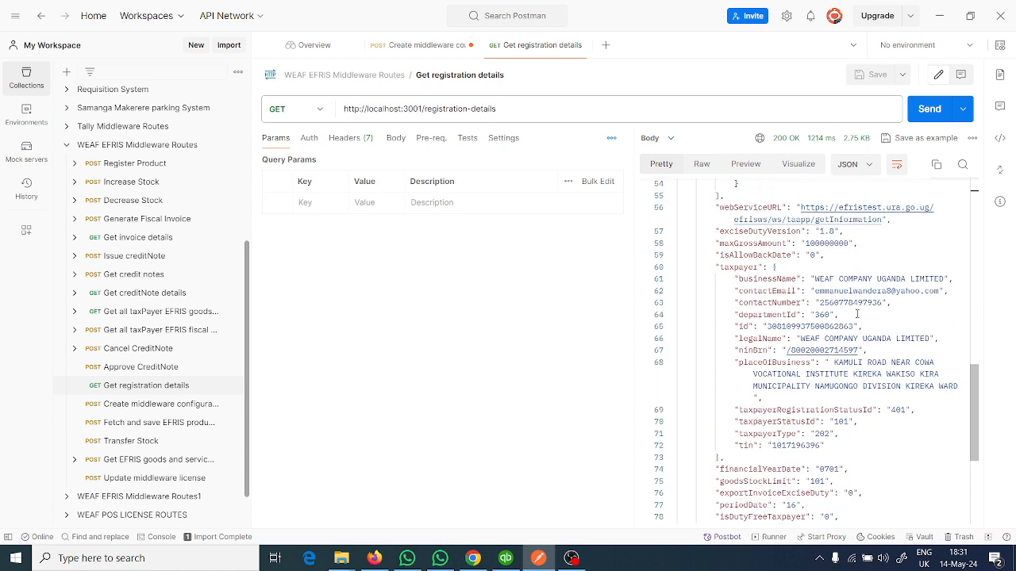
scroll(857, 314, "down", 4)
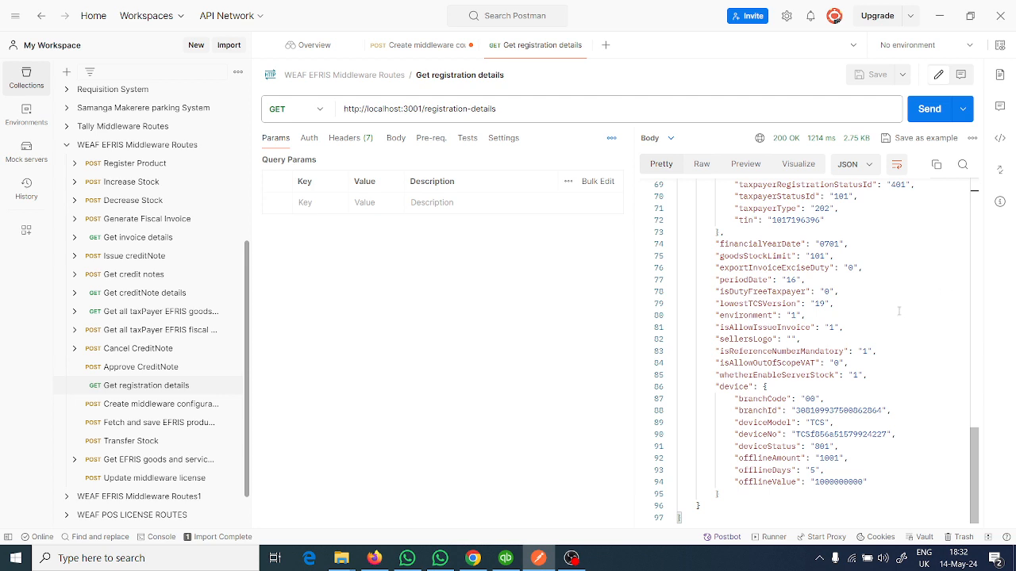
left_click(941, 24)
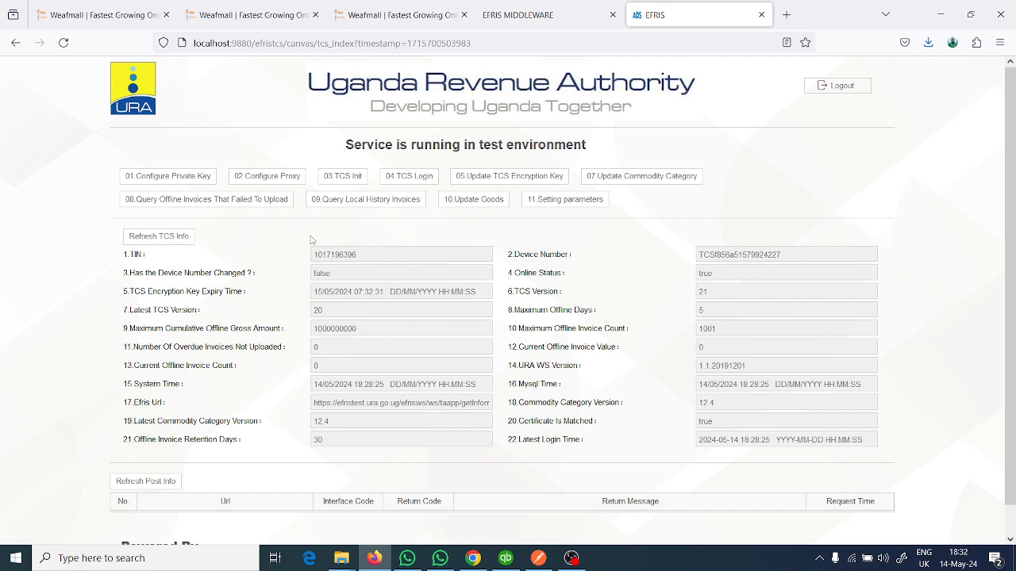
left_click_drag(508, 346, 506, 365)
left_click(506, 365)
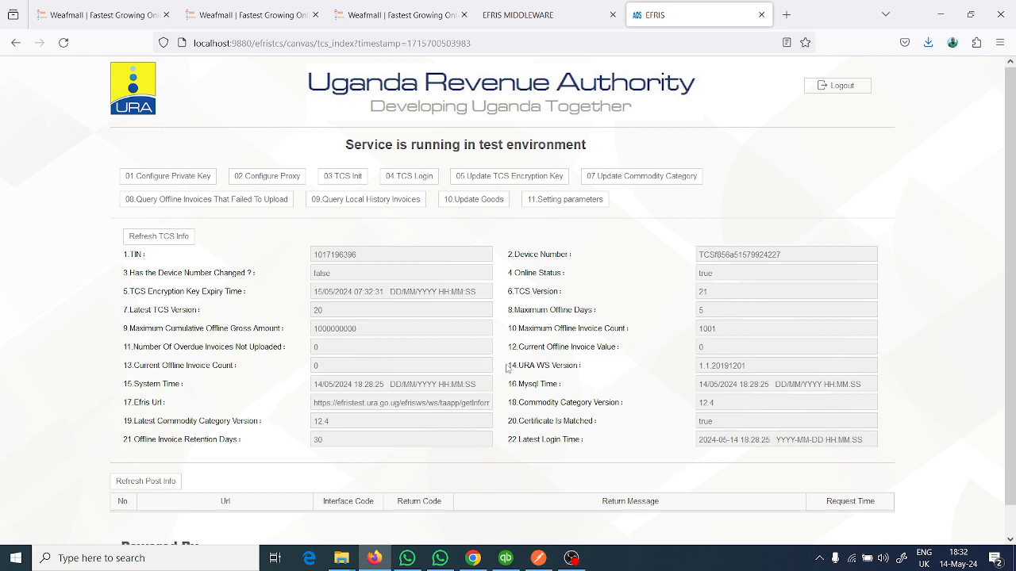
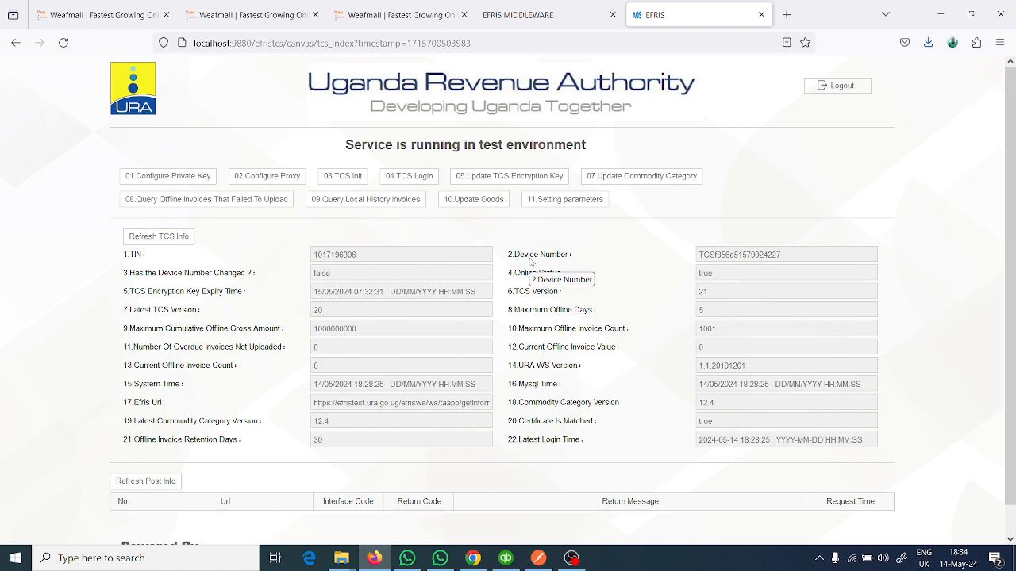
- Highlight the Device Number and copy the TIN on the Uganda Revenue Authority EFRIS page, and open a blank browser tab
double_click(711, 257)
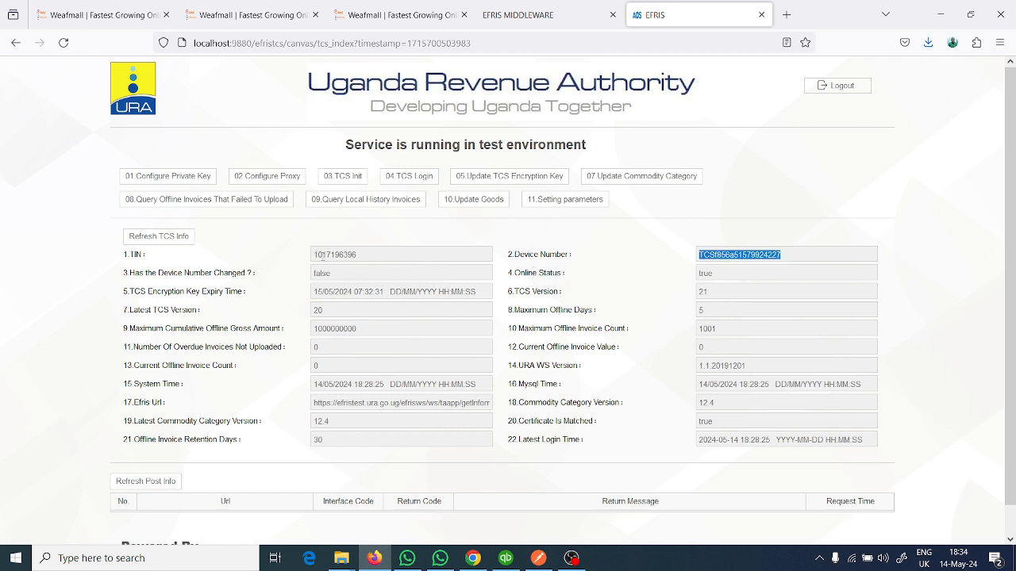
left_click(318, 254)
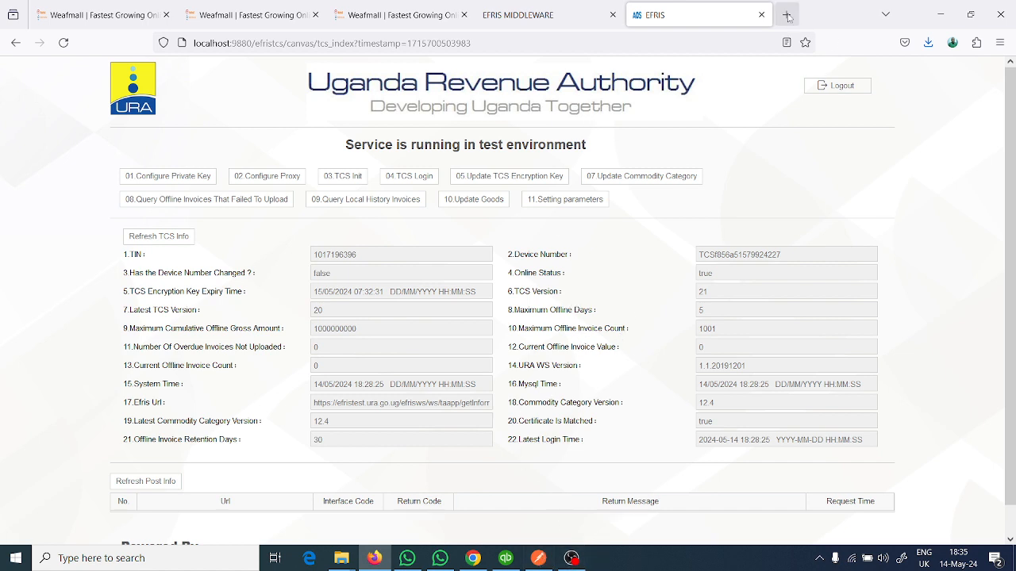
double_click(335, 254)
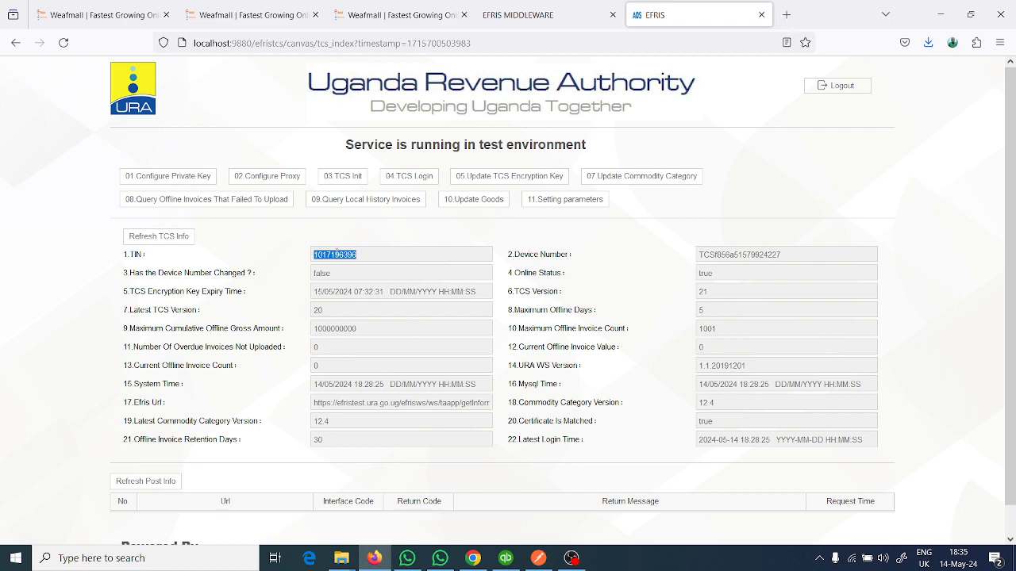
right_click(338, 256)
left_click(370, 334)
scroll(529, 352, "down", 1)
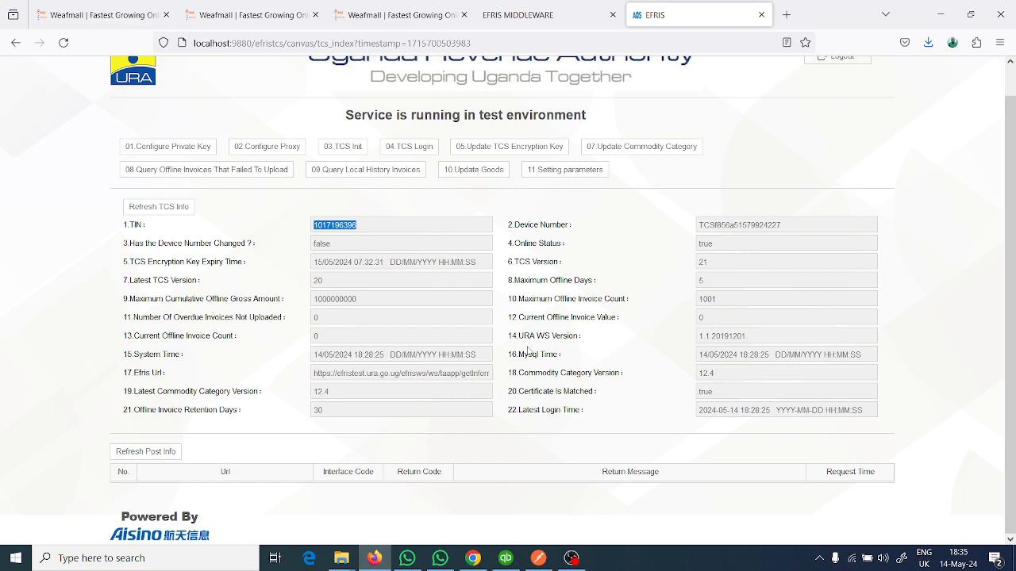
scroll(527, 351, "up", 1)
left_click(785, 15)
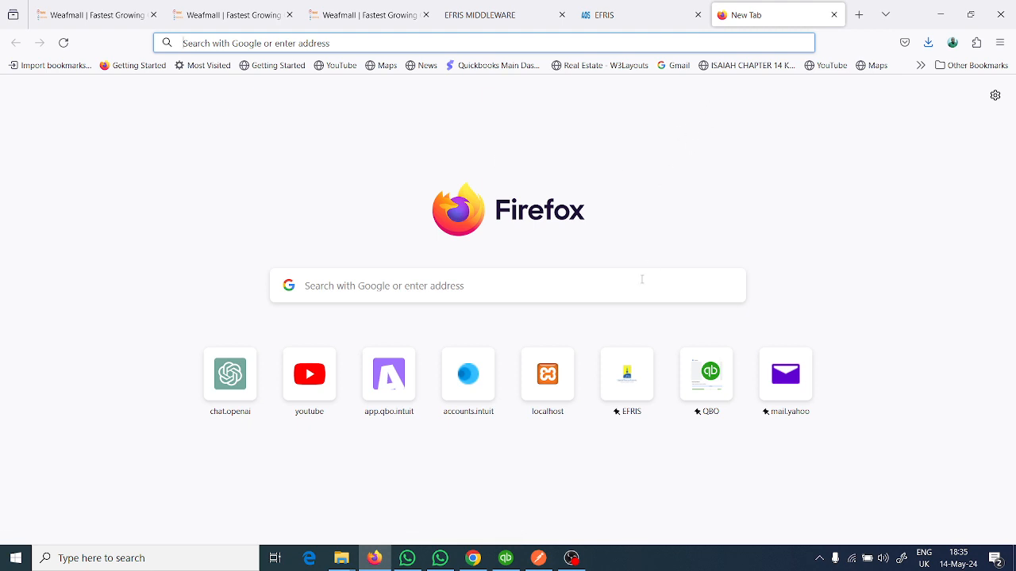
- Switch to the QuickBooks Efris Integrator, review the System Settings and open the Goods & Services report under Efris Reports
left_click(941, 14)
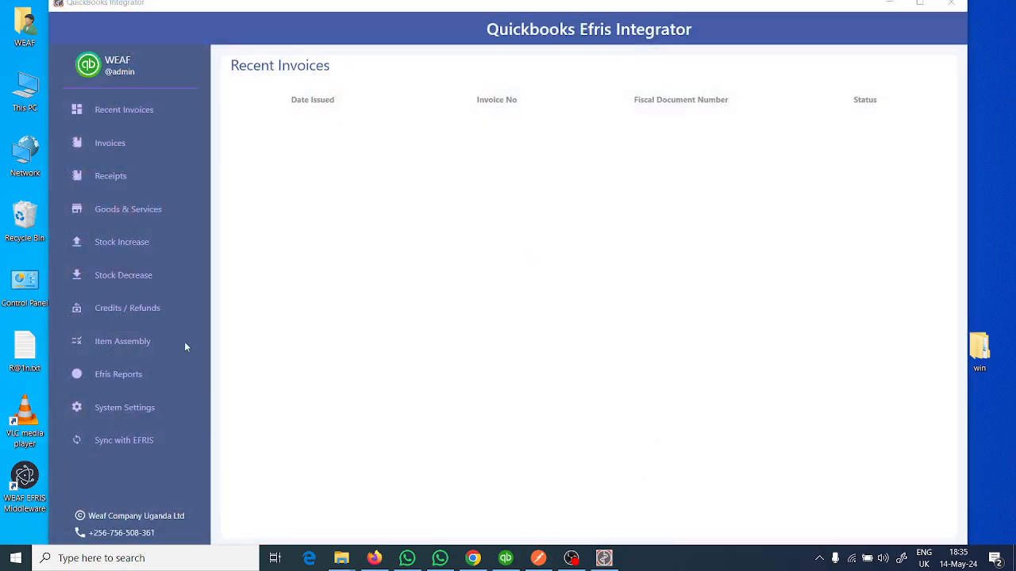
left_click(156, 407)
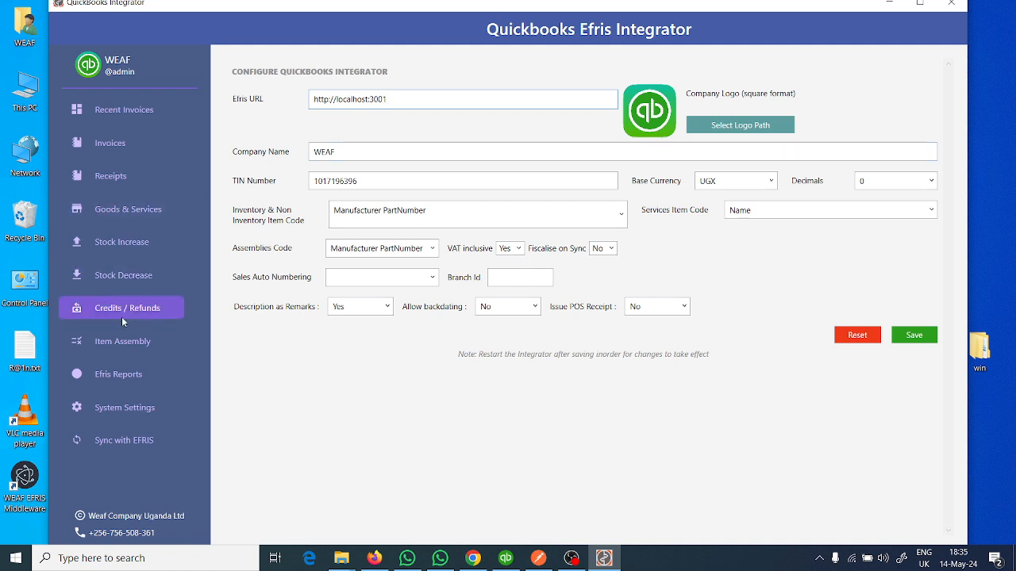
left_click(123, 374)
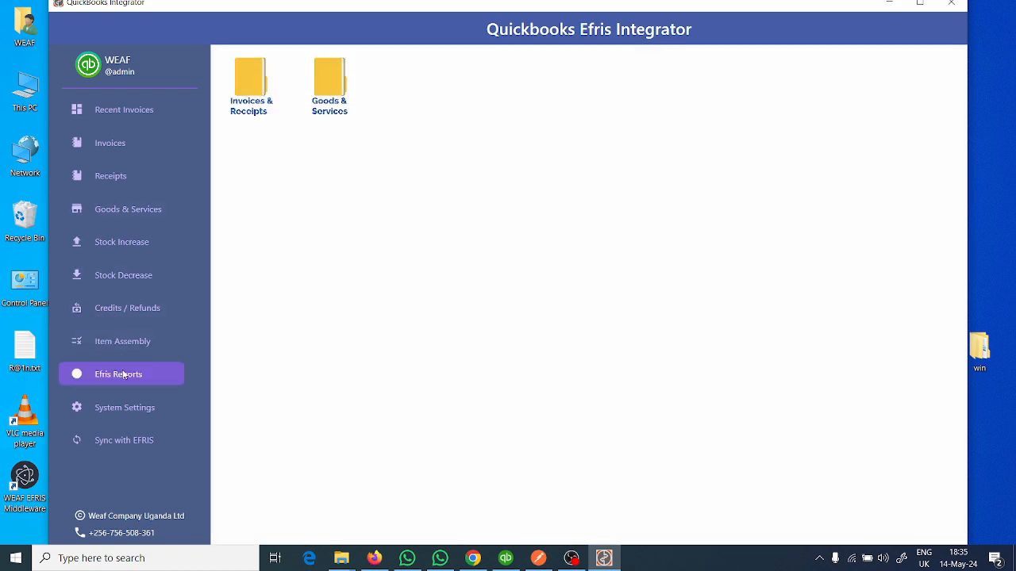
double_click(326, 89)
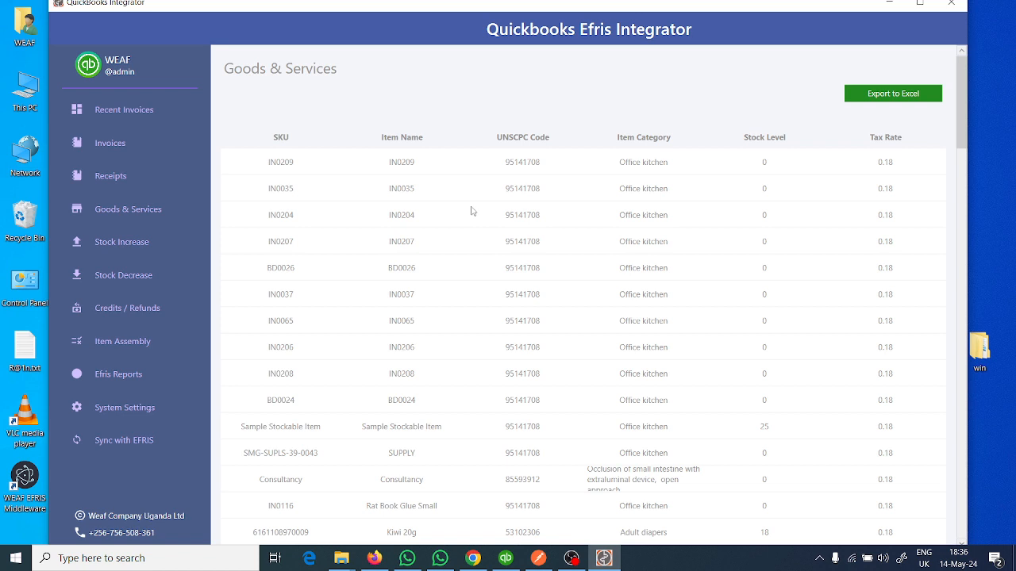
- Switch to QuickBooks Premier Accountant Edition 2021 and open the Item List of the WEAFMALL company
left_click(510, 552)
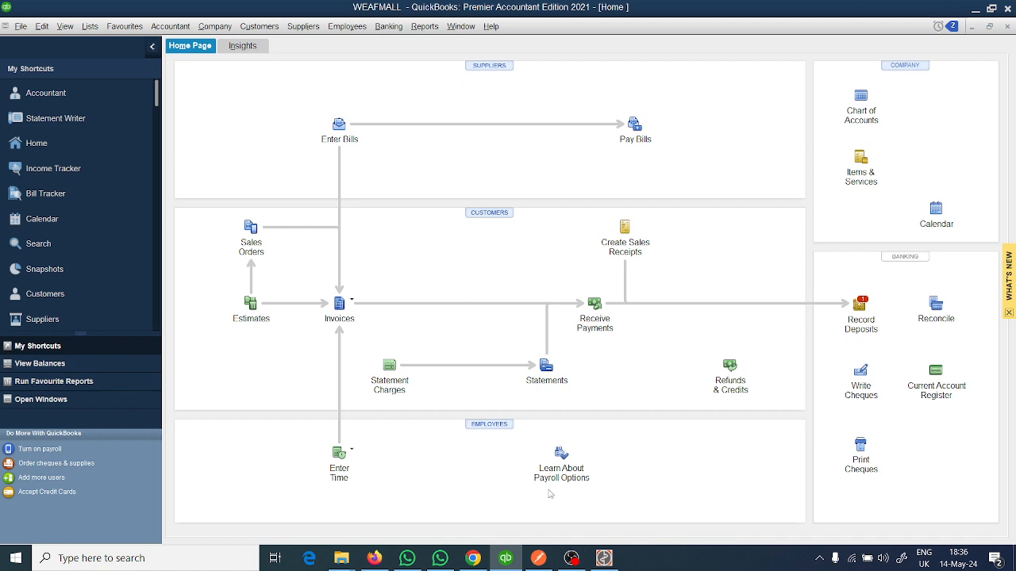
left_click(820, 558)
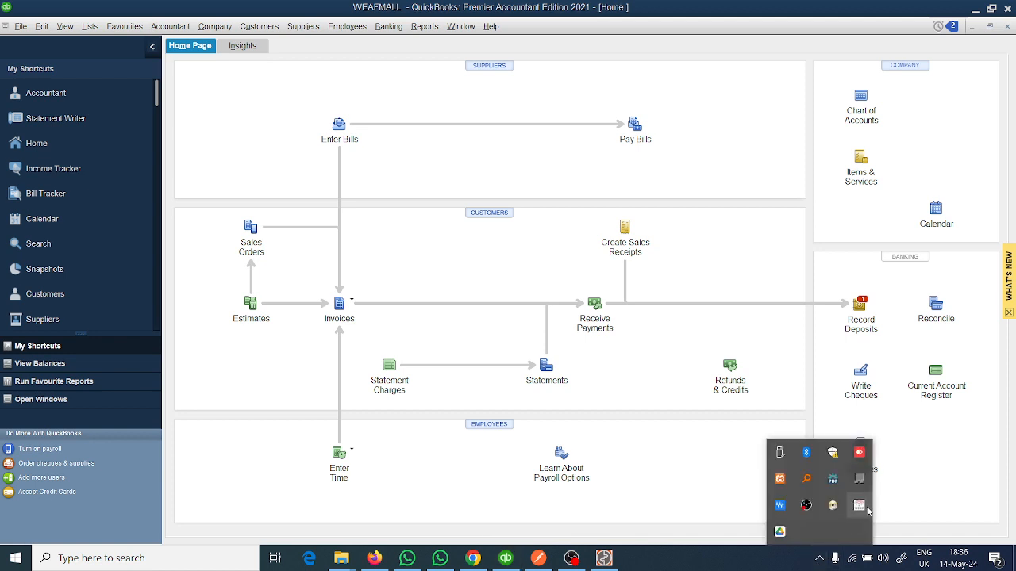
left_click(660, 477)
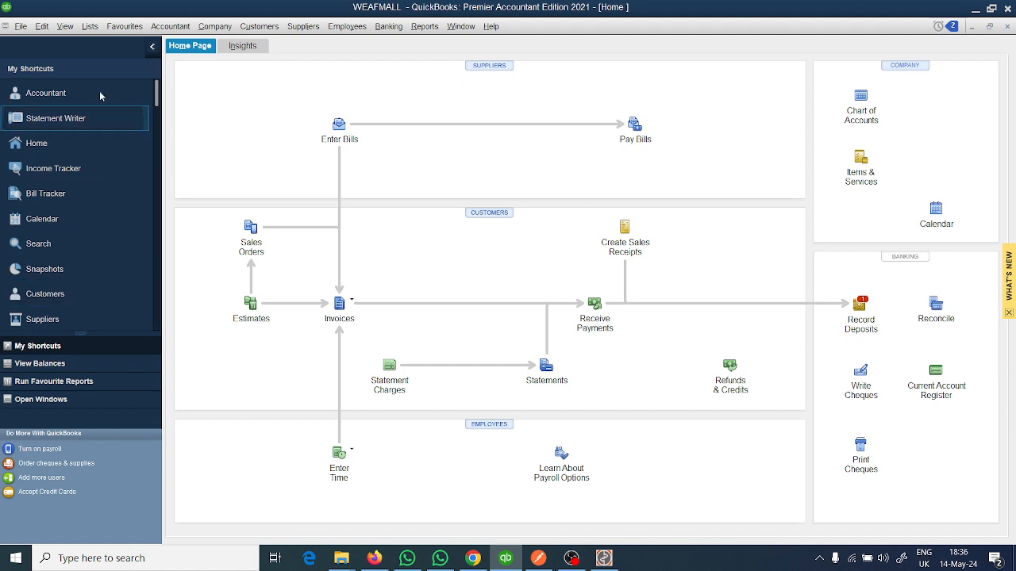
left_click(86, 27)
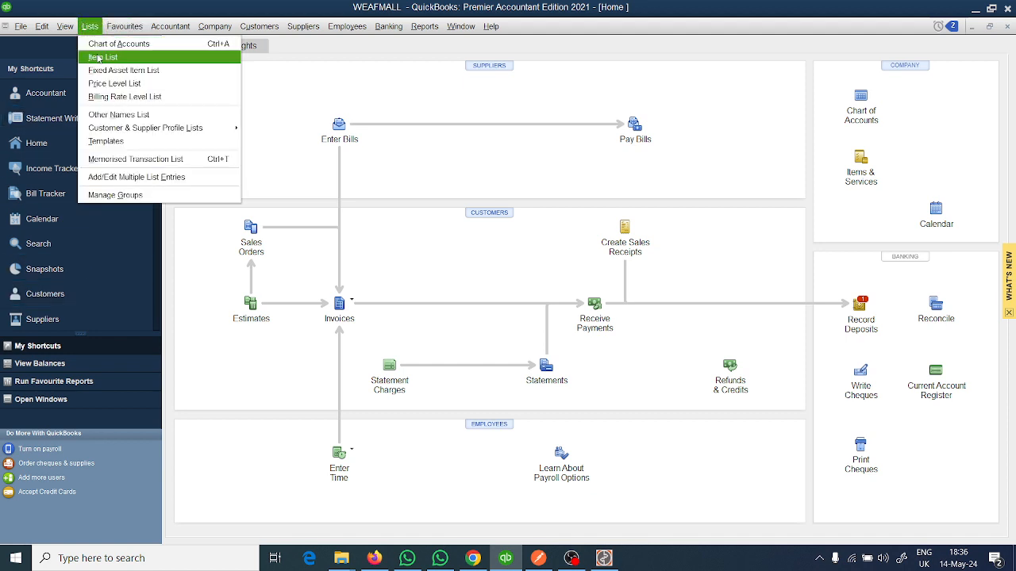
left_click(99, 57)
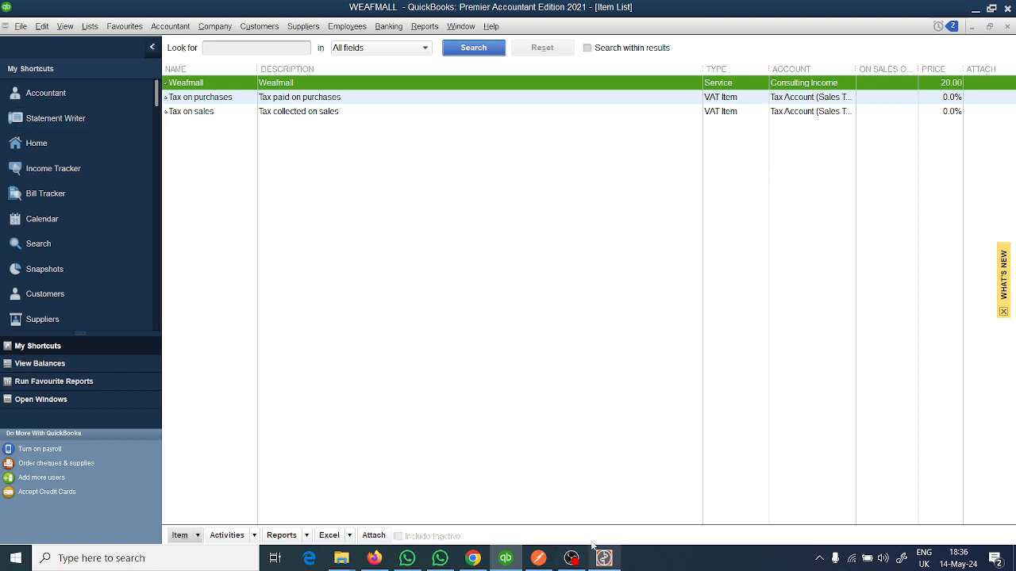
mouse_move(603, 558)
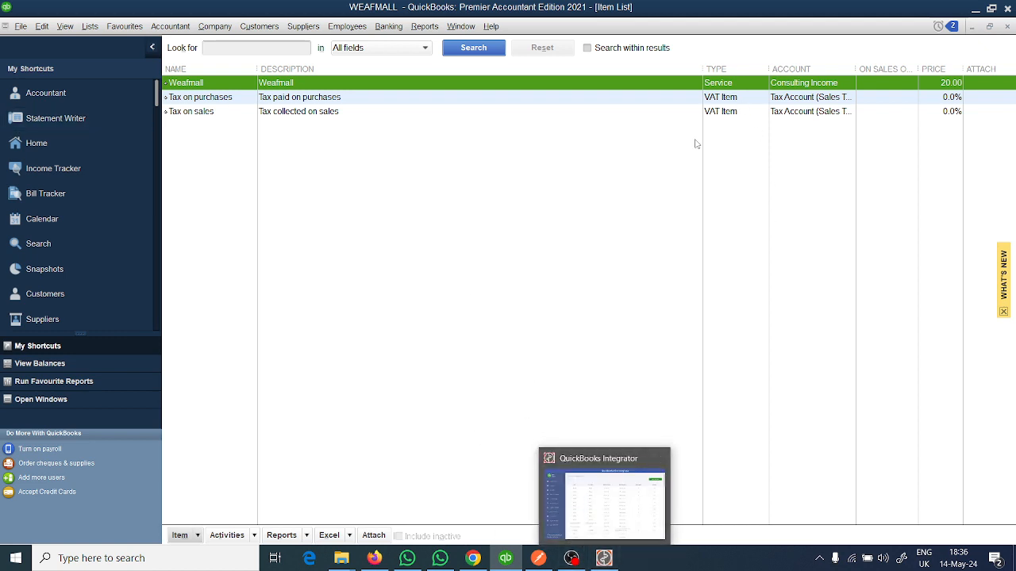
- Switch to Firefox and load the EFRIS test portal at efristest.ura.go.ug/efrissite in the blank tab
left_click(373, 558)
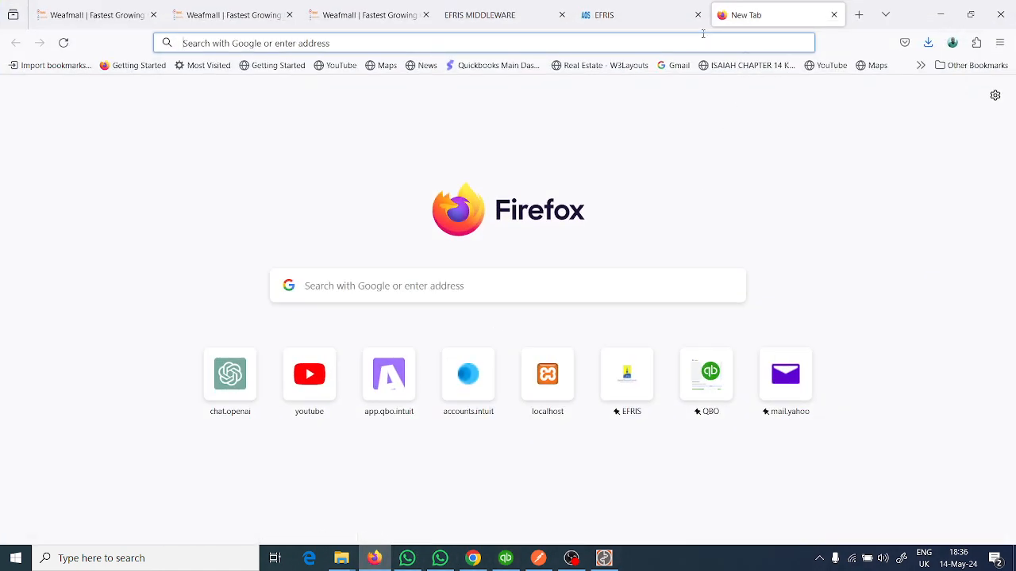
type("efristest.ura.go.ug/")
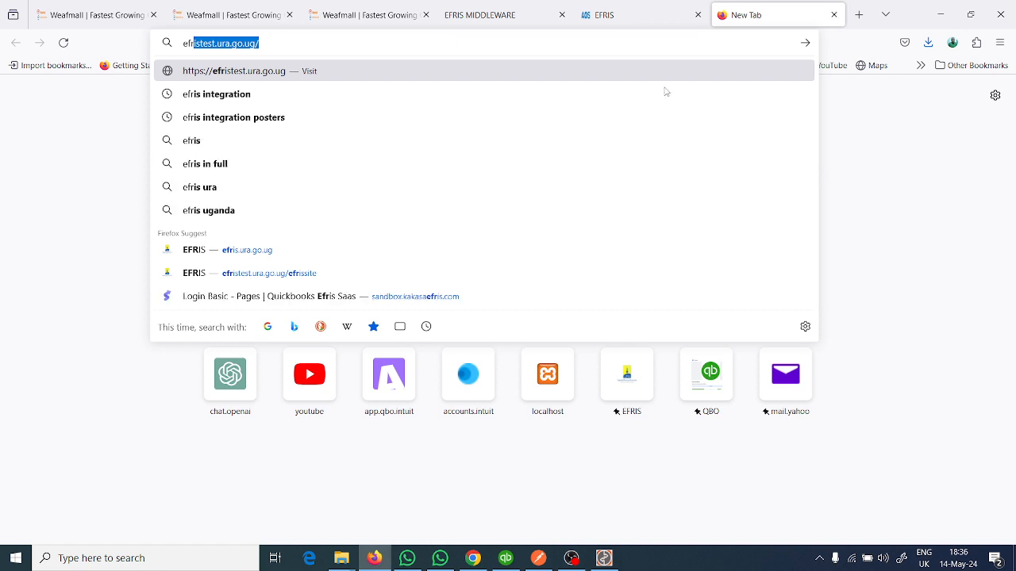
left_click(282, 272)
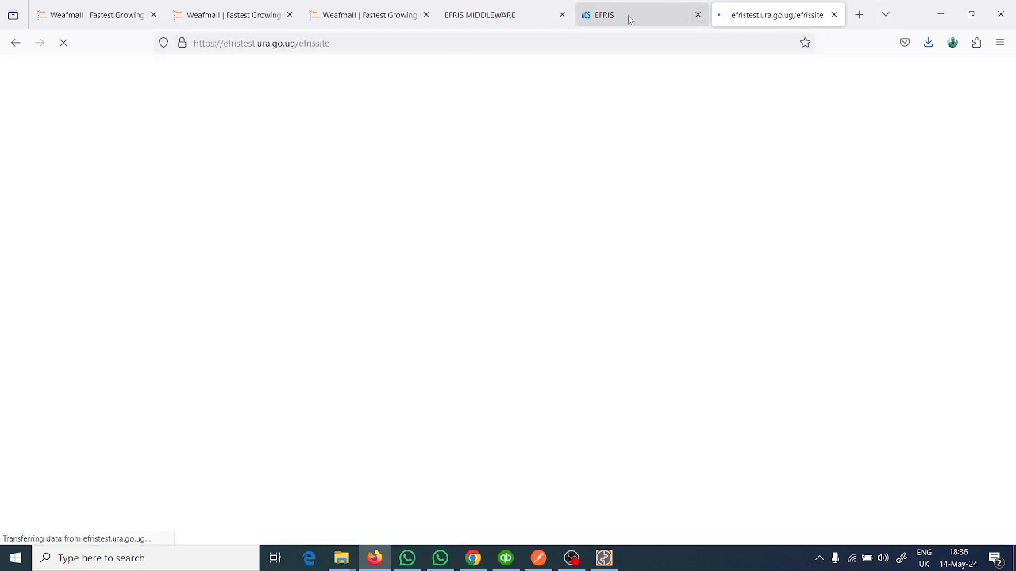
- Copy the TIN from the local EFRIS page, enter it as the Login ID with the account password, and log in to the test portal
left_click(631, 16)
double_click(346, 254)
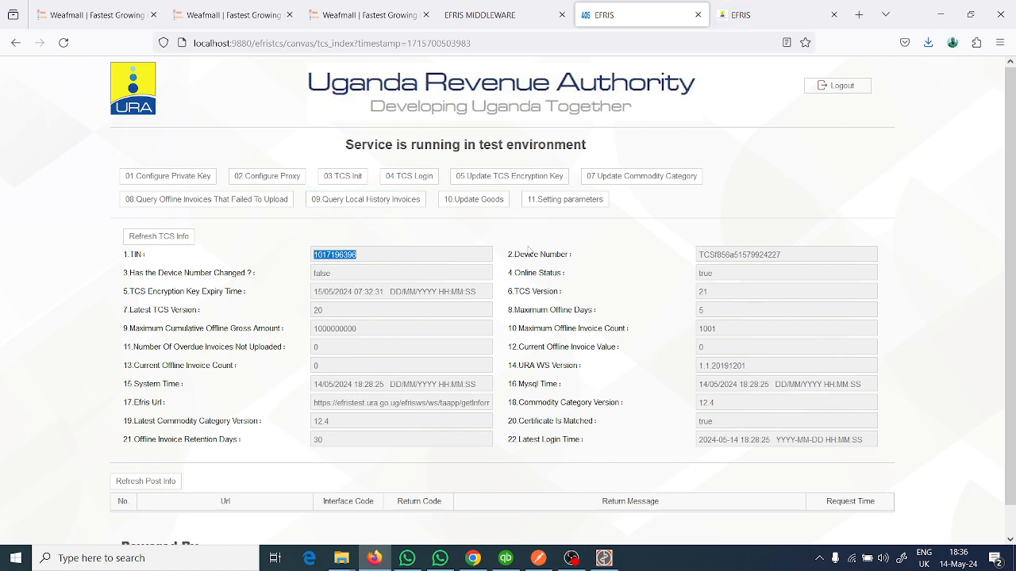
left_click(765, 14)
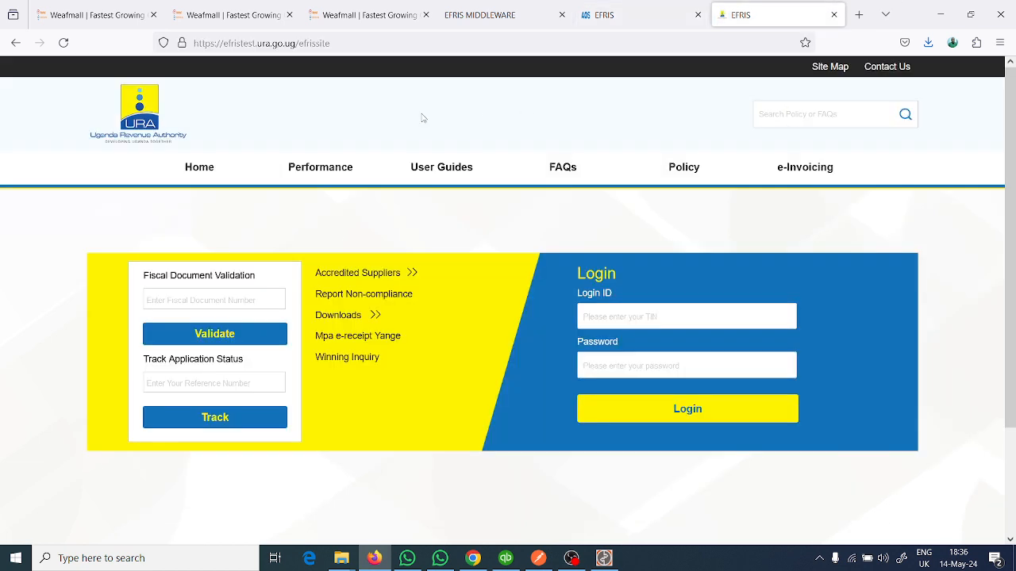
left_click(610, 316)
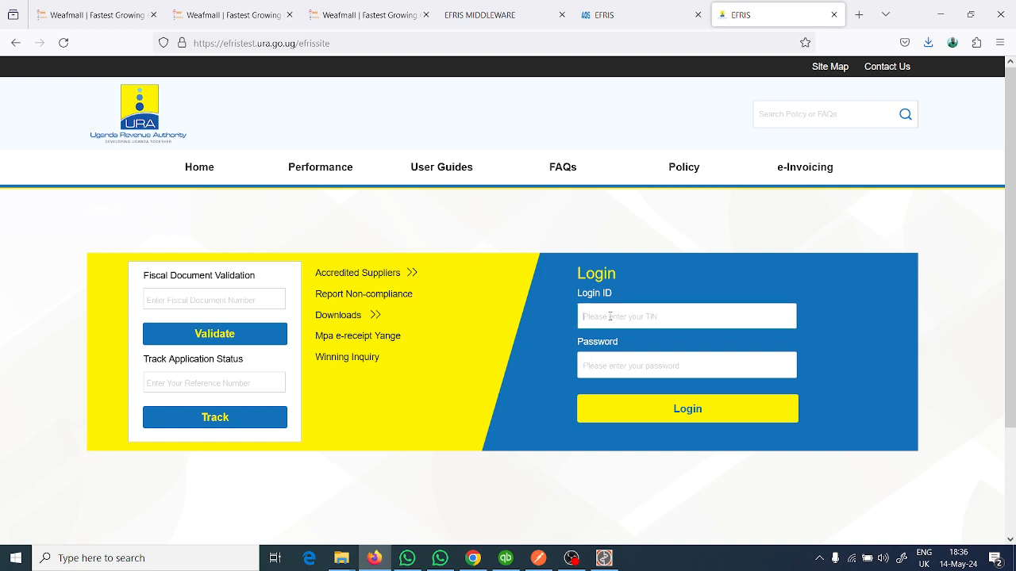
key("ctrl+v")
left_click(609, 361)
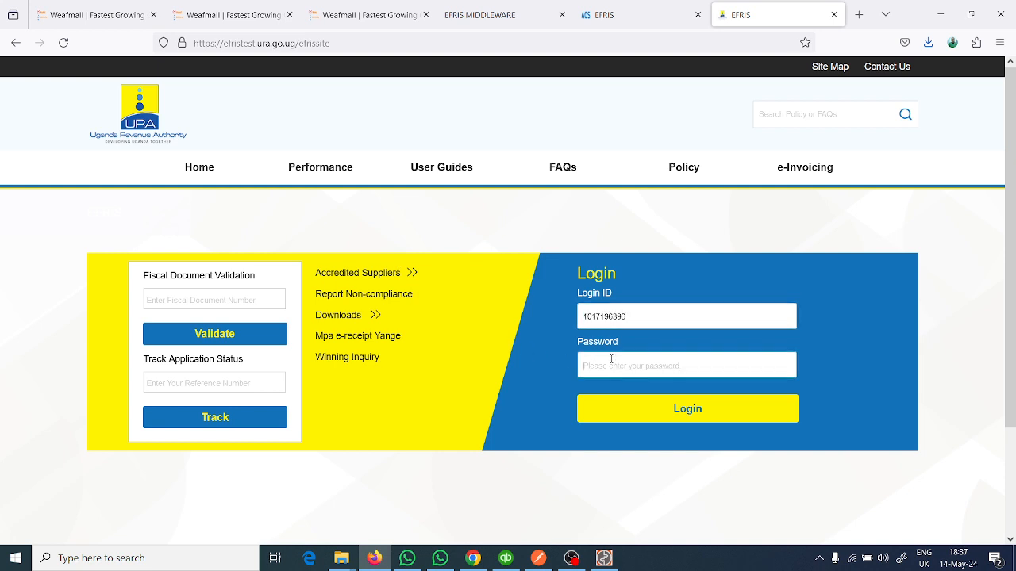
type("*******")
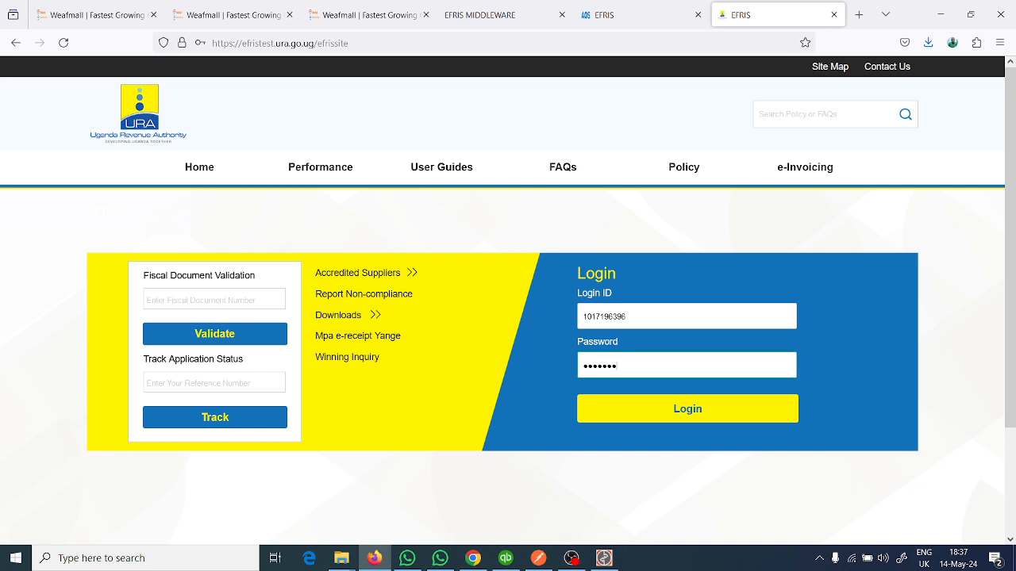
left_click(737, 413)
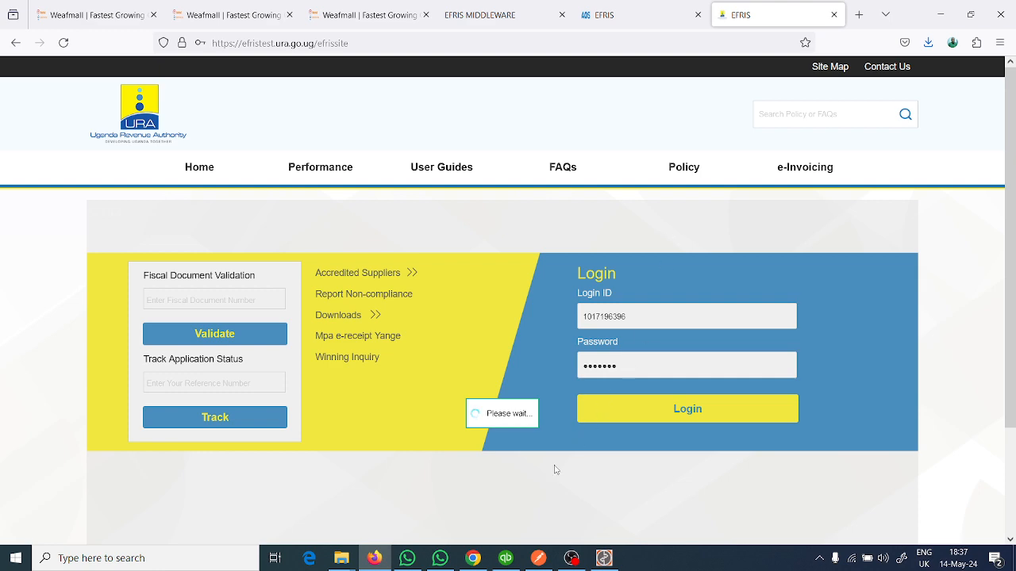
left_click(539, 559)
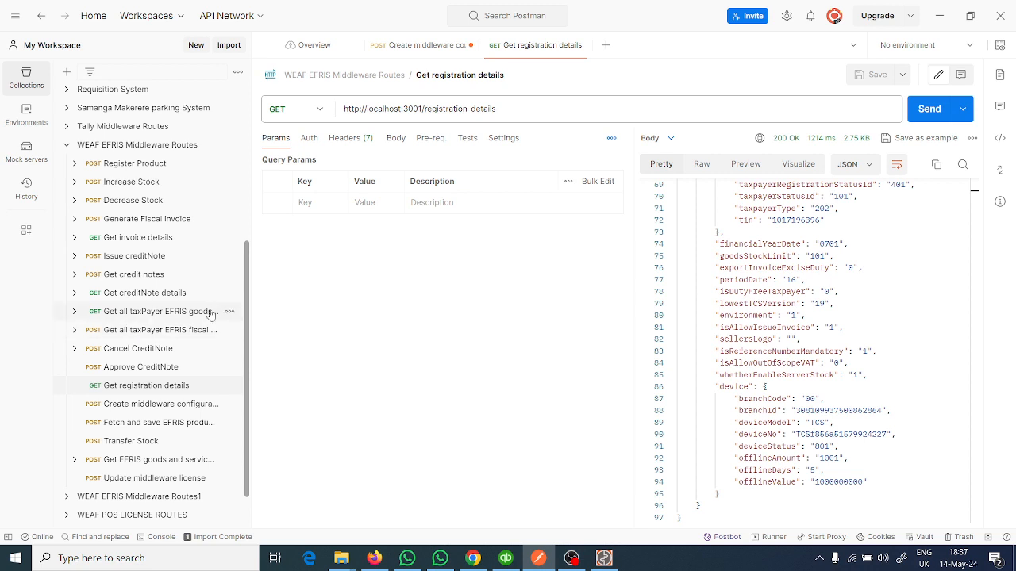
left_click(139, 317)
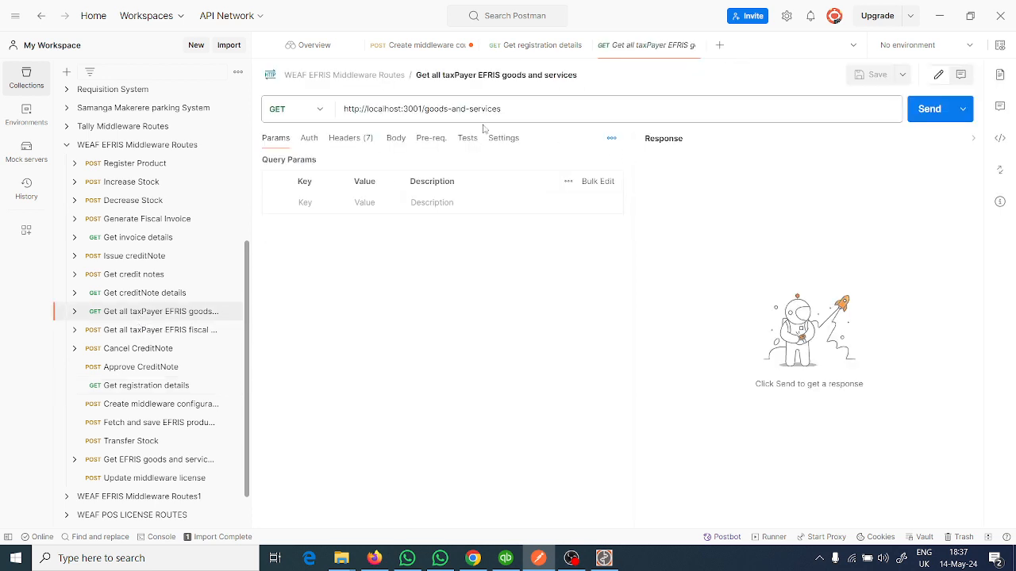
left_click(925, 110)
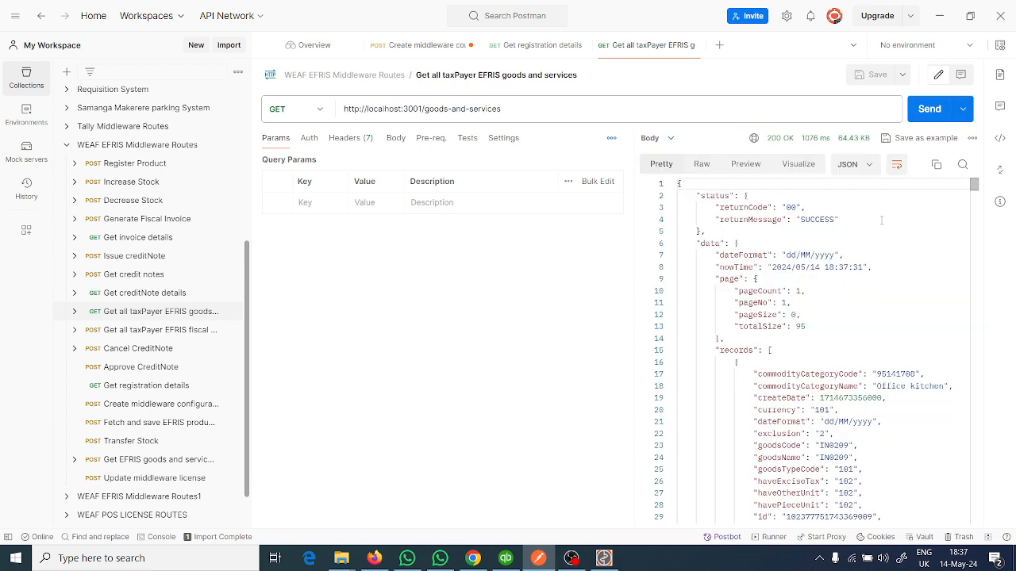
- Search the goods and services response body for "weafmall"
left_click(962, 165)
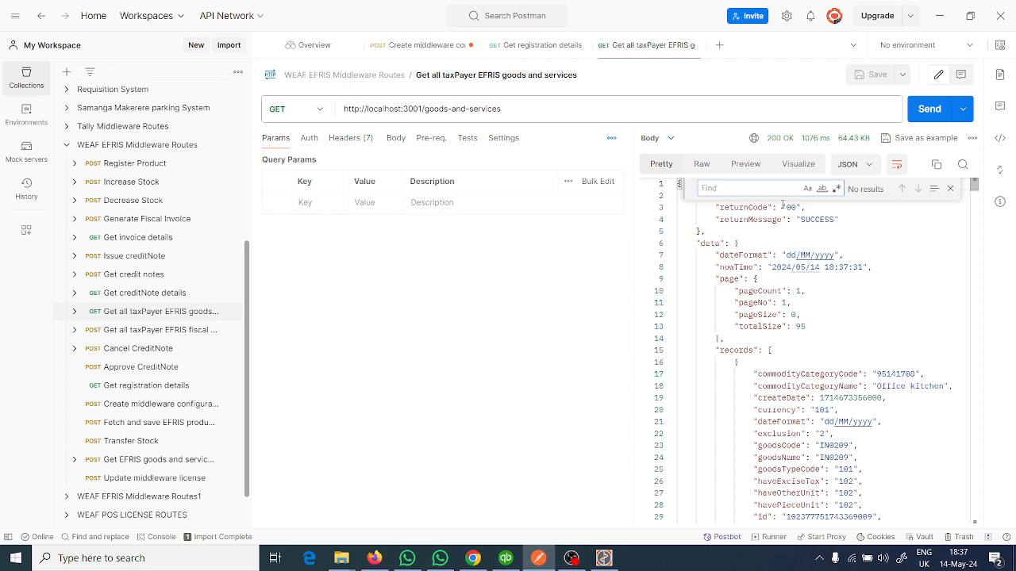
type("weafmall")
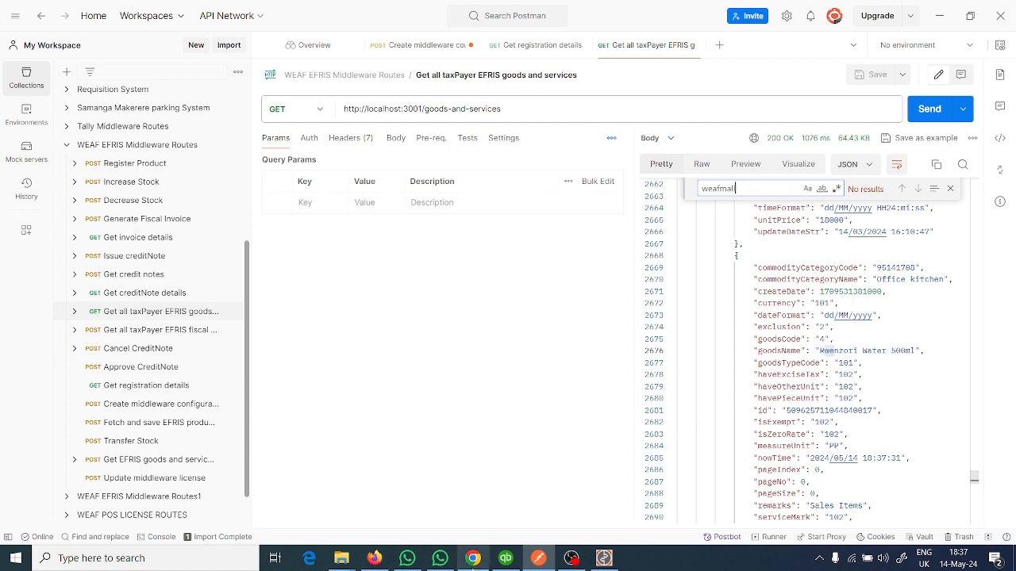
- Return to the EFRIS test portal in Firefox and request the login OTP by email
left_click(474, 558)
left_click(473, 558)
left_click(381, 559)
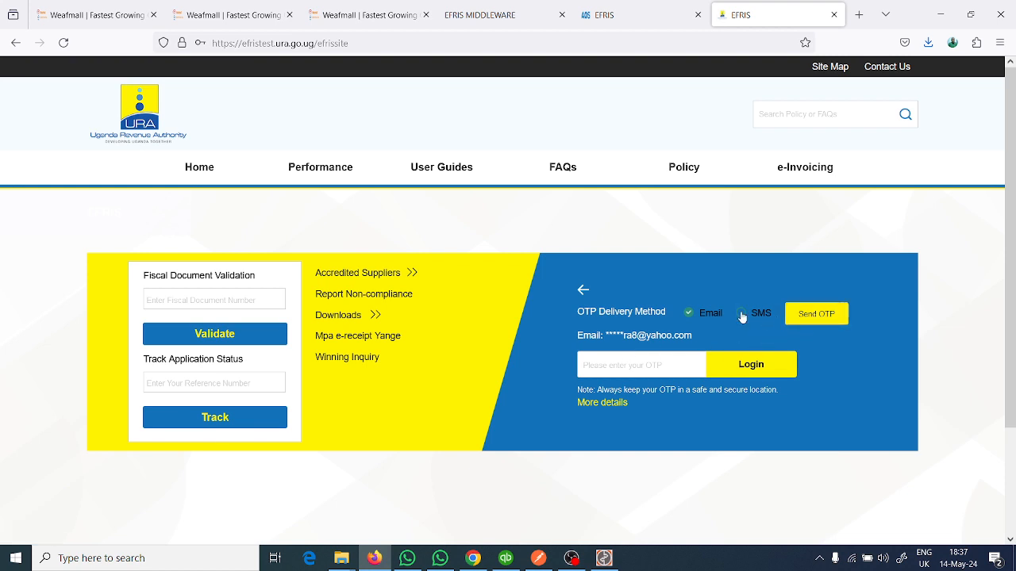
left_click(818, 314)
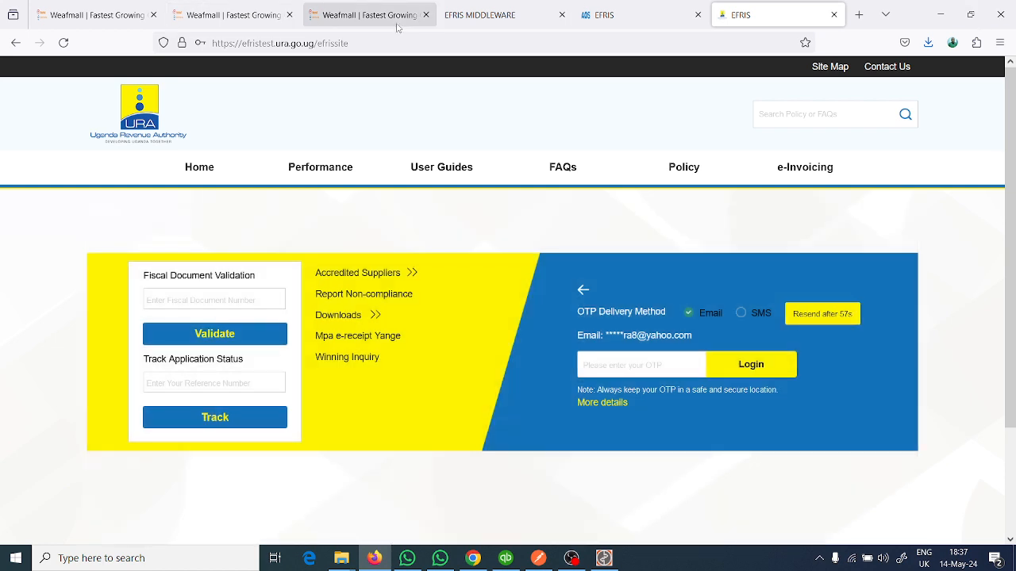
- Open Yahoo Mail in a new tab and show the unread messages to find the EFRIS OTP email
left_click(858, 14)
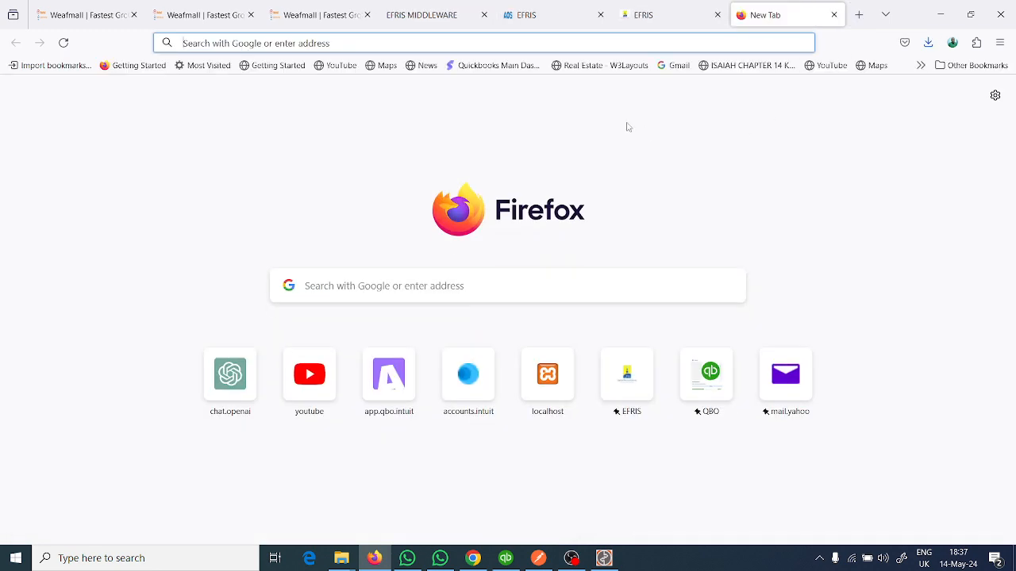
type("ya")
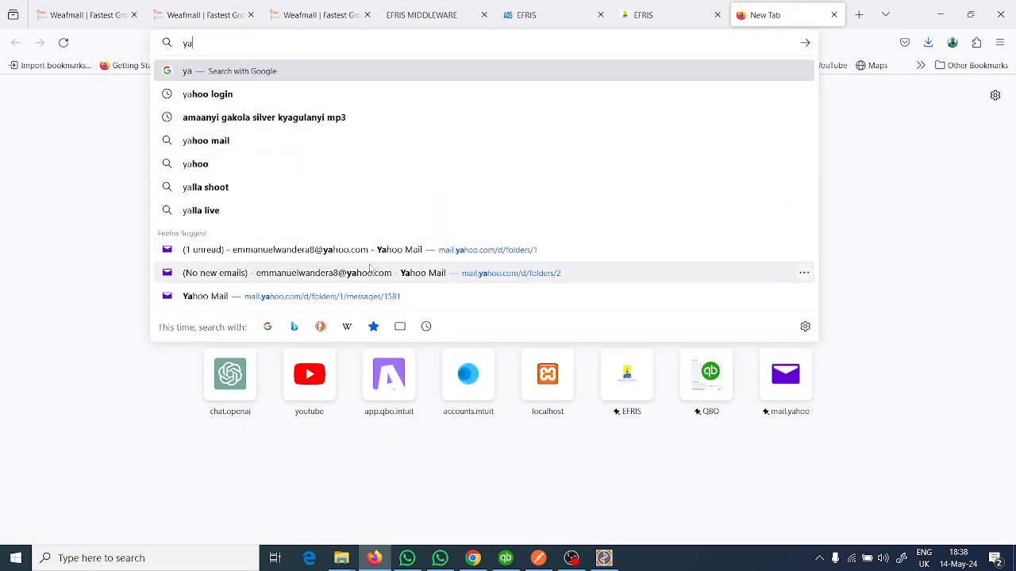
left_click(370, 271)
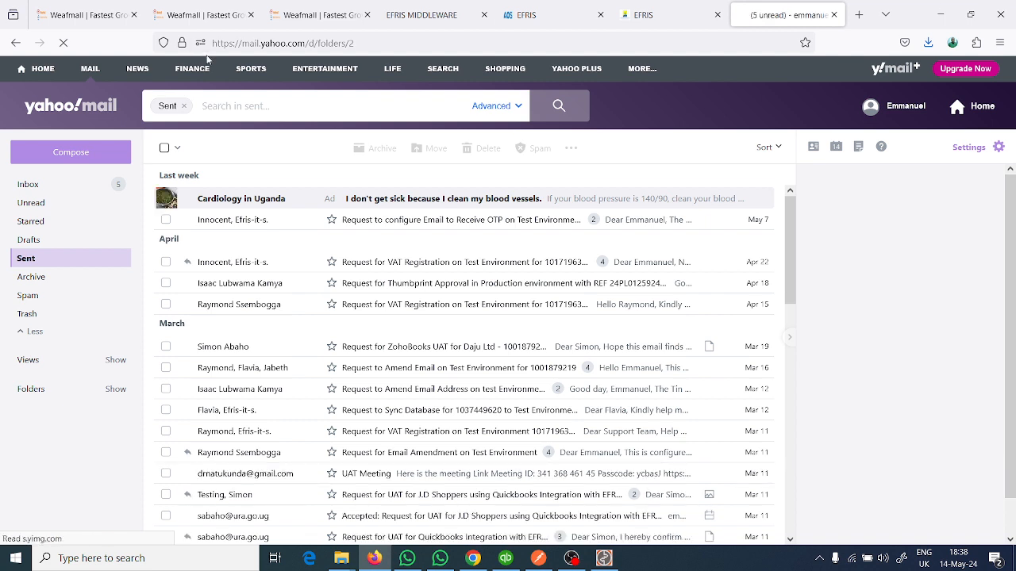
left_click(57, 205)
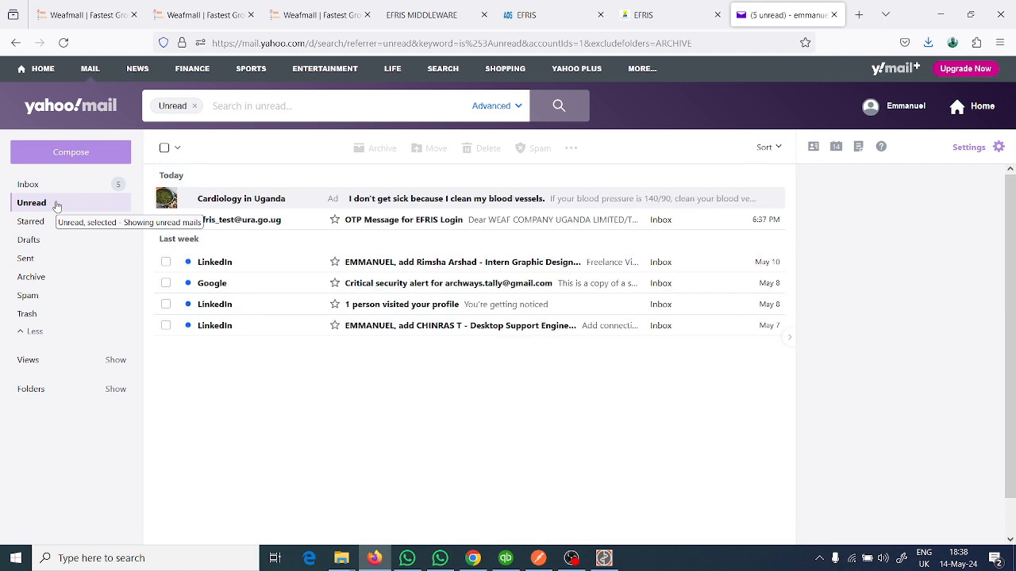
- Copy the OTP from the EFRIS login email, log in to the EFRIS test portal with it, and decline saving the password
left_click(283, 218)
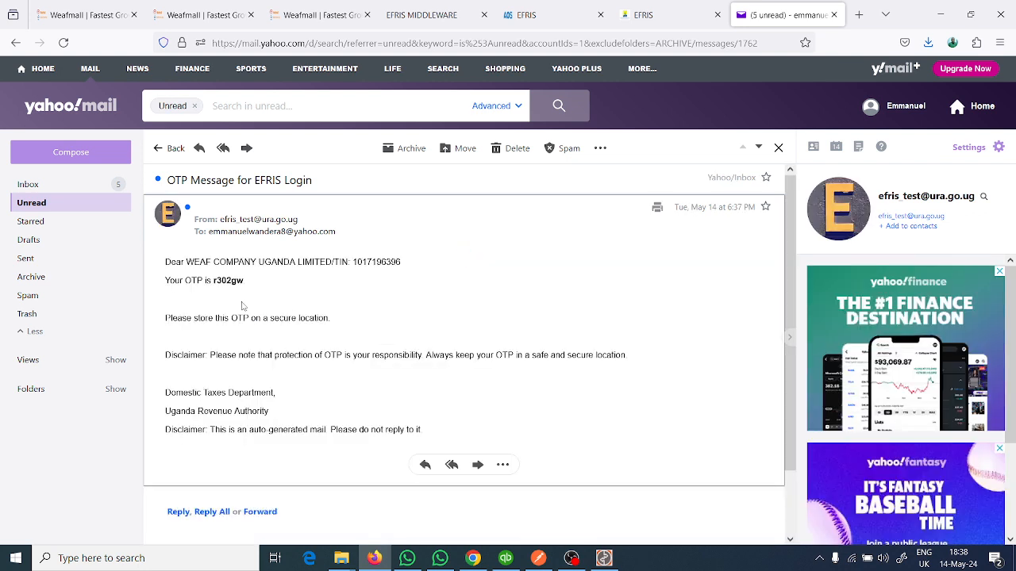
double_click(238, 275)
key("ctrl+c")
left_click(671, 15)
left_click(629, 364)
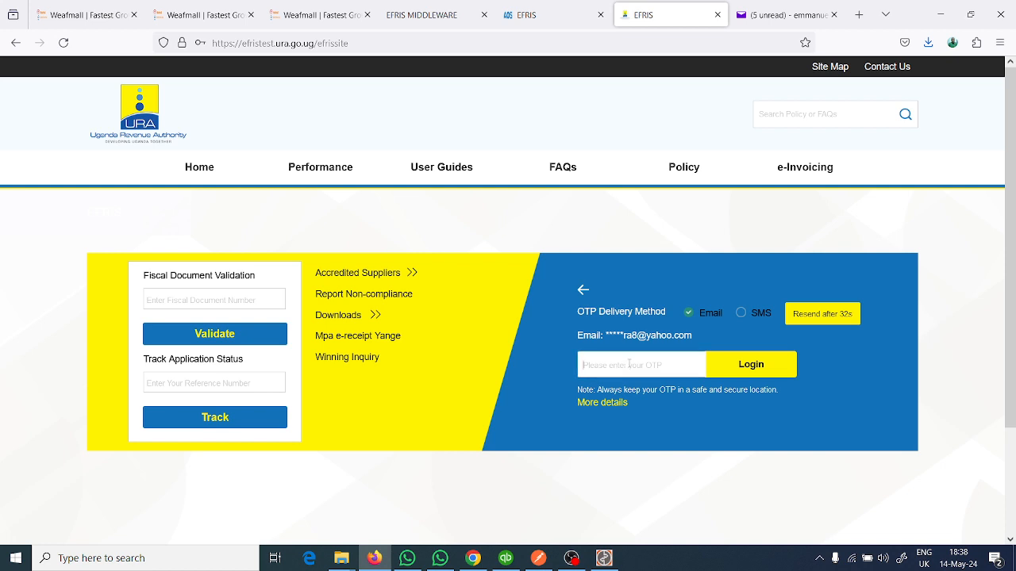
key("ctrl+v")
left_click(745, 366)
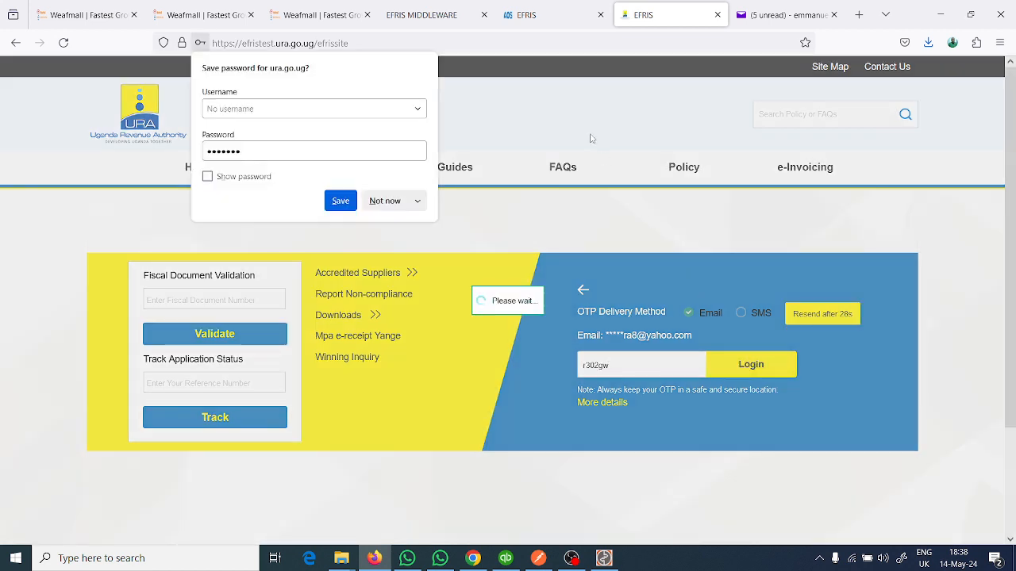
left_click(386, 202)
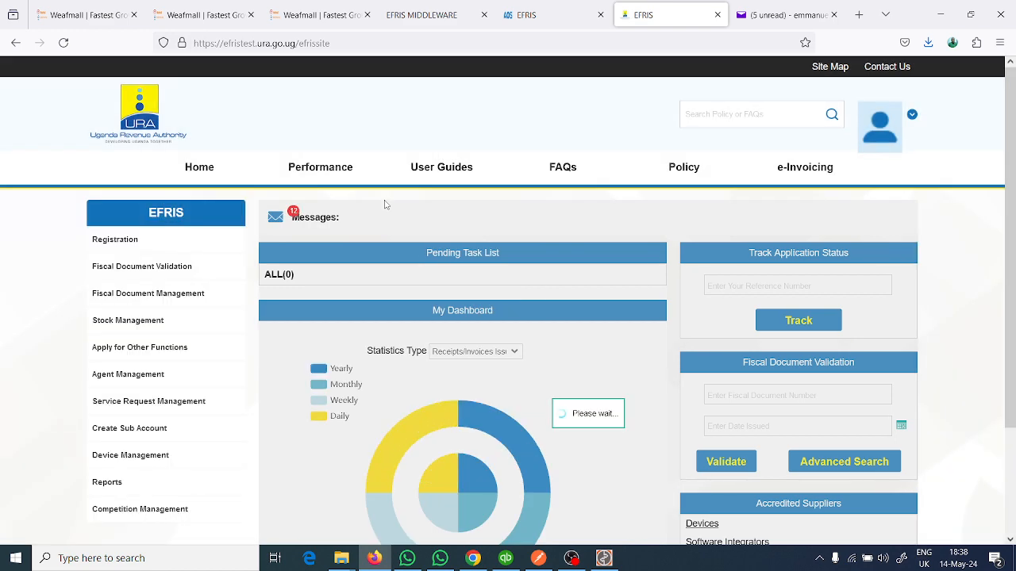
- Open Goods/Services Configuration under Stock Management, dismiss the Add Product Code dialog, and search with the goods/services name left blank
scroll(386, 206, "down", 1)
scroll(386, 205, "down", 2)
scroll(318, 230, "up", 2)
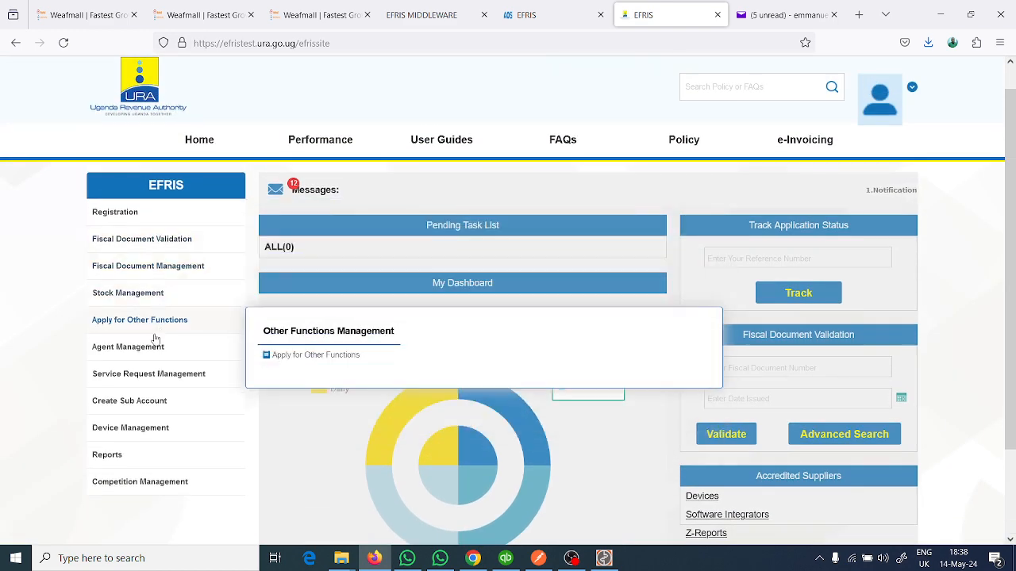
mouse_move(123, 295)
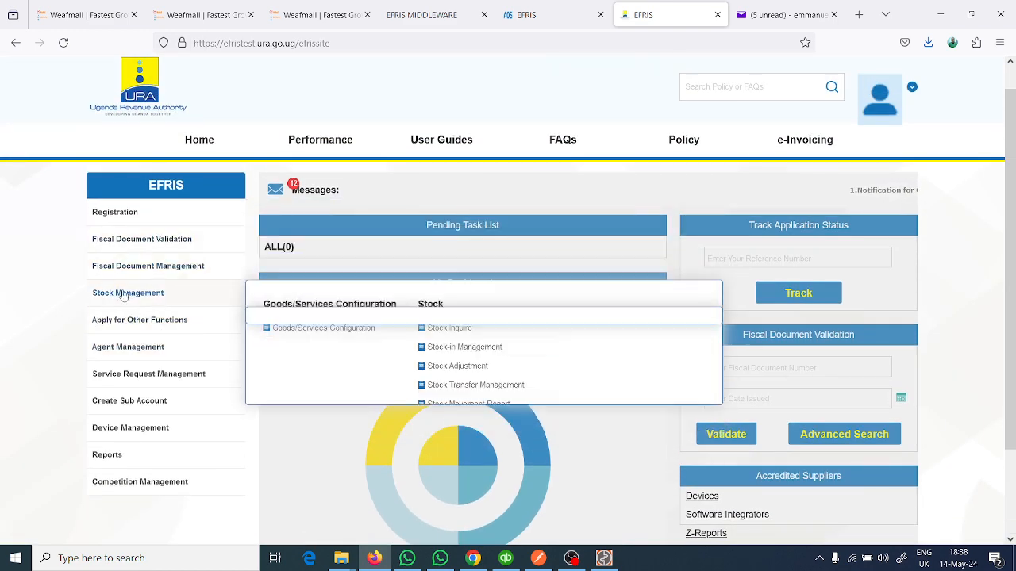
left_click(342, 331)
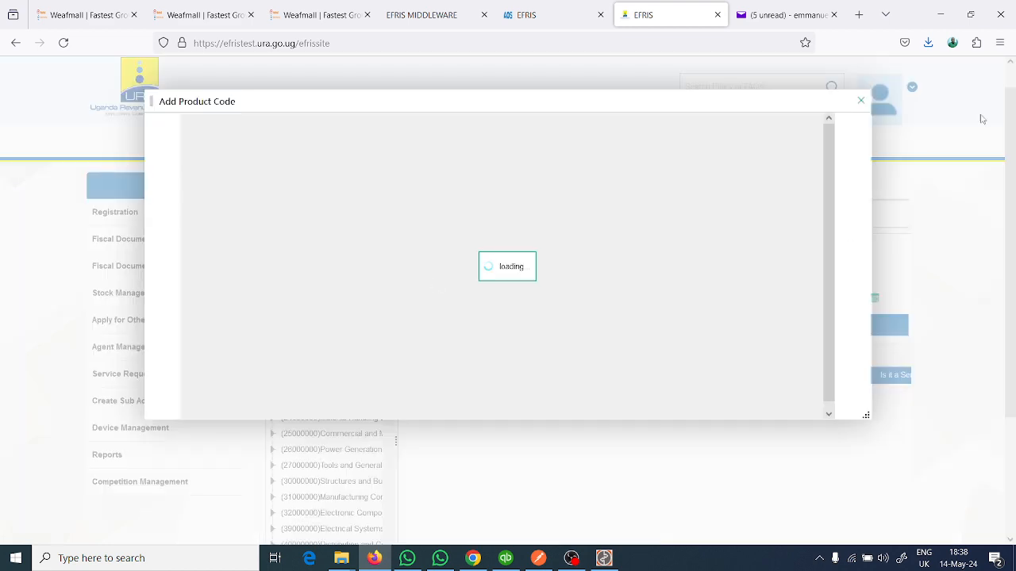
left_click(861, 102)
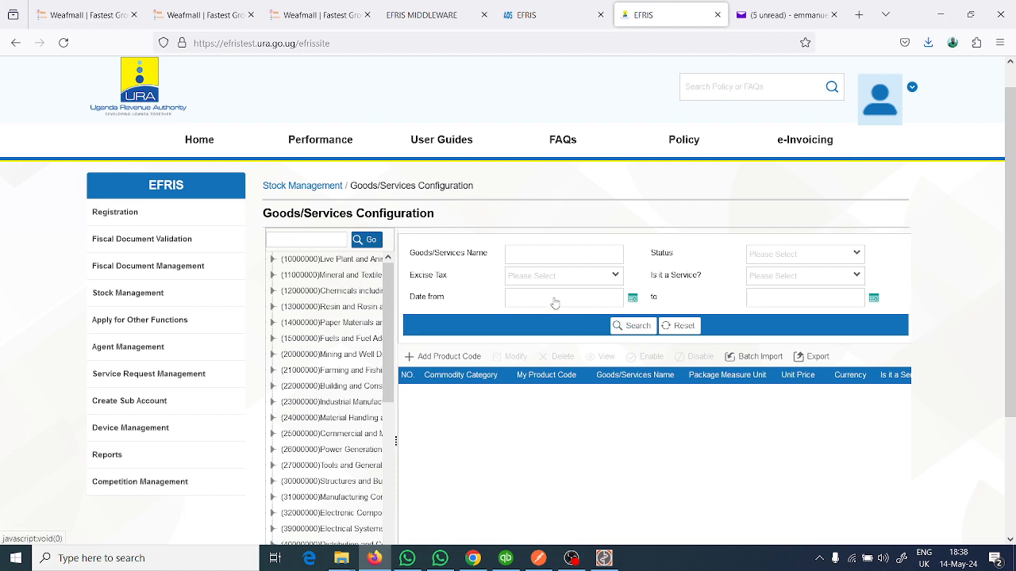
left_click(544, 257)
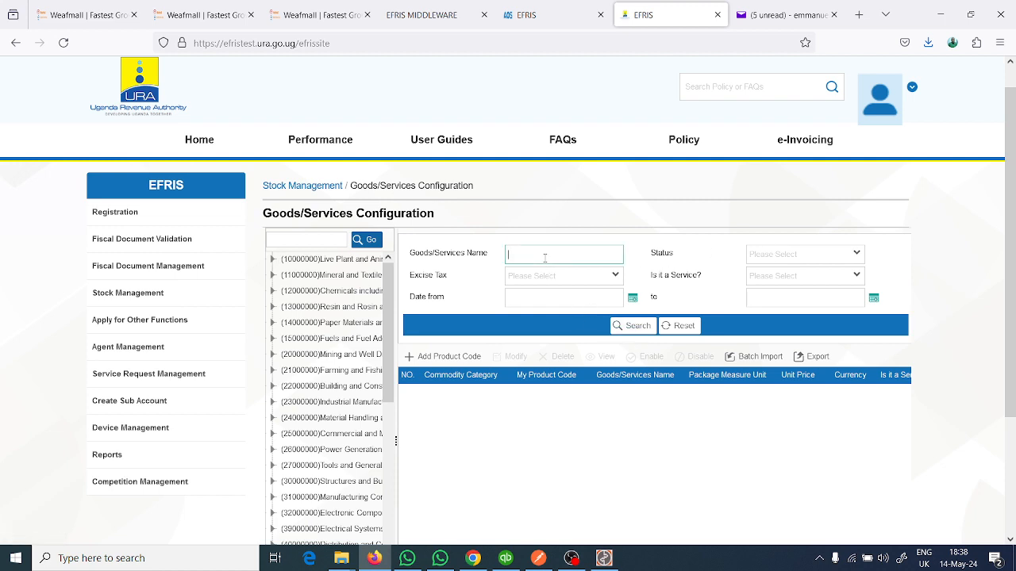
left_click(637, 325)
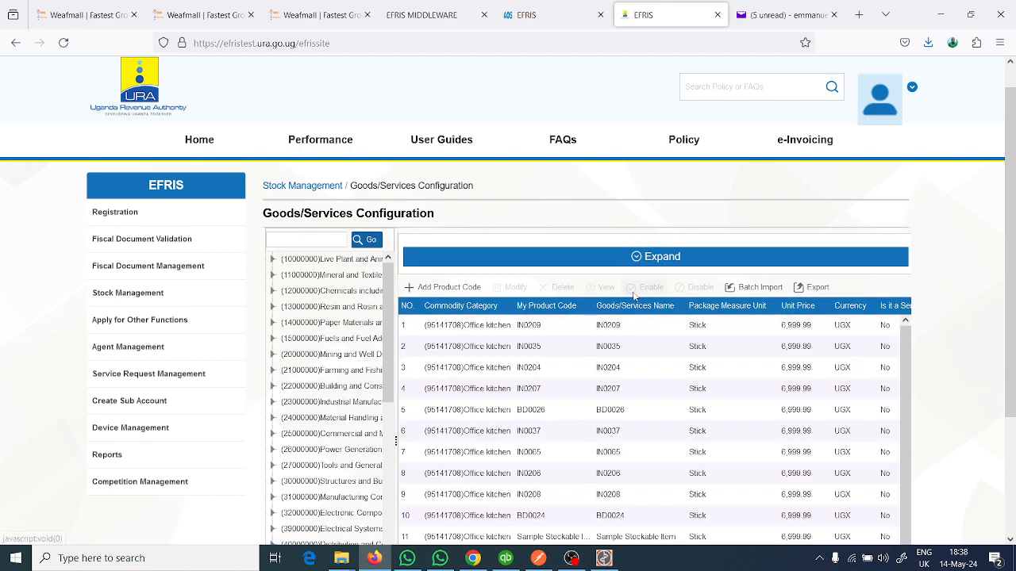
- Show 200 records per page in the goods and services table and look through to its last row
scroll(635, 261, "down", 2)
scroll(643, 291, "down", 1)
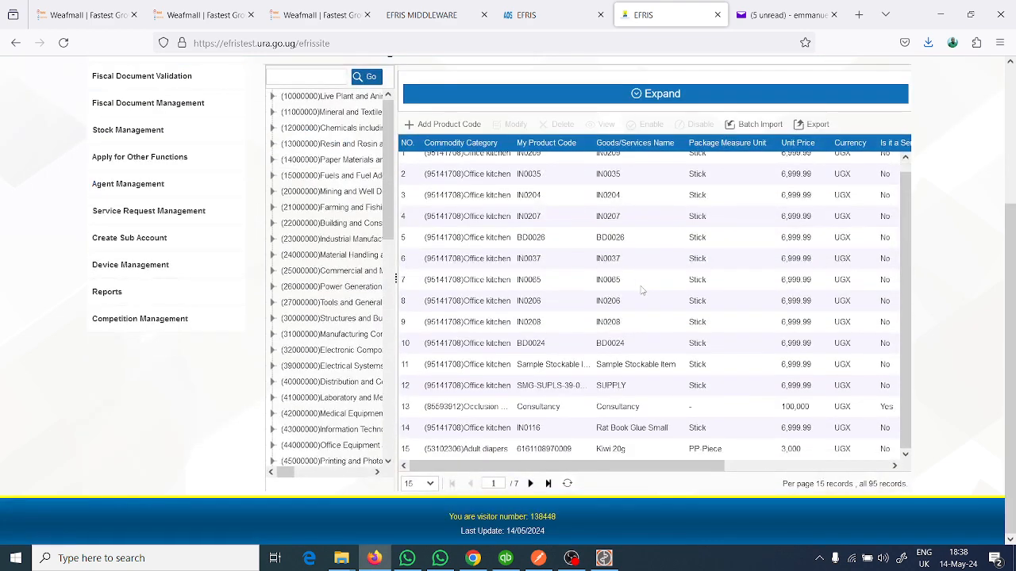
left_click(420, 483)
left_click(421, 467)
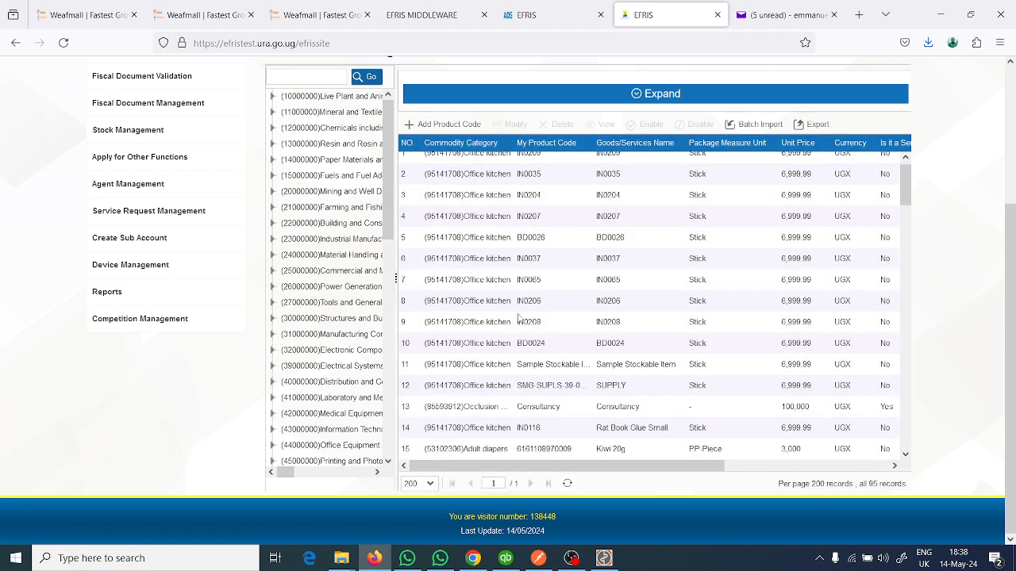
scroll(540, 322, "down", 20)
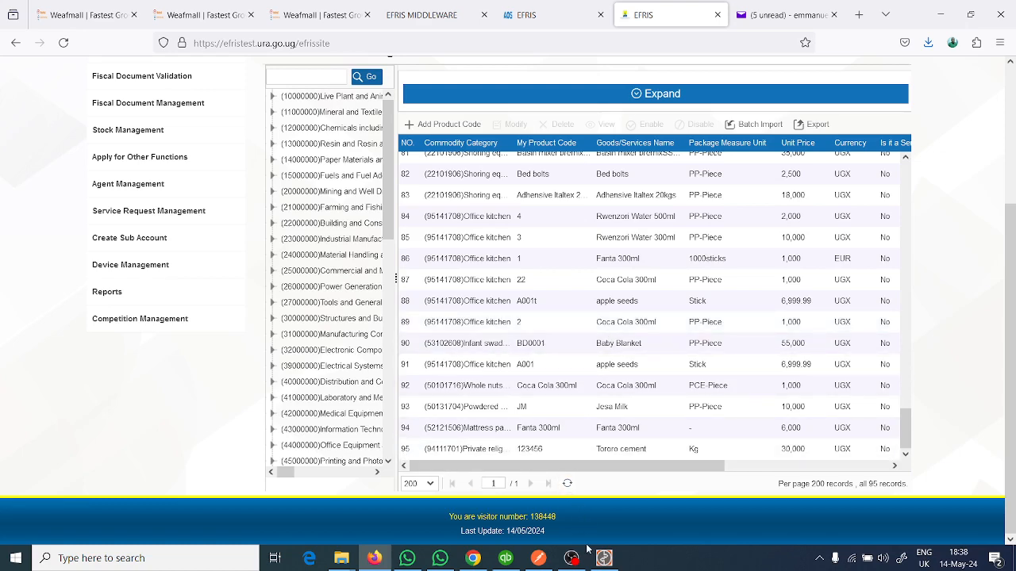
- Switch to Postman and check the page details at the beginning of the goods and services response
left_click(538, 558)
scroll(937, 422, "up", 10)
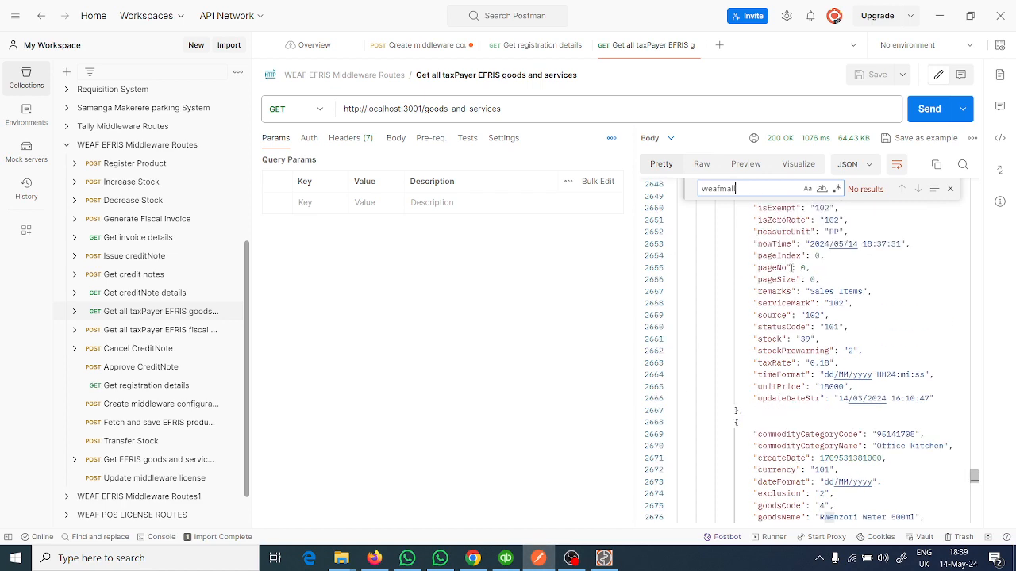
left_click_drag(975, 473, 943, 234)
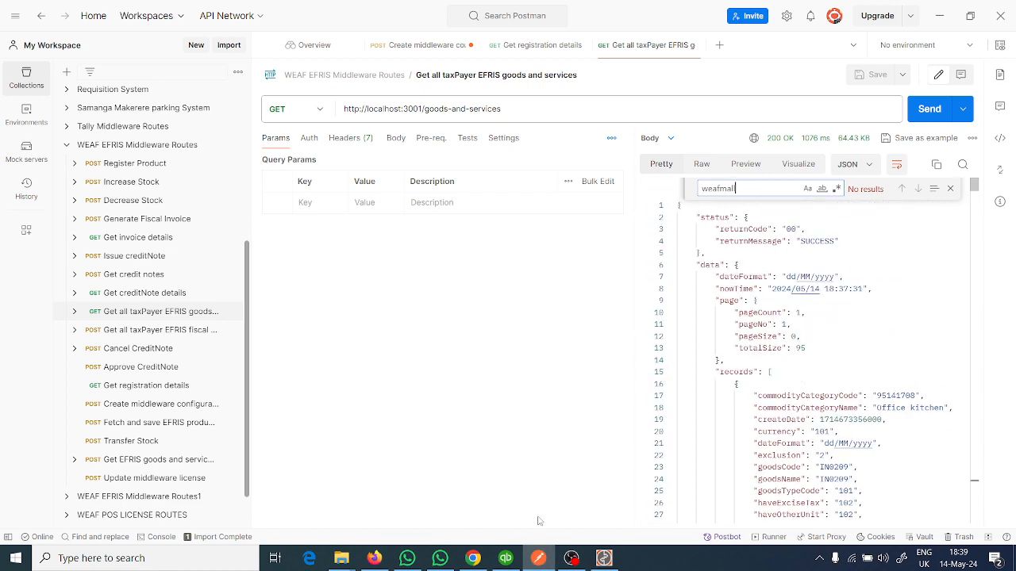
- Return to the EFRIS portal in Firefox and search the goods/services names for "weafmall"
left_click(373, 558)
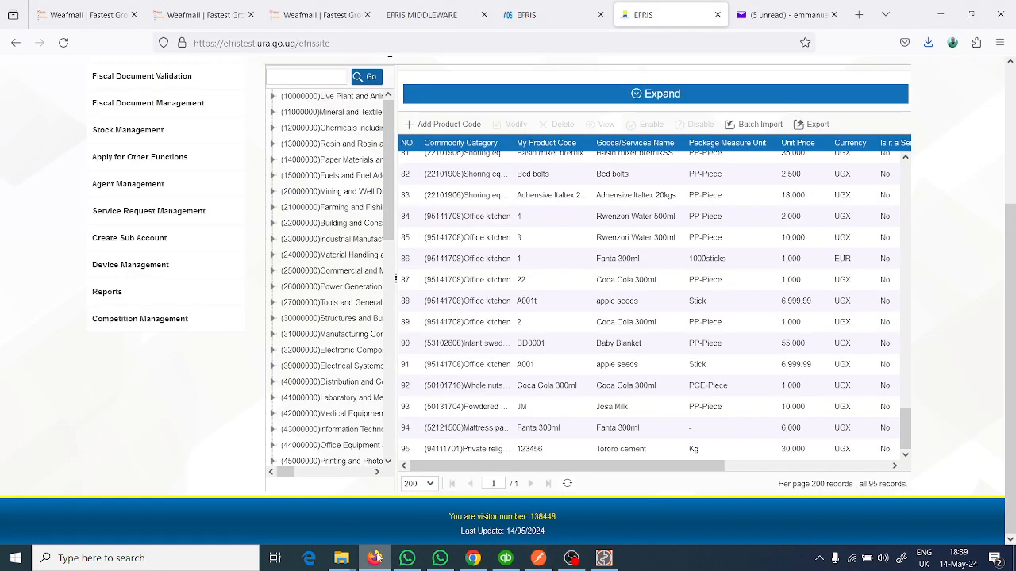
left_click(634, 95)
left_click(559, 96)
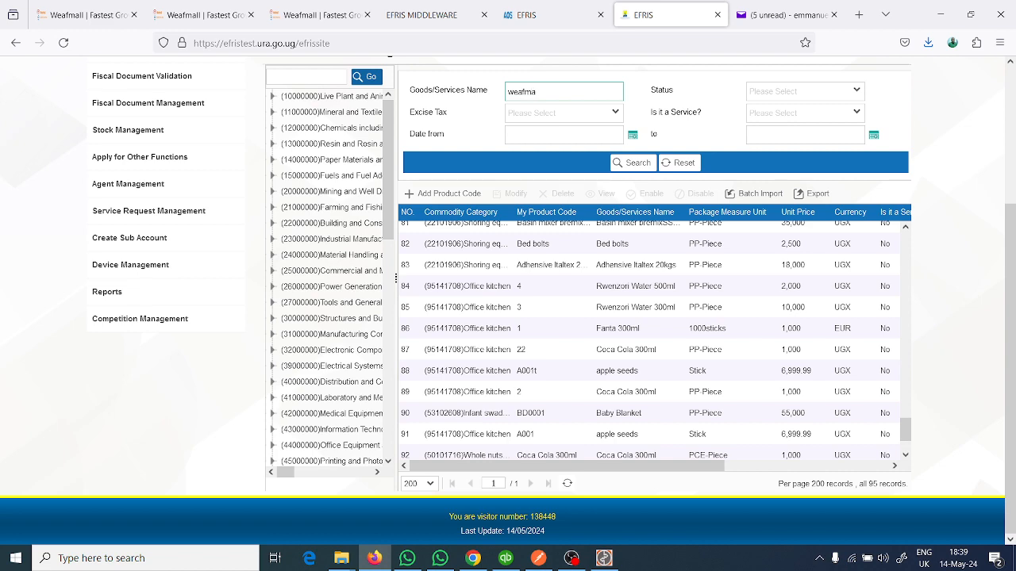
type("weafmall")
left_click(634, 163)
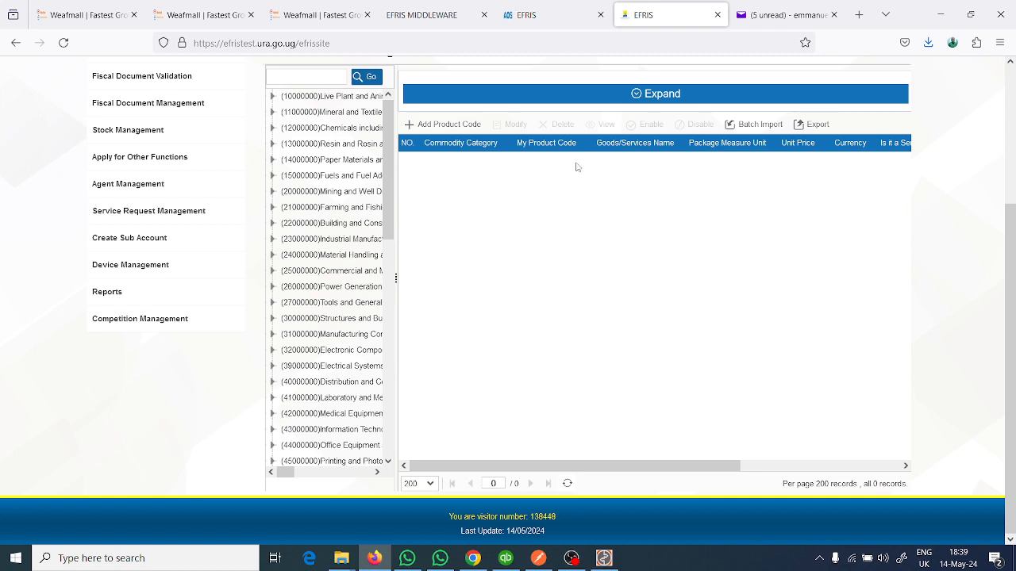
- Switch to the Quickbooks Efris Integrator, look through the EFRIS goods list, and open its Goods & Services page
left_click(604, 560)
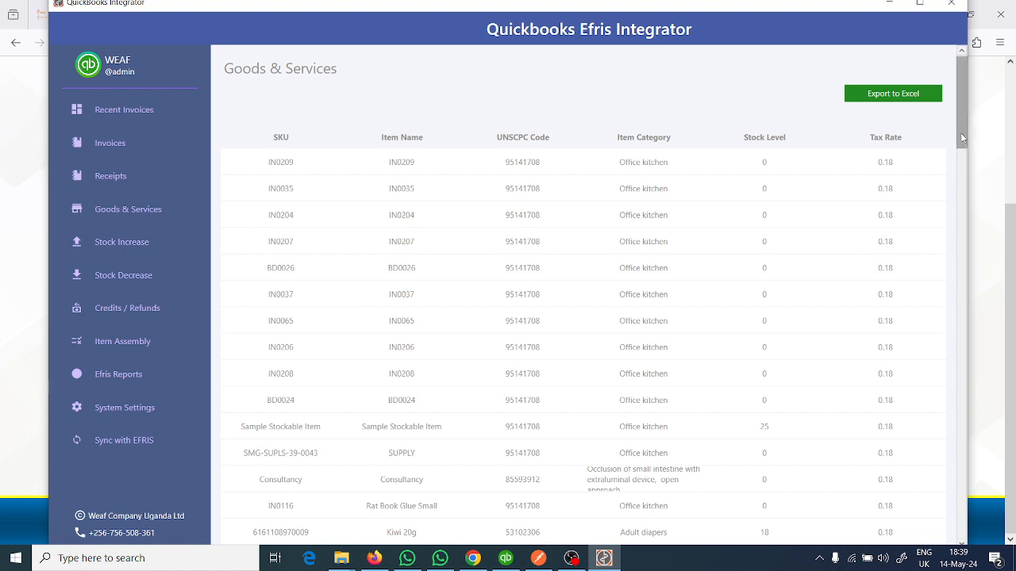
left_click(960, 202)
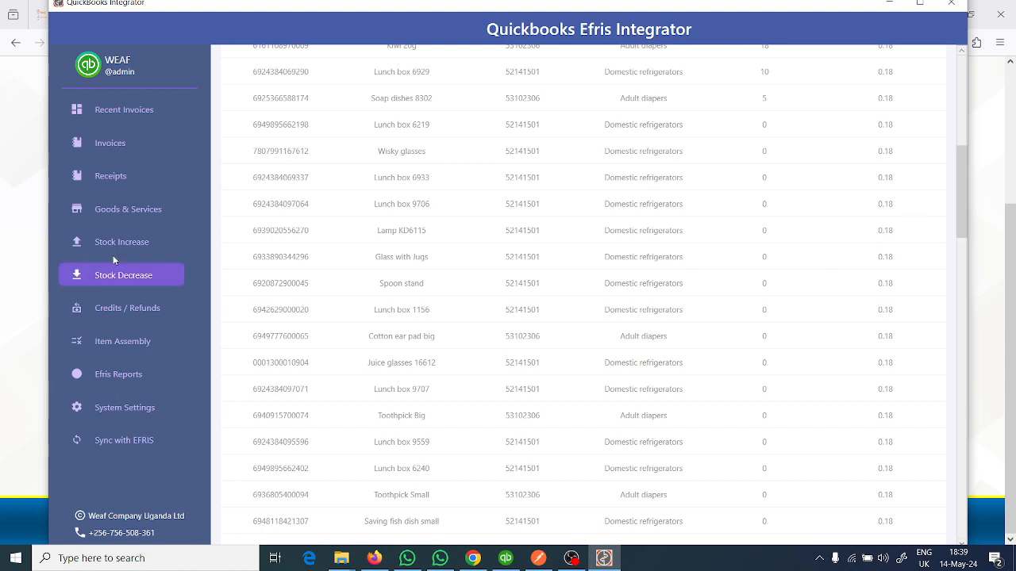
left_click(120, 211)
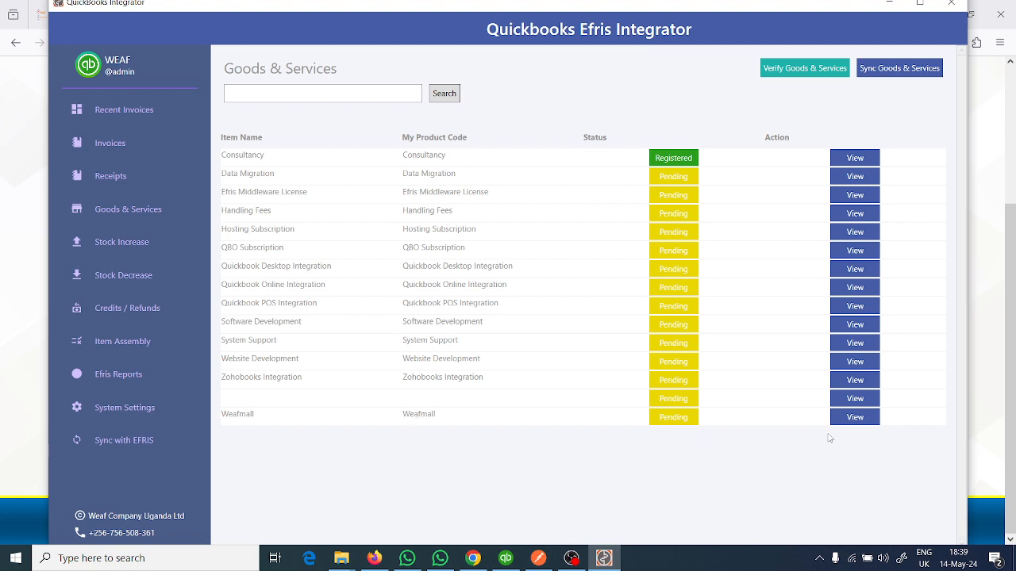
- Open the Weafmall item for editing and go to its UNSCPC Code field
left_click(846, 419)
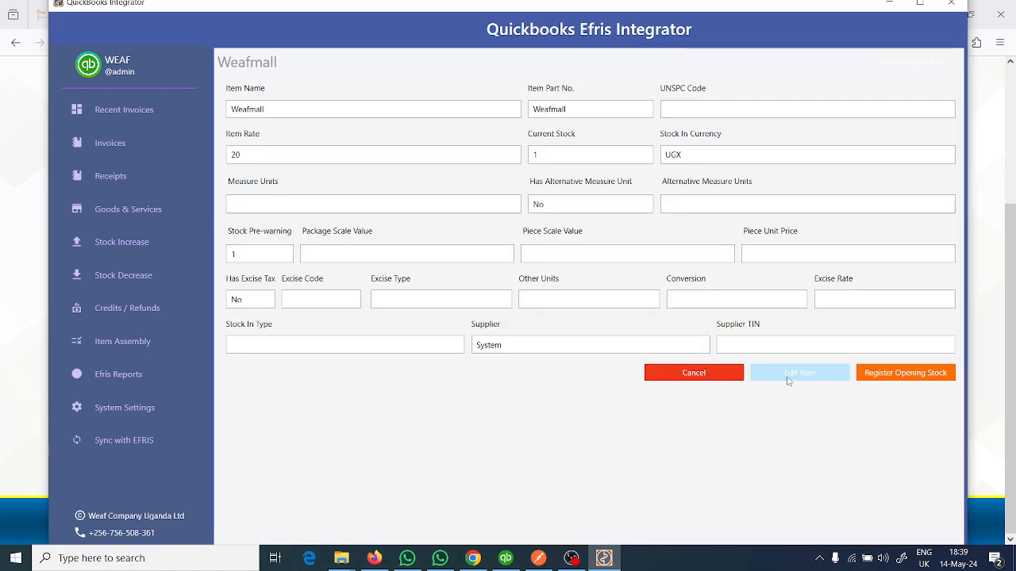
left_click(788, 373)
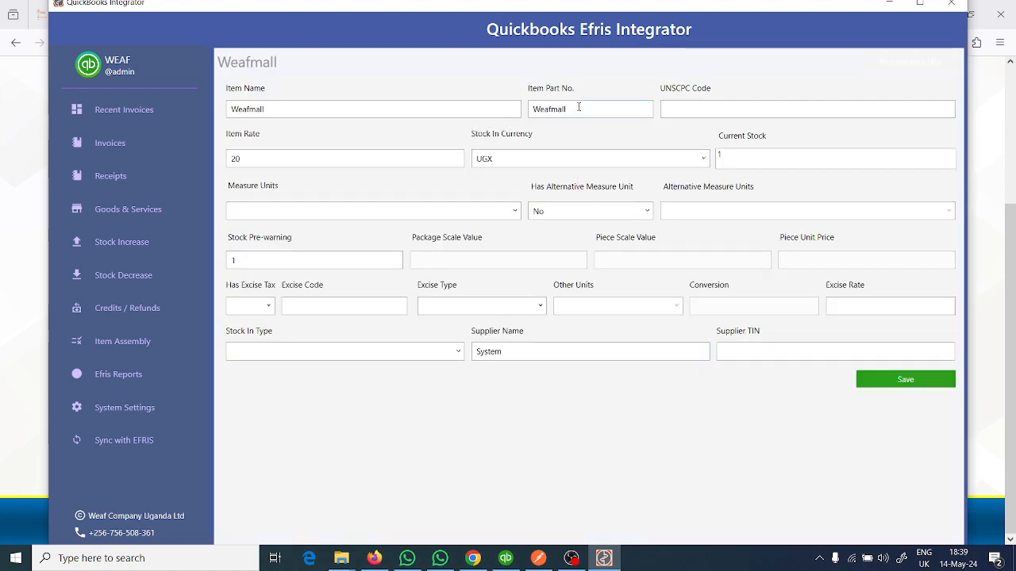
left_click(688, 110)
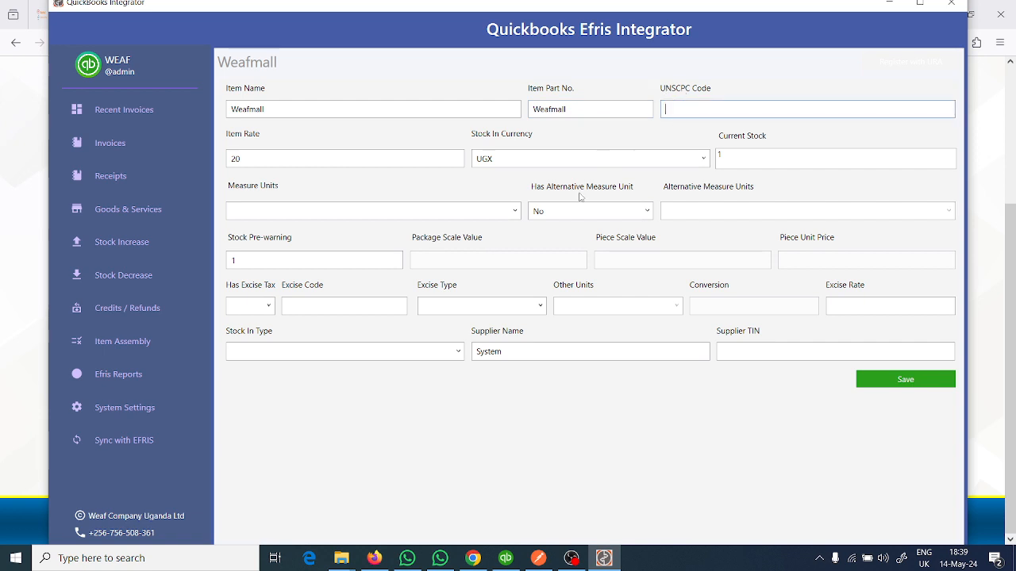
- Switch to the EFRIS portal in Firefox, start adding a product code, and search the commodity categories for "consultancy"
left_click(374, 558)
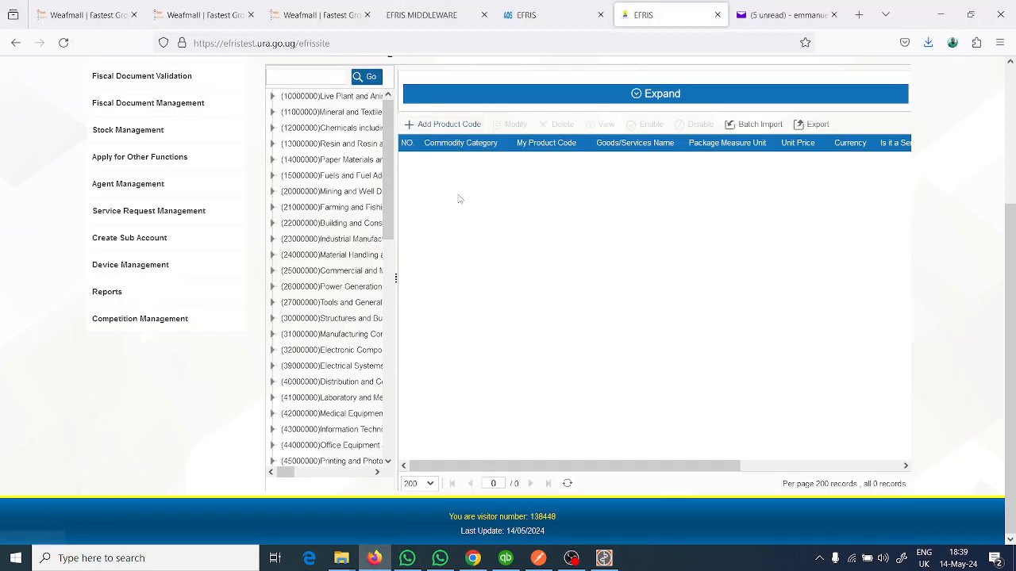
left_click(445, 127)
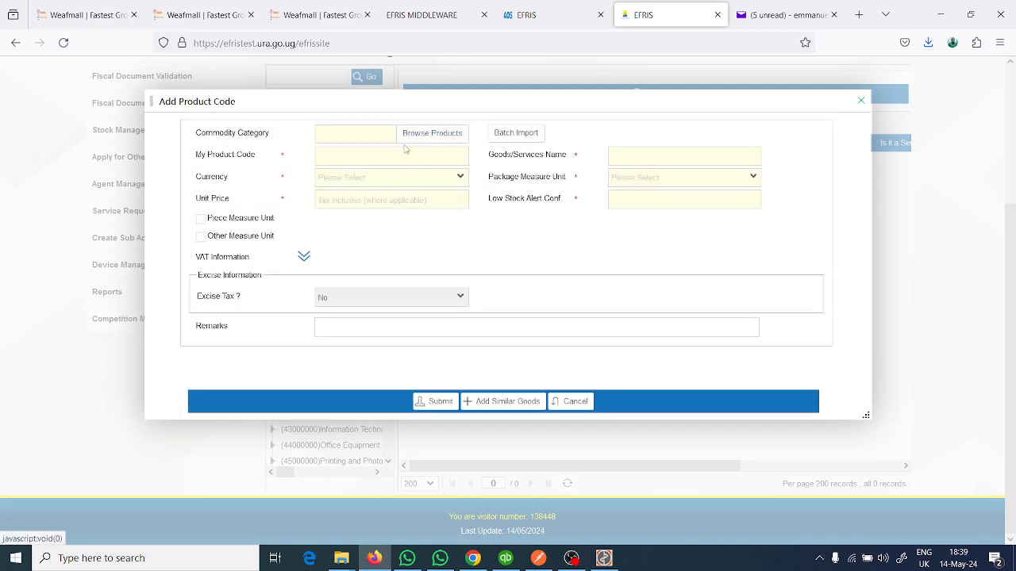
left_click(419, 136)
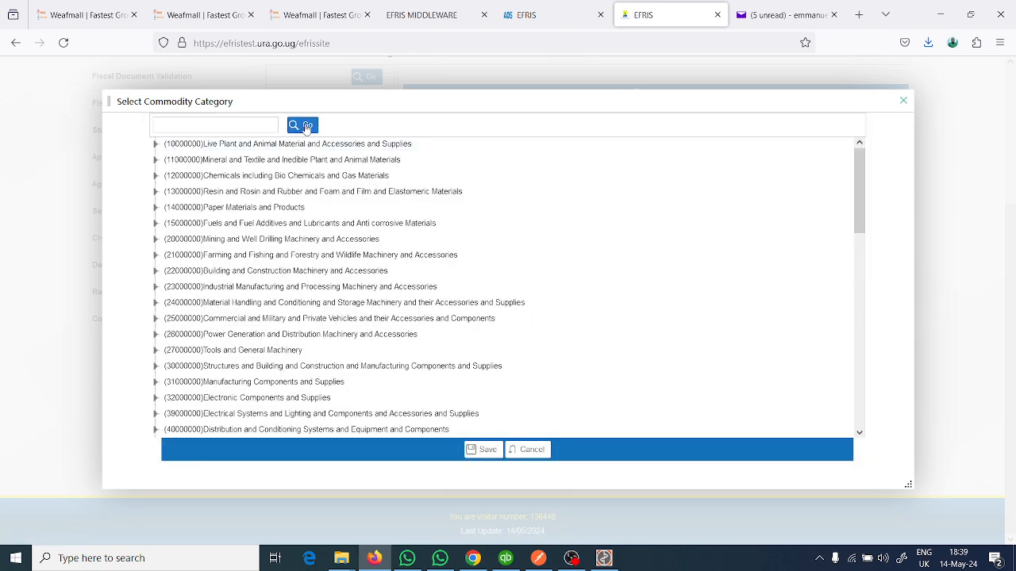
left_click(227, 125)
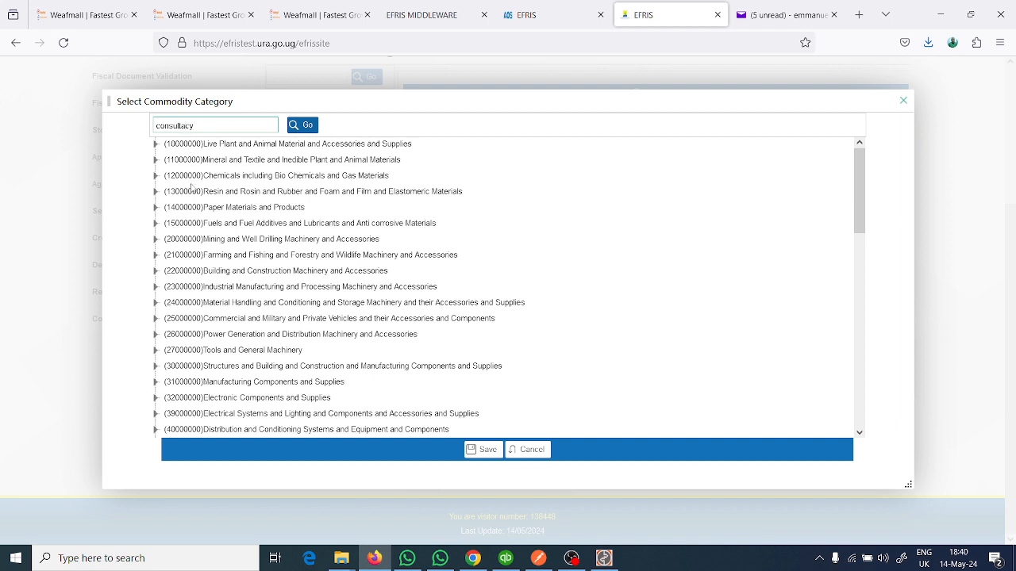
type("n")
left_click(293, 127)
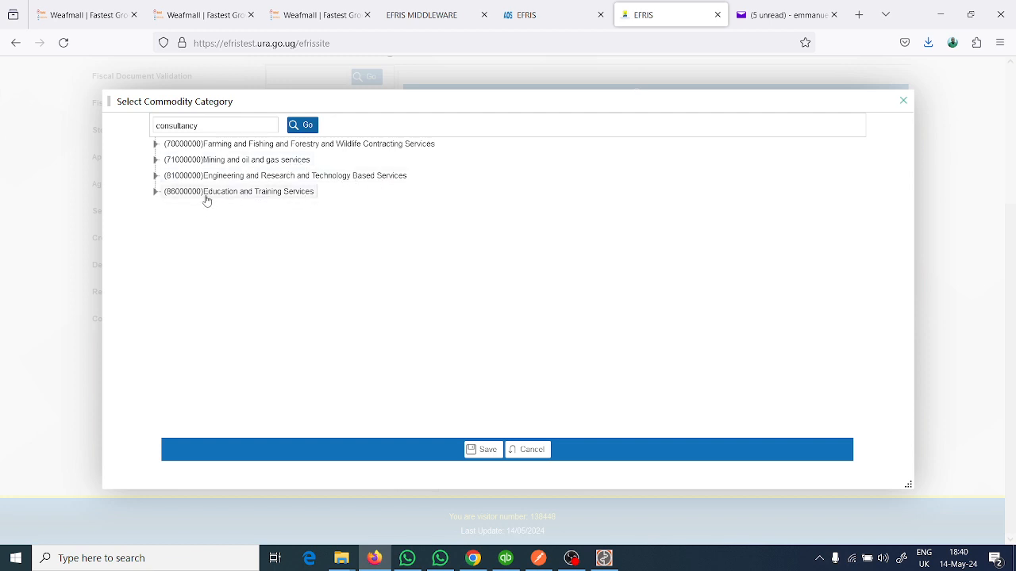
- Expand Education and Training Services down to the training planning consultancy service and highlight the category code 86000000
left_click(155, 192)
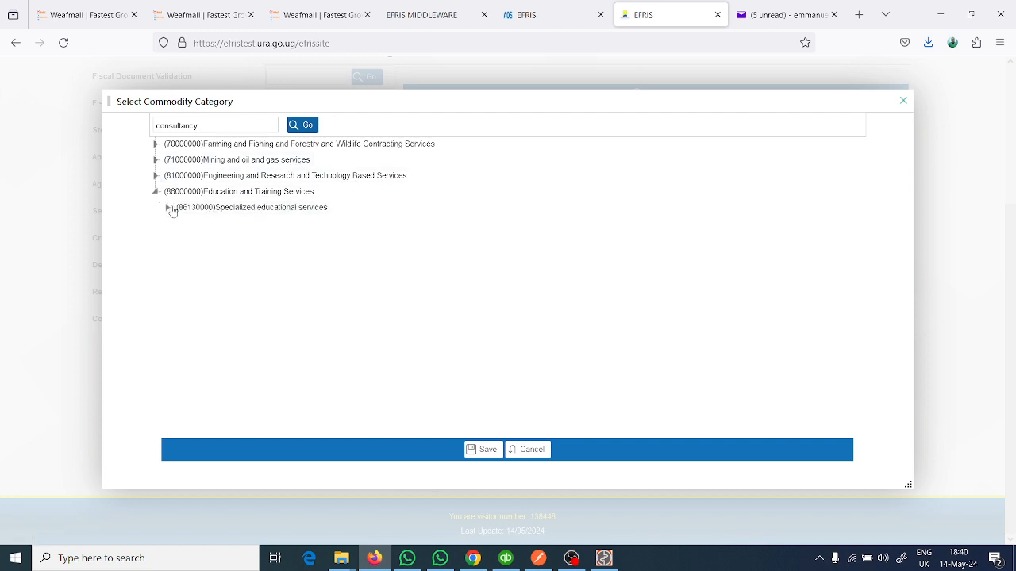
left_click(167, 207)
left_click(179, 223)
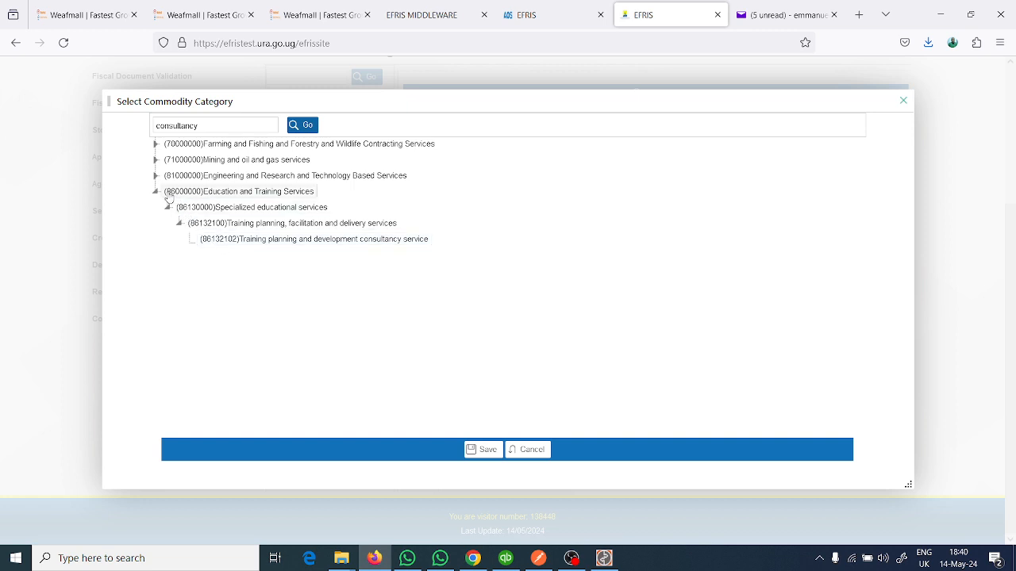
left_click_drag(166, 194, 200, 198)
key("ctrl+c")
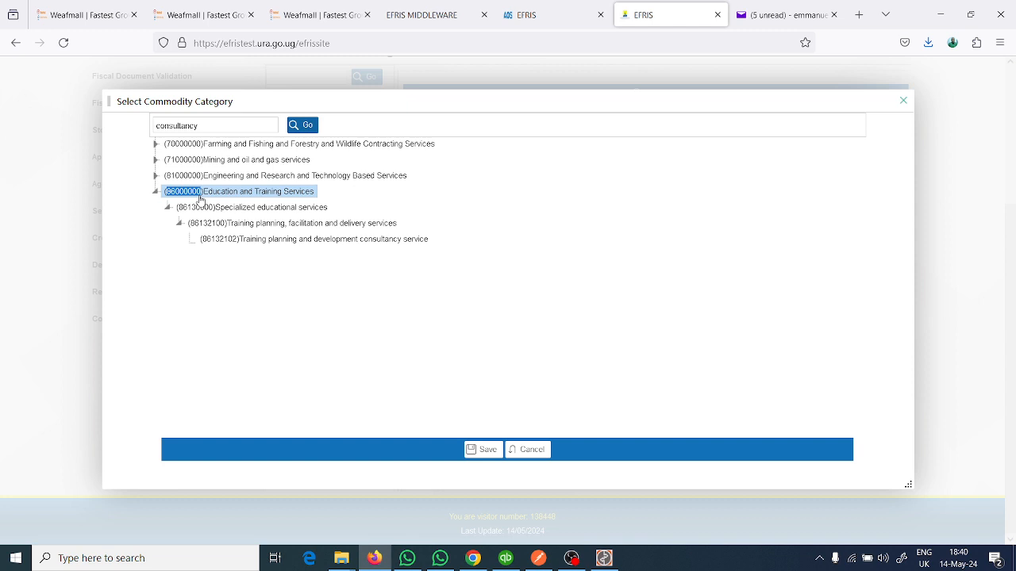
- Switch to the Quickbooks Efris Integrator and leave the Weafmall edit form for the Goods & Services list
left_click(538, 559)
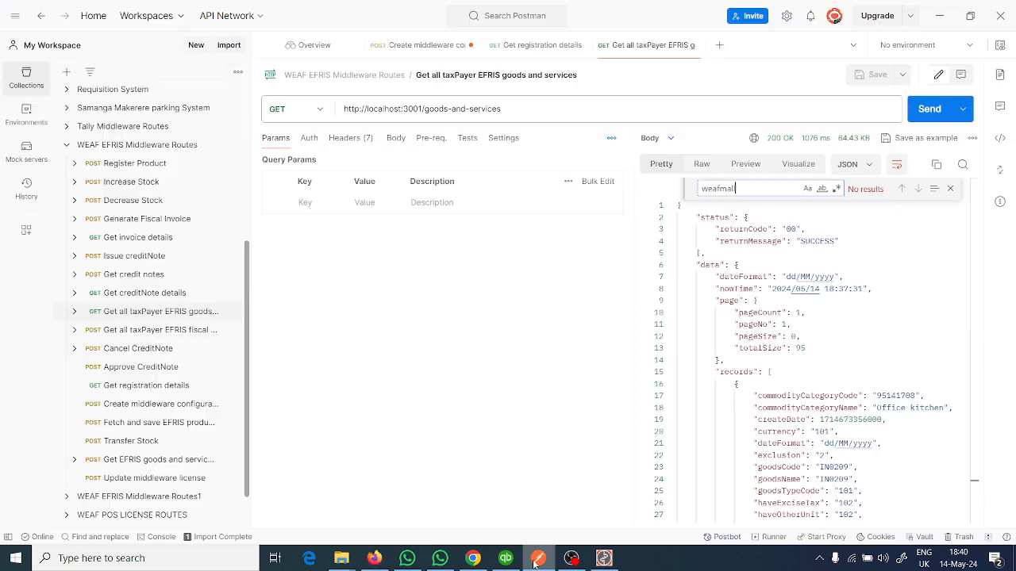
left_click(536, 560)
left_click(603, 559)
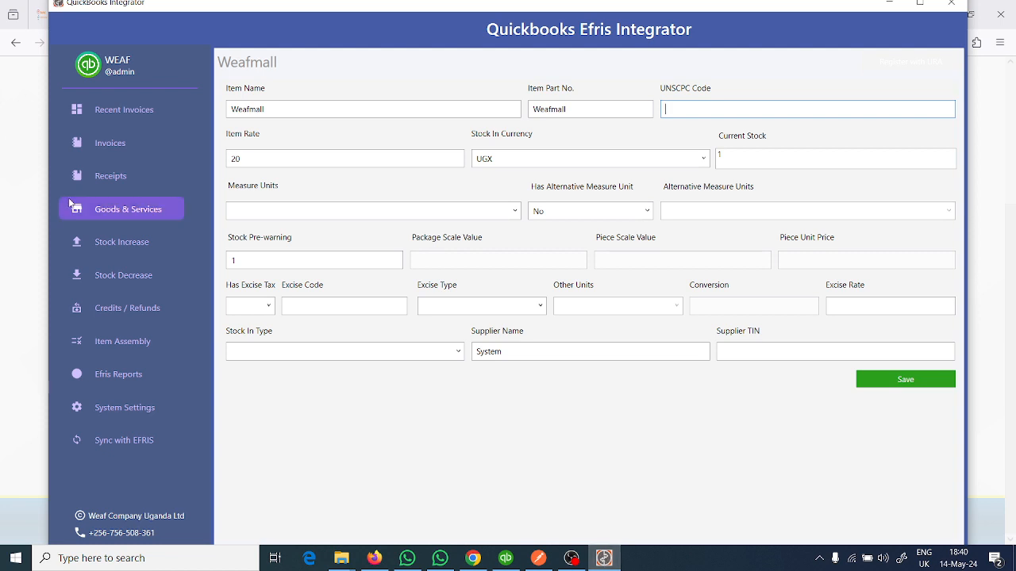
left_click(140, 211)
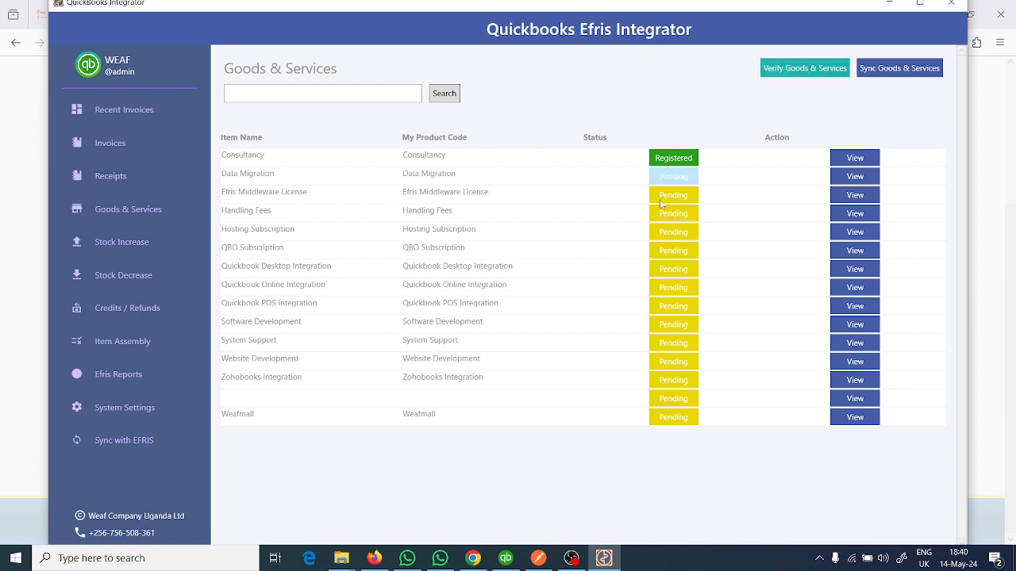
- Open the Weafmall item for editing and set its UNSCPC Code to 86000000
left_click(852, 417)
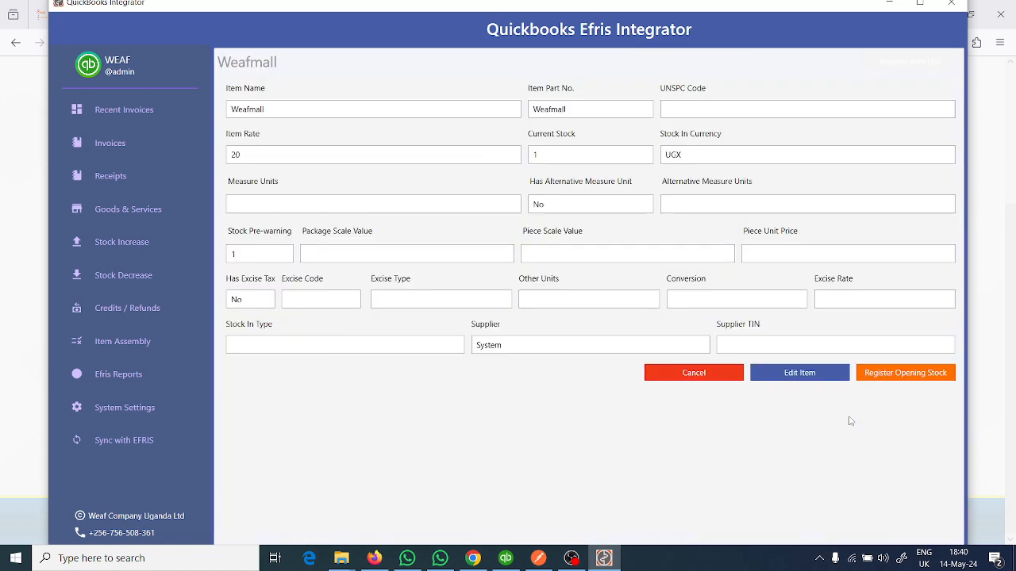
left_click(791, 372)
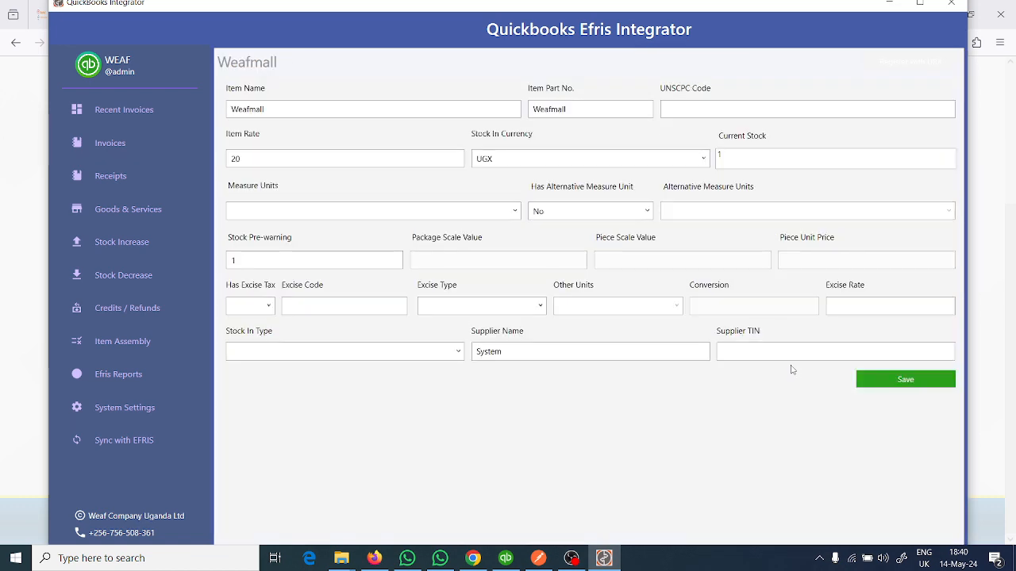
left_click(678, 108)
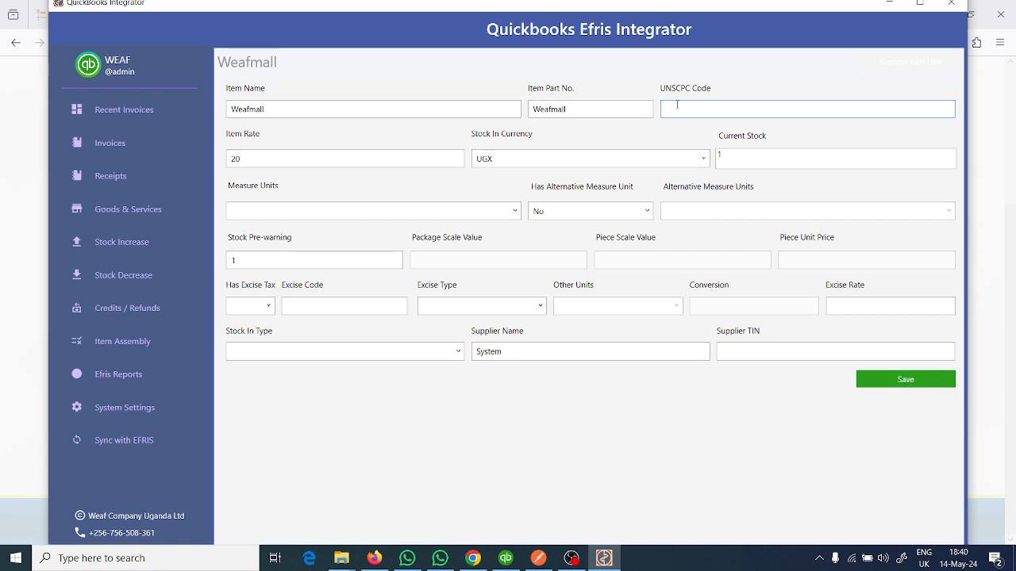
key("ctrl+v")
- Set the Weafmall item's measure units to "-" and save the item
left_click(483, 213)
left_click(483, 213)
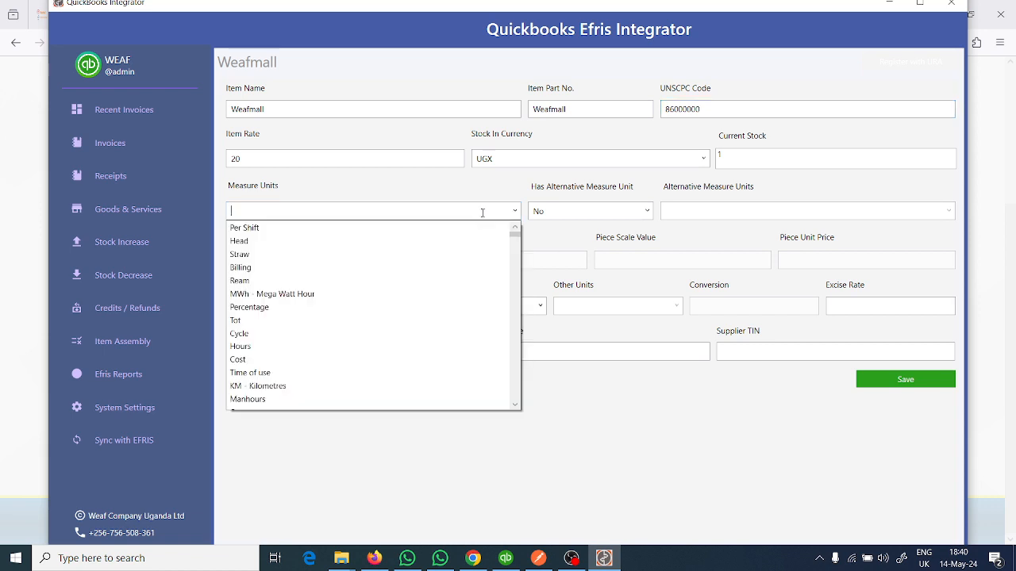
scroll(373, 317, "down", 10)
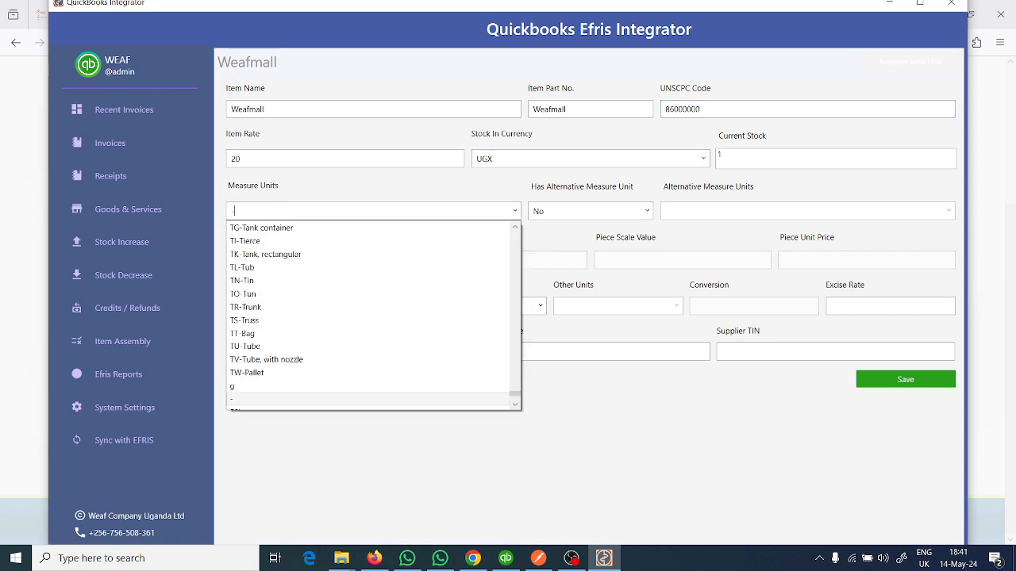
left_click(311, 401)
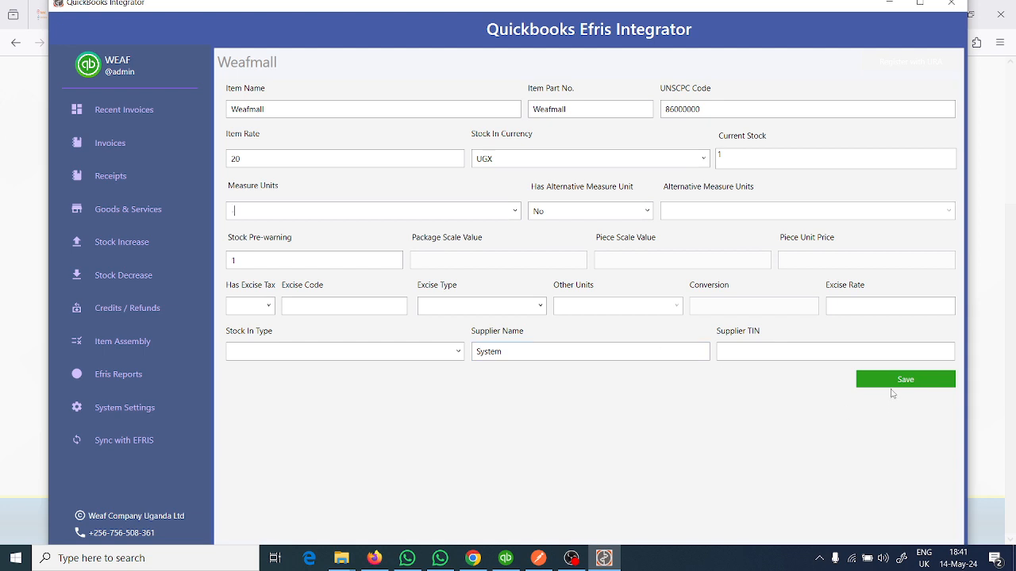
left_click(890, 384)
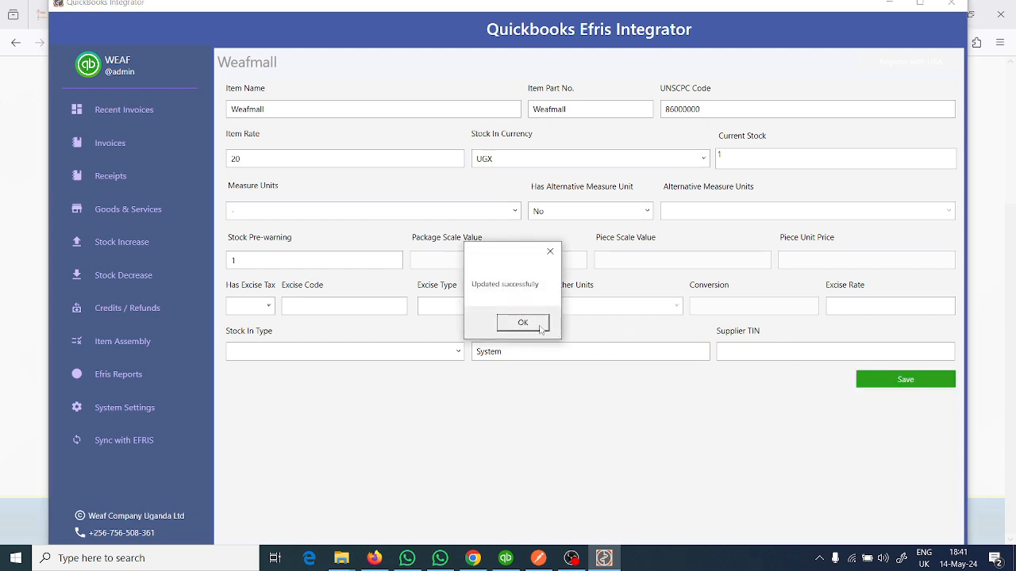
left_click(541, 328)
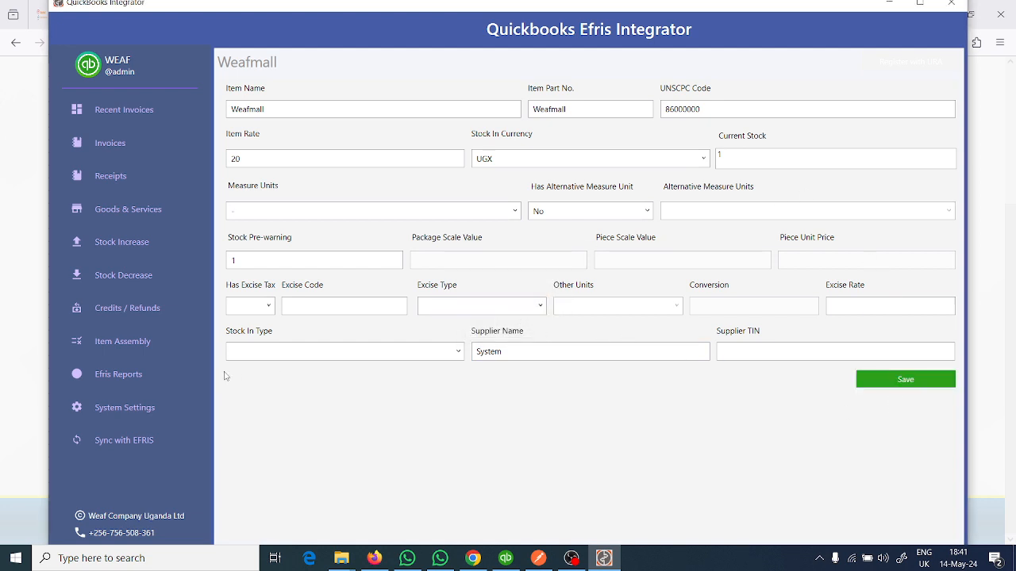
- Reopen the Weafmall item from the Goods & Services list and try to register it with URA
left_click(134, 215)
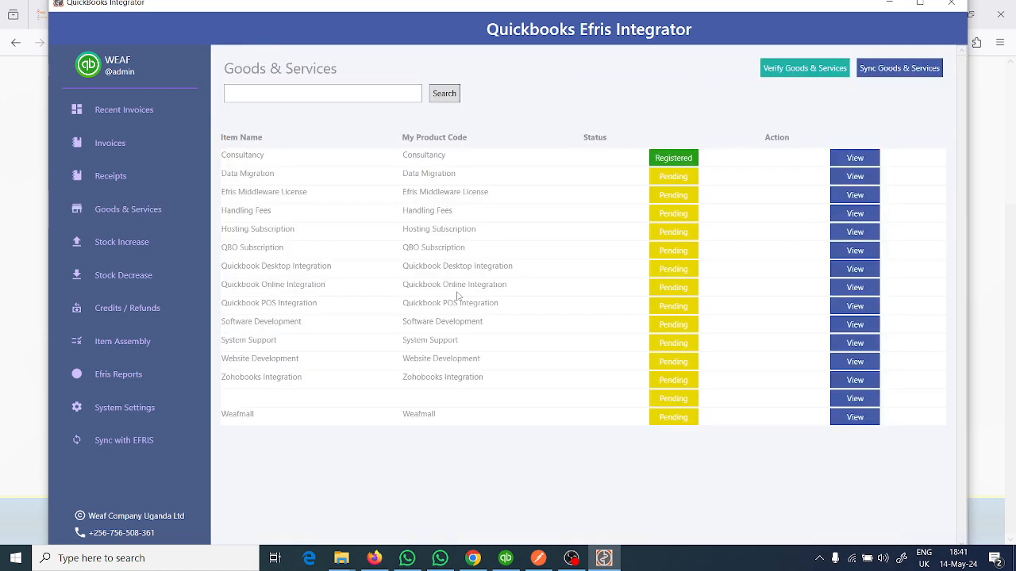
left_click(854, 417)
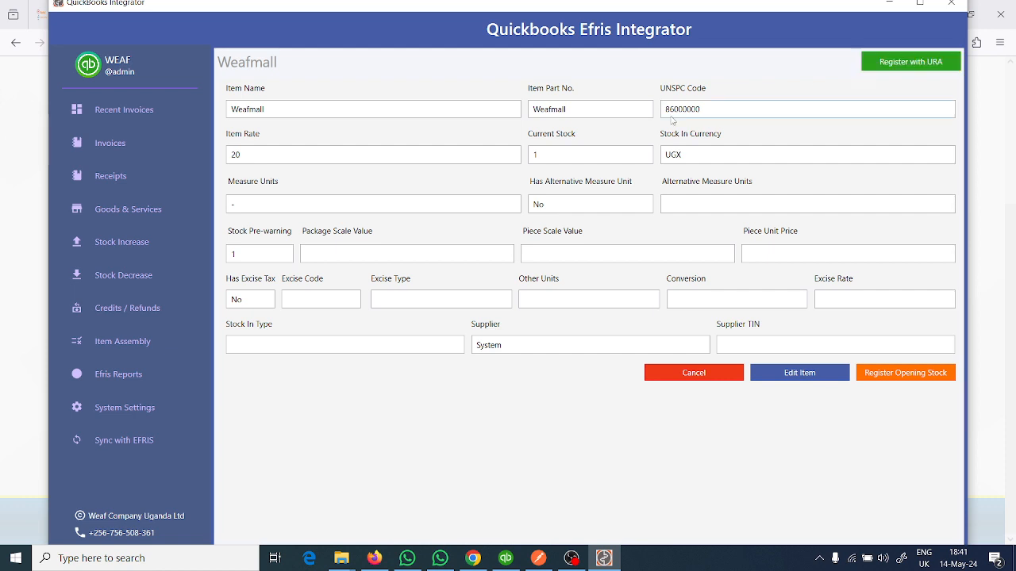
left_click(817, 560)
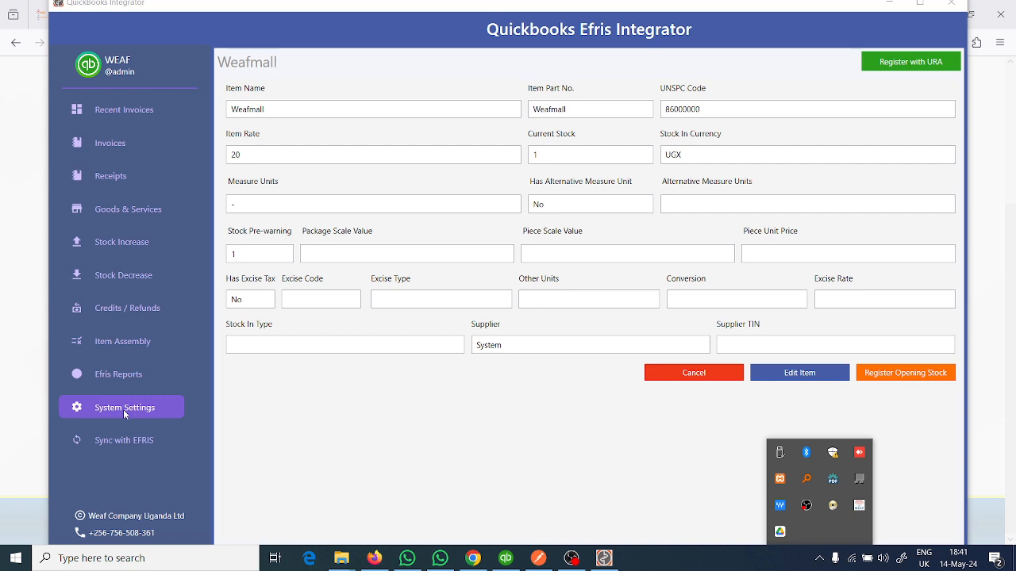
left_click(409, 419)
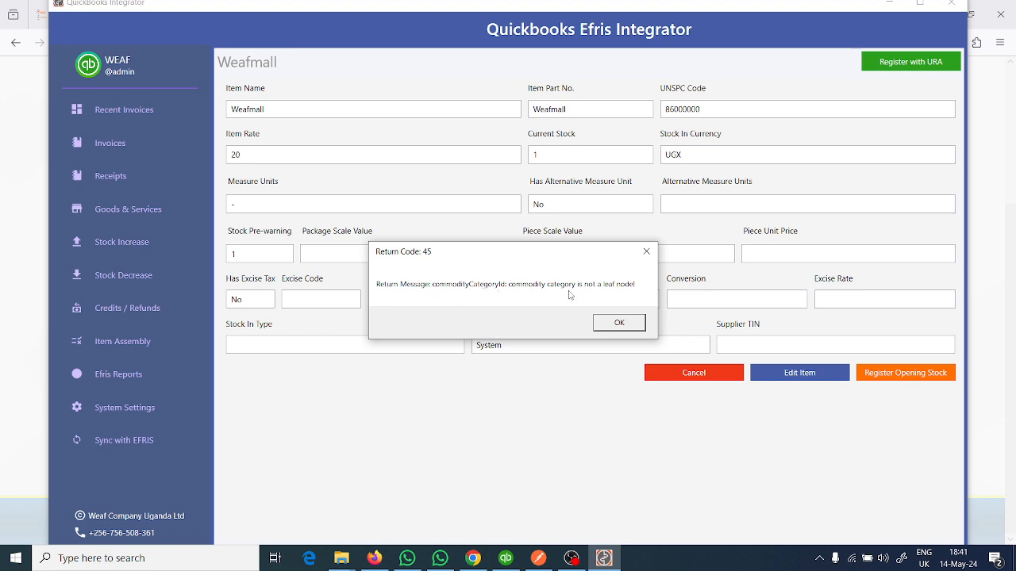
left_click(619, 326)
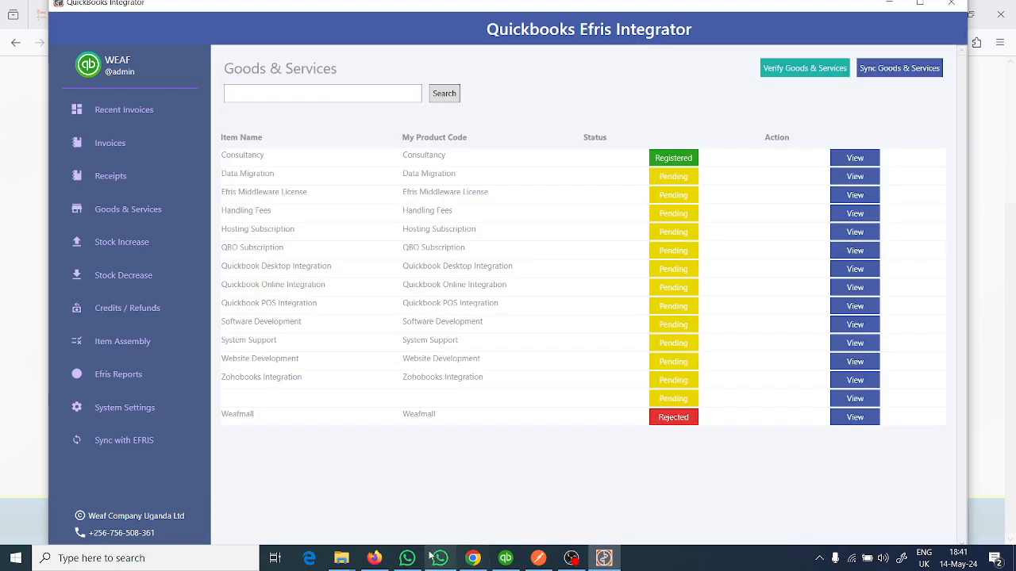
- Switch to the EFRIS portal in Firefox, copy category code 86132102 of the training planning consultancy service, and return to the Quickbooks Efris Integrator
left_click(374, 558)
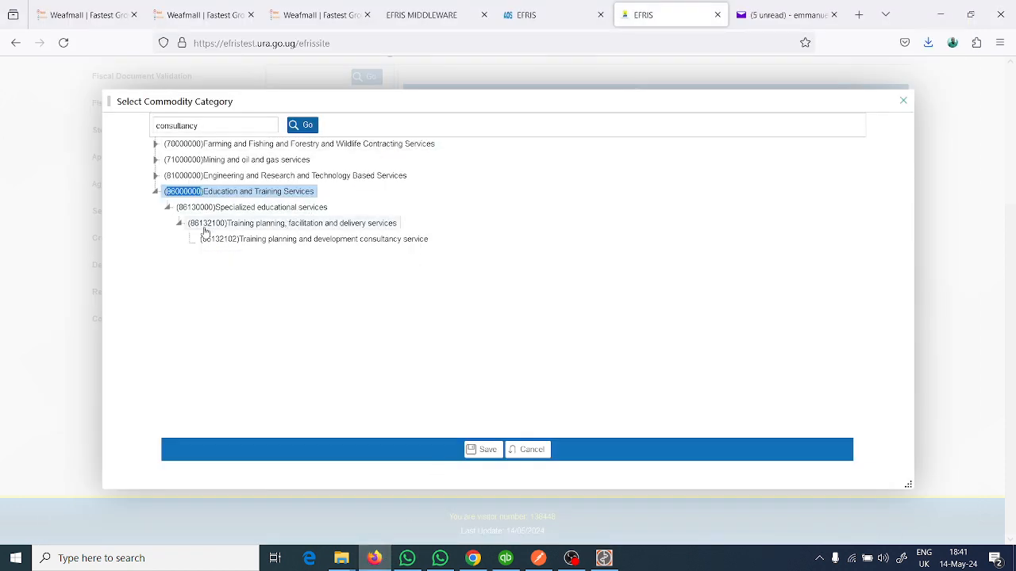
left_click_drag(205, 246, 242, 247)
key("ctrl+c")
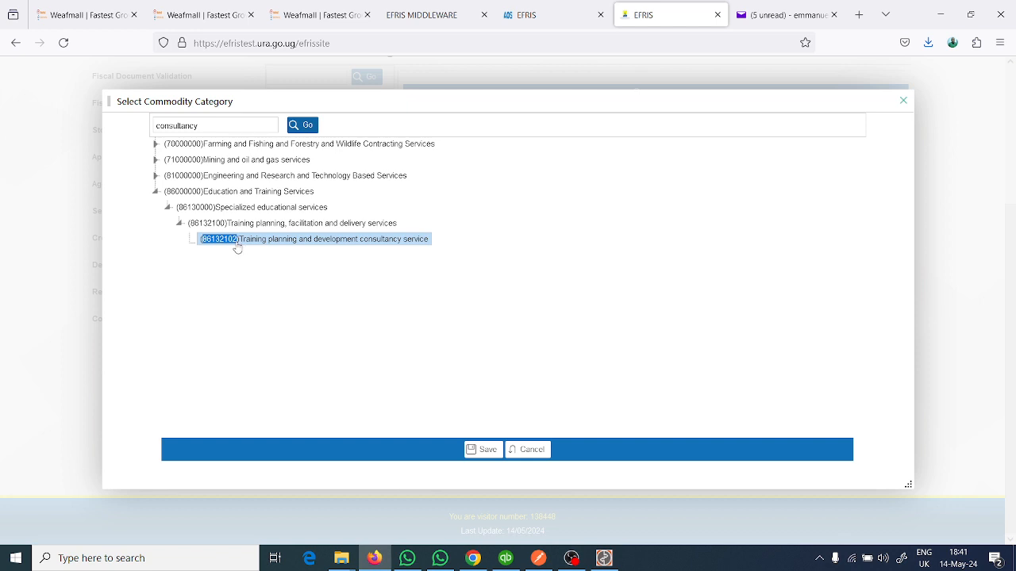
left_click(604, 558)
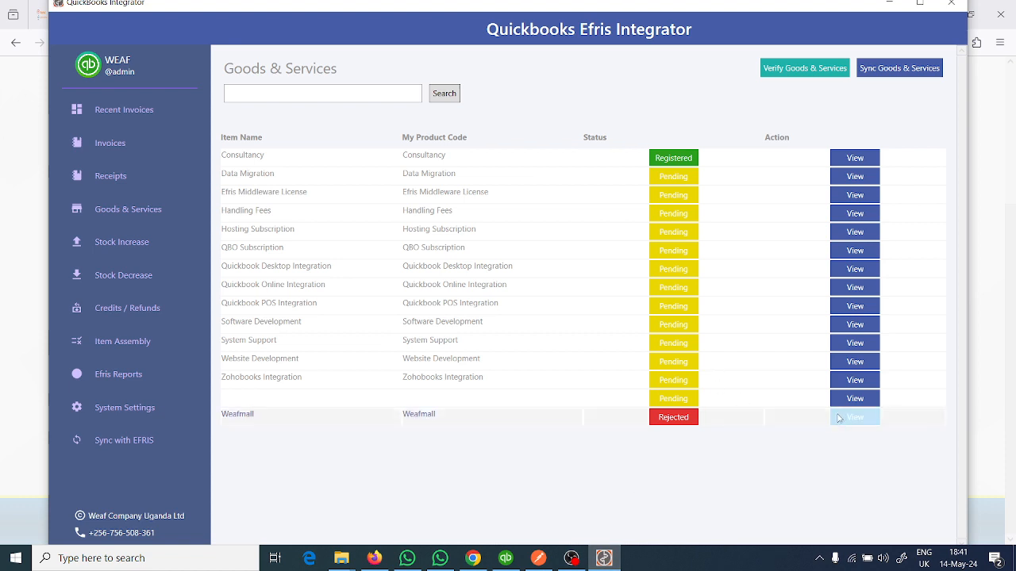
- Edit the Weafmall item, replace its UNSCPC Code with 86132102, and save the item
left_click(841, 417)
left_click(790, 378)
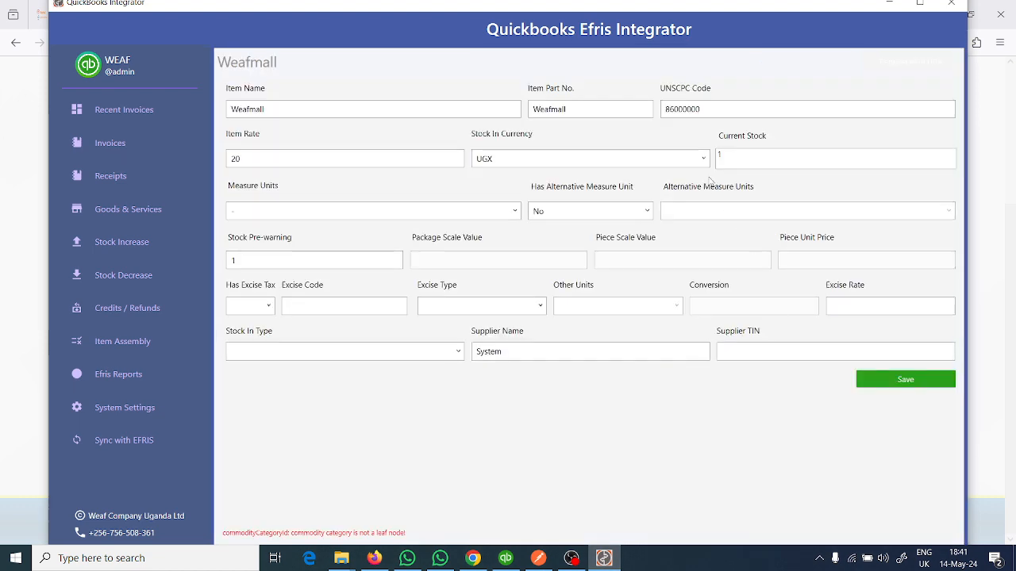
double_click(682, 110)
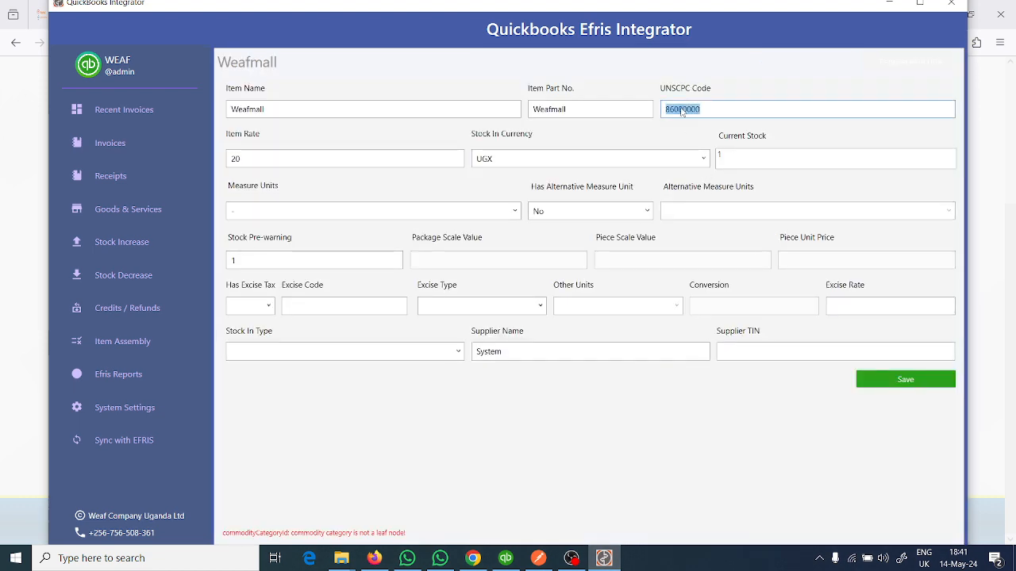
key("ctrl+v")
left_click(873, 379)
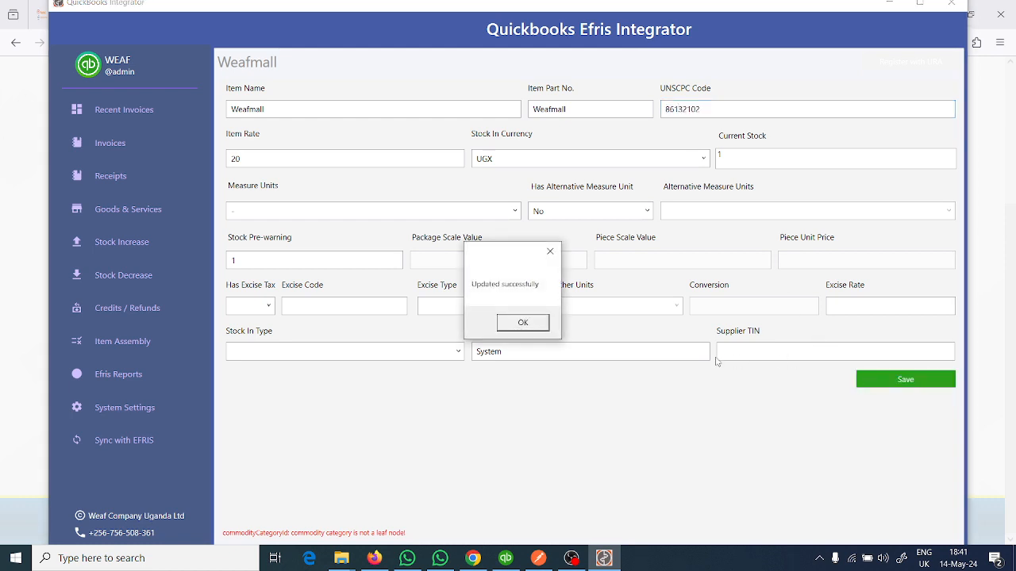
left_click(523, 322)
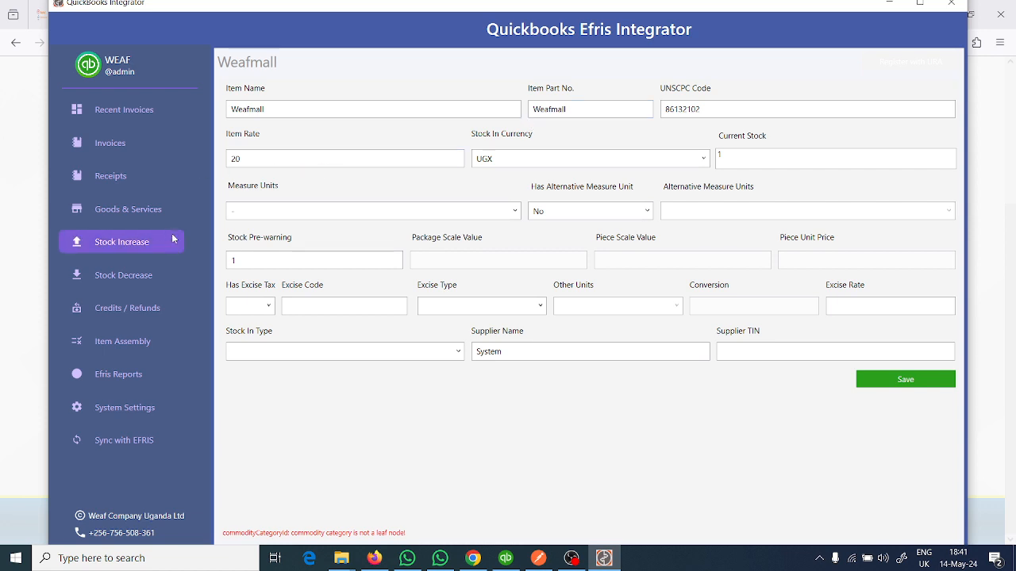
- Reopen the Weafmall item from the Goods & Services list and register it with URA
left_click(138, 208)
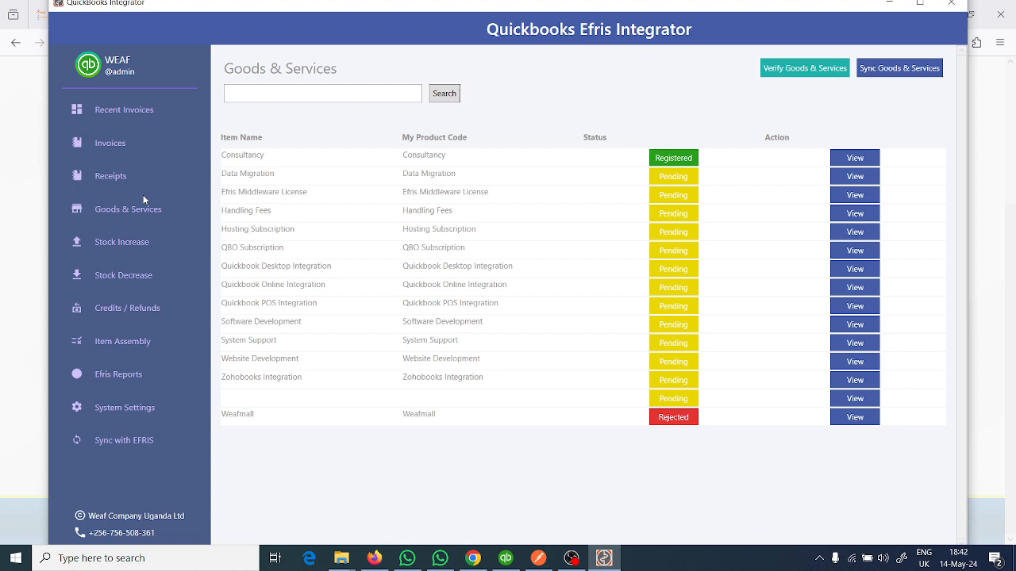
left_click(849, 421)
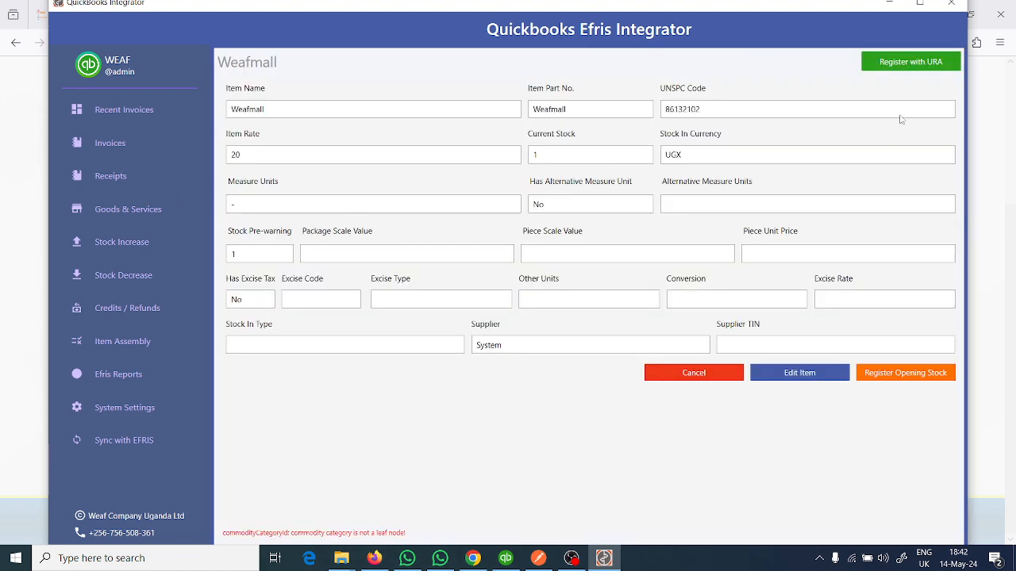
left_click(919, 67)
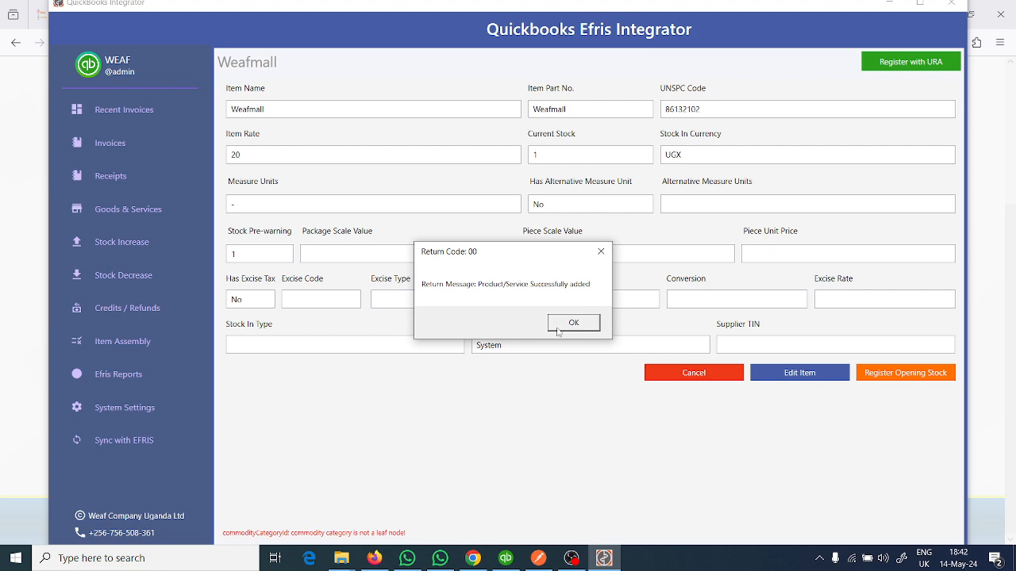
left_click(571, 323)
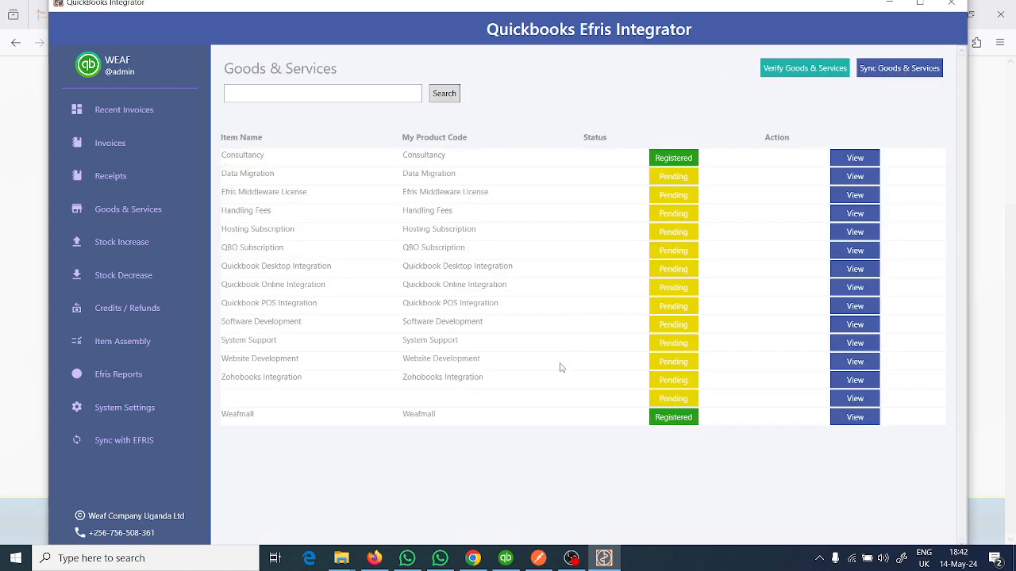
- Switch to Postman, resend the request for all taxpayer EFRIS goods and services, and check the totalSize value in the response
left_click(538, 558)
left_click(929, 109)
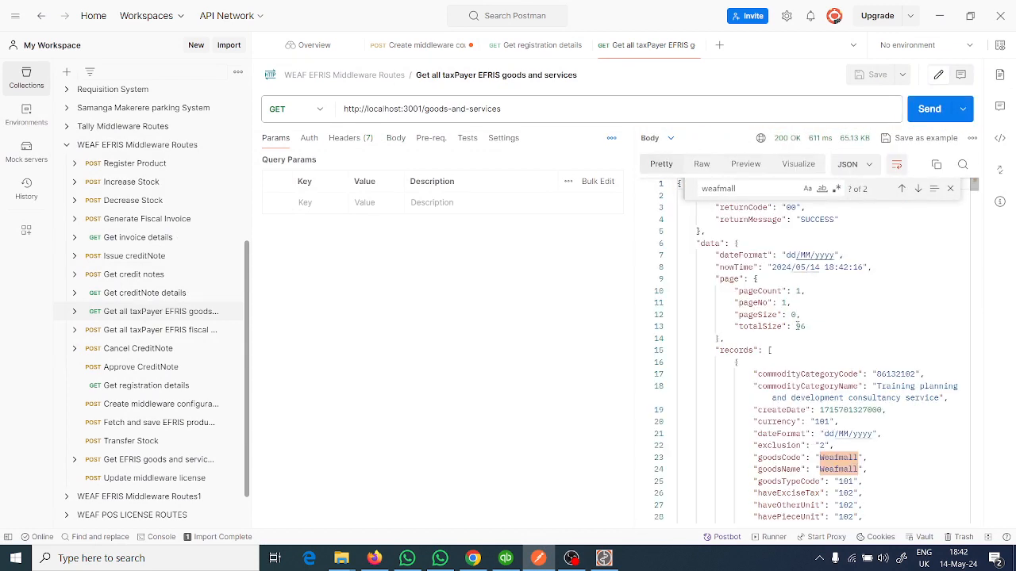
left_click(798, 326)
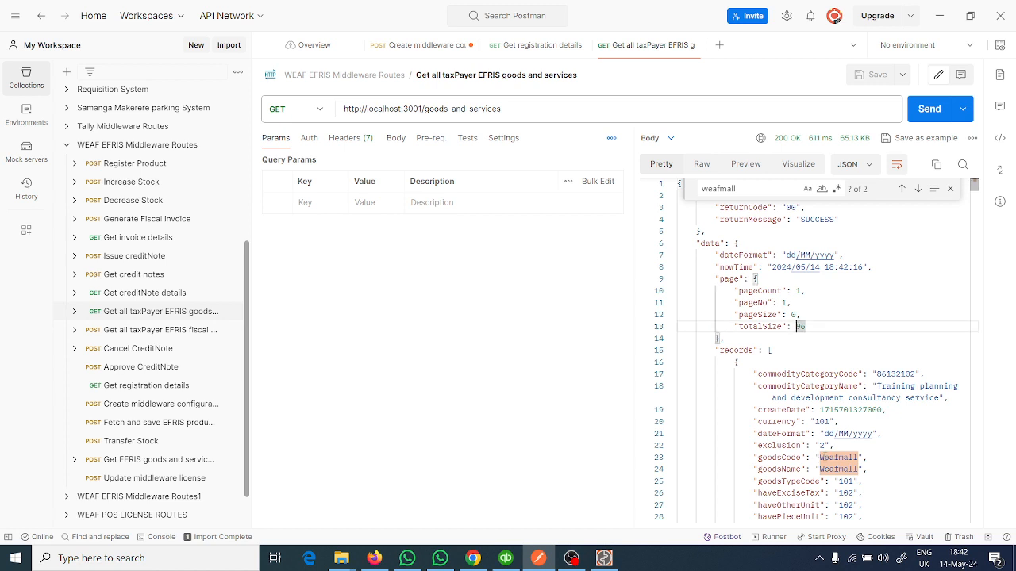
- Switch to the EFRIS portal in Firefox, close the commodity category selection, search the goods for "weafmall", and review the record's columns
left_click(374, 558)
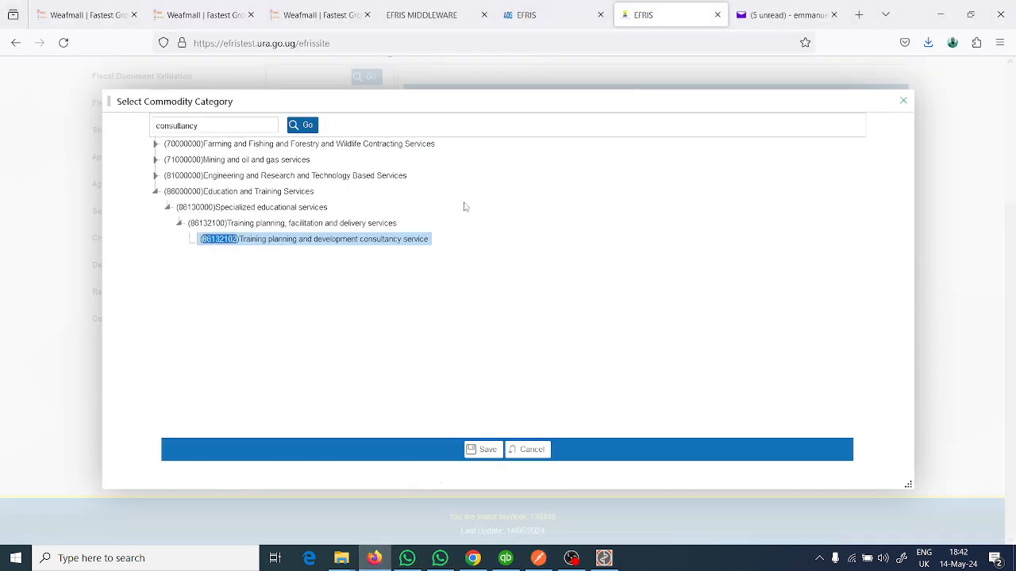
left_click(903, 101)
left_click(860, 101)
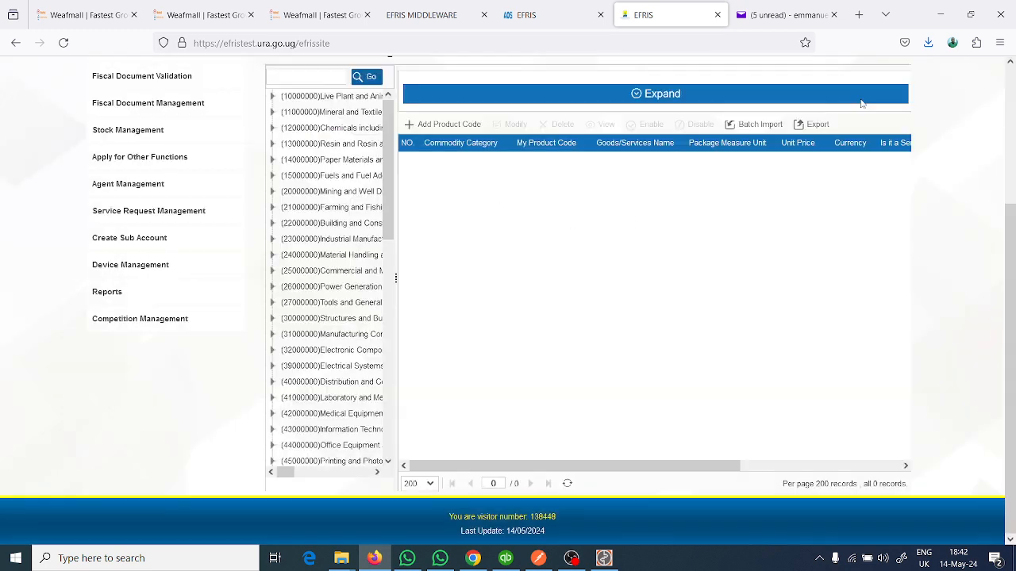
left_click(635, 102)
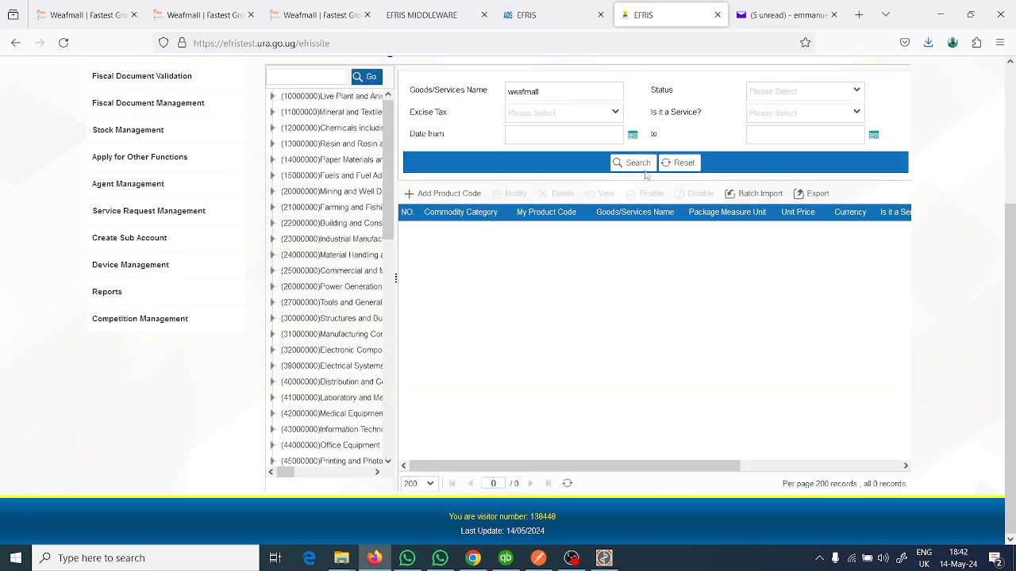
left_click(639, 164)
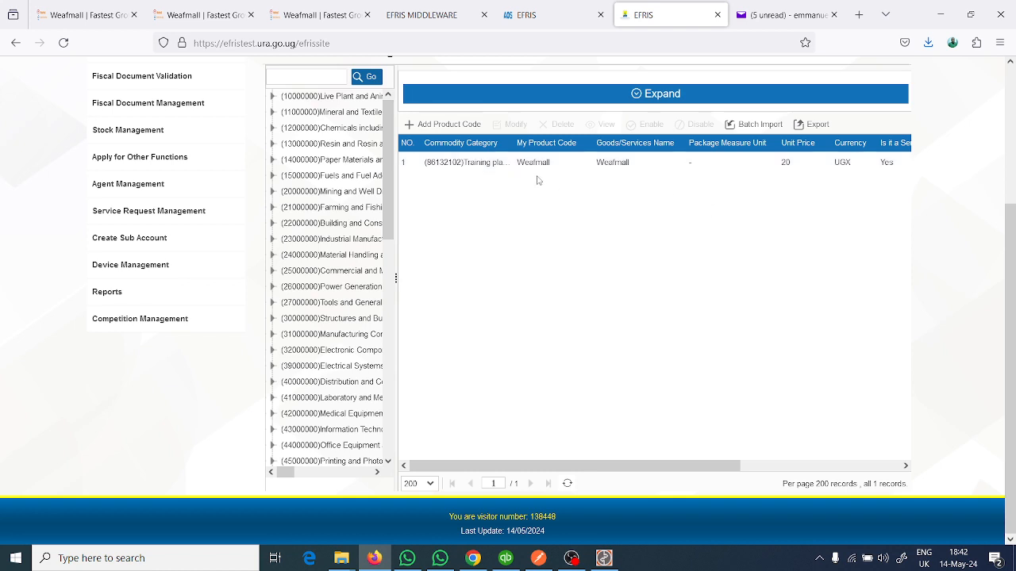
left_click_drag(699, 465, 918, 451)
left_click_drag(831, 451, 612, 416)
- Switch to the Quickbooks Efris Integrator and verify the goods and services
left_click(604, 557)
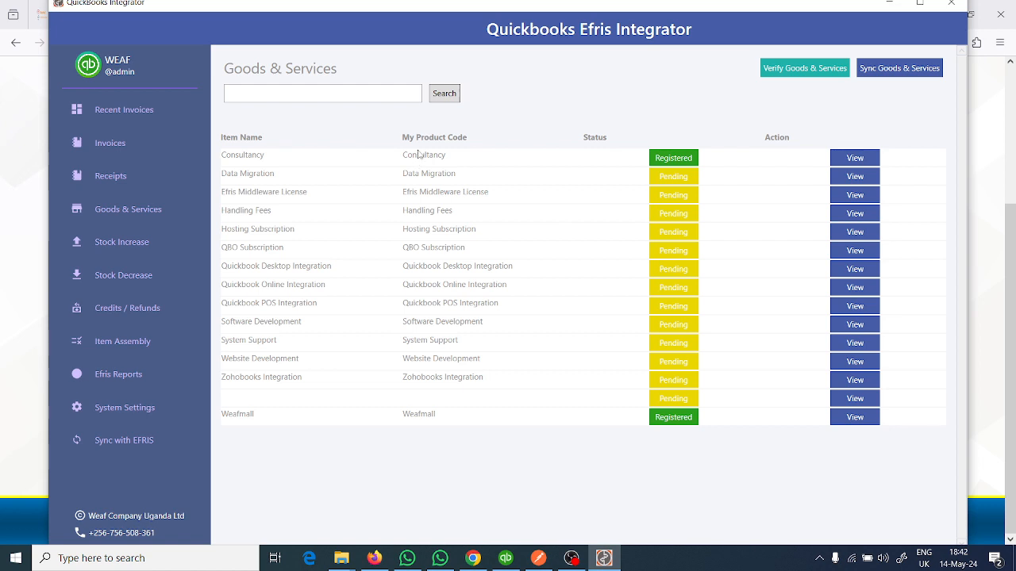
left_click(793, 72)
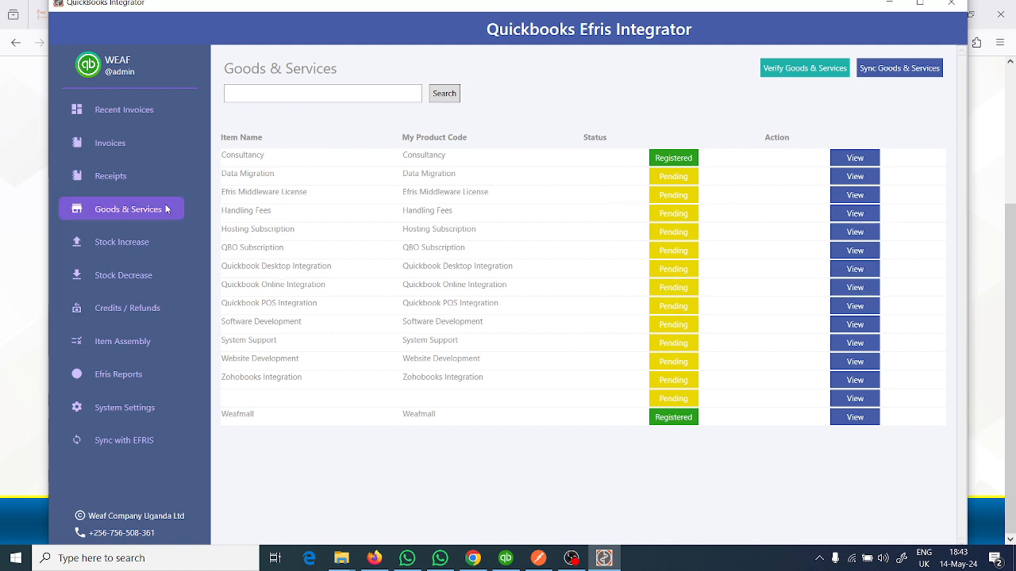
- Open the pending Weaf receipt dated 14-May-24 from the receipts list and generate its preview
left_click(120, 175)
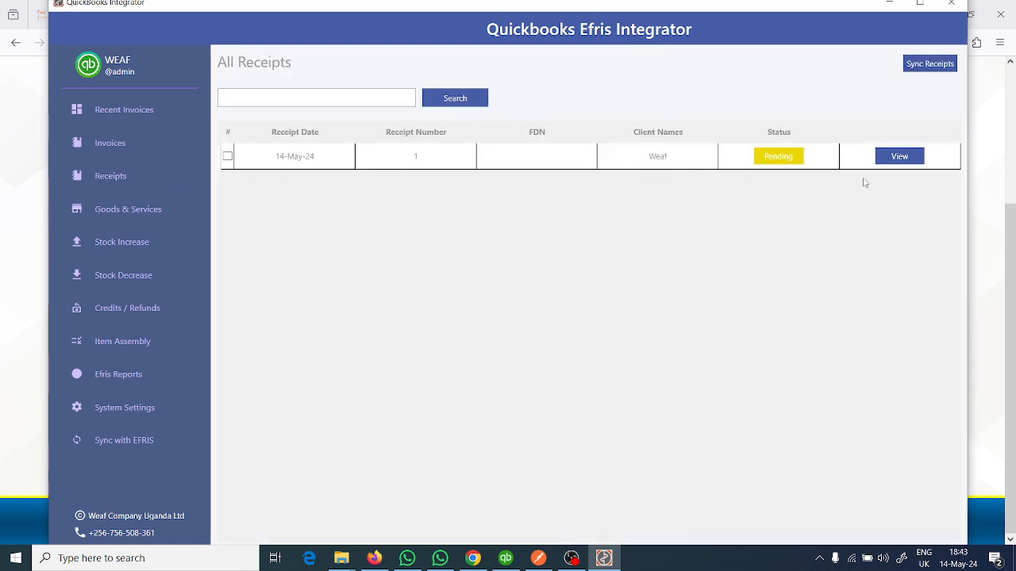
left_click(897, 163)
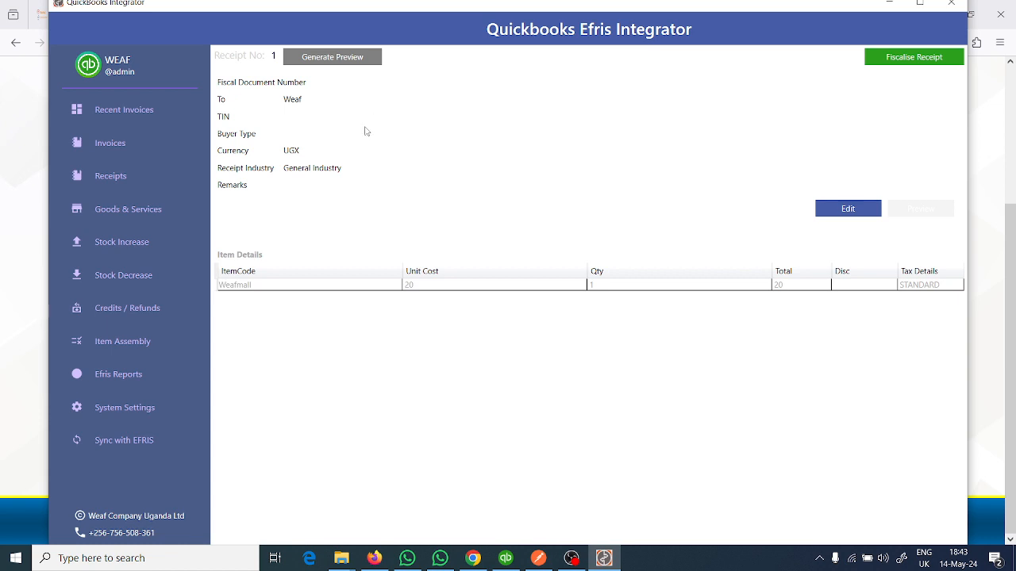
left_click(327, 59)
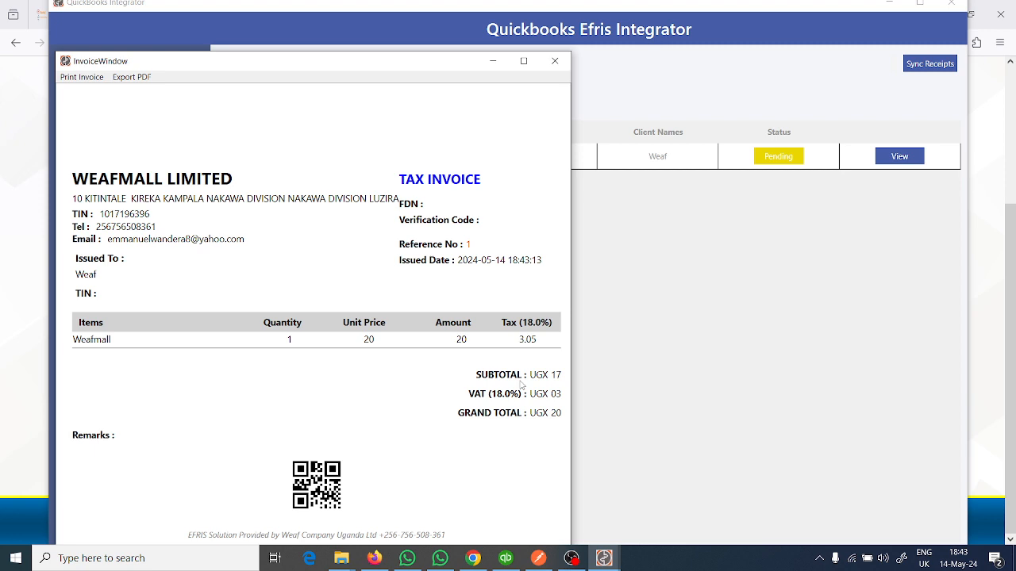
- Close the receipt preview, set Issue POS Receipt to Yes in the system settings, and save the configuration
left_click(558, 65)
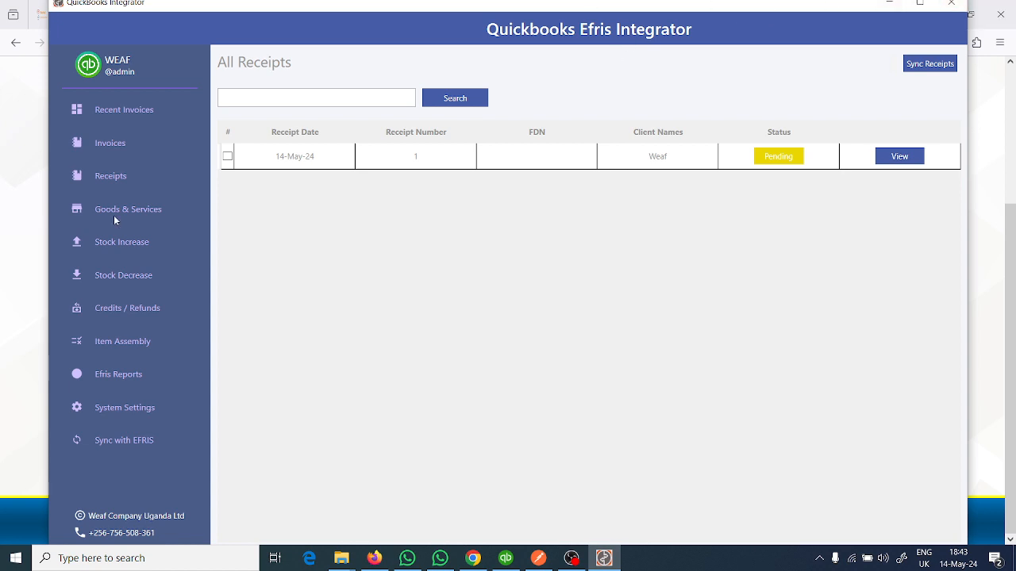
left_click(113, 407)
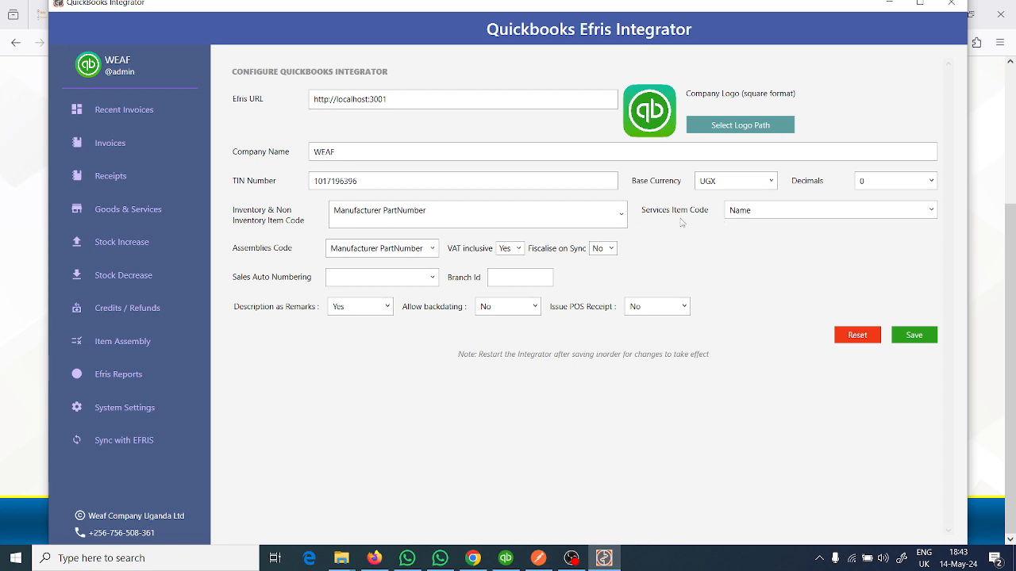
left_click(684, 307)
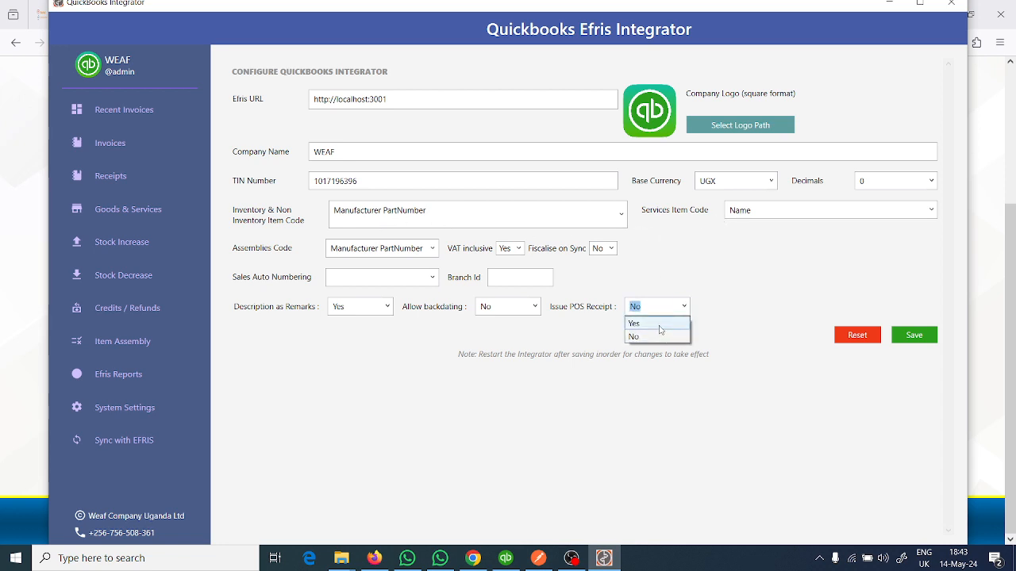
left_click(659, 324)
left_click(914, 334)
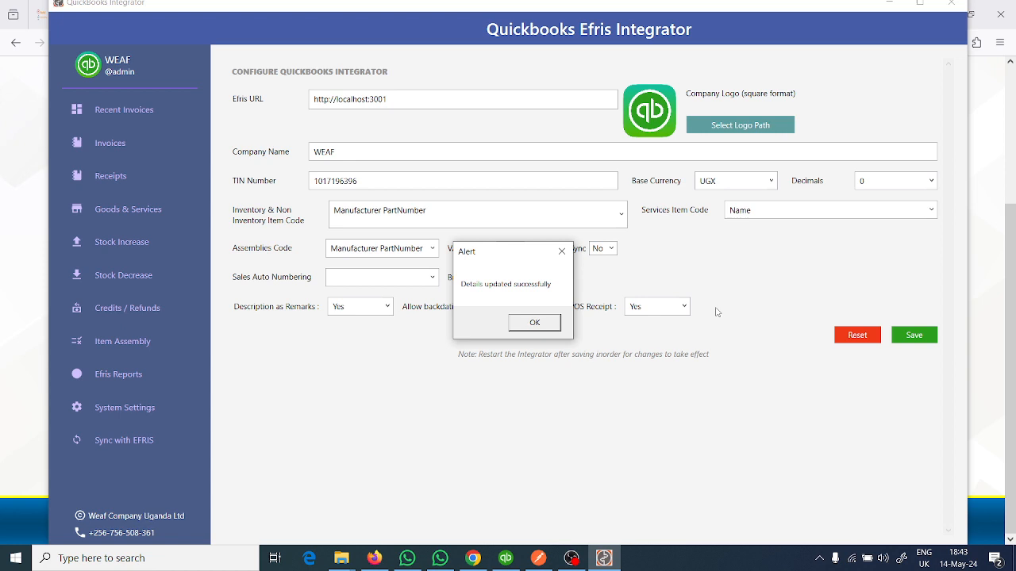
left_click(557, 325)
- Reopen receipt number 1 from the receipts list, generate its preview with the changed setting, and close the preview
left_click(102, 176)
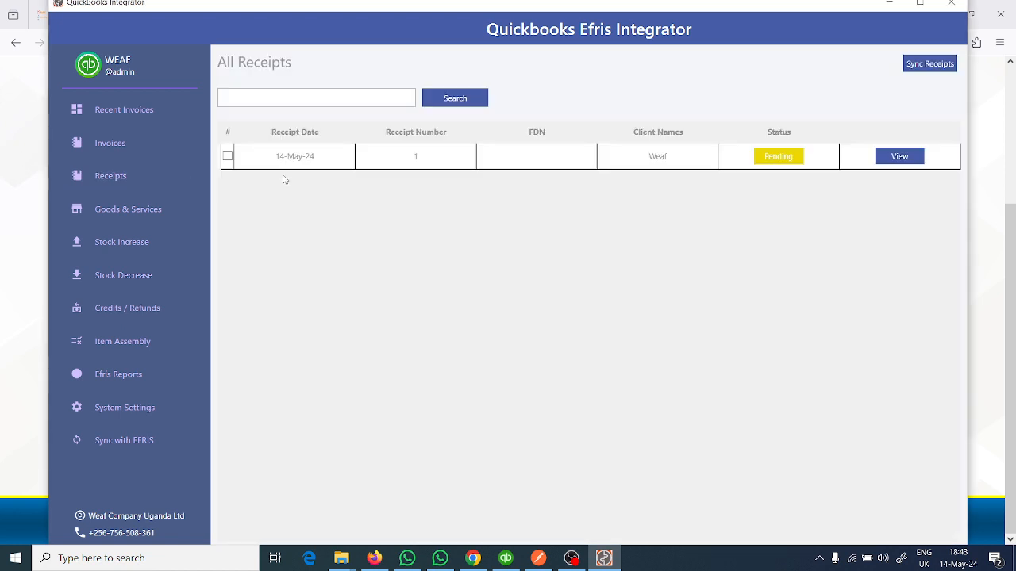
left_click(885, 162)
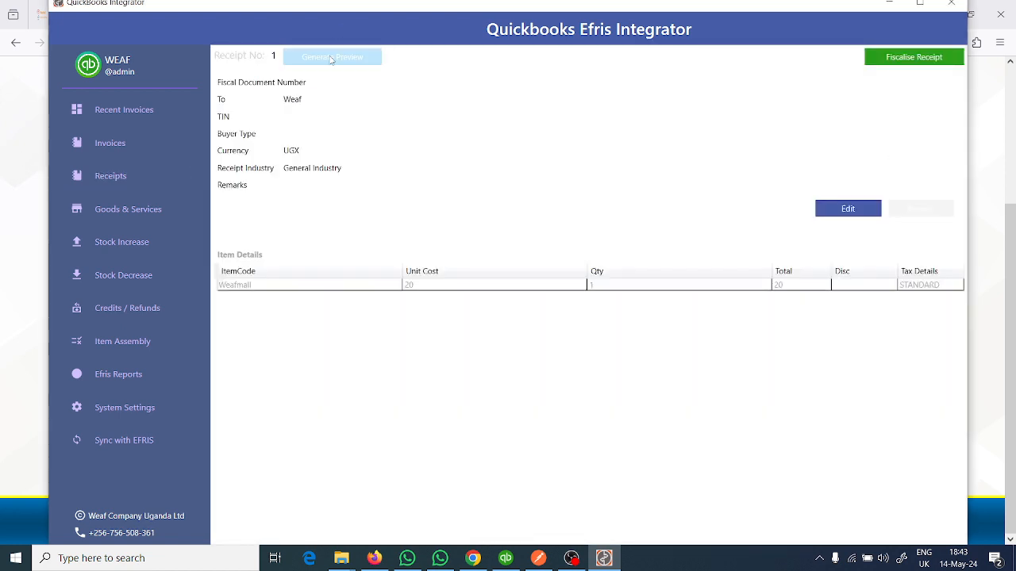
left_click(331, 58)
left_click(573, 79)
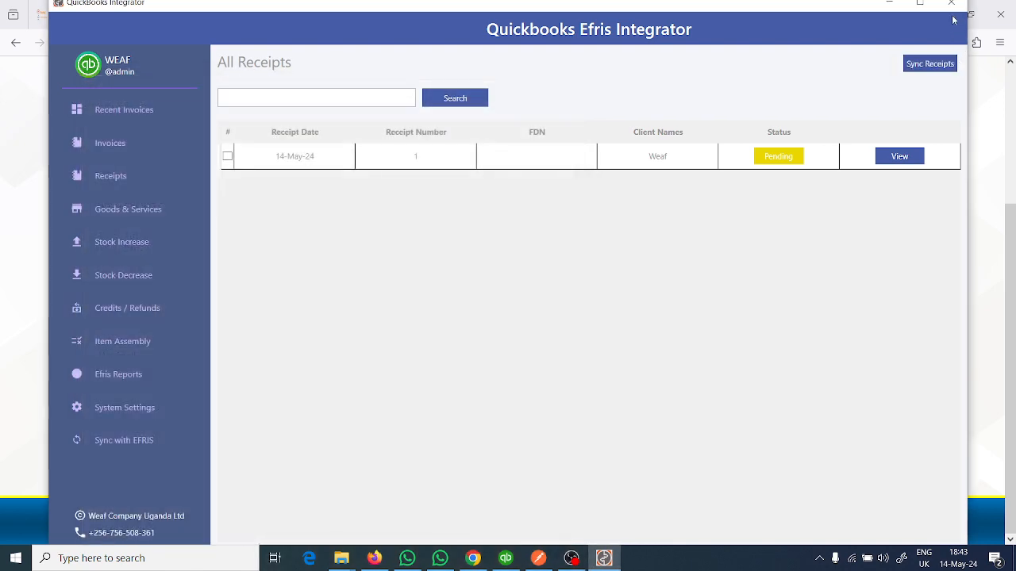
- Close the Quickbooks Efris Integrator, minimize the browser, and relaunch the integrator from the desktop
left_click(951, 3)
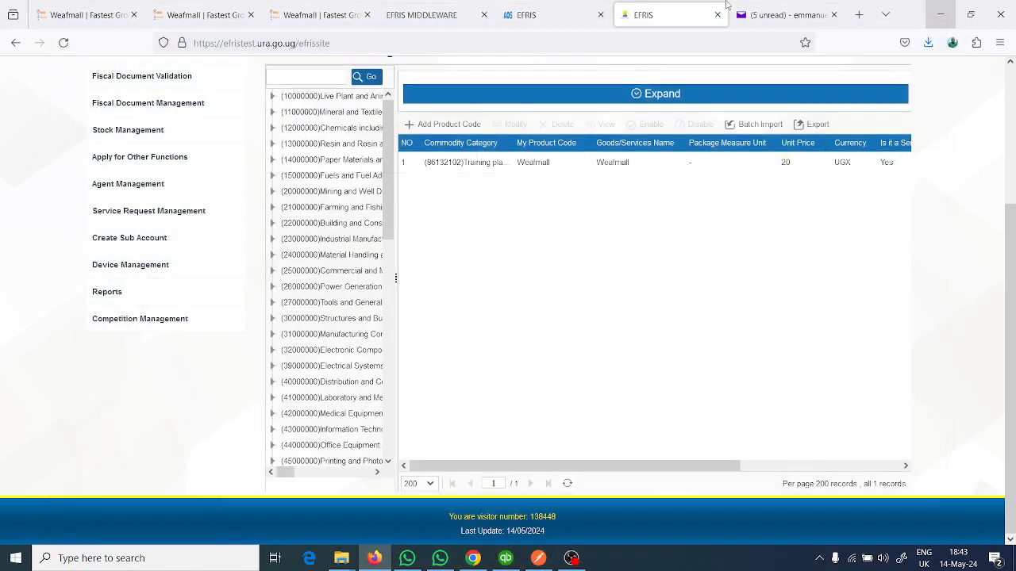
left_click(937, 10)
left_click(936, 9)
left_click(938, 9)
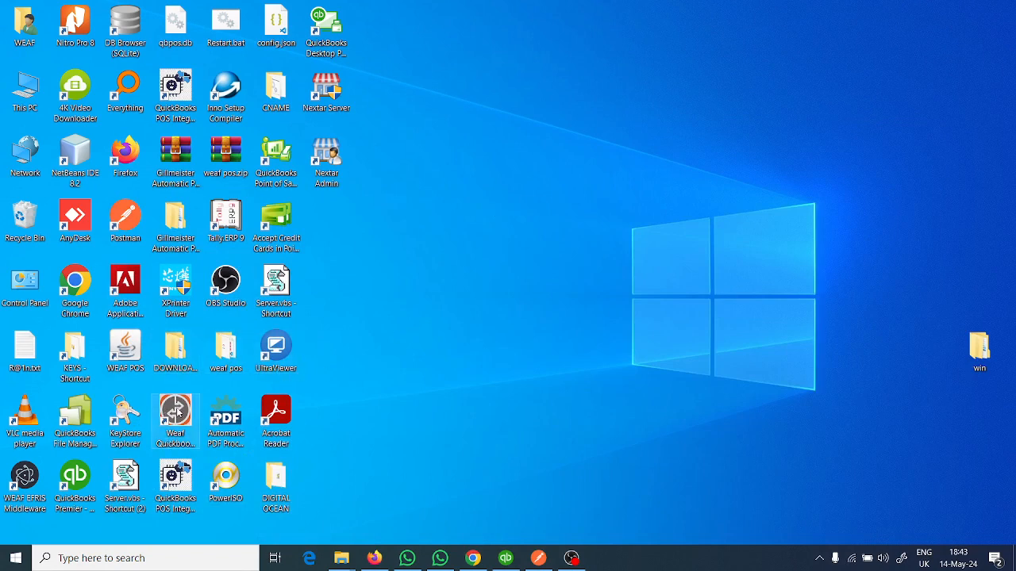
left_click(178, 409)
double_click(178, 409)
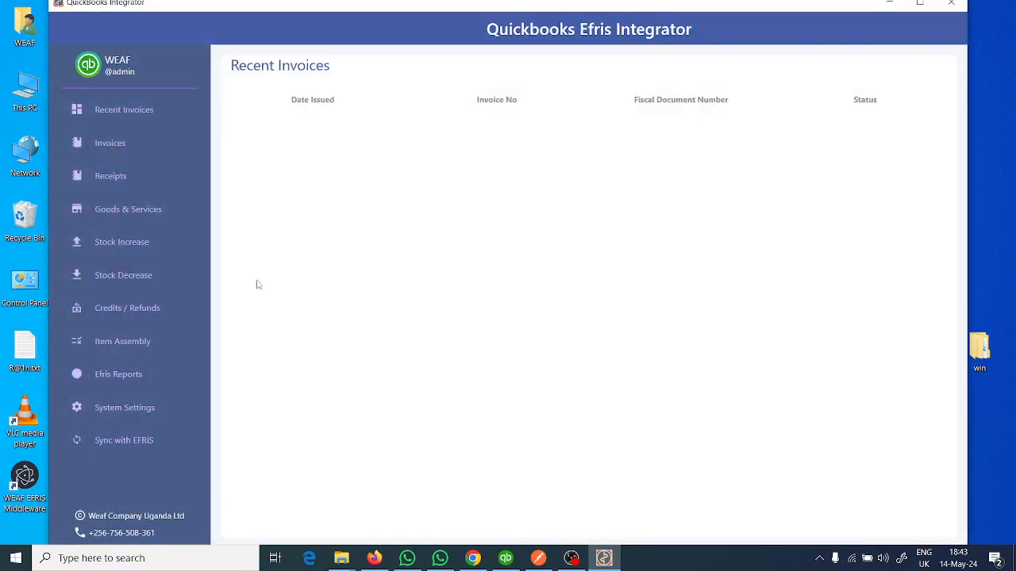
- Preview receipt number 1 in the restarted integrator, close the preview, and check the Issue POS Receipt setting
left_click(122, 175)
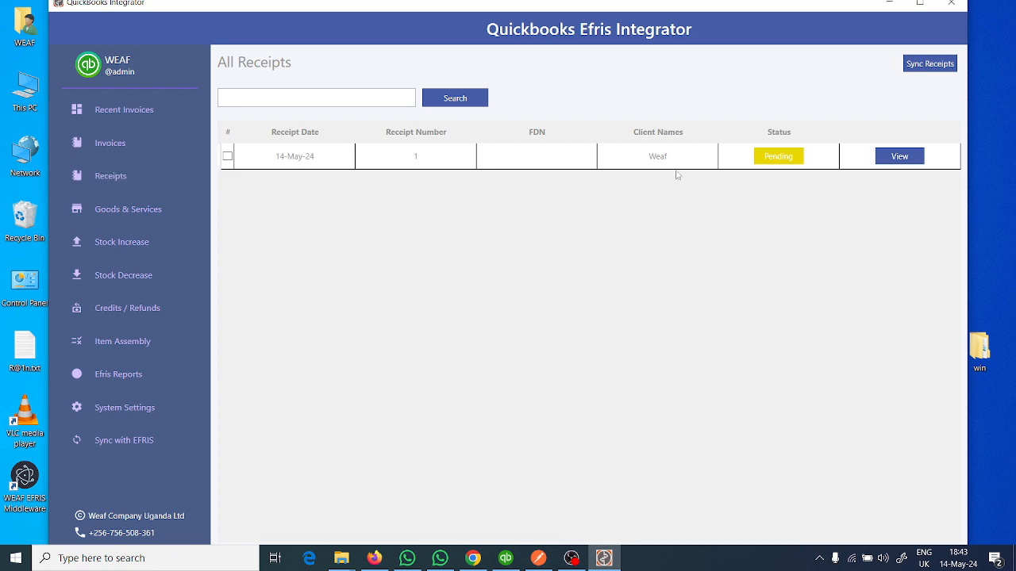
left_click(911, 163)
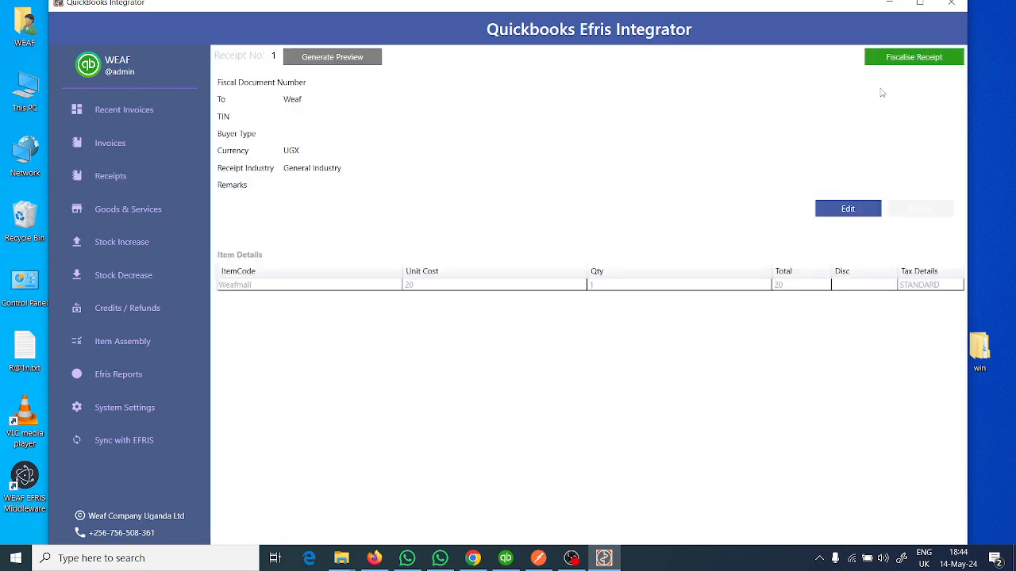
left_click(329, 59)
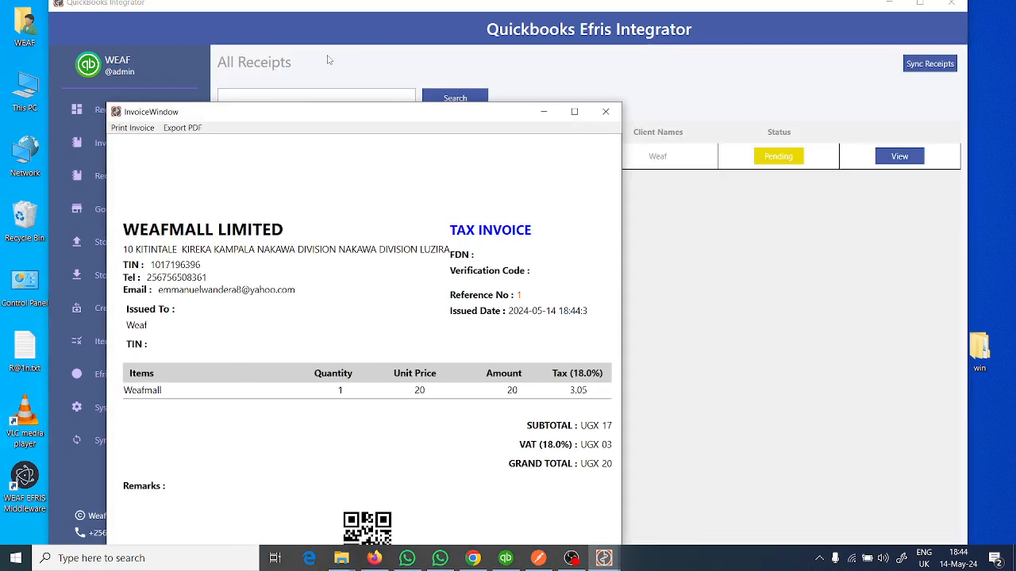
left_click(609, 109)
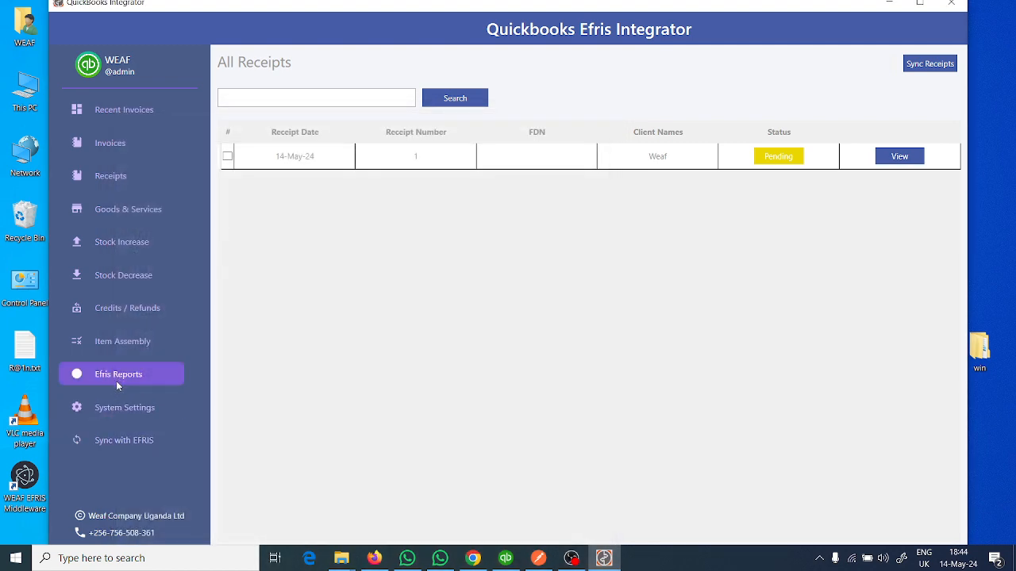
left_click(116, 409)
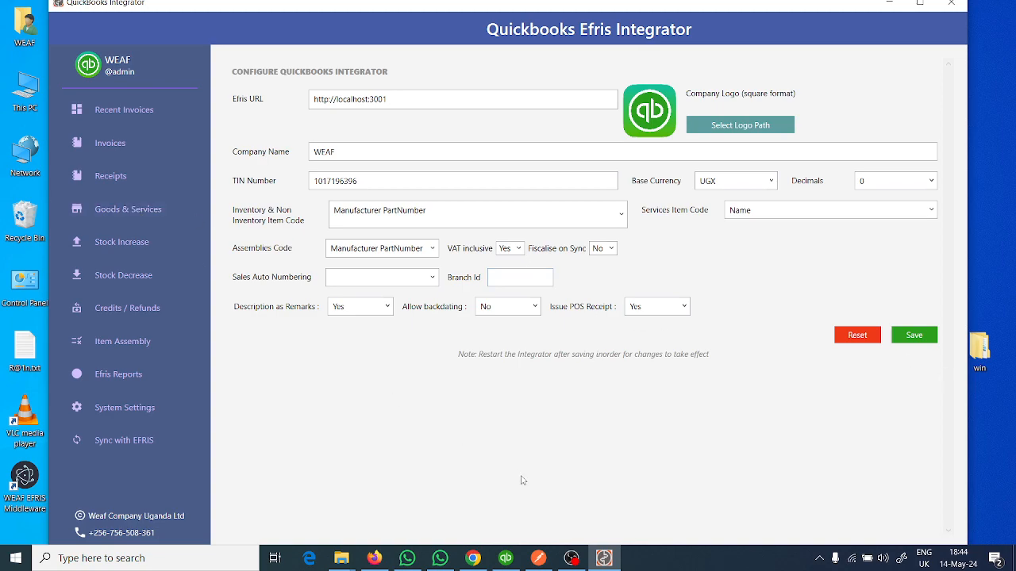
- Switch to QuickBooks and start a new invoice for the customer Weaf, dismissing the VAT regulation notice
left_click(505, 558)
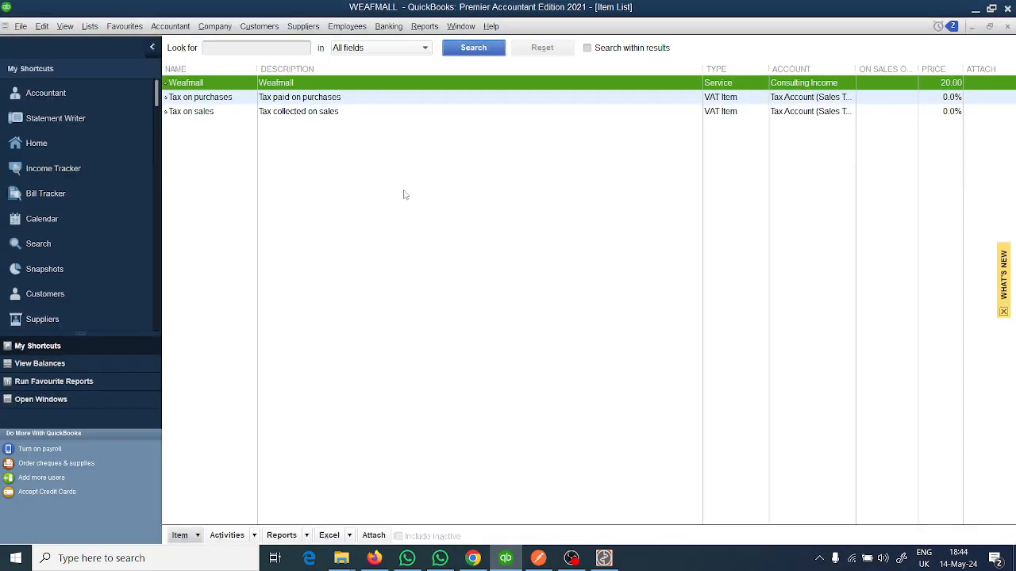
left_click(37, 143)
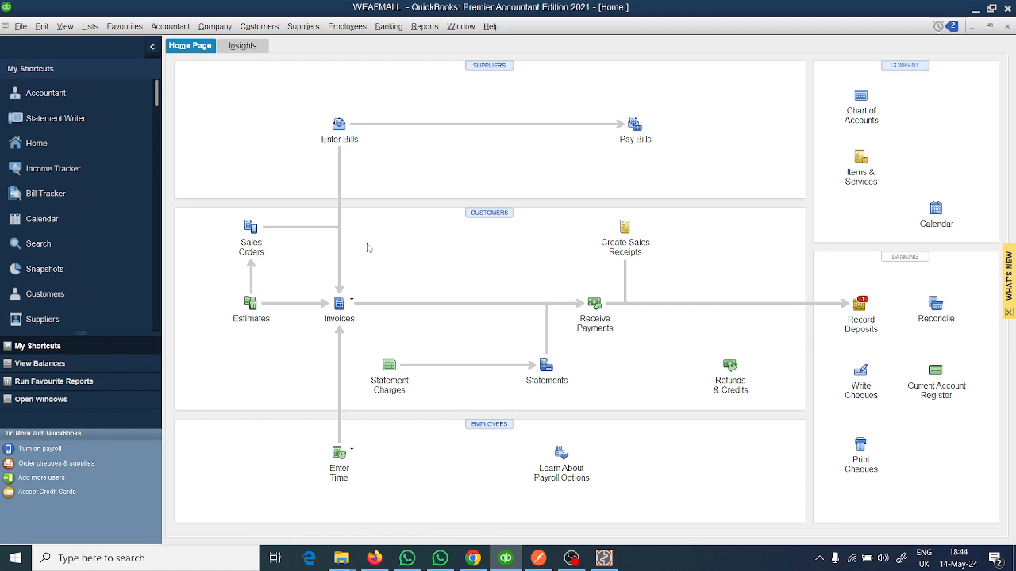
left_click(342, 305)
left_click(359, 322)
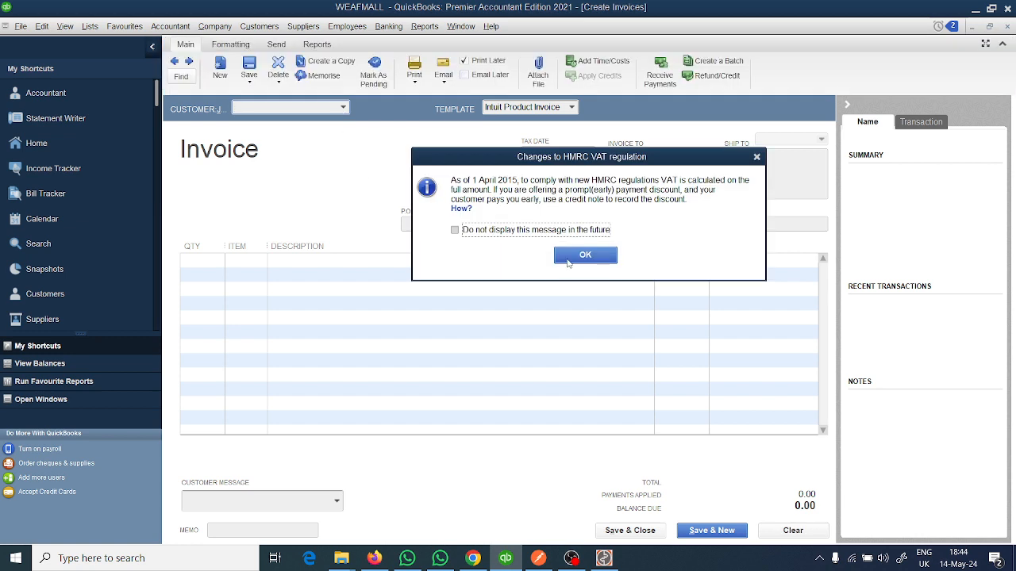
key("Return")
left_click(345, 109)
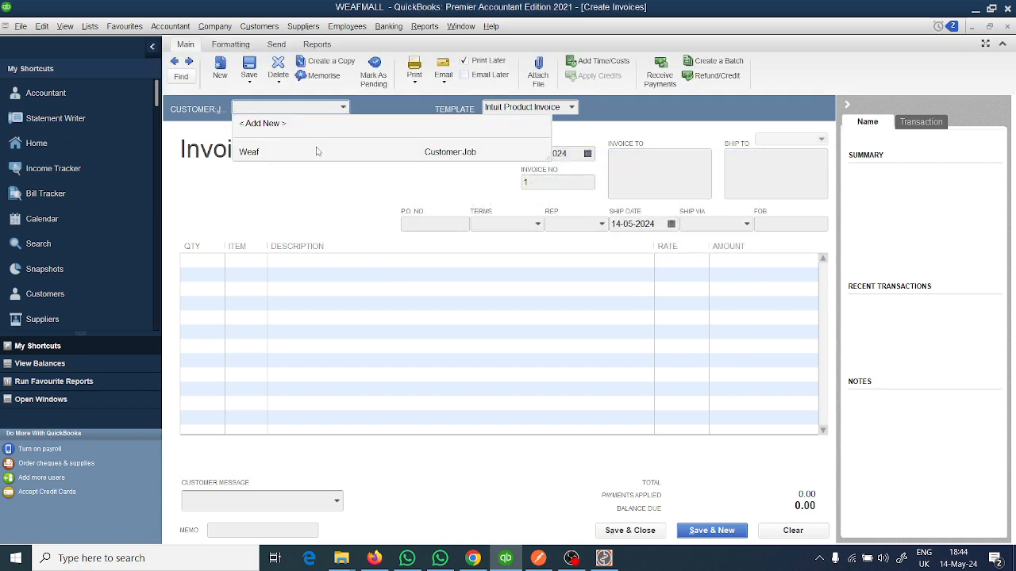
left_click(317, 153)
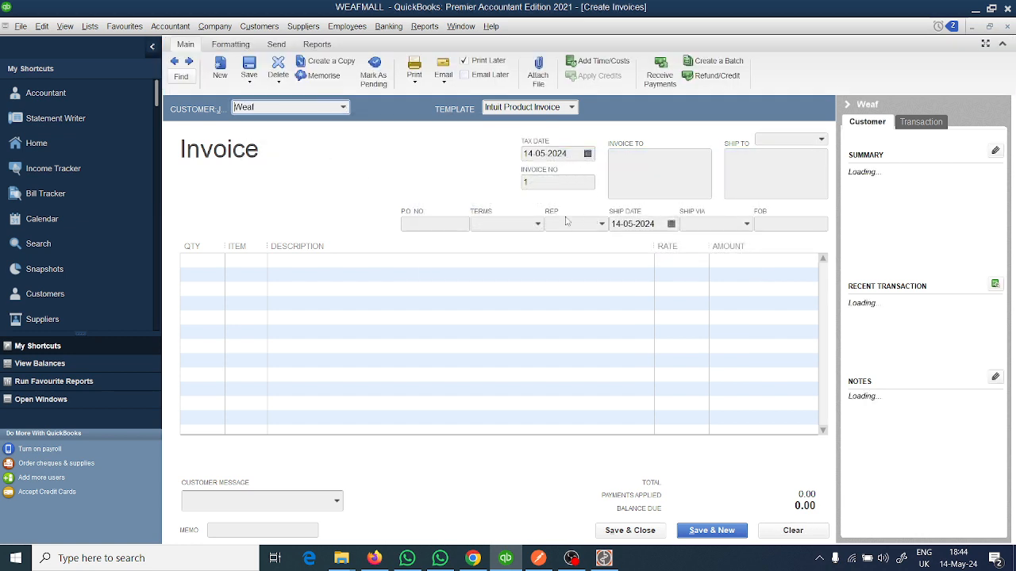
- Add 1 Weafmall item at a rate of 2,000 to the invoice, then save and close it, ignoring the spelling suggestions
left_click(243, 264)
left_click(261, 261)
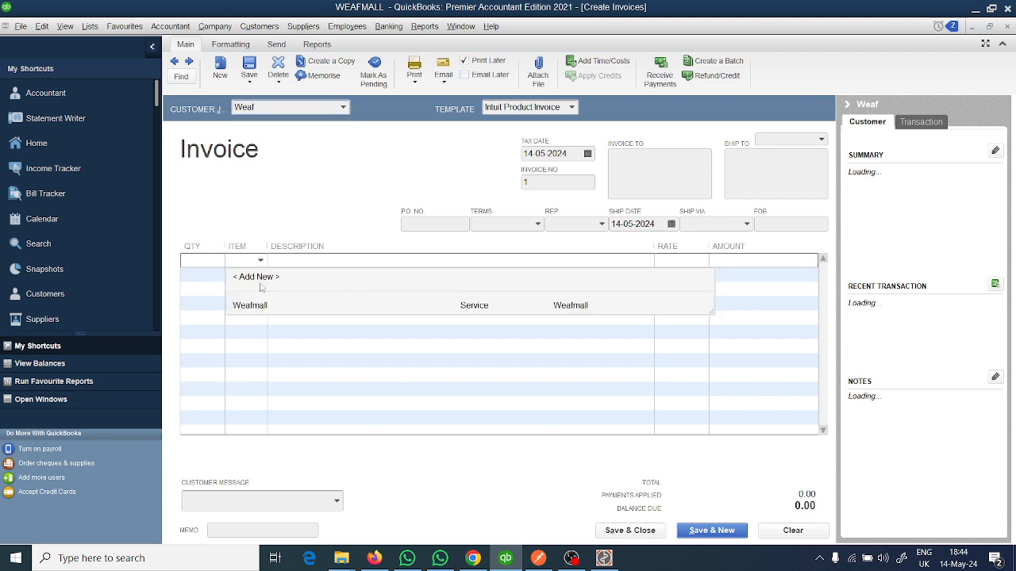
left_click(267, 303)
left_click(218, 260)
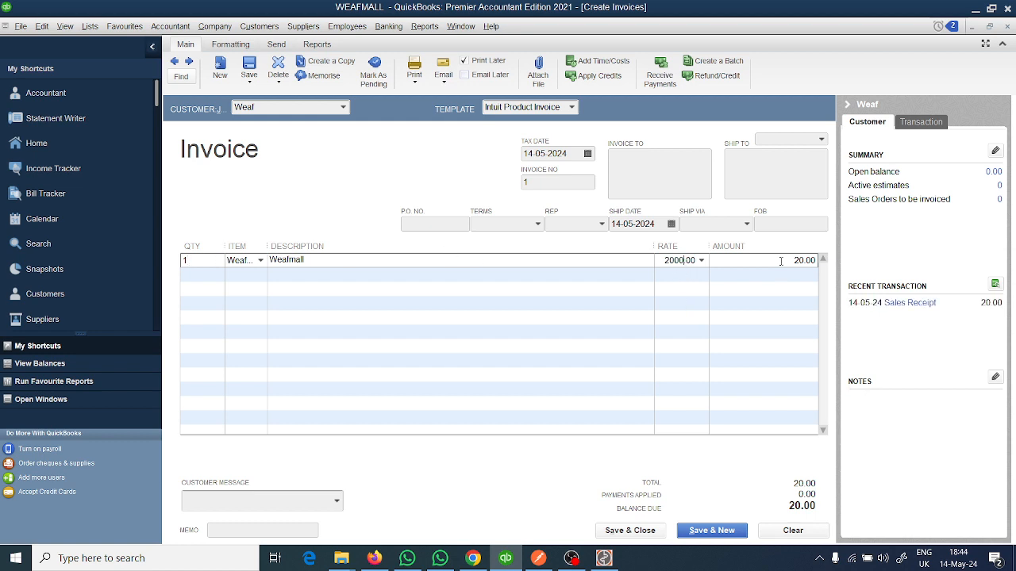
left_click(781, 260)
left_click(613, 256)
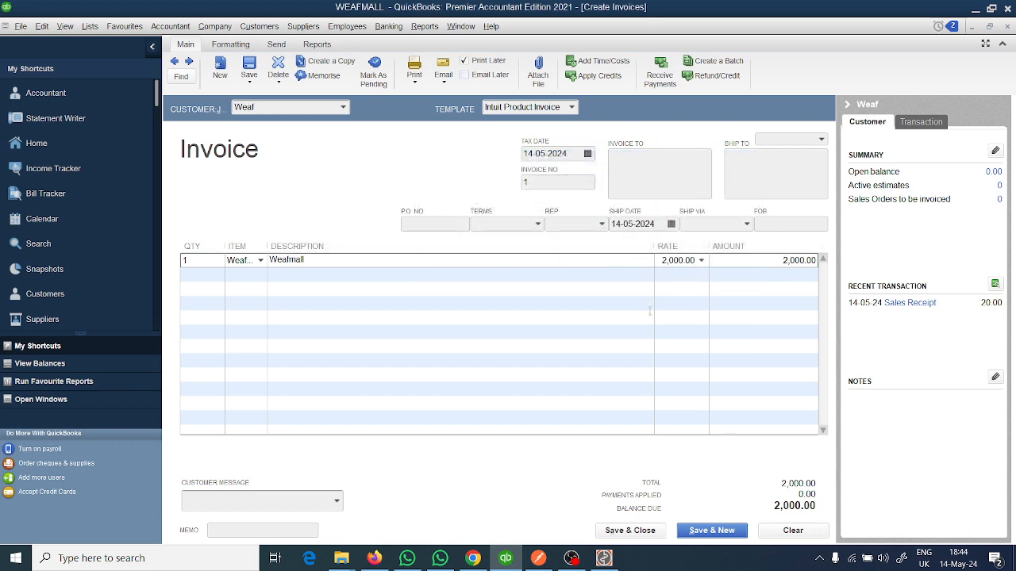
left_click(626, 530)
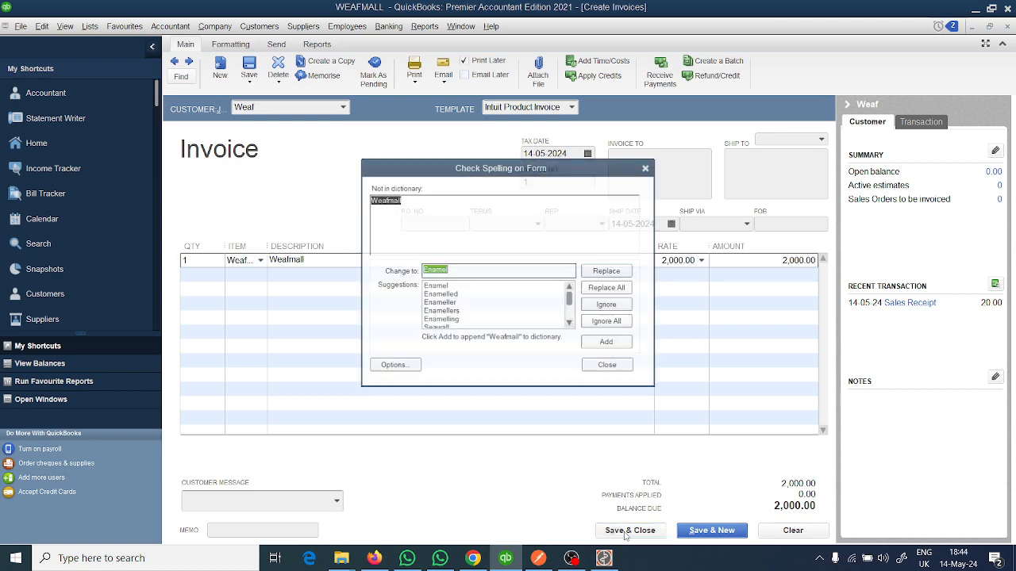
left_click(607, 323)
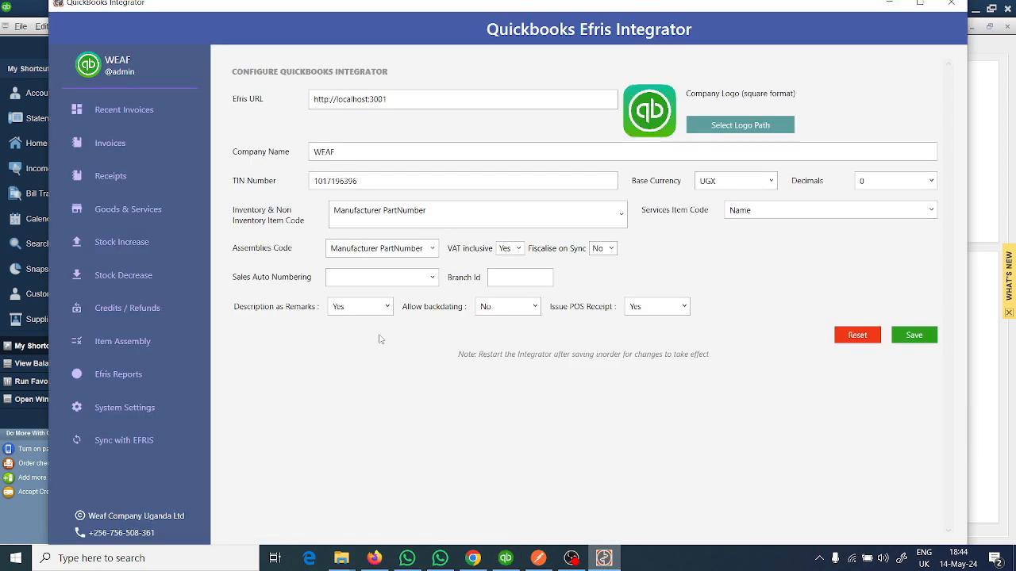
- In the Quickbooks Efris Integrator, sync the invoices for a chosen from and to date
left_click(111, 141)
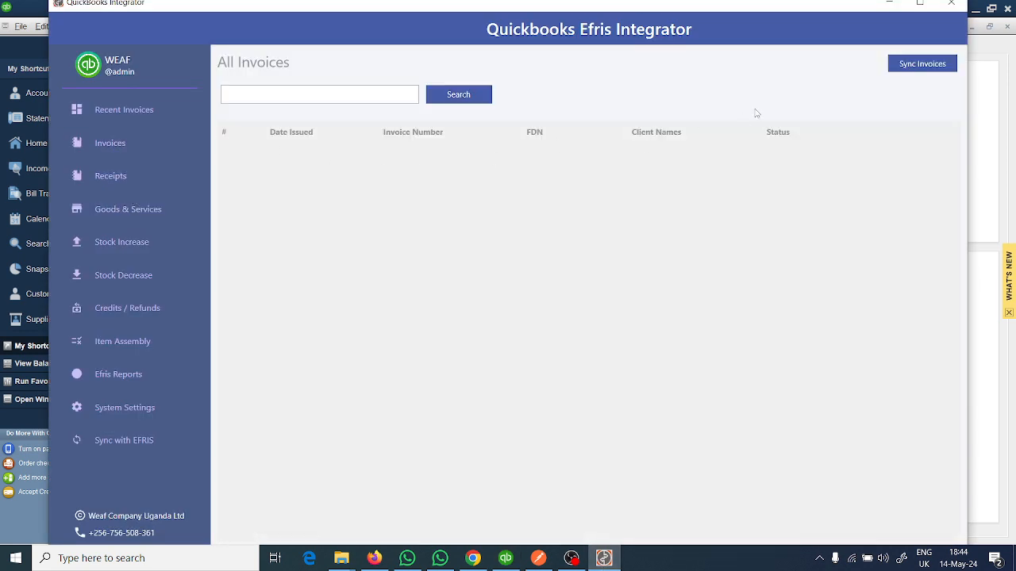
left_click(916, 62)
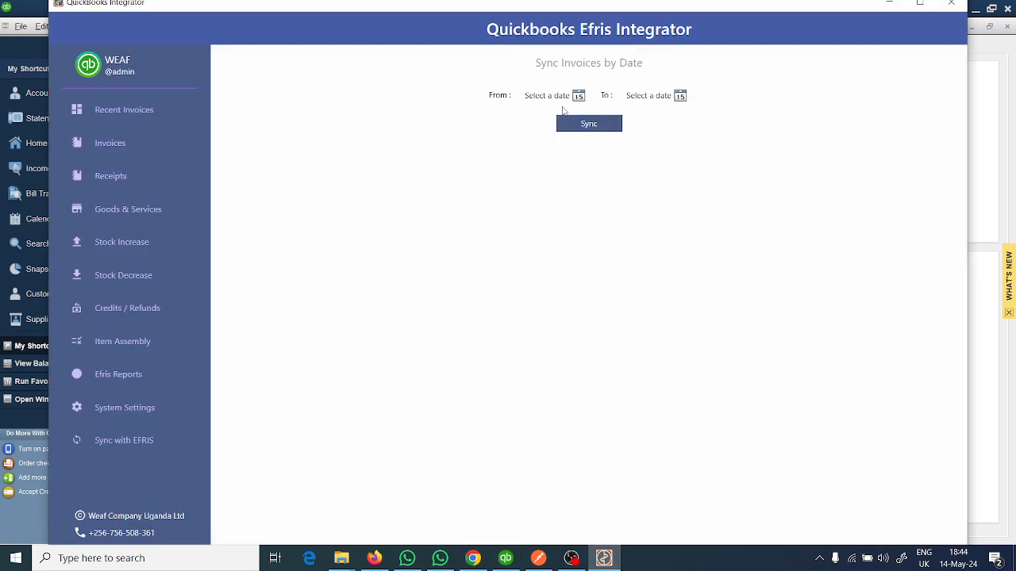
left_click(578, 96)
left_click(561, 167)
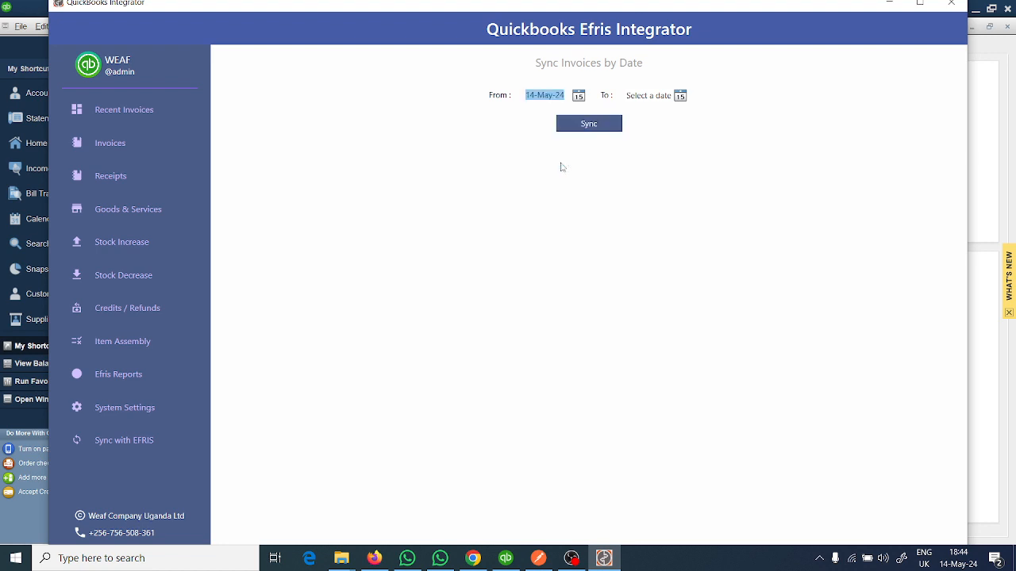
left_click(680, 96)
left_click(657, 163)
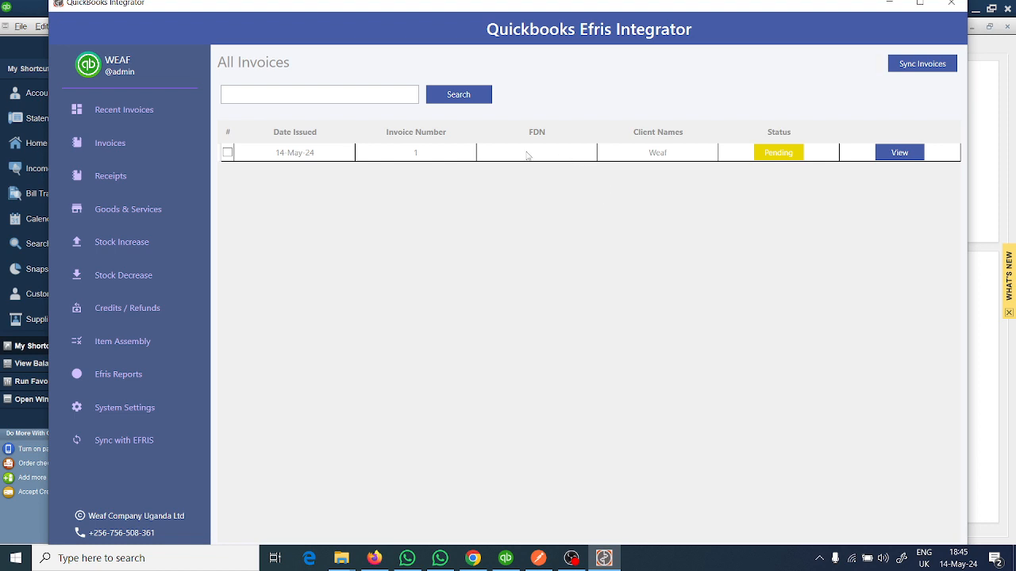
- Open the pending Weaf invoice number 1, generate its EFRIS fiscal receipt preview, examine it, and close it
left_click(900, 155)
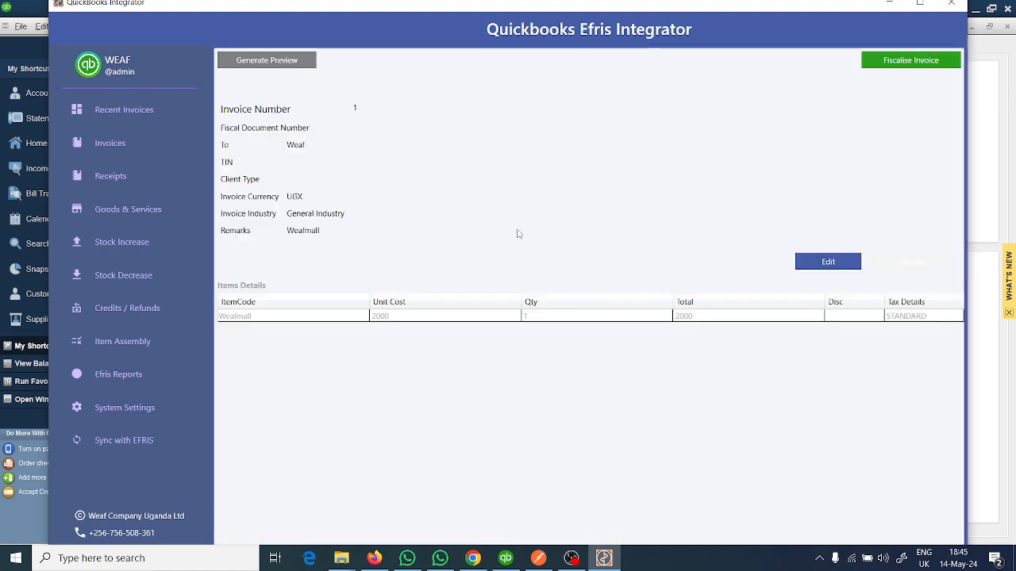
left_click(270, 61)
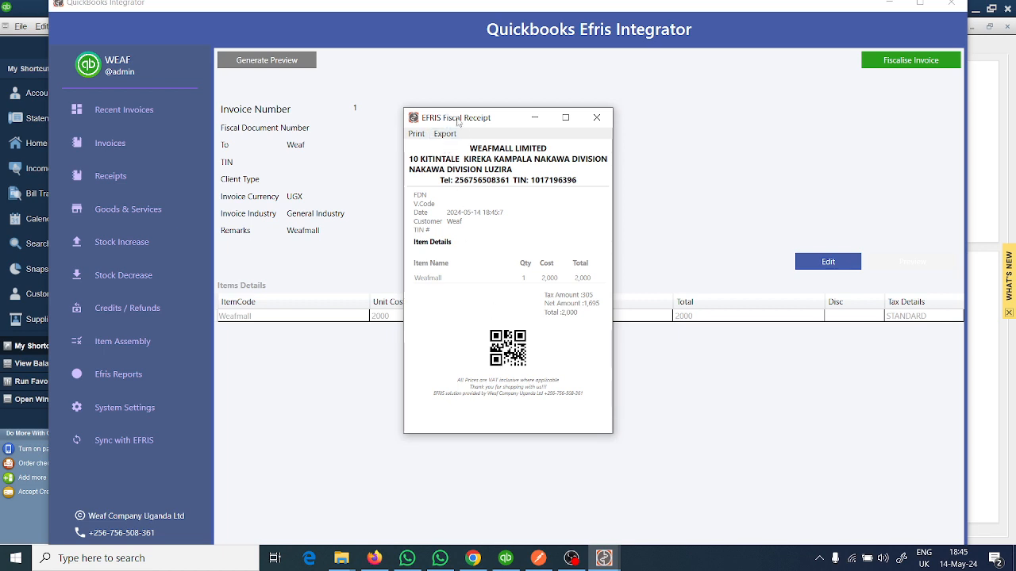
left_click_drag(491, 119, 581, 119)
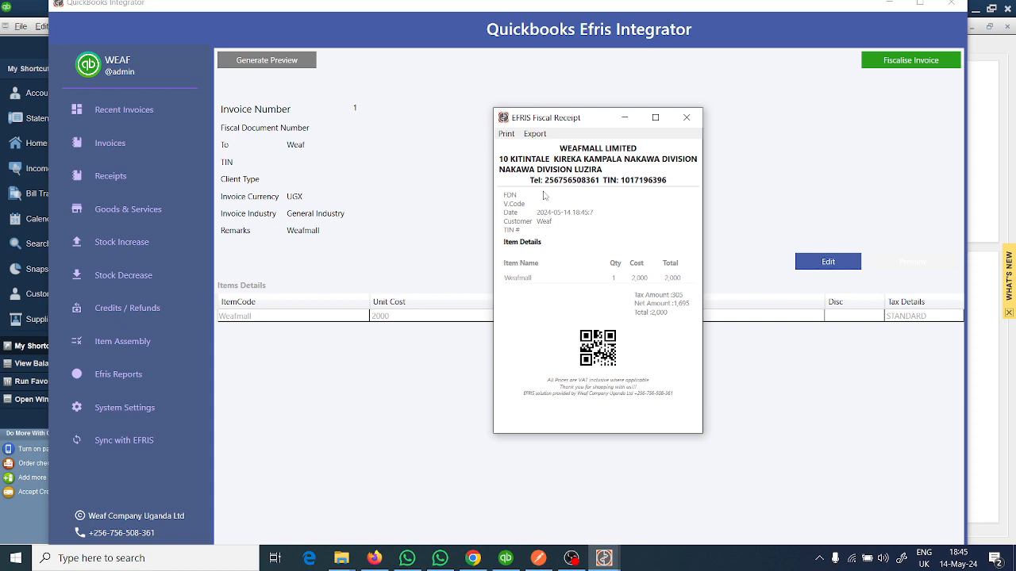
left_click(686, 119)
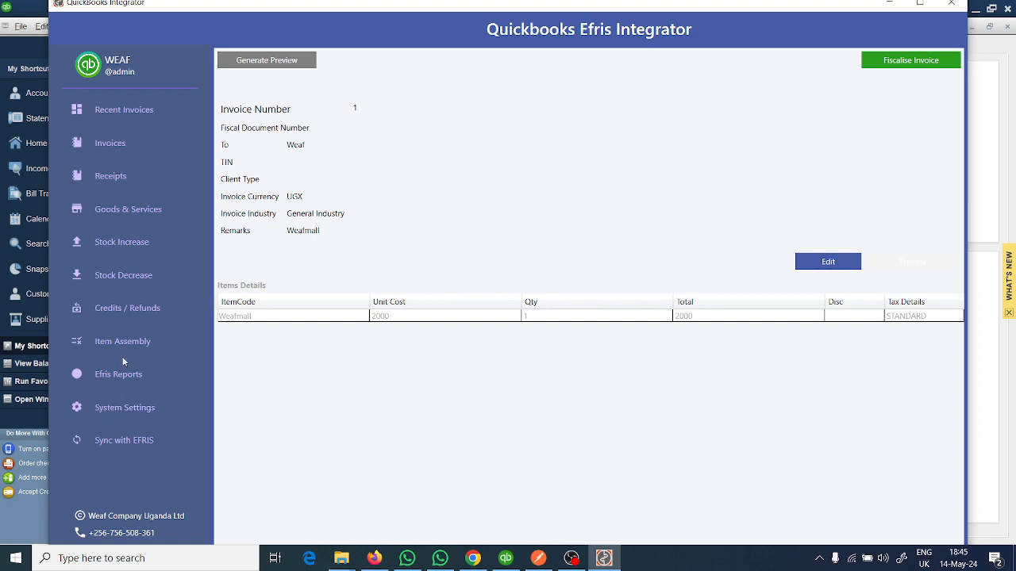
- Set Issue POS Receipt back to No in the system settings, save the configuration, and return to the invoices list
left_click(131, 409)
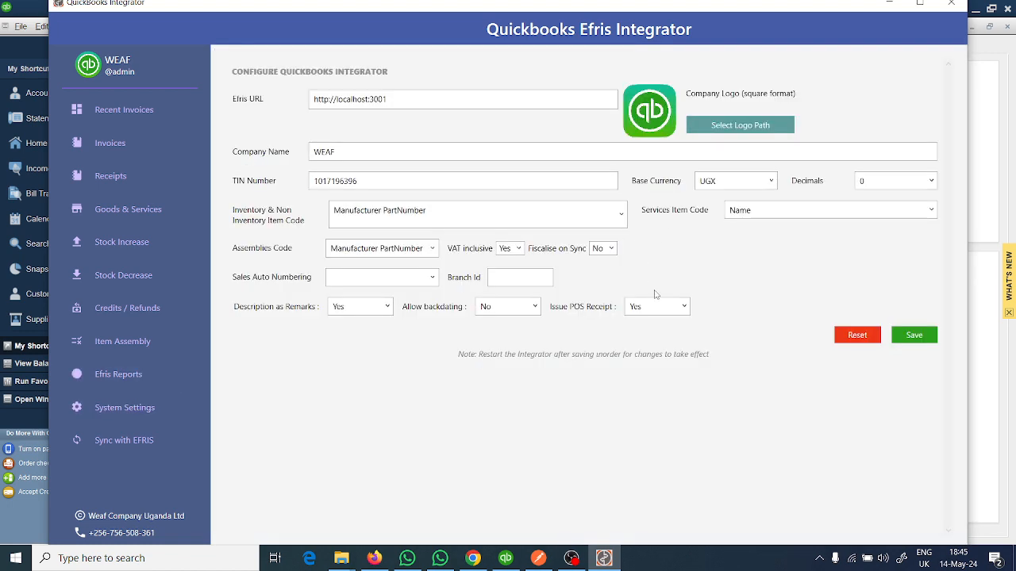
left_click(679, 307)
left_click(635, 322)
left_click(913, 335)
left_click(534, 322)
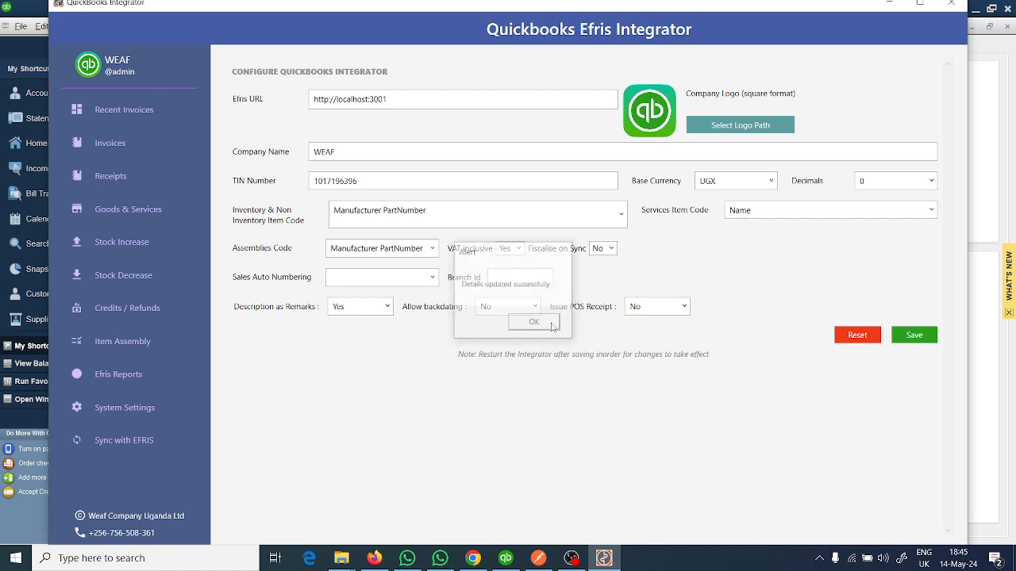
left_click(119, 146)
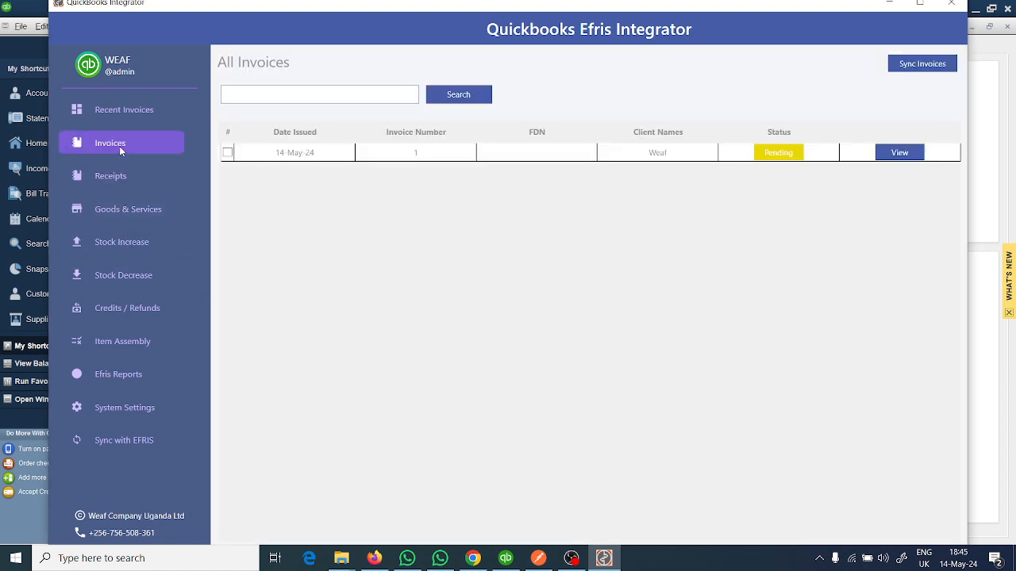
- Open the pending Weaf invoice number 1, generate its tax invoice preview, examine it, and close it along with the product sync alert
left_click(899, 153)
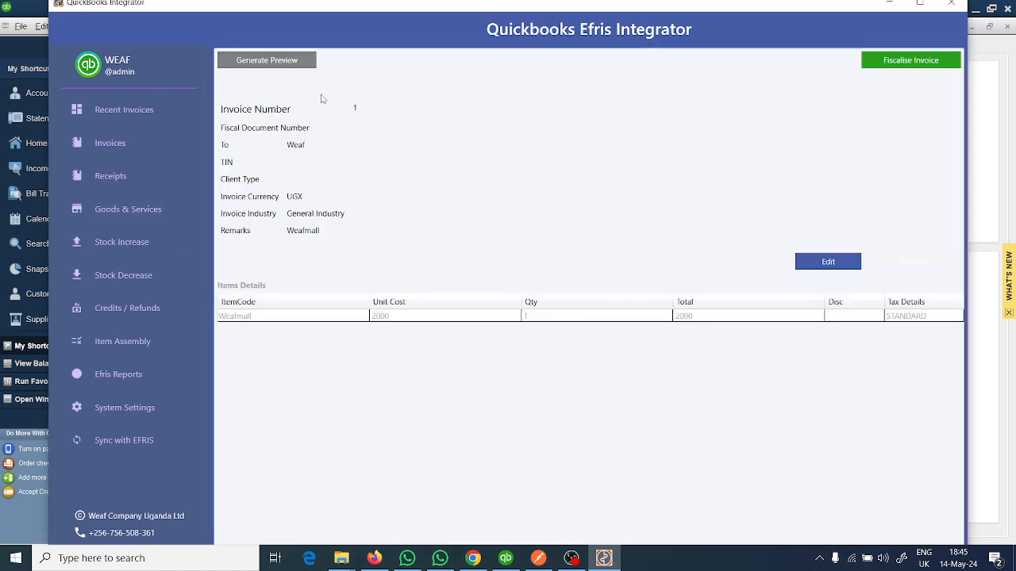
left_click(288, 65)
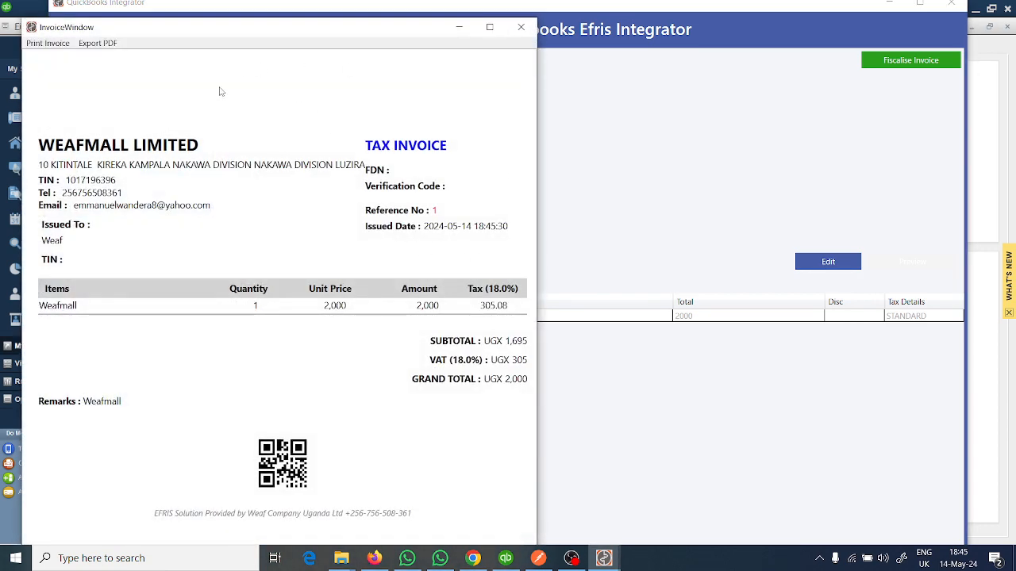
left_click(521, 27)
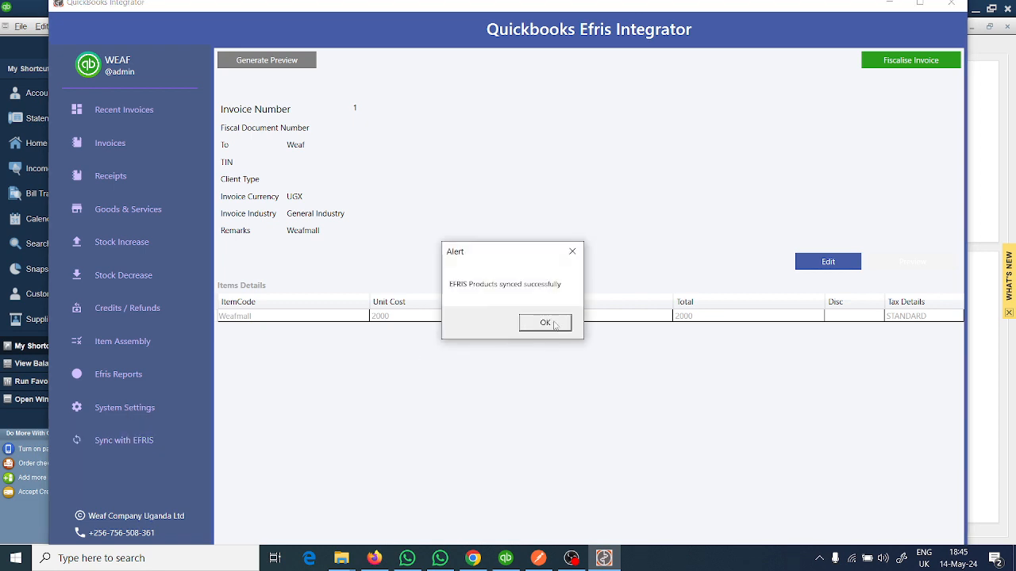
left_click(554, 326)
- Set the company logo to company.png from the Documents images folder in the system settings and save the configuration
left_click(160, 404)
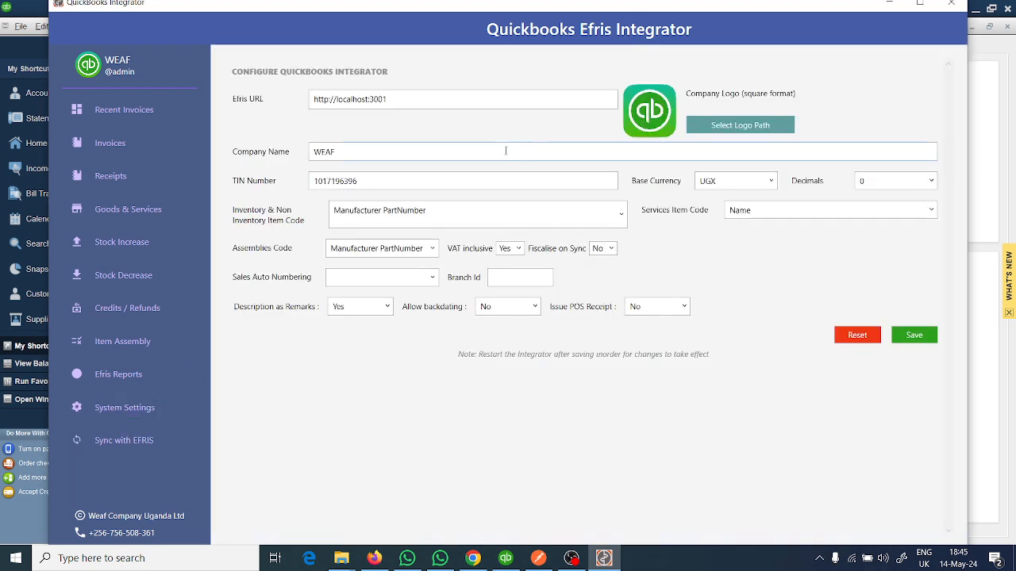
left_click(715, 127)
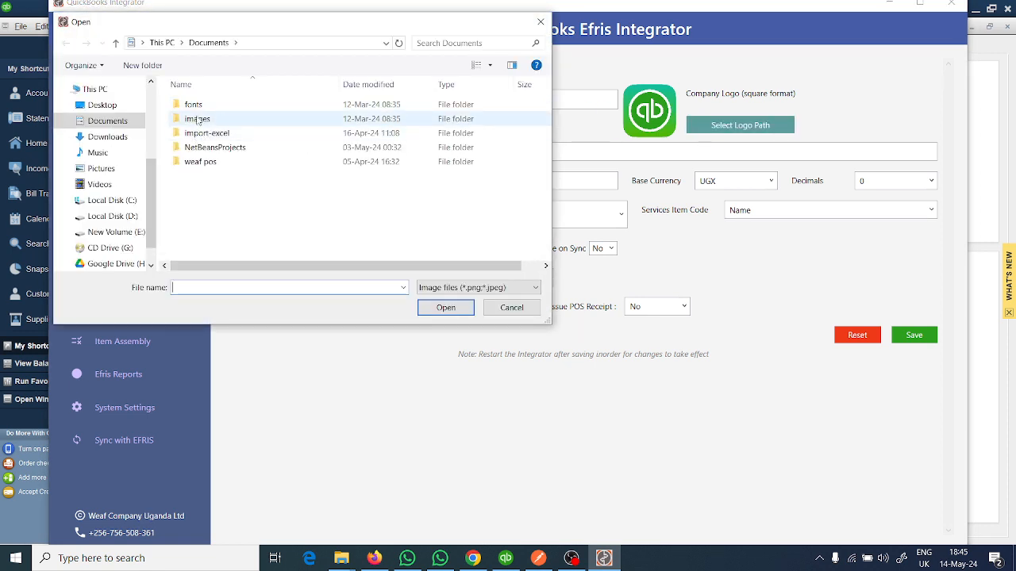
double_click(198, 119)
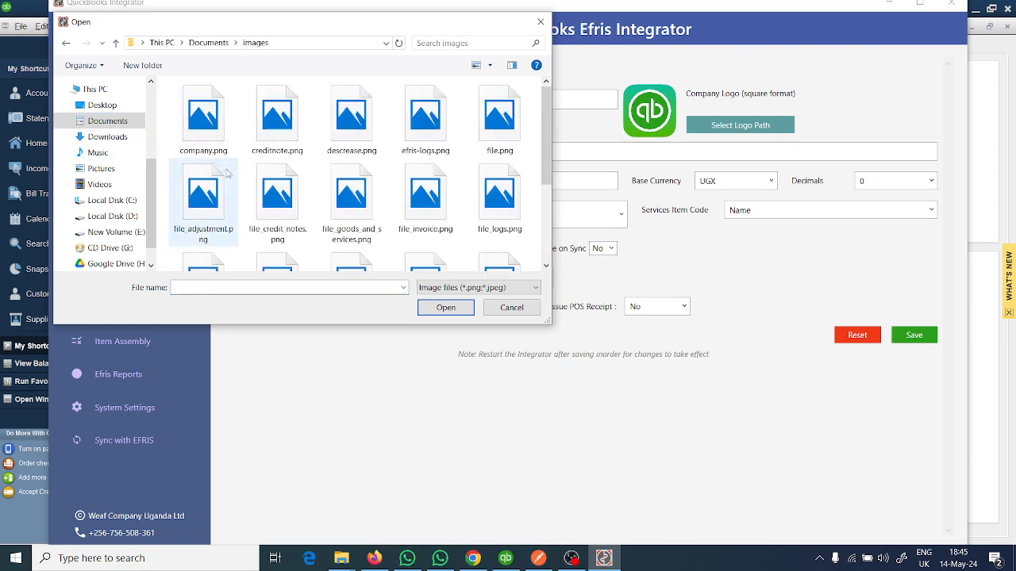
left_click(209, 131)
double_click(208, 130)
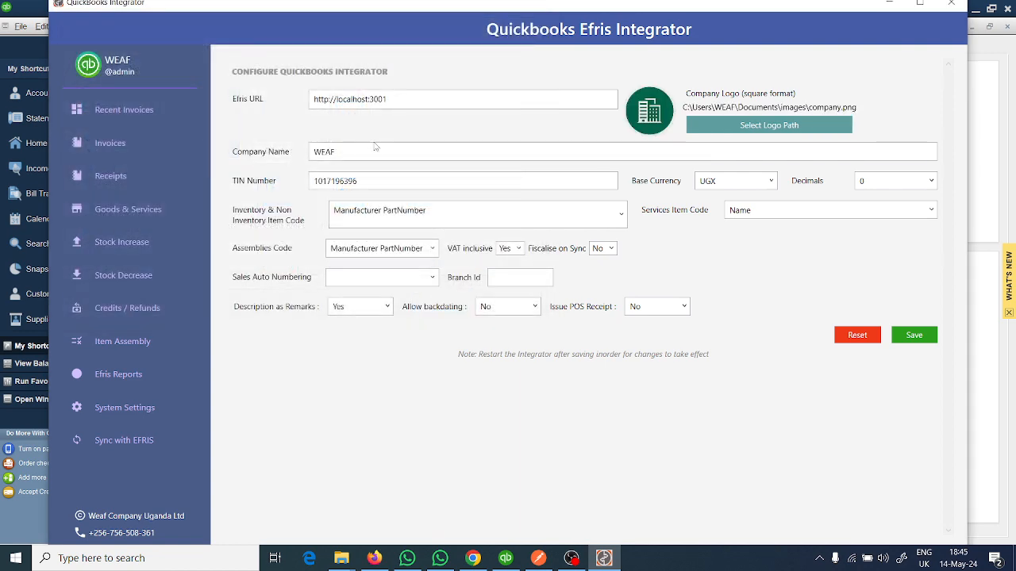
left_click(915, 337)
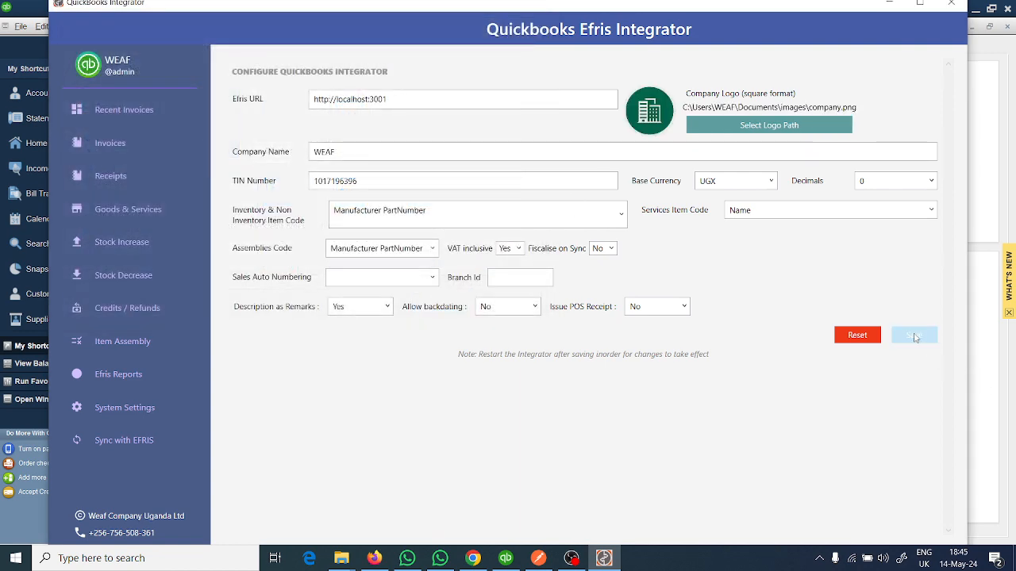
left_click(535, 323)
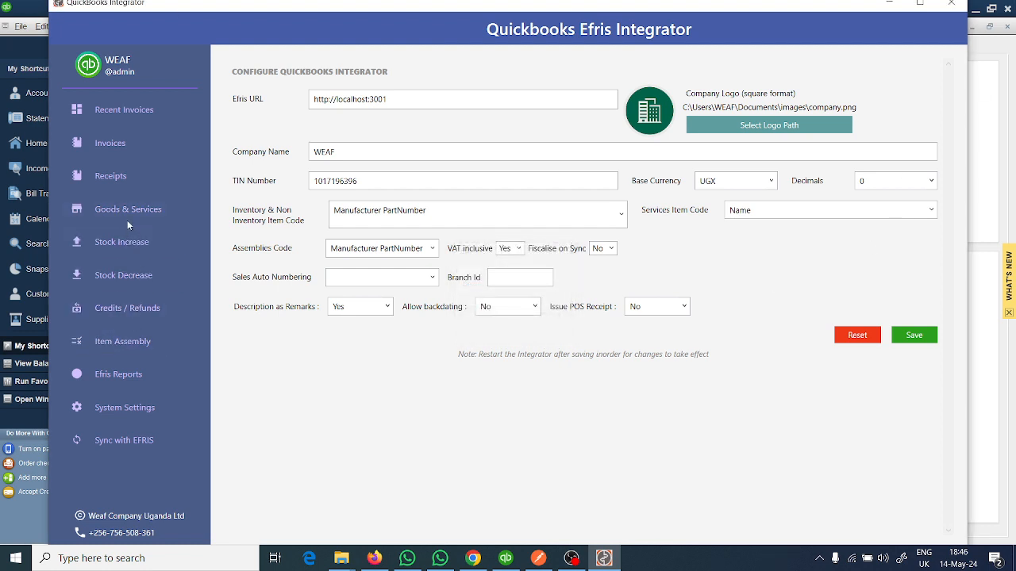
- Reopen Weaf invoice number 1 from the invoices list, generate its preview again to check the logo, and close it
left_click(111, 146)
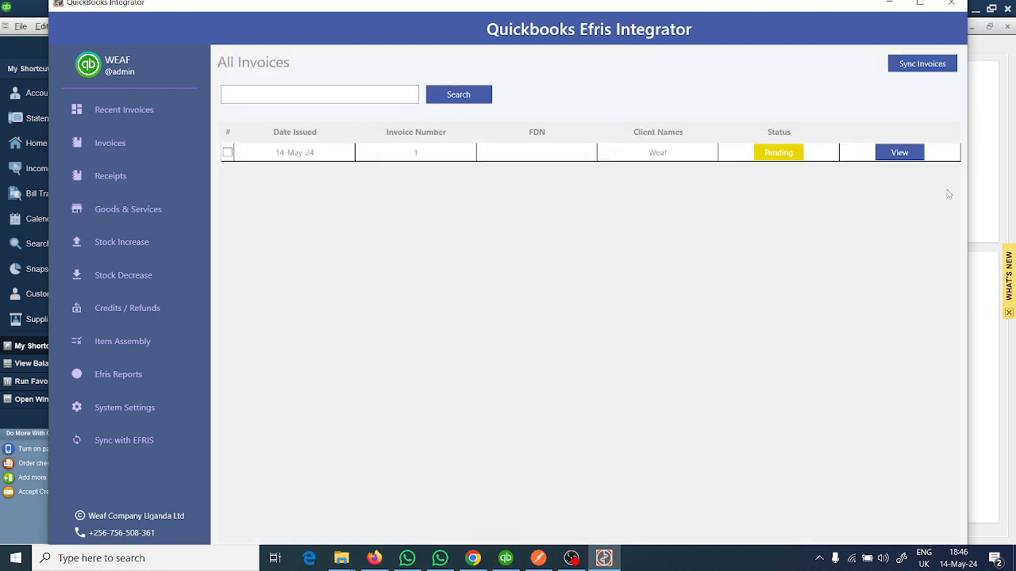
left_click(900, 153)
left_click(292, 63)
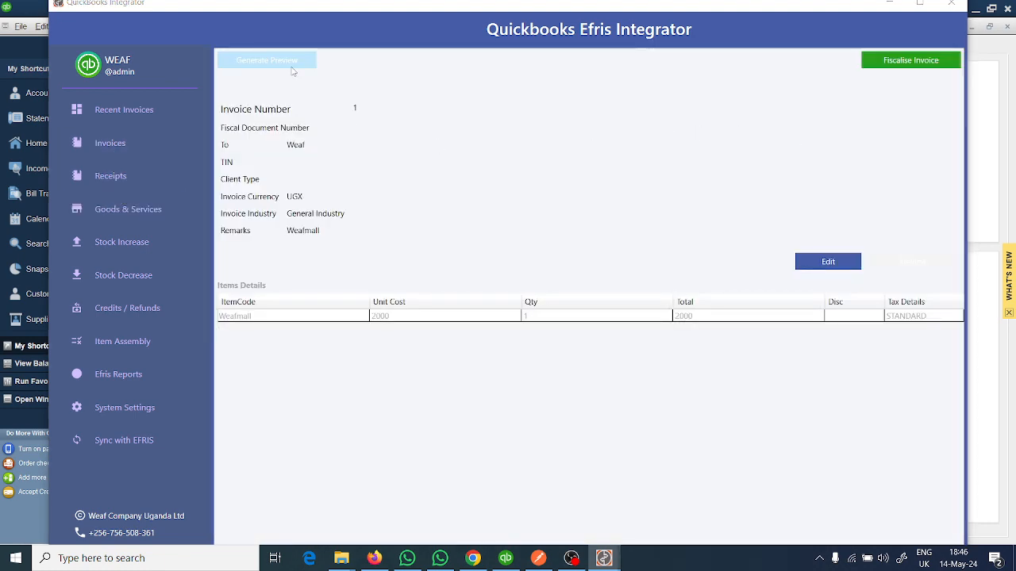
left_click(537, 43)
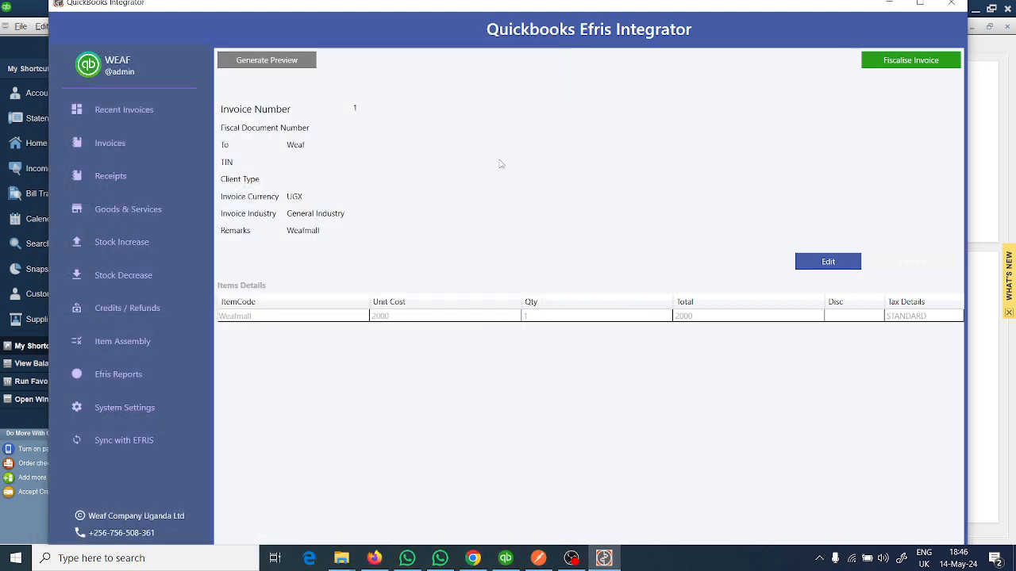
- Search the EFRIS invoices and receipts report for the period from 01-Apr-24 to 14-May-24
left_click(137, 375)
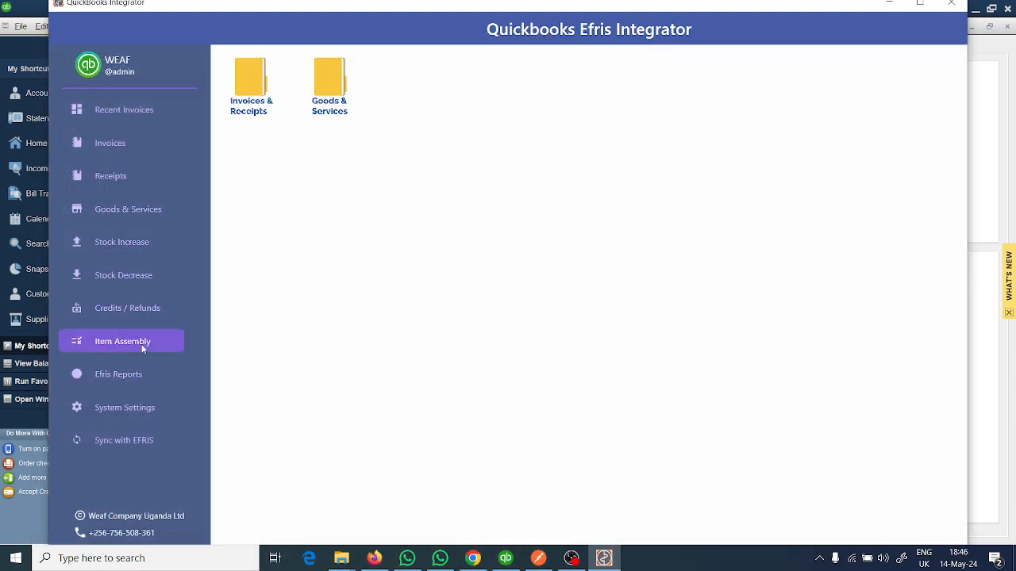
double_click(246, 86)
left_click(512, 95)
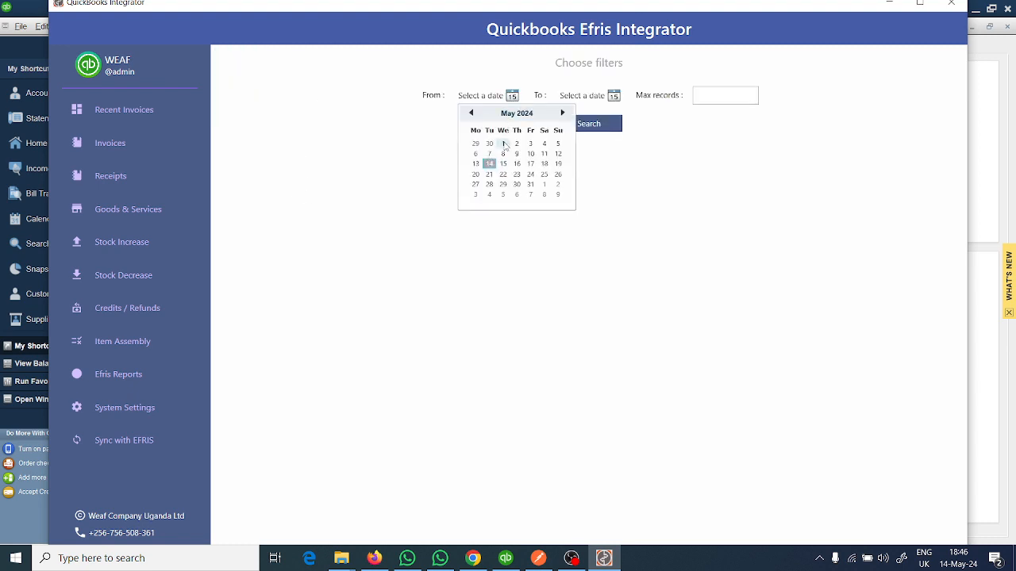
left_click(471, 113)
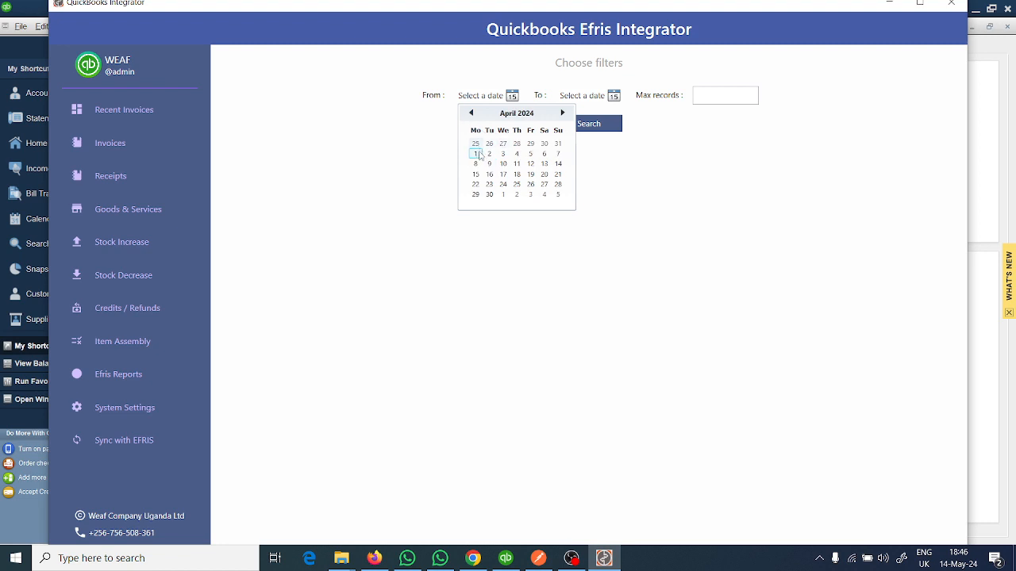
left_click(476, 153)
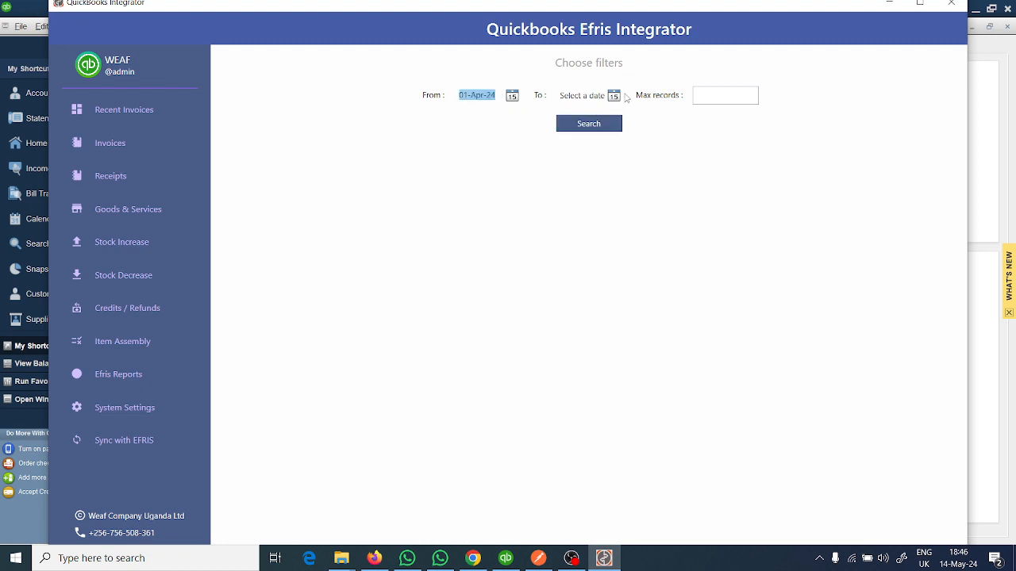
left_click(614, 95)
left_click(590, 164)
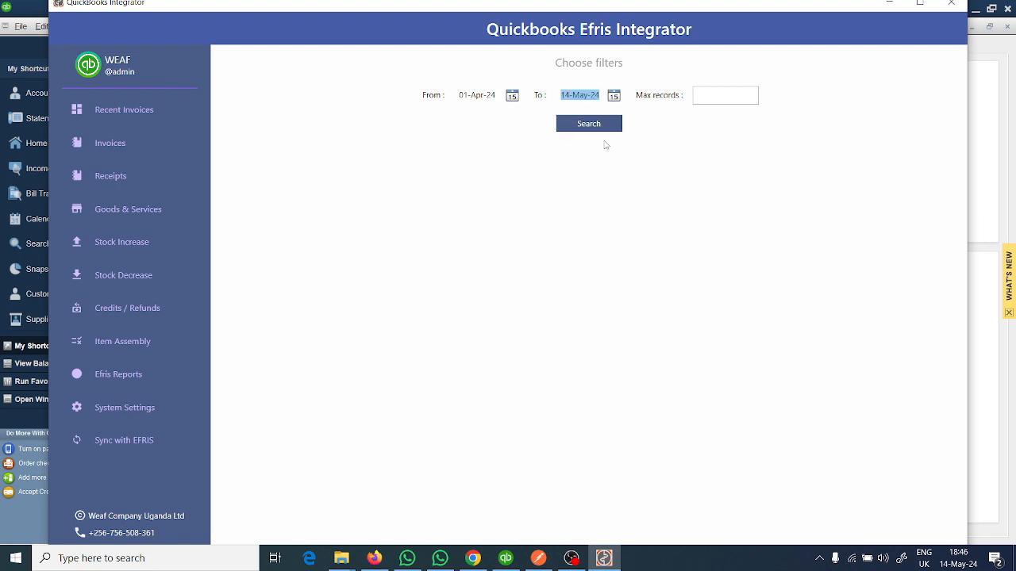
left_click(607, 126)
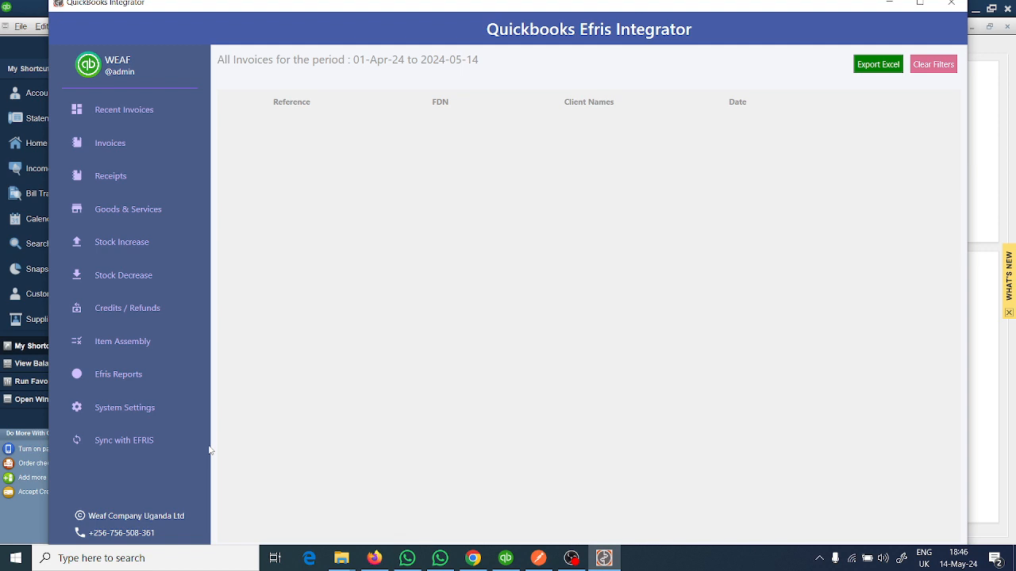
left_click(2, 245)
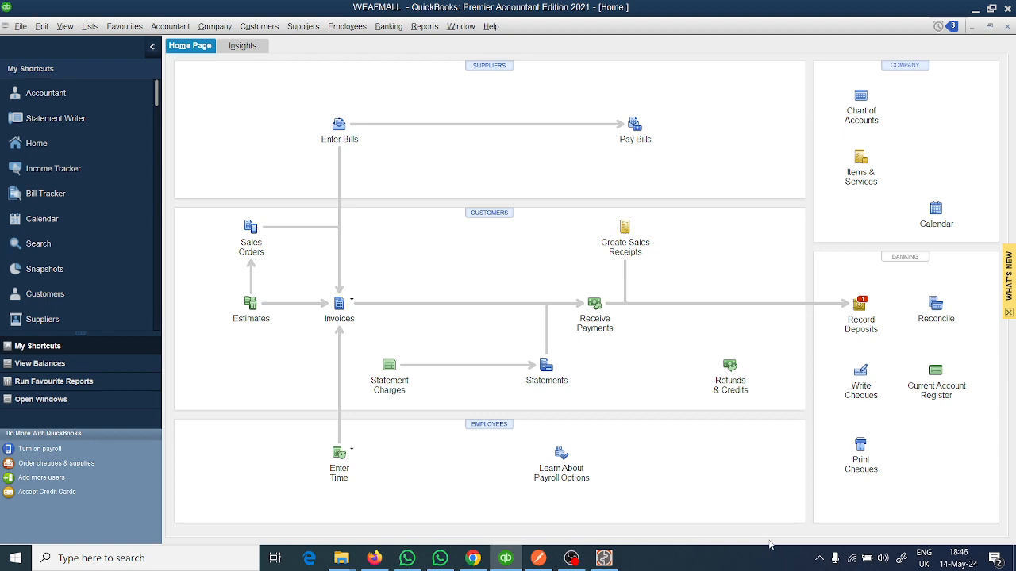
left_click(604, 558)
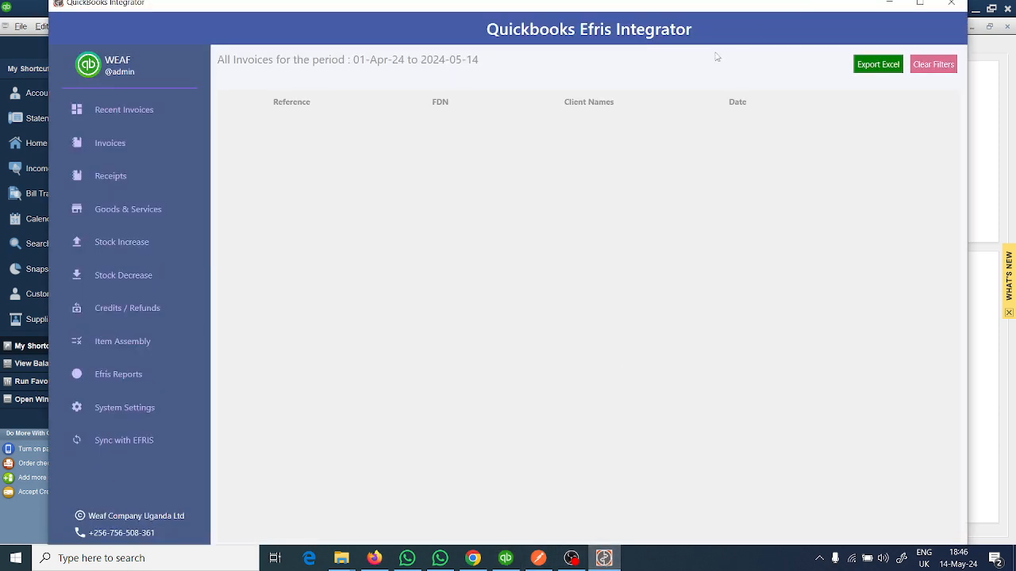
left_click(888, 3)
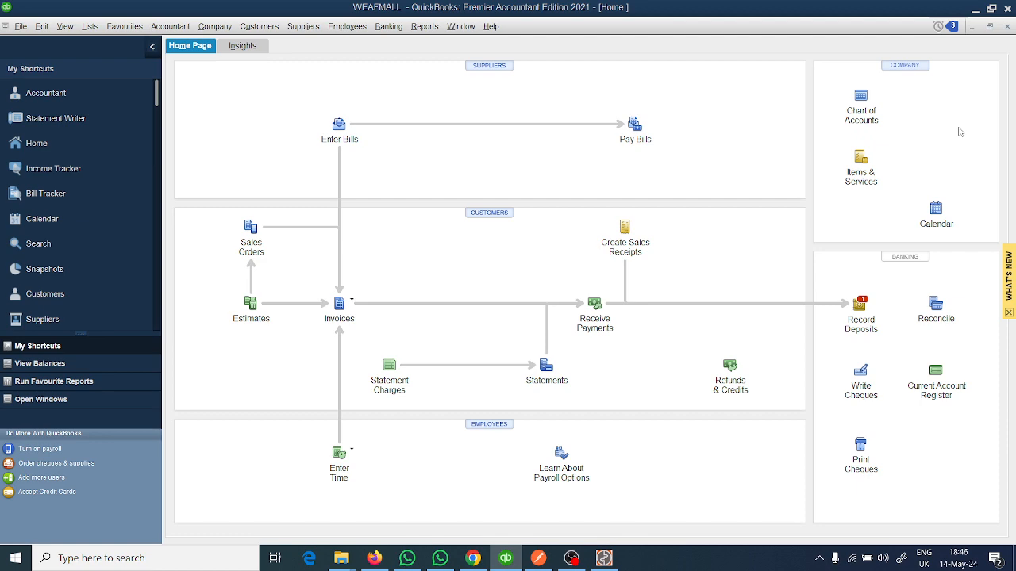
- Switch to Postman and review the Create middleware configurations body, the Get registration details response, and the taxpayer EFRIS goods and services response
left_click(536, 559)
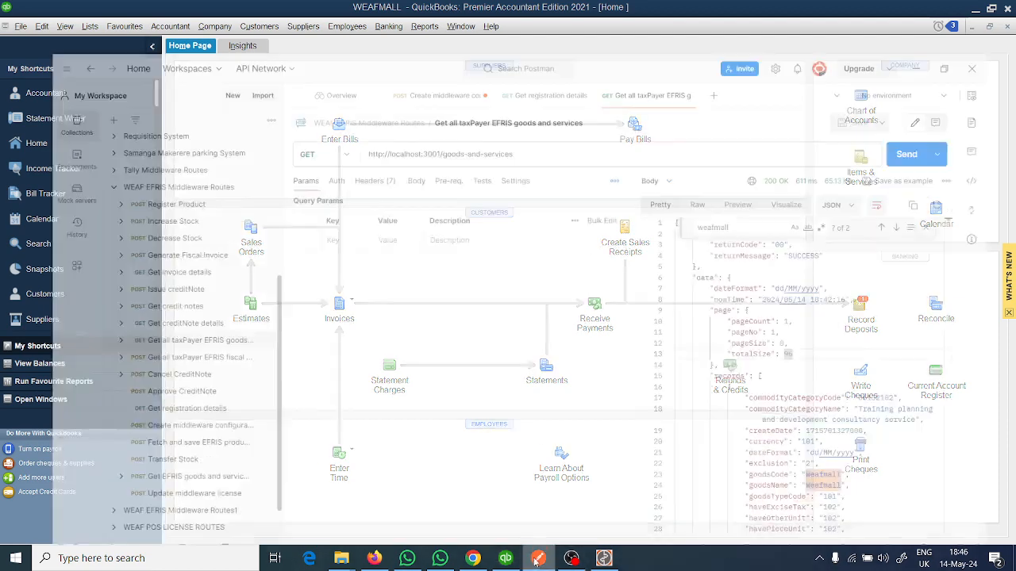
left_click(381, 46)
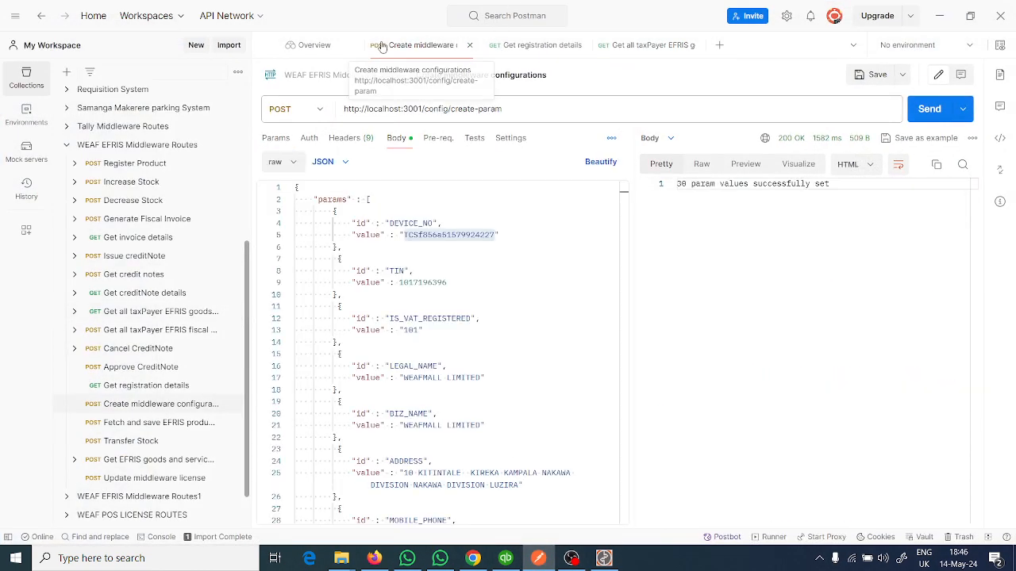
left_click(476, 306)
scroll(477, 292, "down", 1)
scroll(477, 292, "down", 12)
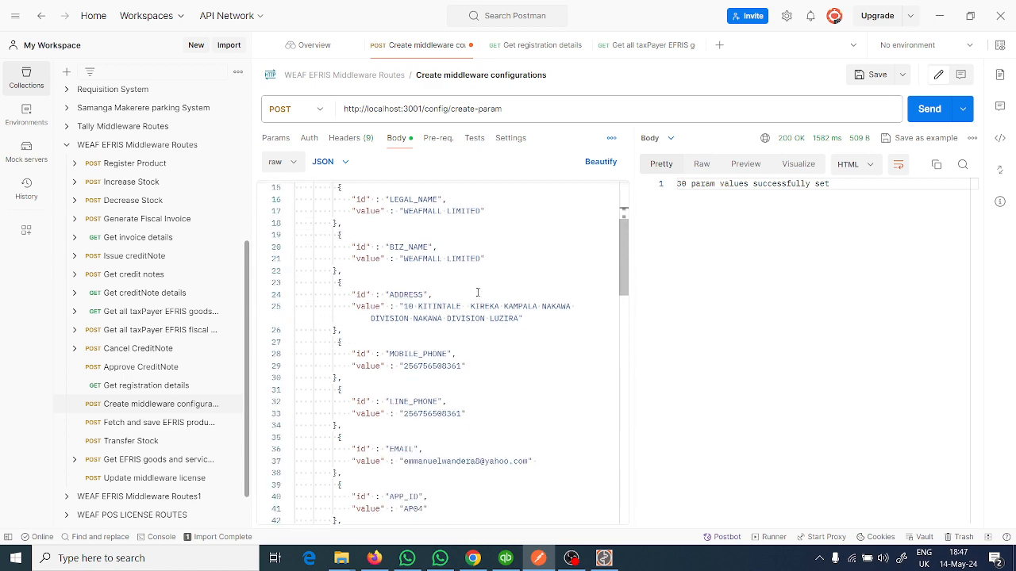
scroll(476, 292, "down", 8)
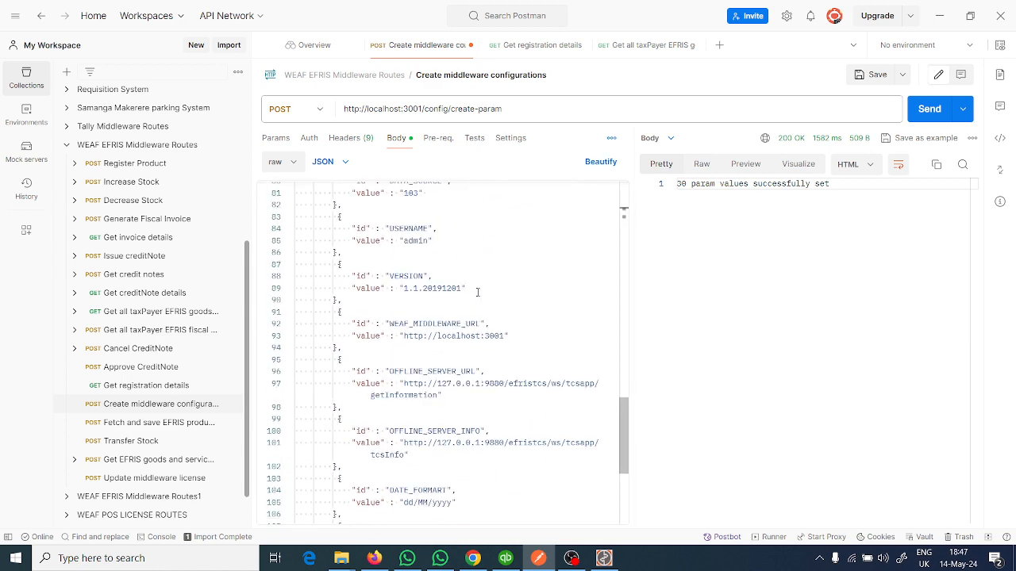
scroll(477, 292, "up", 4)
scroll(477, 292, "up", 17)
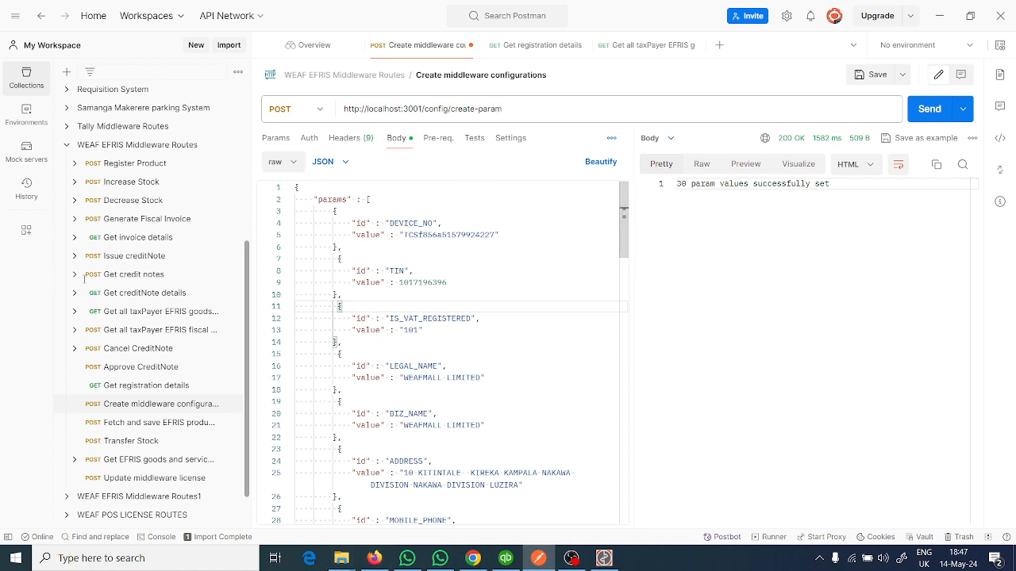
left_click(555, 48)
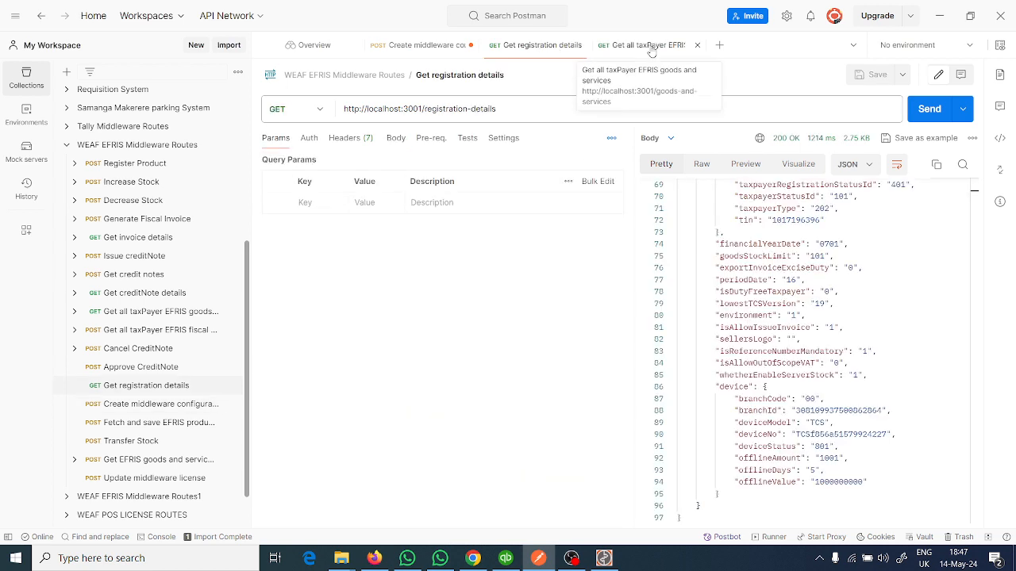
left_click(652, 45)
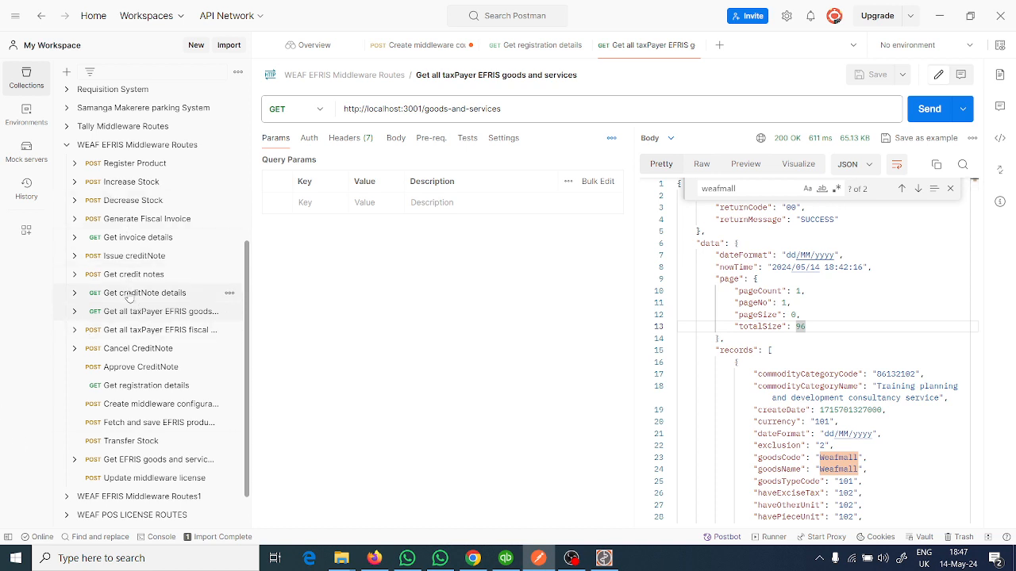
- Open the Register Product request and examine its register-product endpoint URL and the goodsName and goodsCode fields in its JSON body
left_click(123, 167)
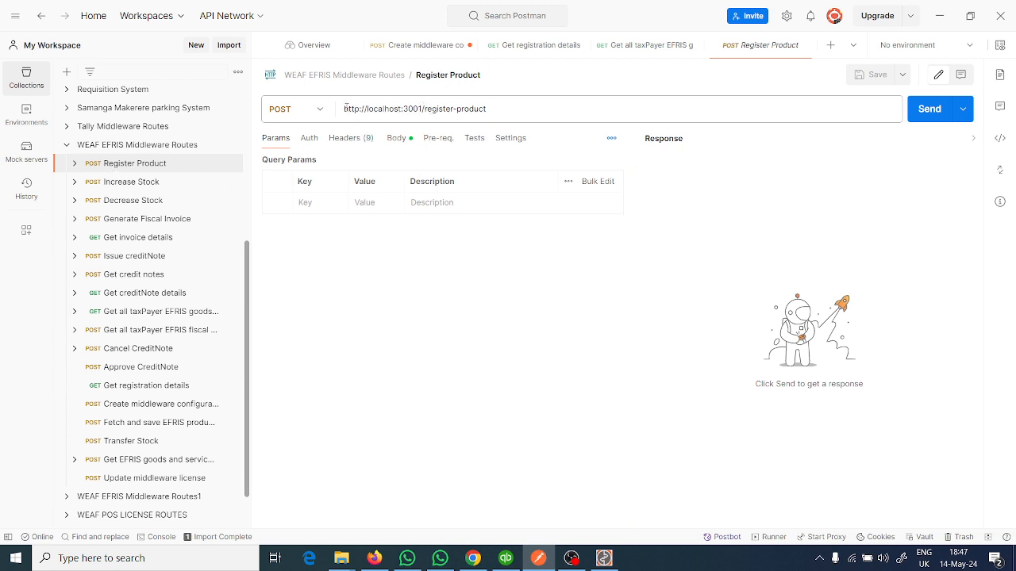
left_click_drag(345, 108, 556, 111)
left_click(431, 111)
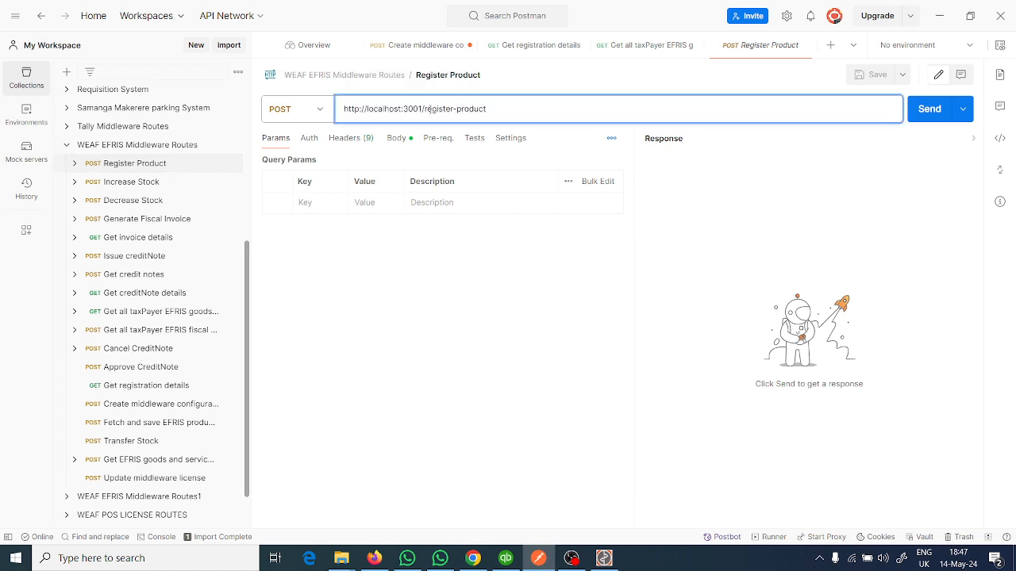
double_click(425, 110)
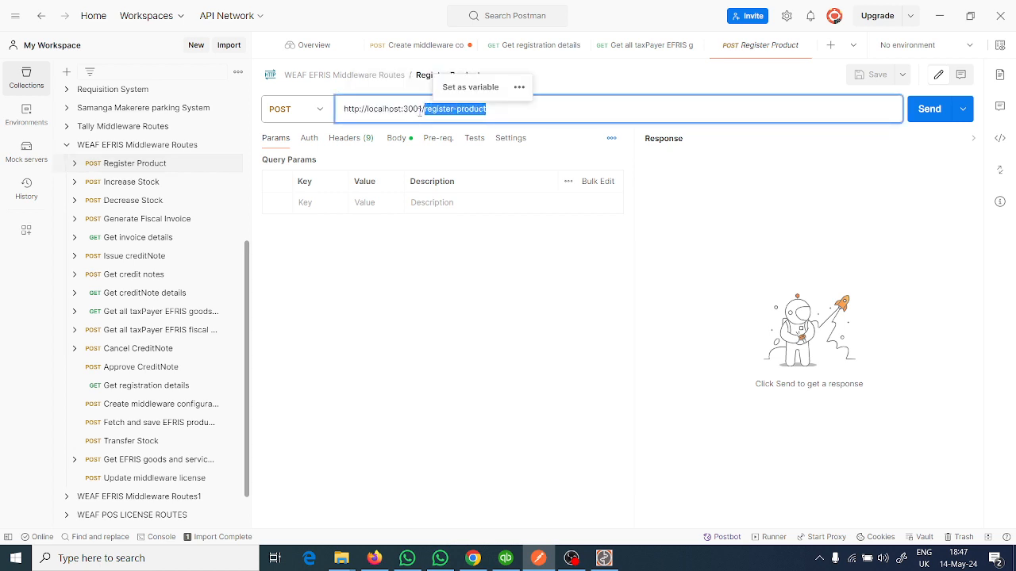
left_click(395, 141)
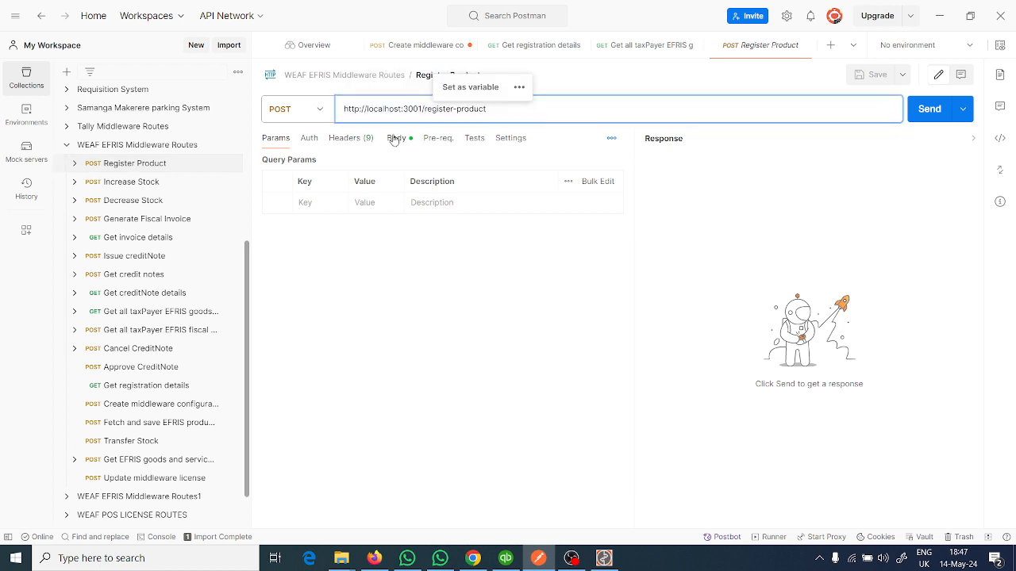
double_click(398, 235)
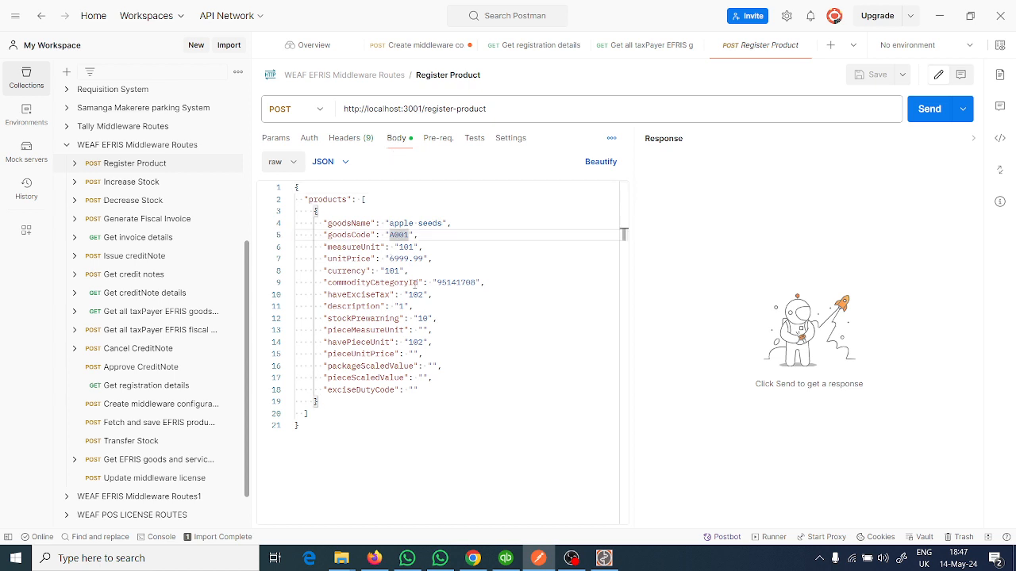
double_click(401, 224)
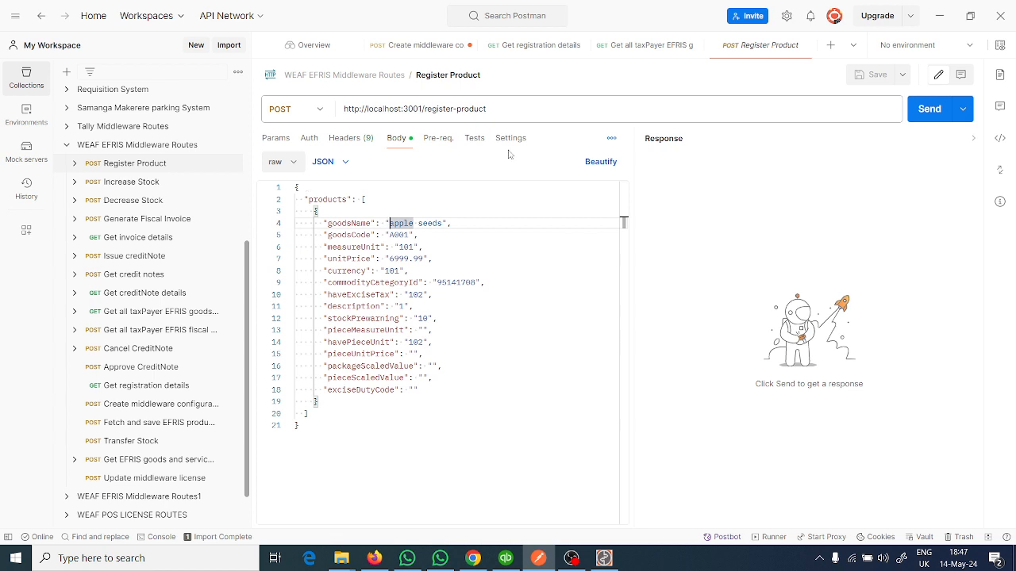
double_click(427, 111)
left_click(514, 112)
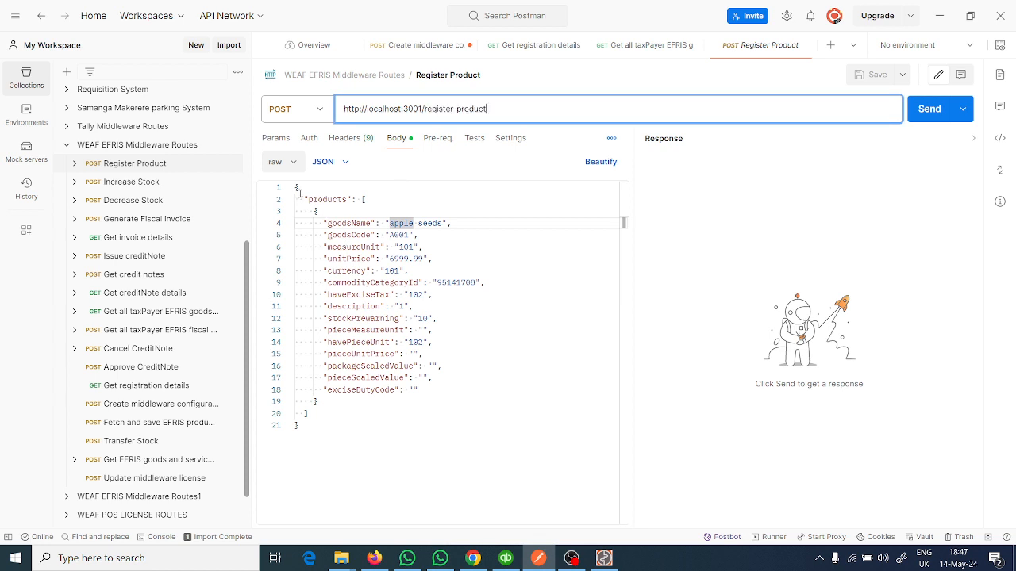
- Set the goodsName value in the Register Product JSON body to "Weafmall 2"
left_click(304, 188)
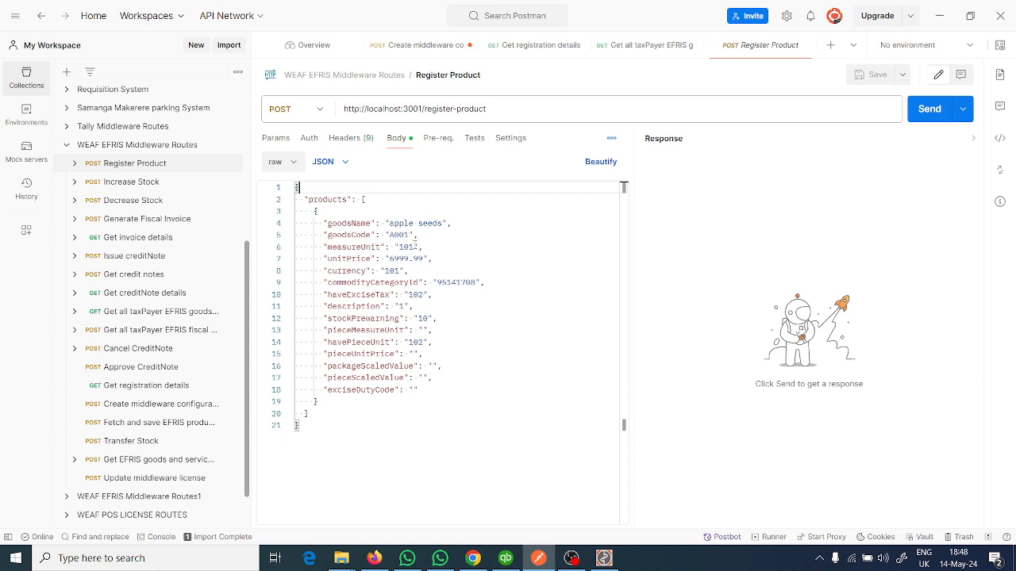
double_click(442, 224)
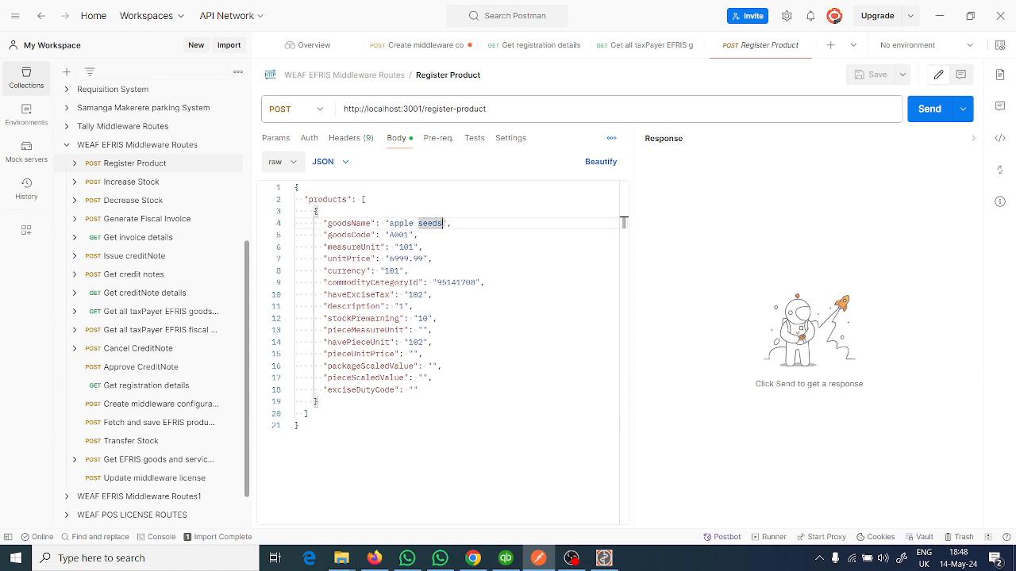
left_click_drag(443, 223, 388, 224)
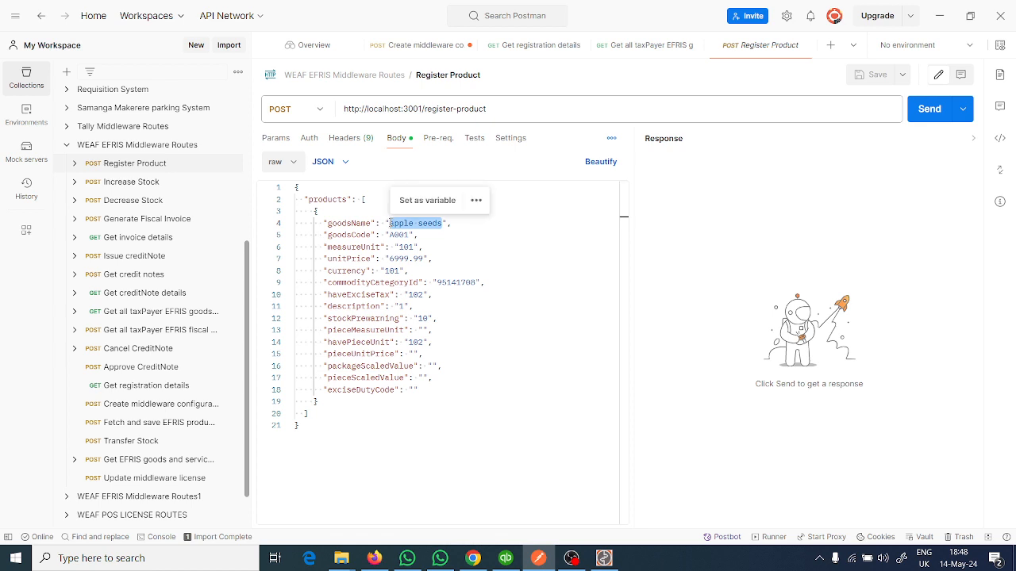
type("Weaf")
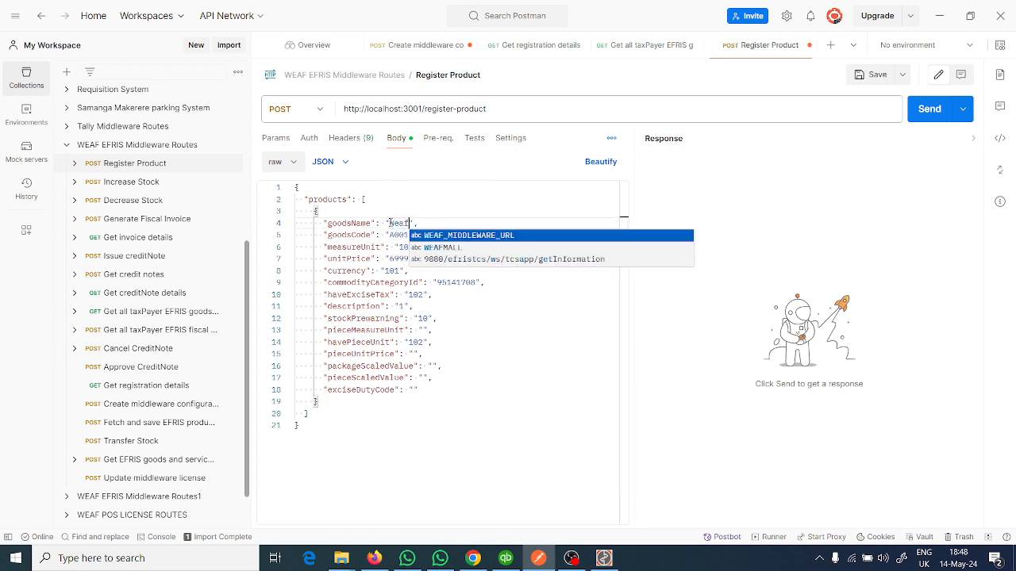
type("mall")
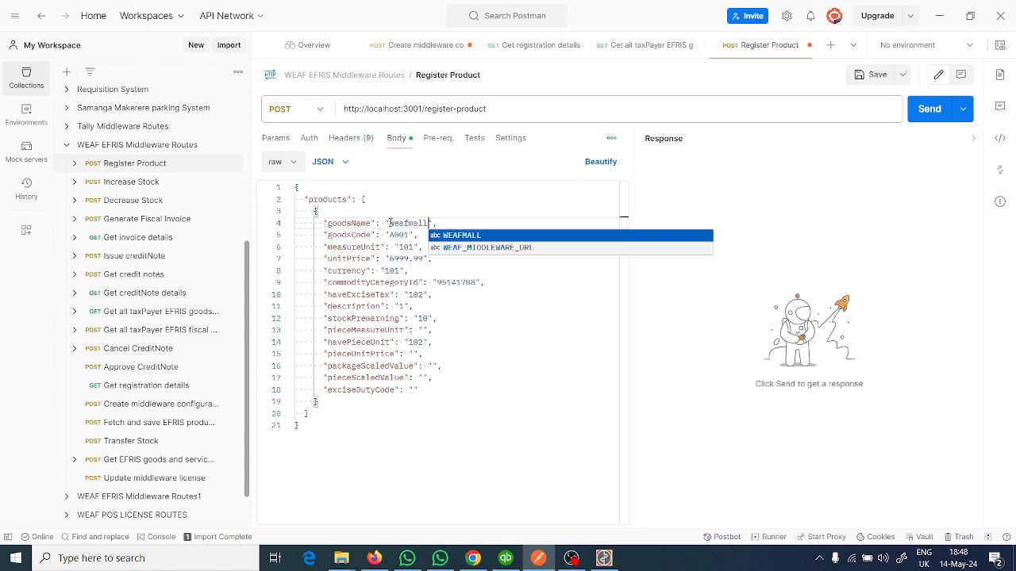
type(" 2")
- Set the goodsCode to "A0045" in the product body and send the Register Product request
double_click(405, 235)
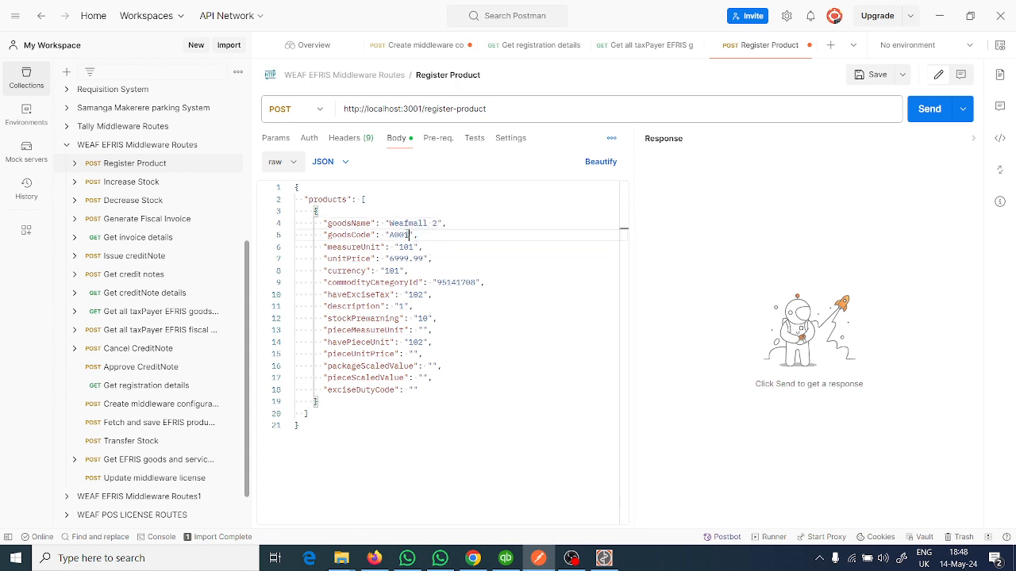
type("A0045")
left_click(932, 116)
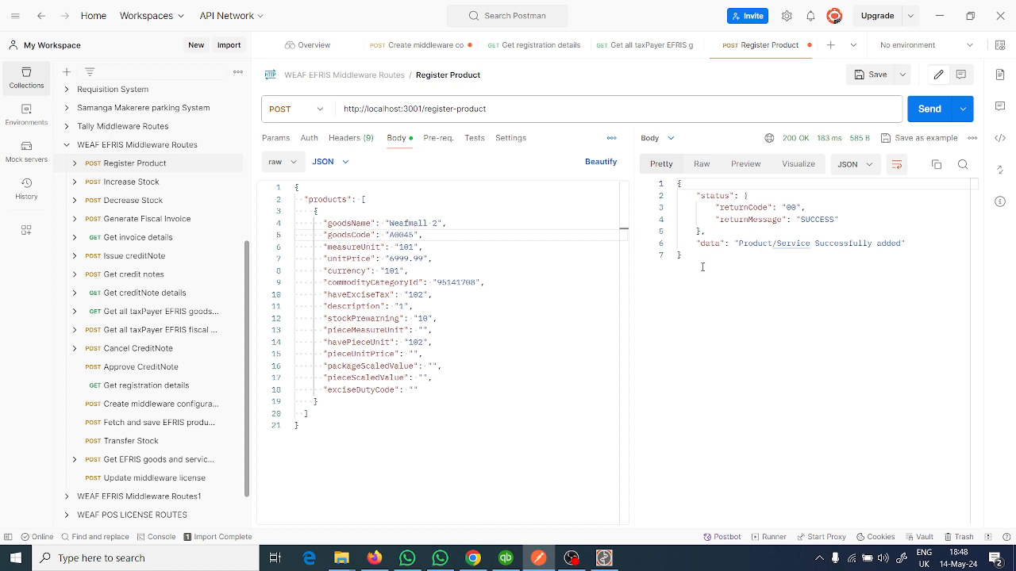
- Examine the status and data of the Register Product response, briefly opening a new request with the copied URL
left_click_drag(692, 190, 701, 243)
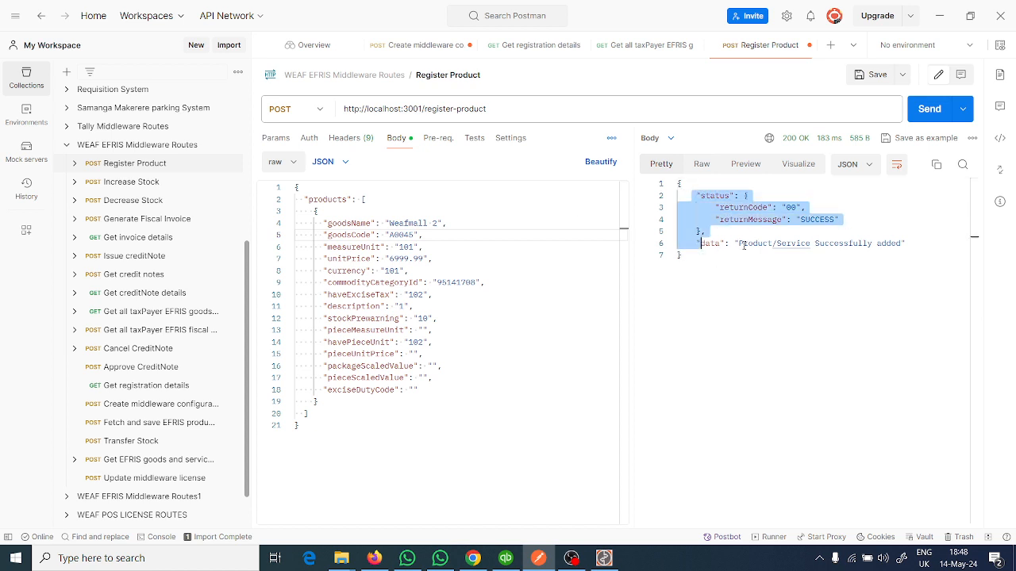
key("ctrl+t")
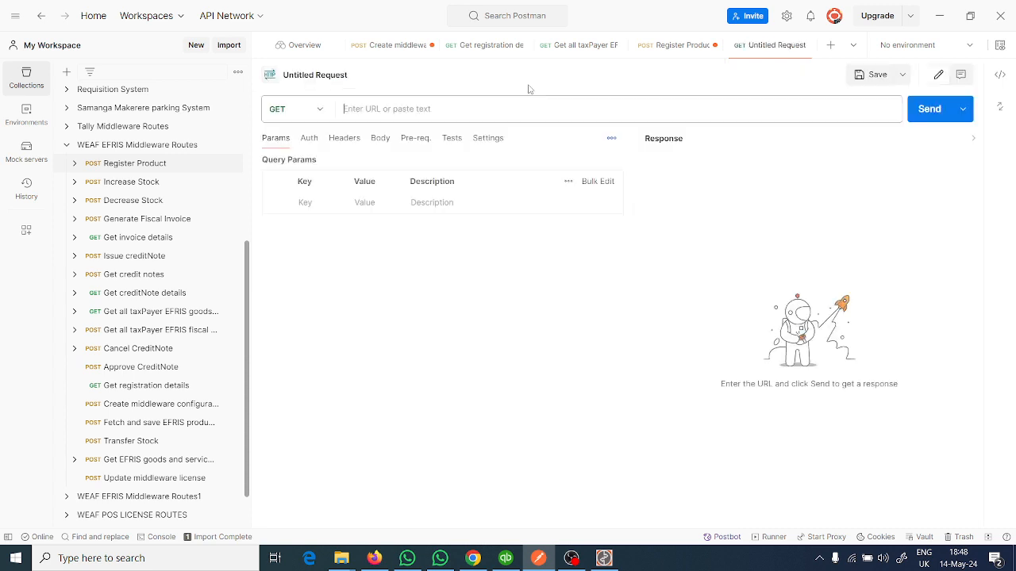
type("http://localhost:3001/service")
left_click(668, 48)
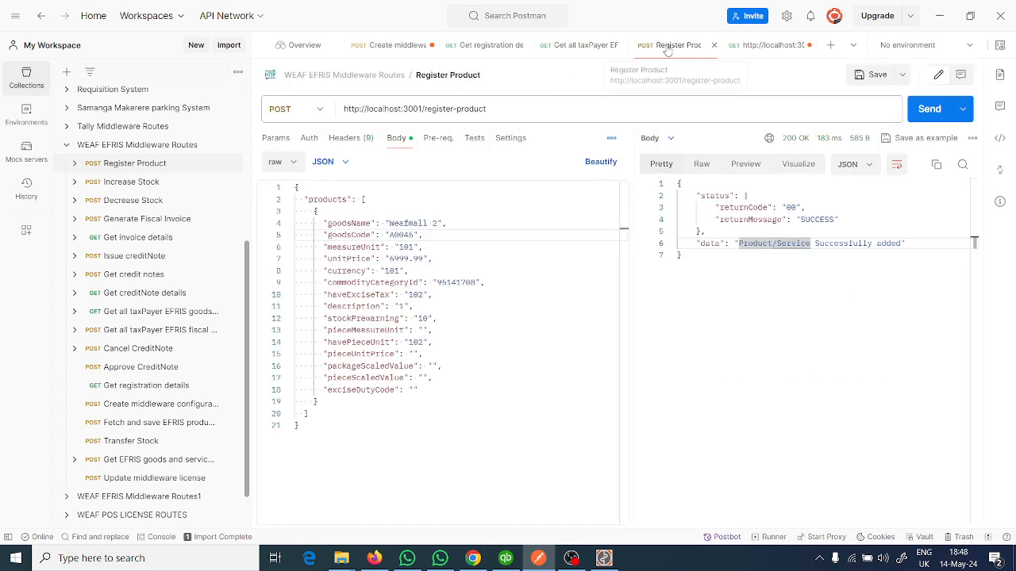
left_click(745, 225)
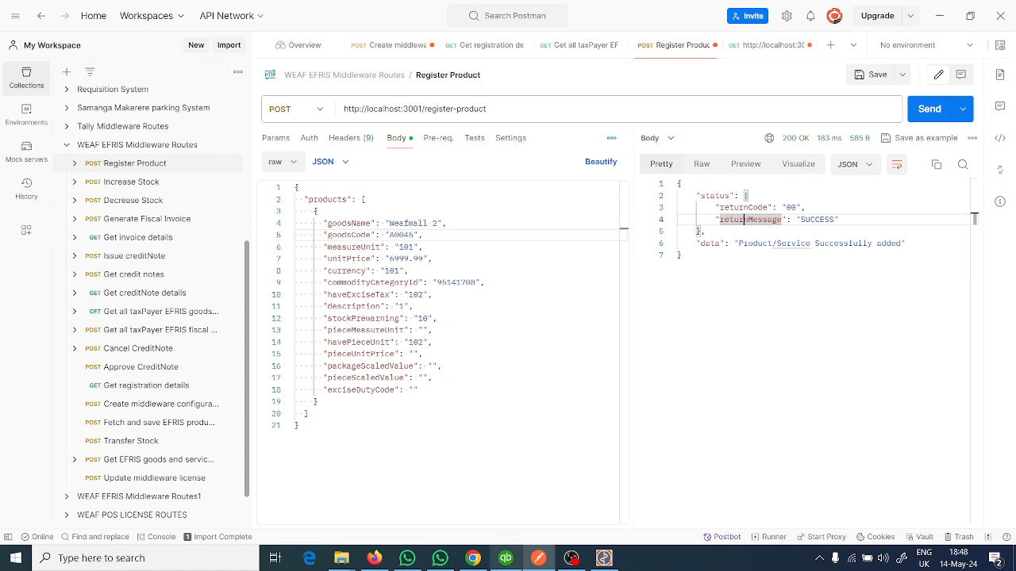
- Switch to the Quickbooks Efris Integrator, look over the Goods & Services list, and return to Postman
left_click(604, 558)
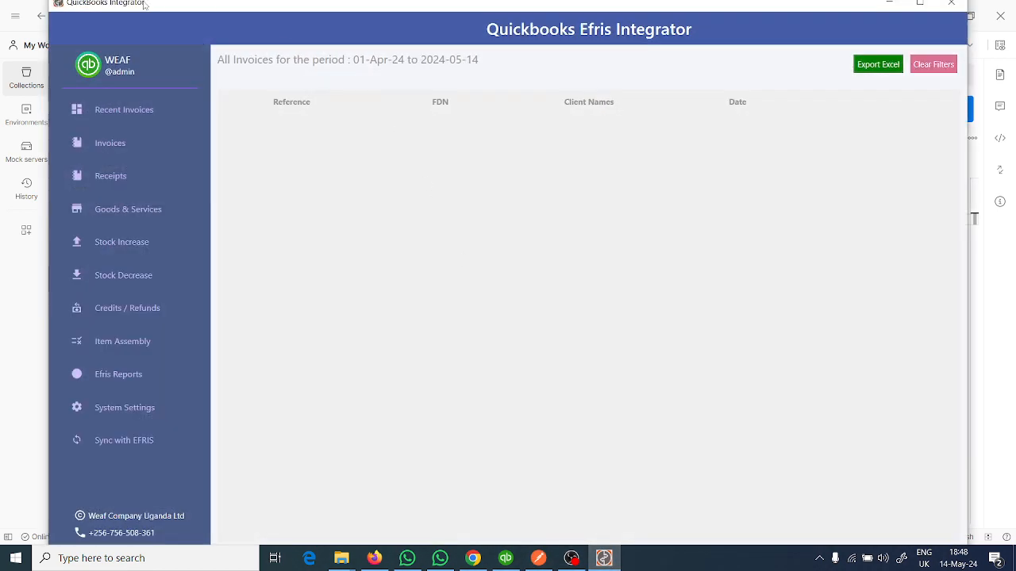
left_click(109, 216)
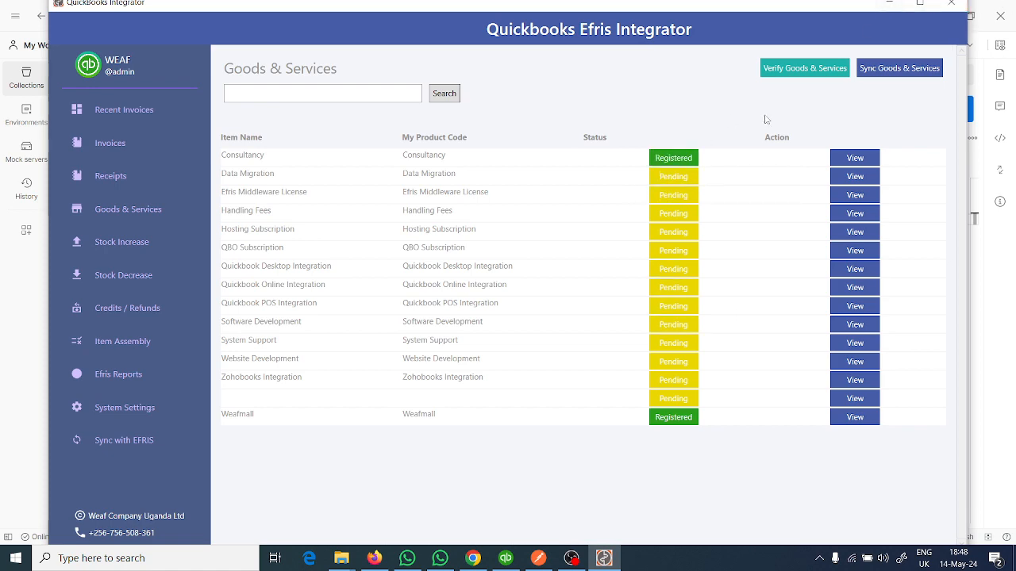
left_click(888, 4)
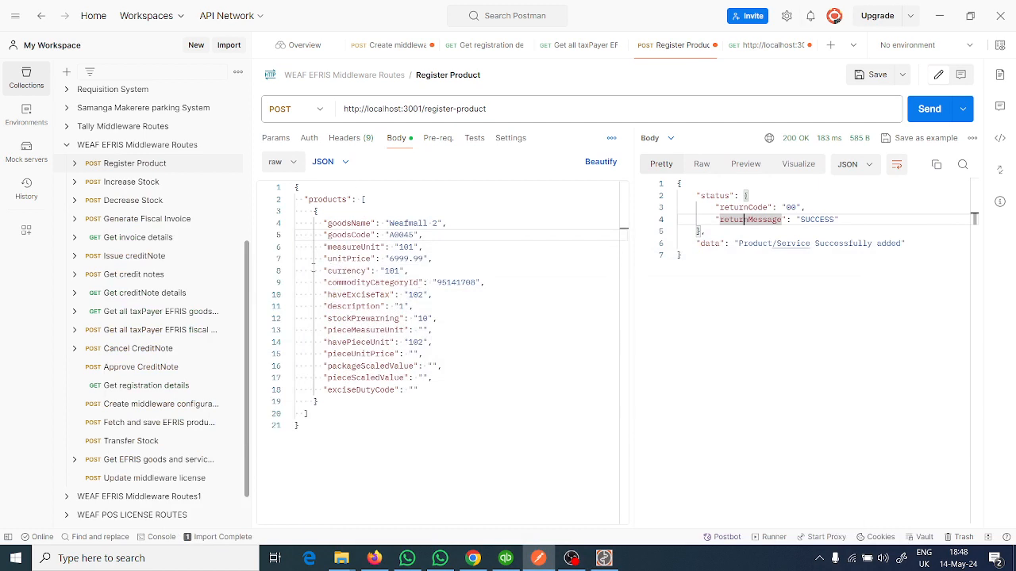
- Open the Increase Stock request, then go back to Register Product and check the goodsCode in its body
left_click(131, 184)
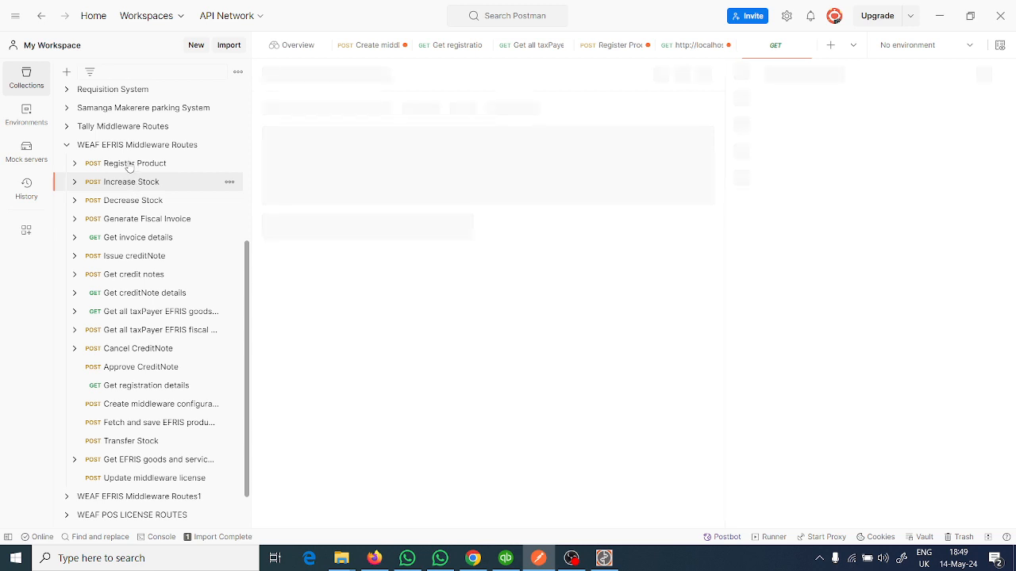
left_click(129, 165)
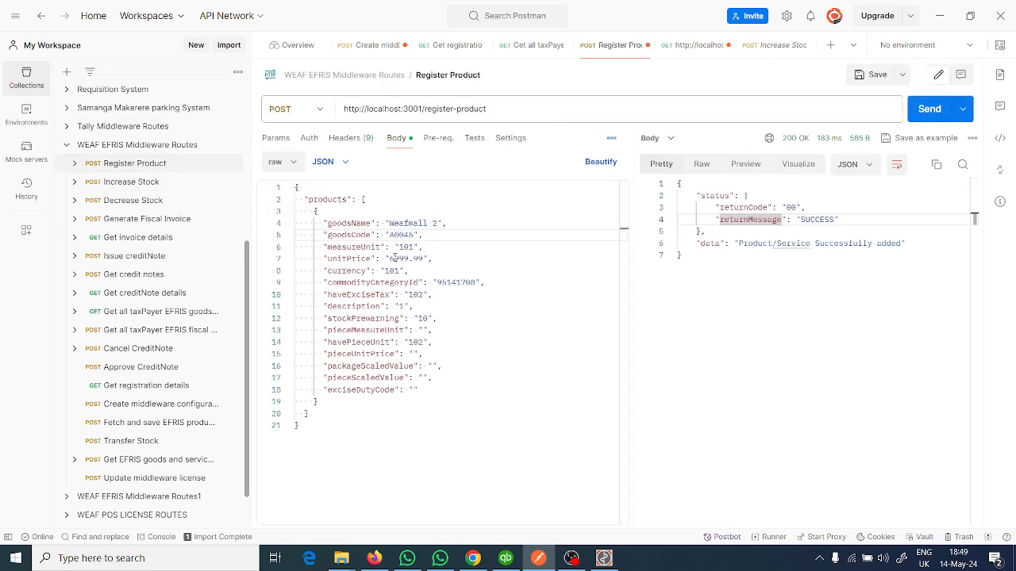
double_click(407, 235)
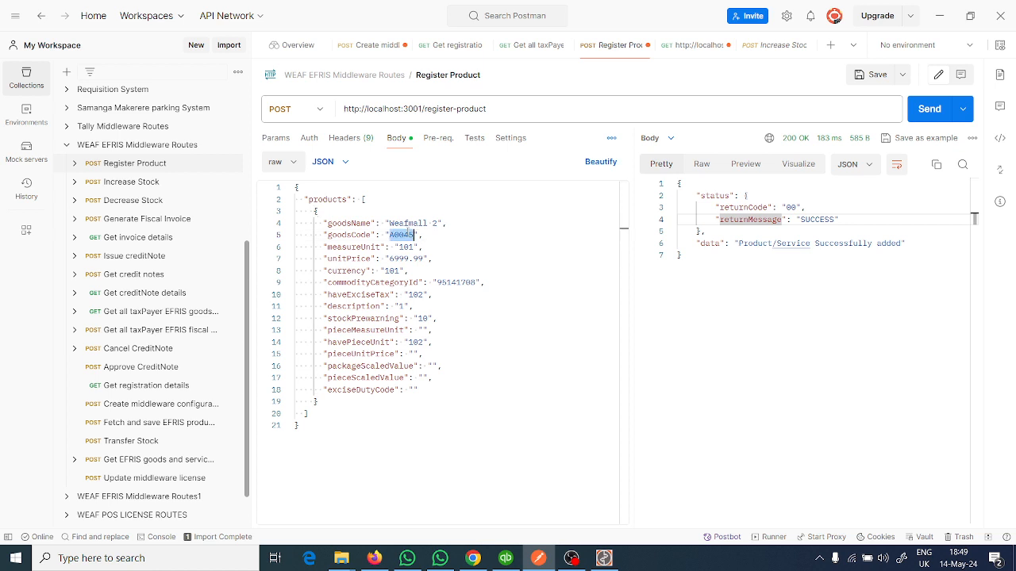
left_click(466, 245)
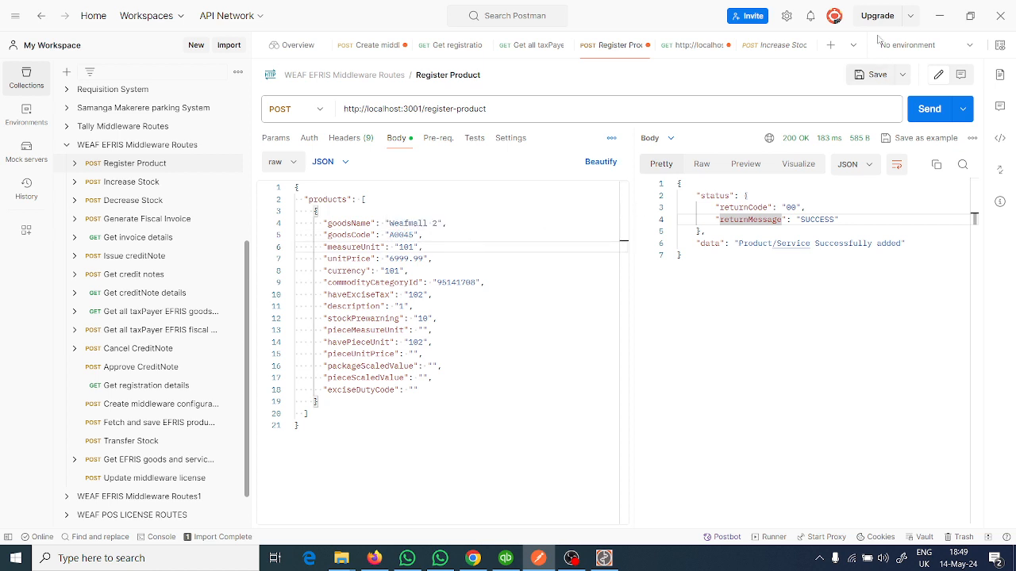
- Resend the Get all taxPayer EFRIS goods and services request and examine the Weafmall 2 record in the response
left_click(534, 48)
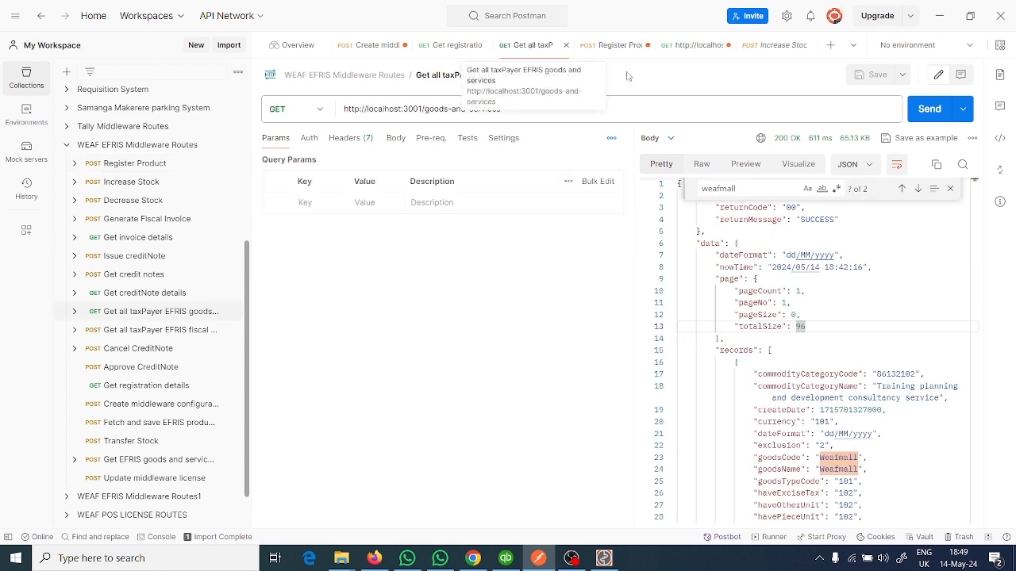
left_click(928, 109)
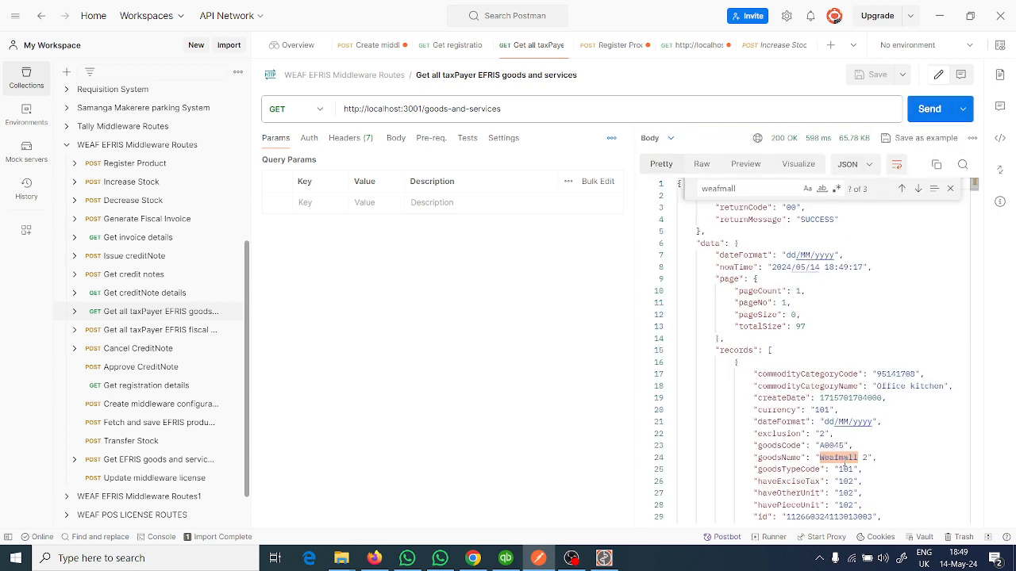
scroll(861, 459, "down", 3)
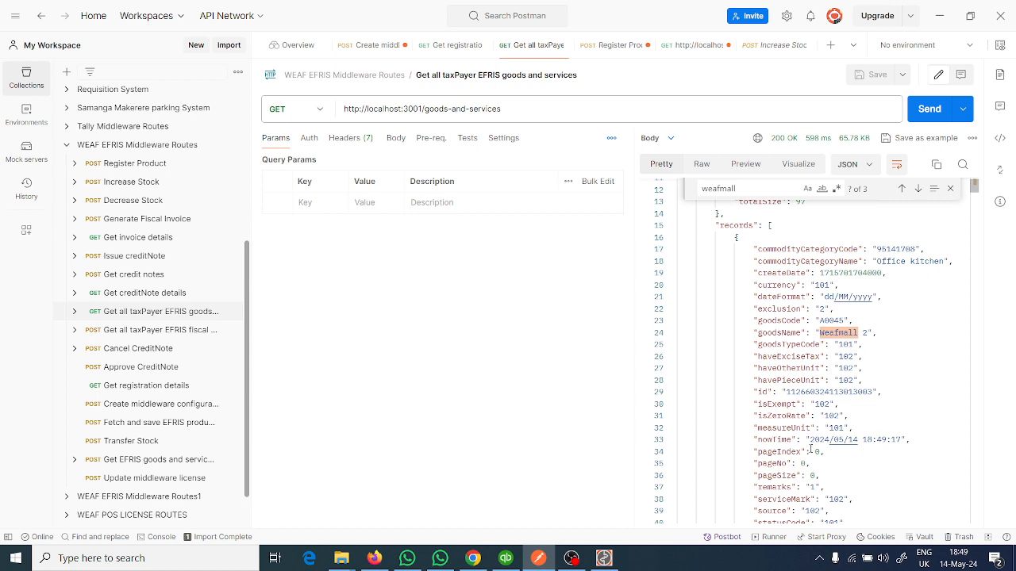
scroll(810, 450, "down", 1)
scroll(799, 487, "down", 1)
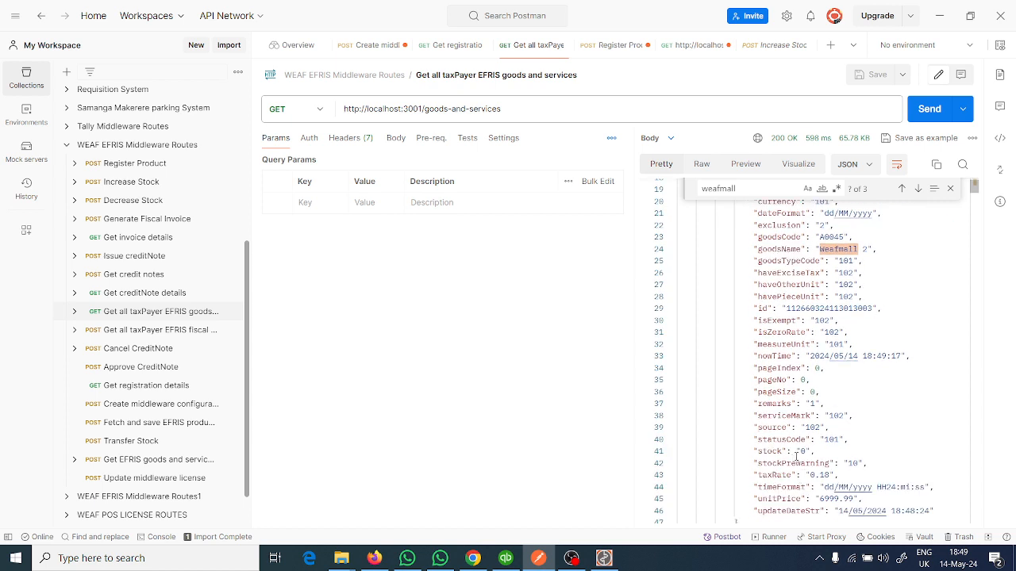
- Open the Increase Stock request and examine its increase-stock endpoint and JSON body
left_click(139, 187)
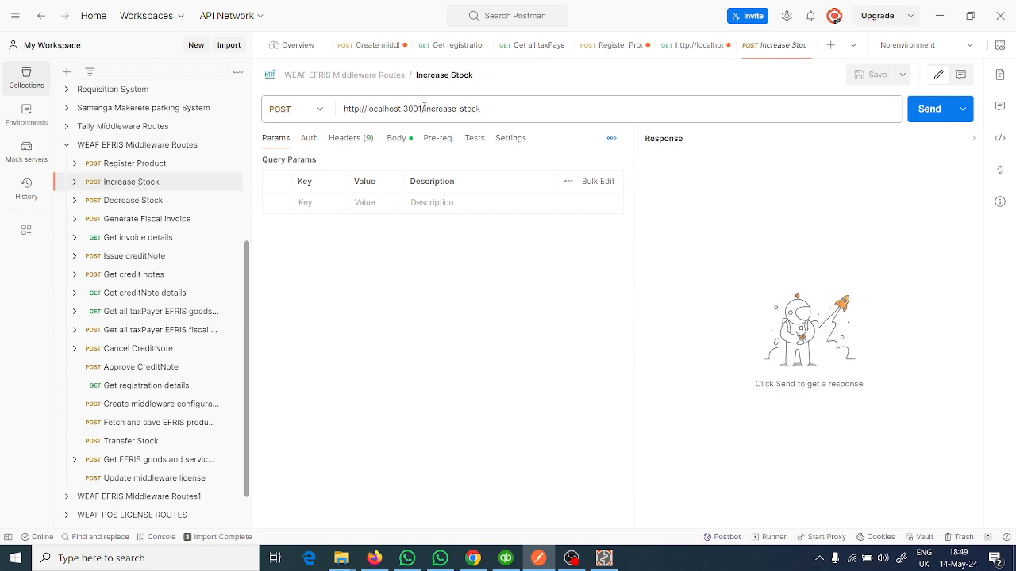
left_click_drag(424, 109, 524, 103)
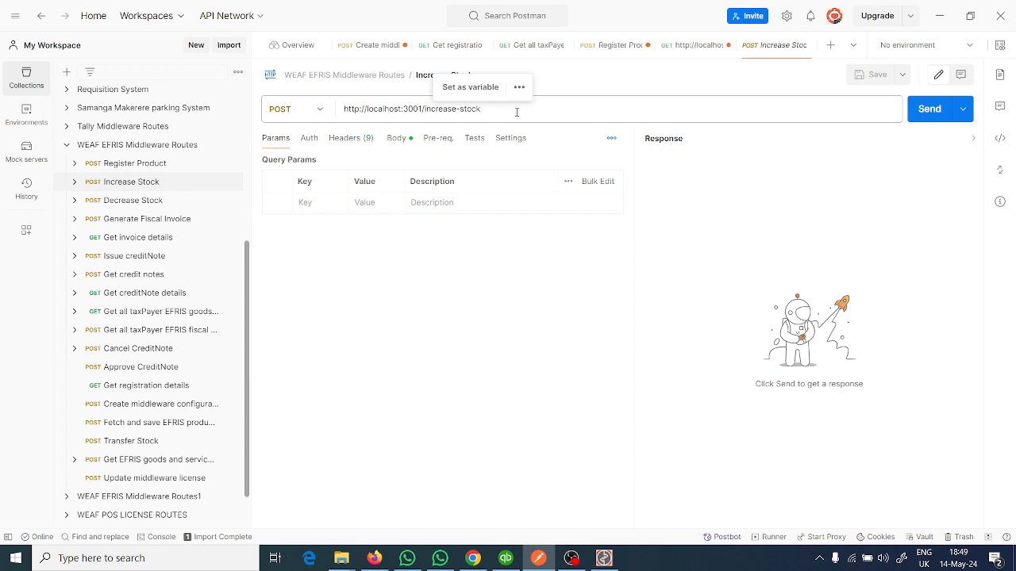
left_click(400, 139)
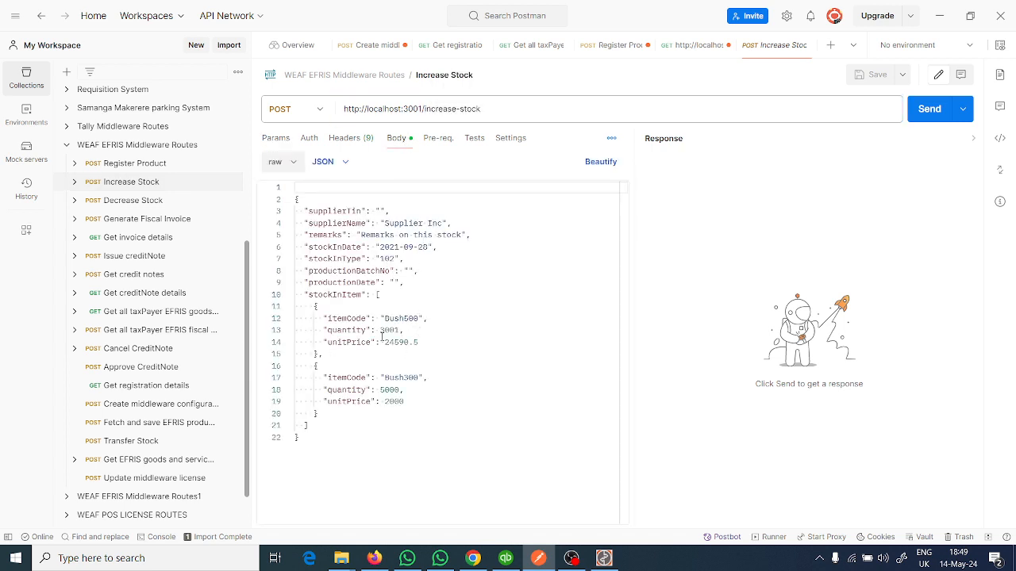
- Copy goodsCode A0045 from Register Product into the first stockInItem's itemCode in Increase Stock and set its quantity to 10
left_click(600, 48)
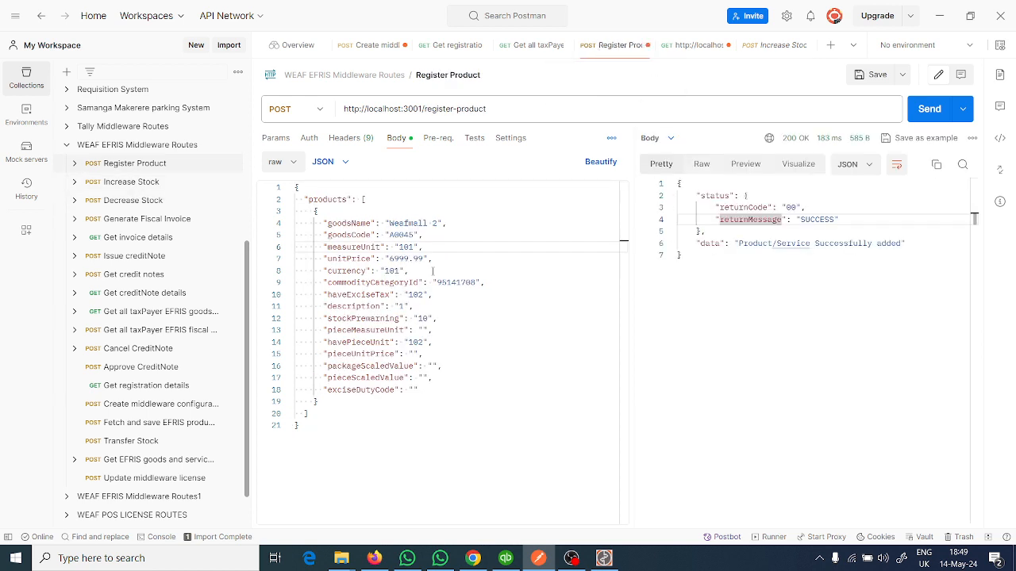
double_click(401, 235)
key("ctrl+c")
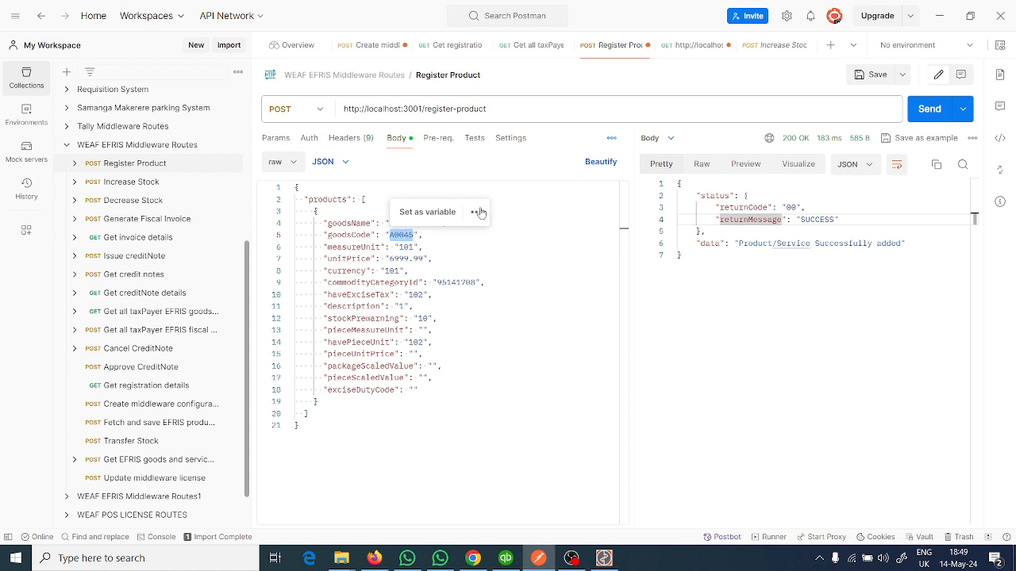
left_click(762, 45)
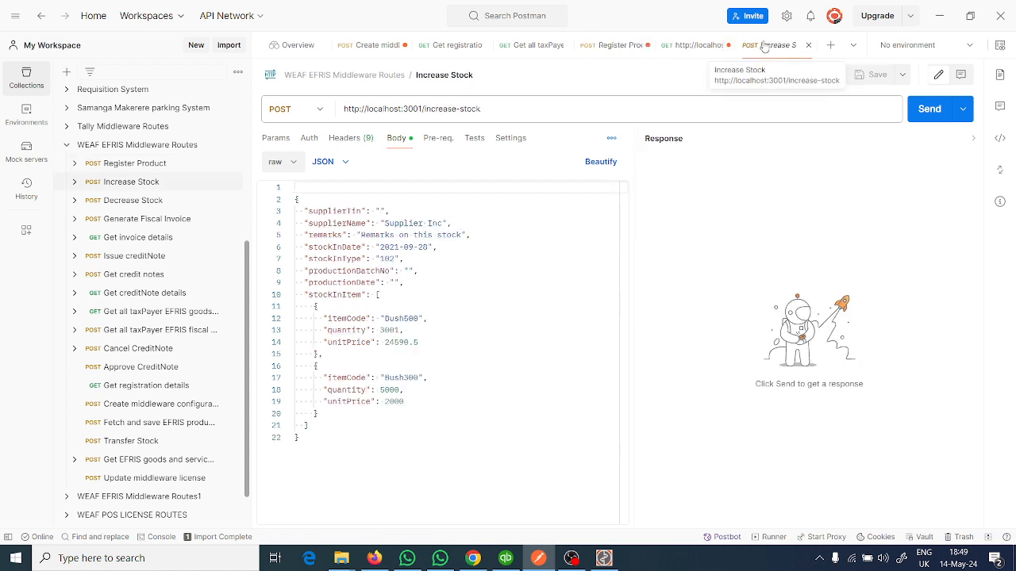
double_click(391, 321)
key("ctrl+v")
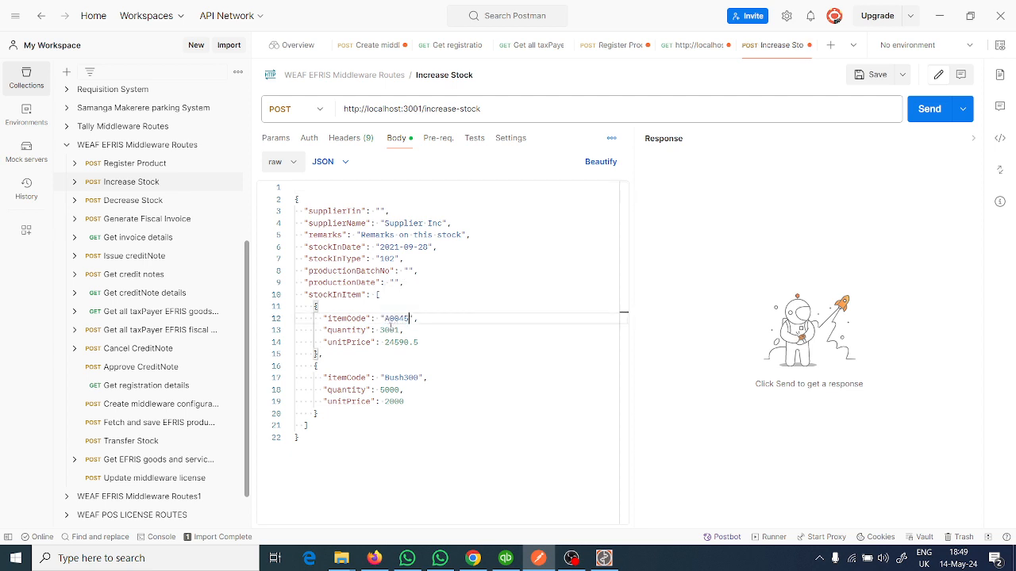
double_click(389, 331)
type("1")
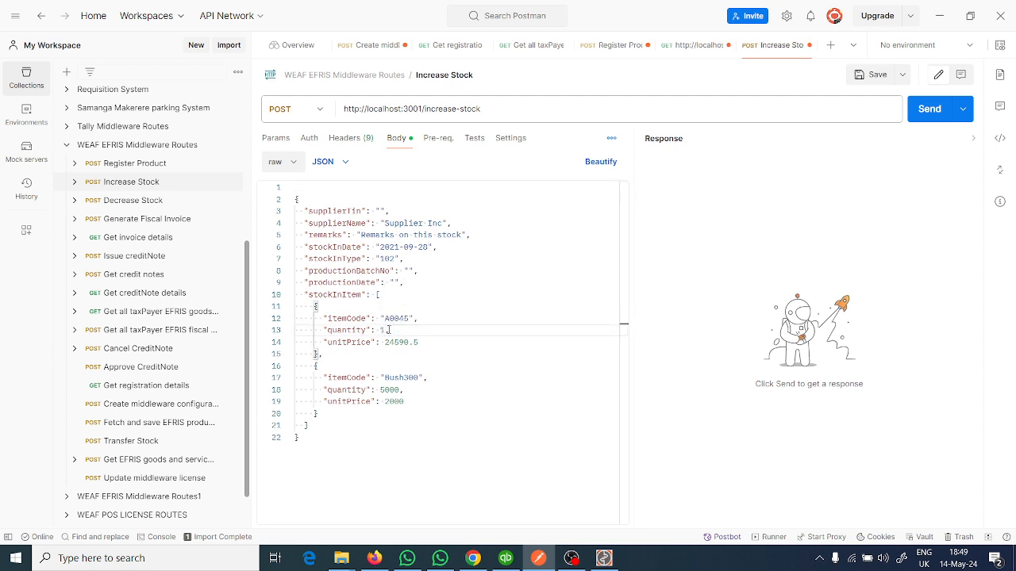
type("0")
- Set the stockInDate in the Increase Stock body to 2024-05-14
double_click(397, 249)
left_click_drag(395, 248, 400, 249)
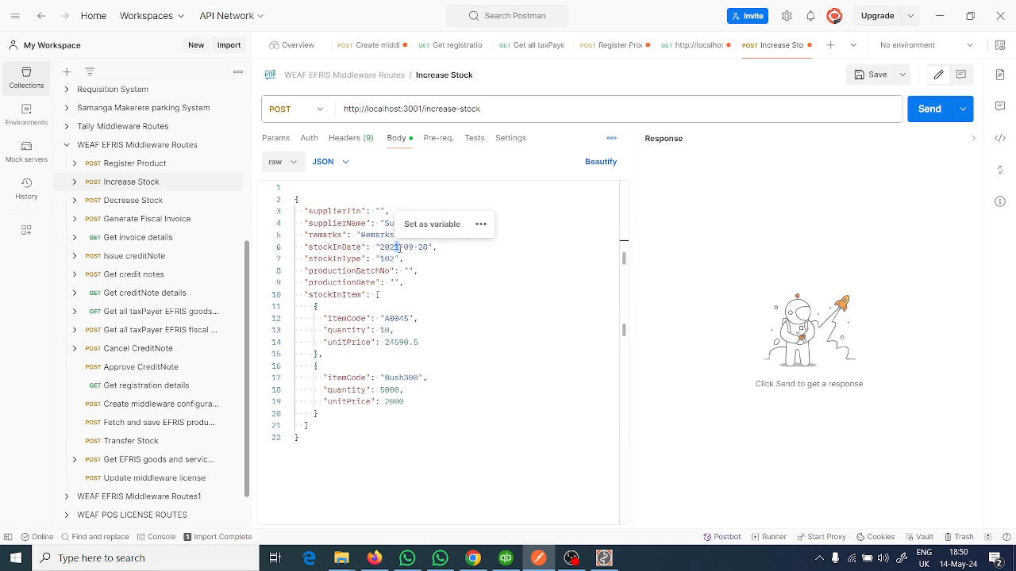
type("4")
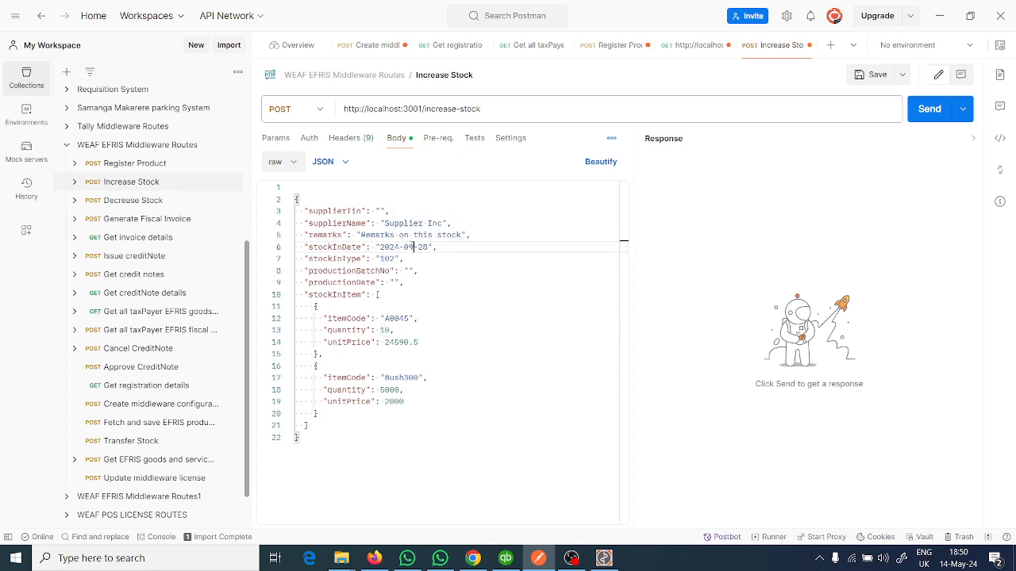
left_click_drag(414, 247, 408, 247)
type("5")
double_click(423, 247)
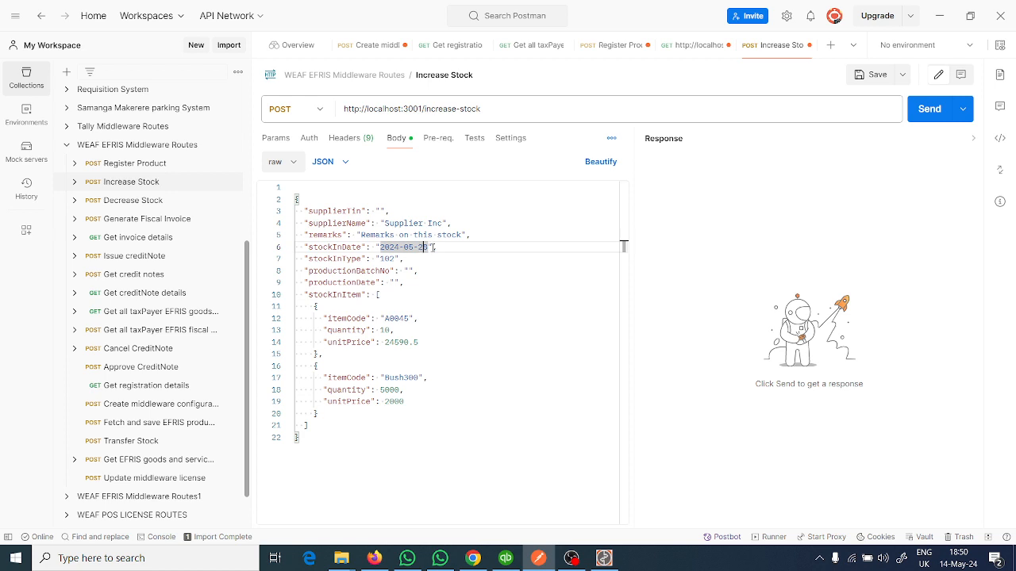
key("BackSpace")
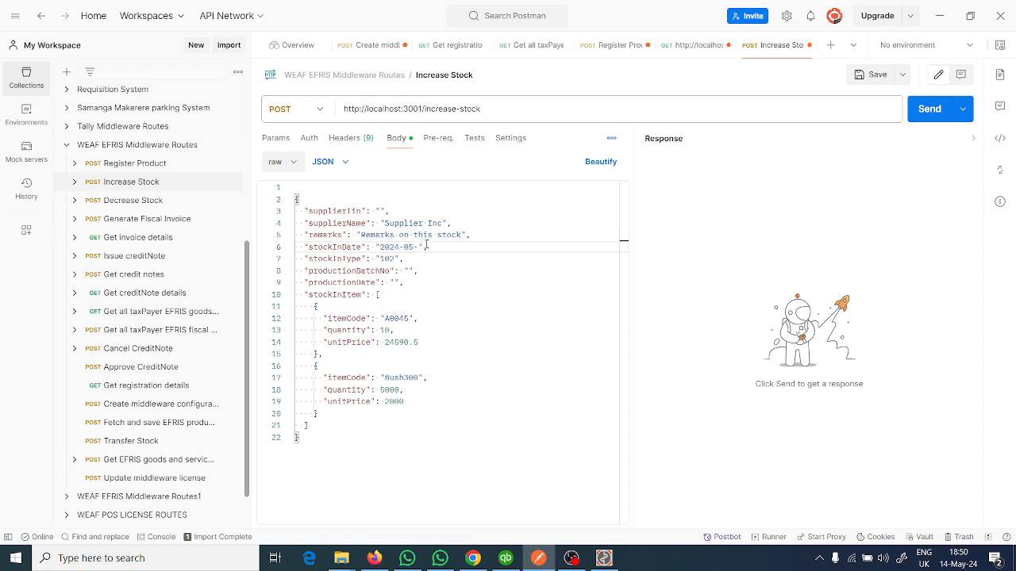
type("14")
- Set the stockInType to 104 and send the Increase Stock request
left_click(391, 258)
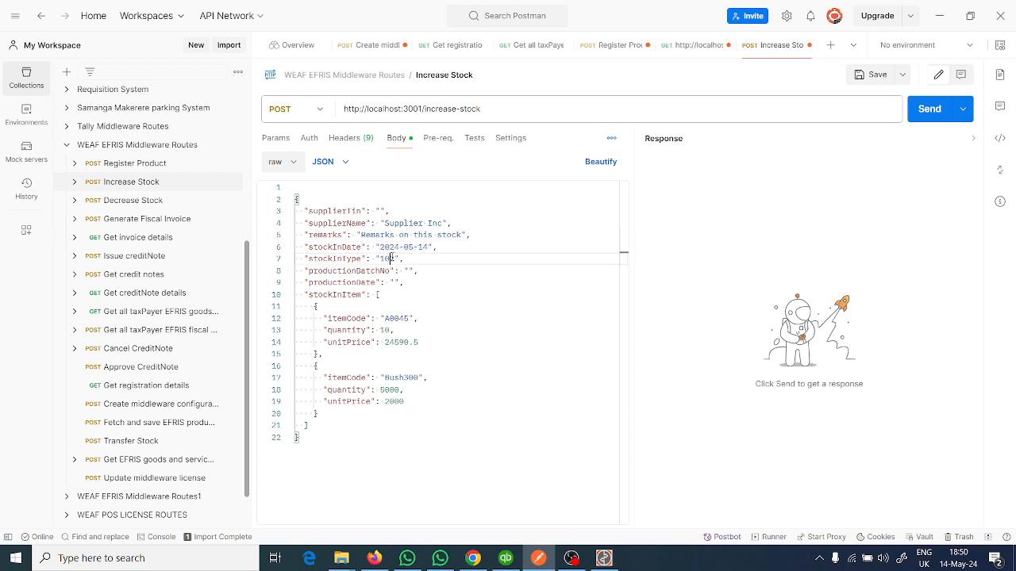
left_click_drag(391, 259, 397, 259)
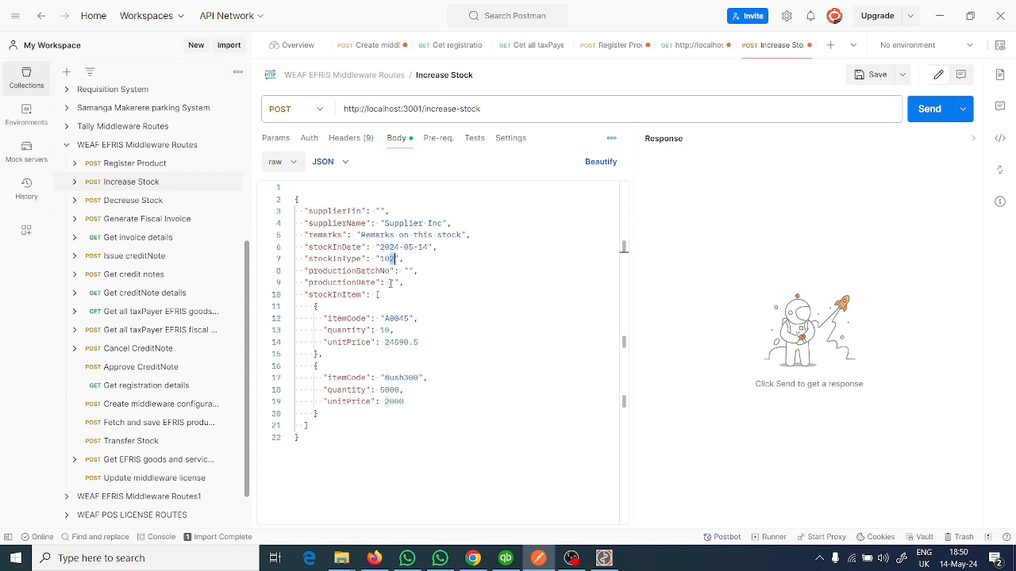
type("4")
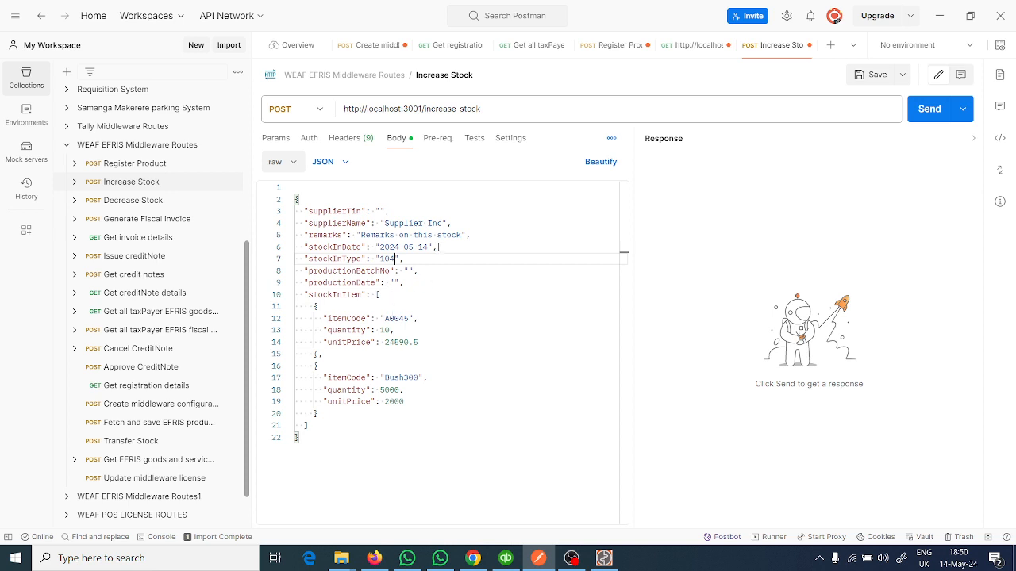
left_click(928, 109)
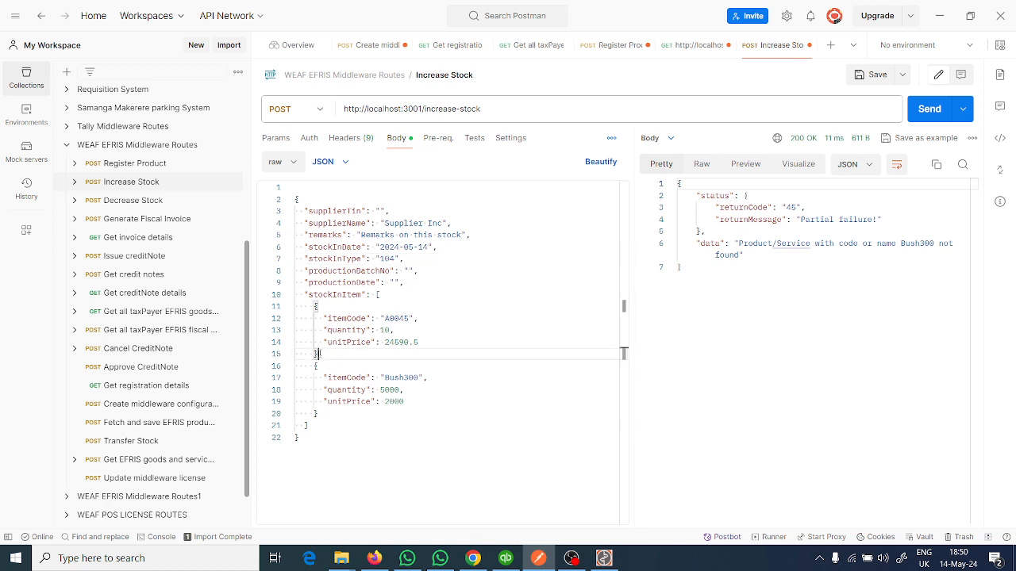
- Delete the Bush300 item from the stockInItem array, leaving only A0045, and send the Increase Stock request twice
left_click_drag(321, 354, 360, 411)
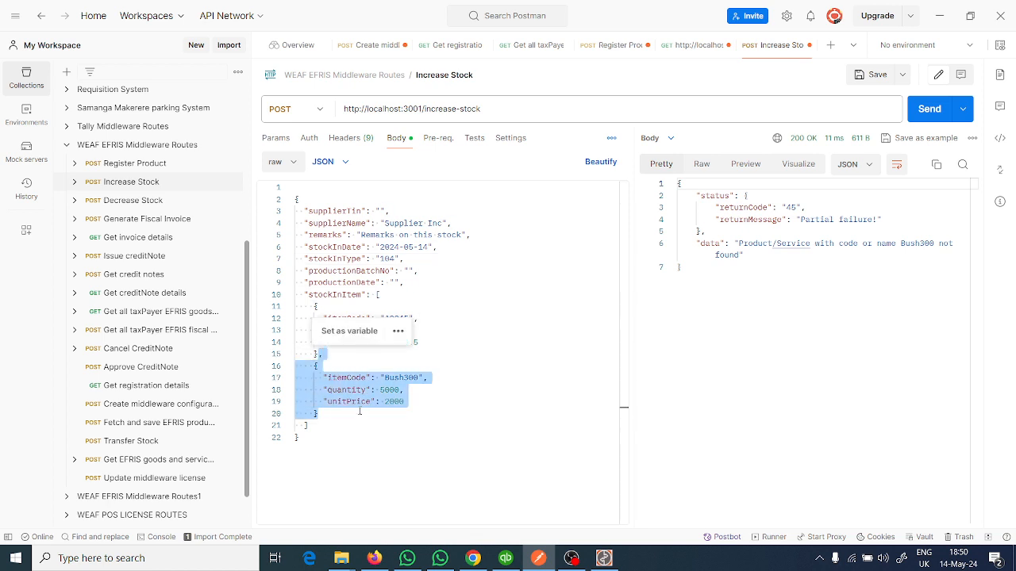
key("BackSpace")
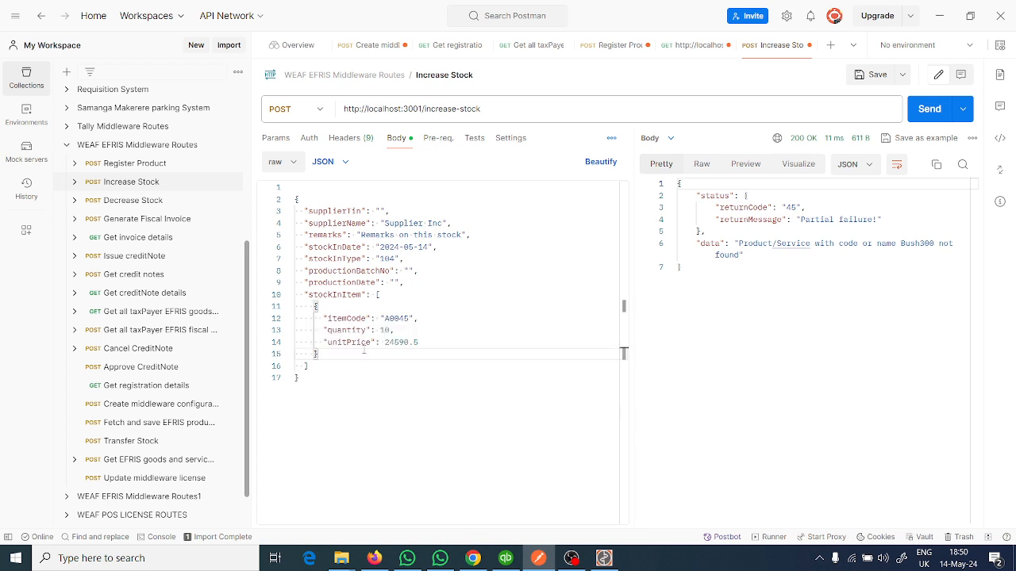
left_click(392, 329)
left_click(402, 330)
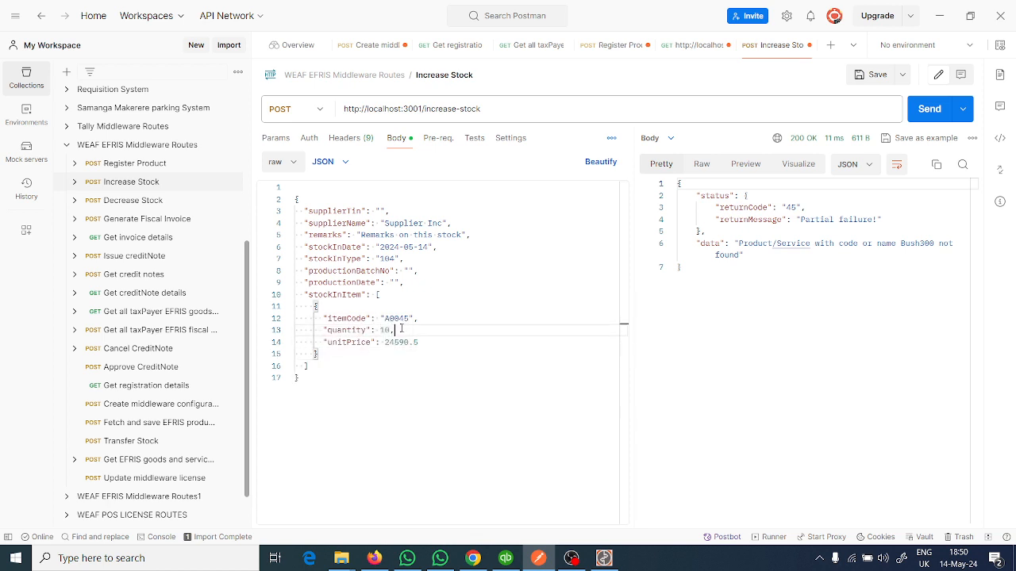
left_click(929, 109)
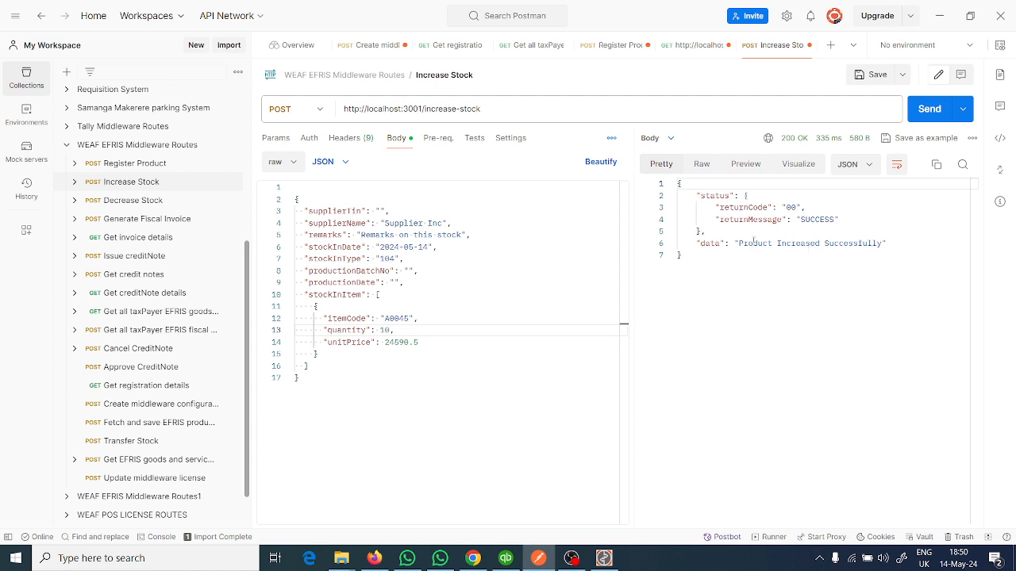
left_click(925, 109)
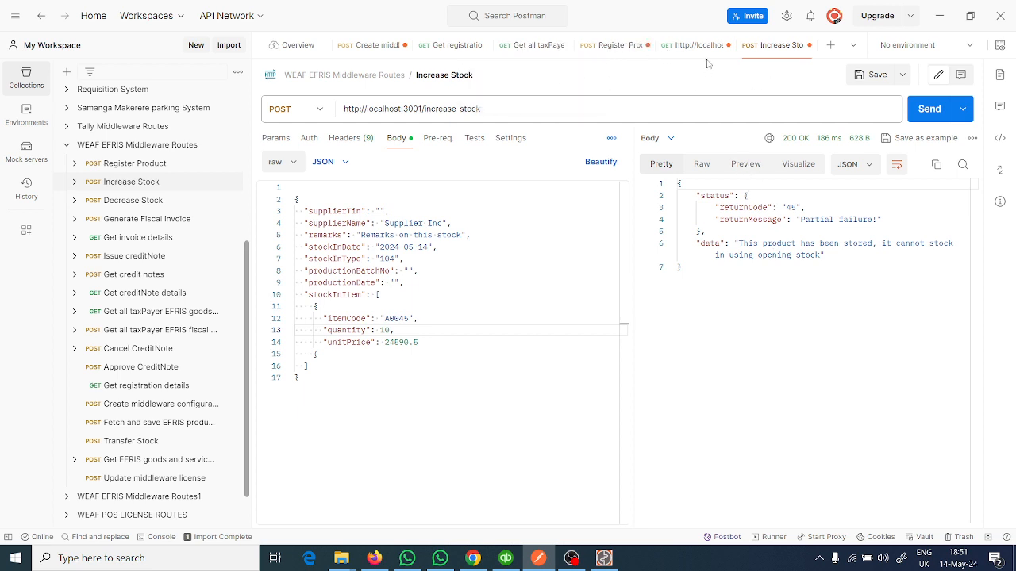
- Resend the Get all taxPayer EFRIS goods and services request and check the stock value of Weafmall 2
left_click(530, 45)
left_click(929, 109)
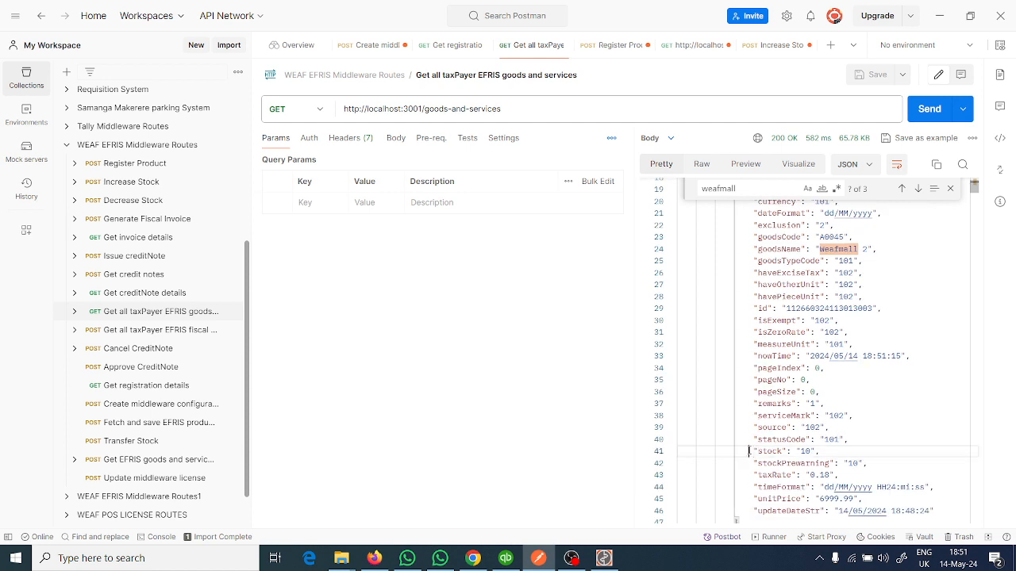
left_click_drag(749, 451, 873, 451)
left_click(872, 425)
- Return to Increase Stock, set its stockInType to 102 and send the request
left_click(766, 49)
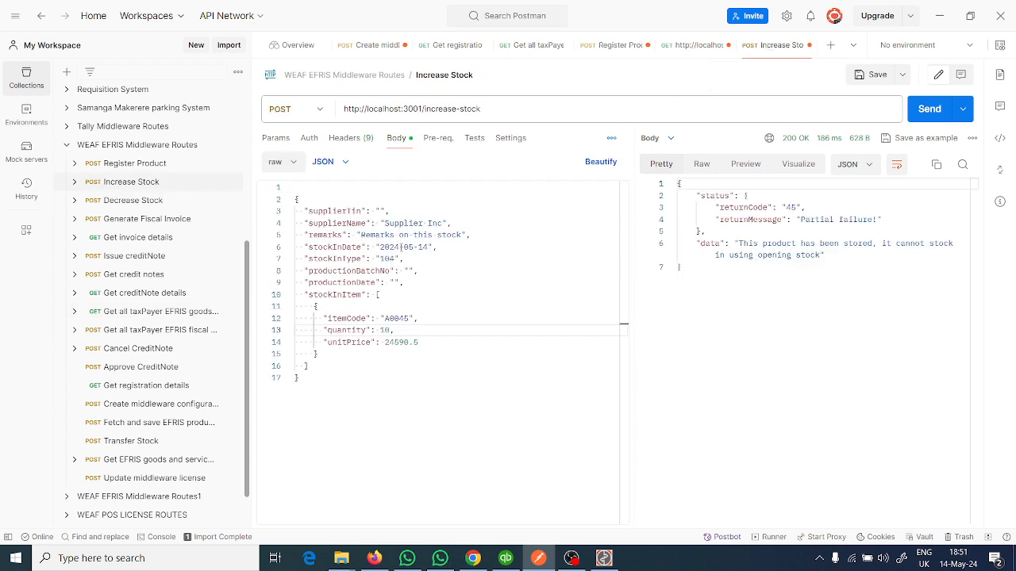
left_click(395, 258)
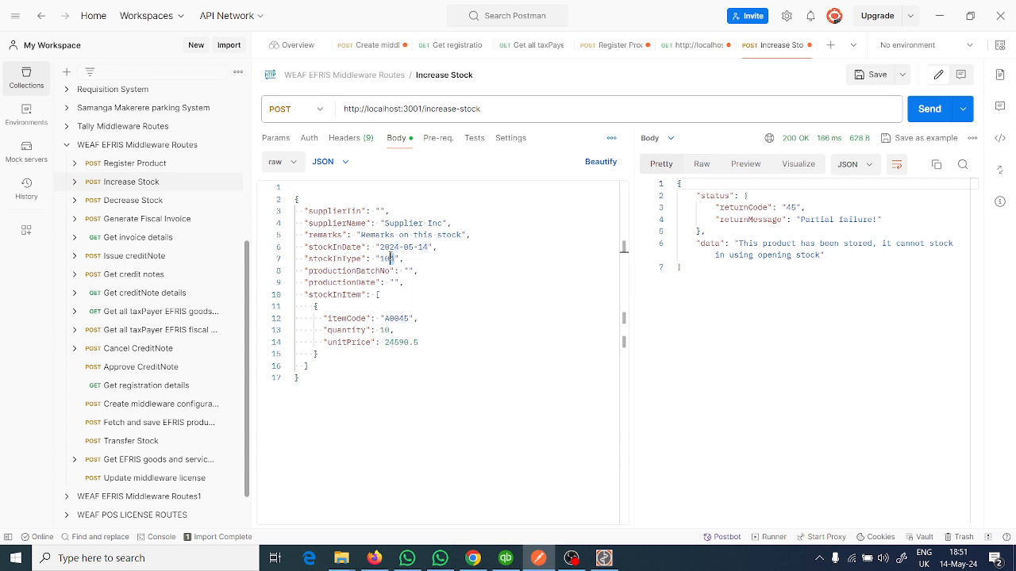
double_click(388, 258)
type("102")
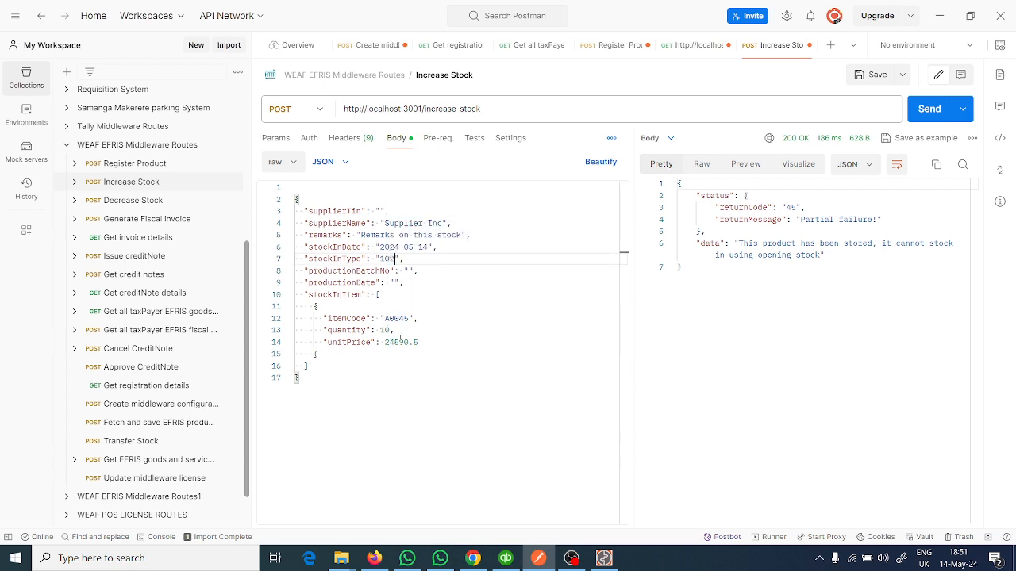
left_click(926, 112)
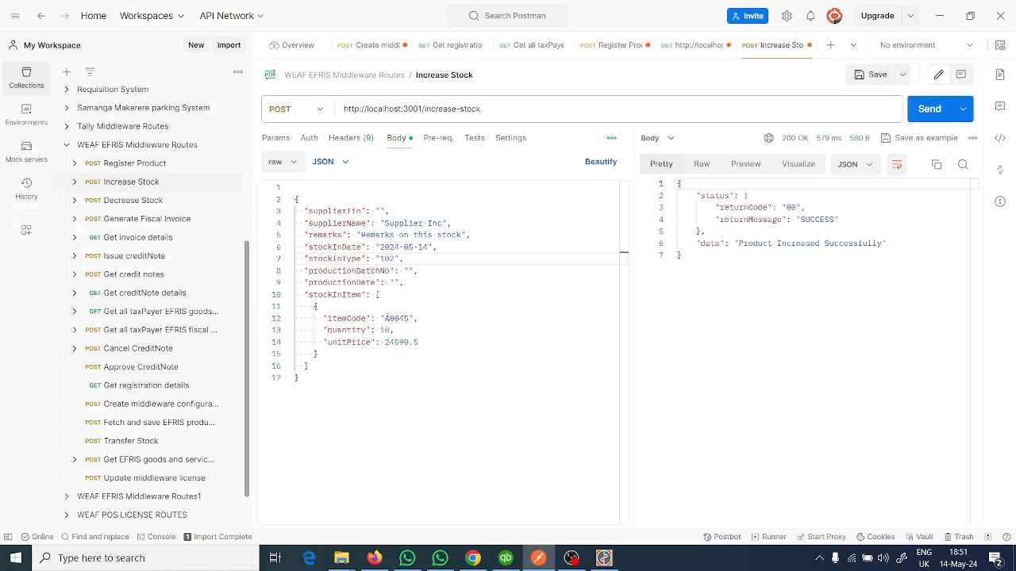
- Copy item code A0045 from Increase Stock into the first stockInItem's itemCode in the Decrease Stock body
double_click(390, 318)
key("ctrl+c")
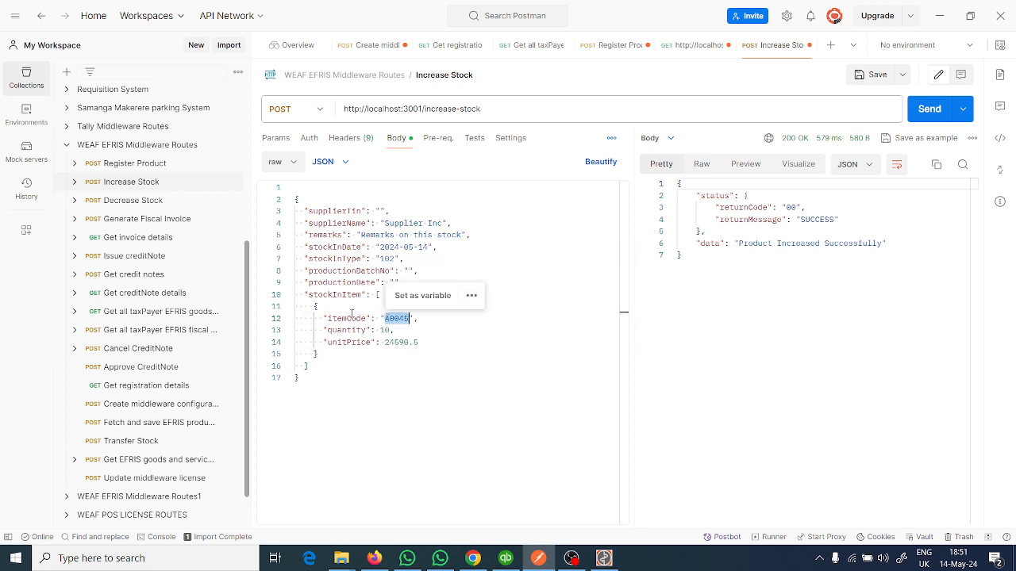
left_click(133, 208)
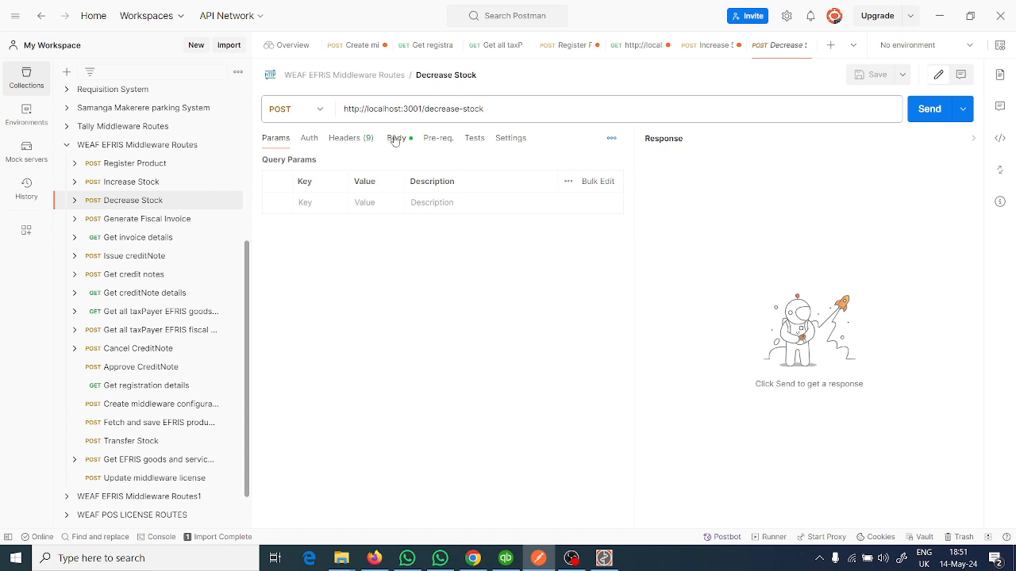
left_click(394, 139)
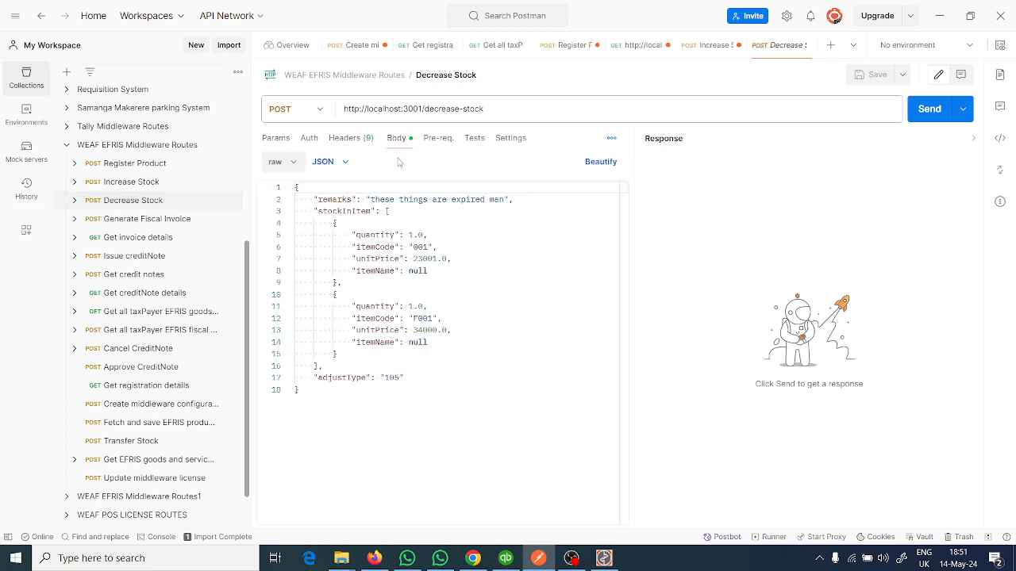
double_click(417, 247)
type("A0045")
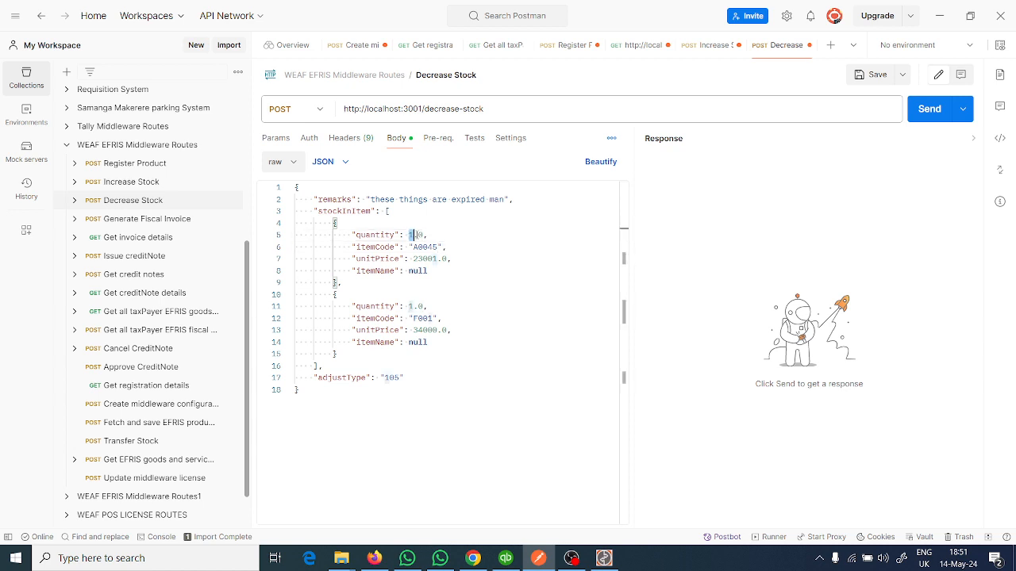
- Set the A0045 item's quantity to 20 and delete the F001 item from the Decrease Stock body
left_click_drag(409, 235, 424, 234)
type("20")
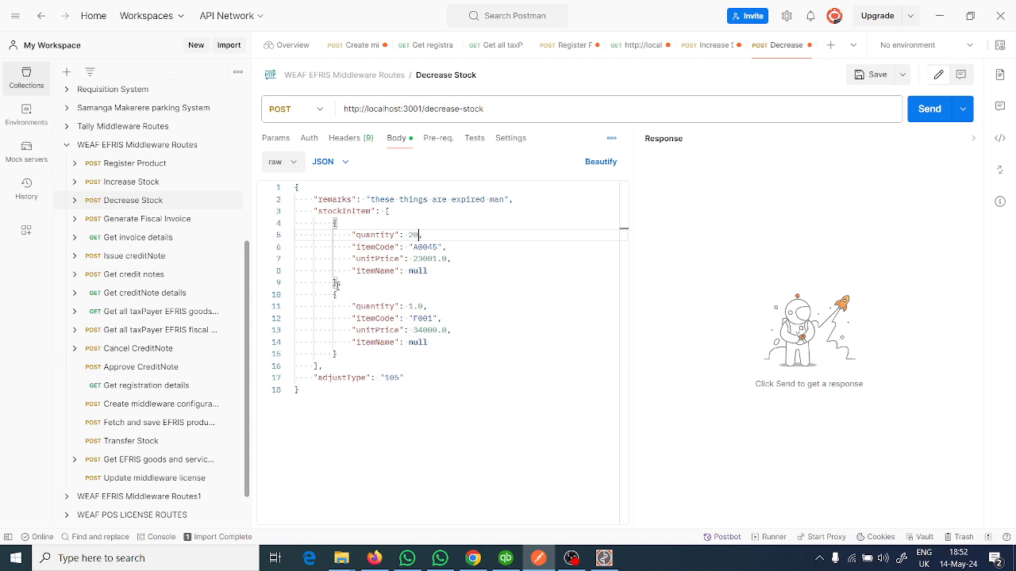
left_click_drag(337, 284, 343, 353)
key("BackSpace")
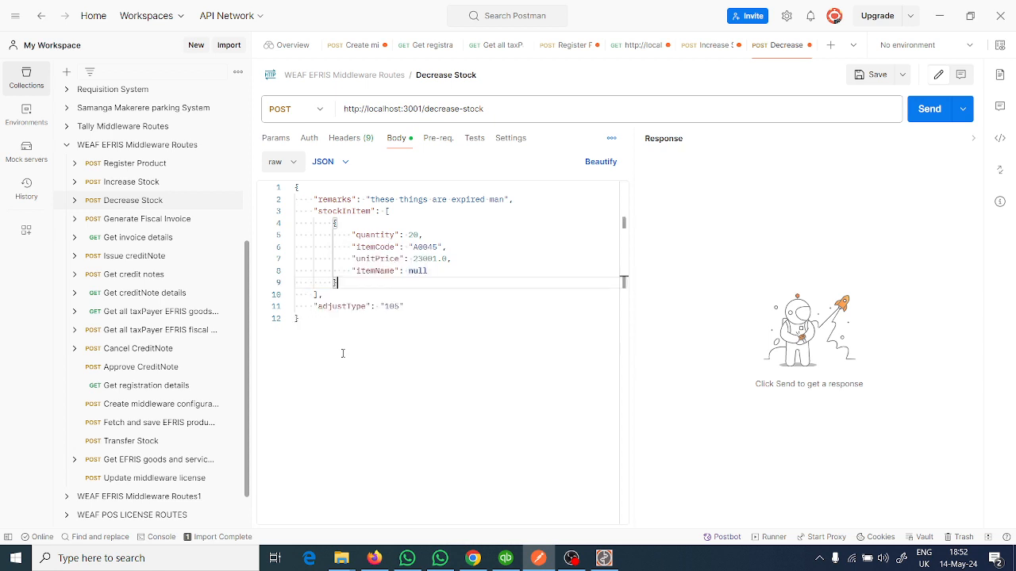
- Check Weafmall 2 in the goods and services response, then switch to Firefox and search the EFRIS goods list for weafmall
left_click(492, 45)
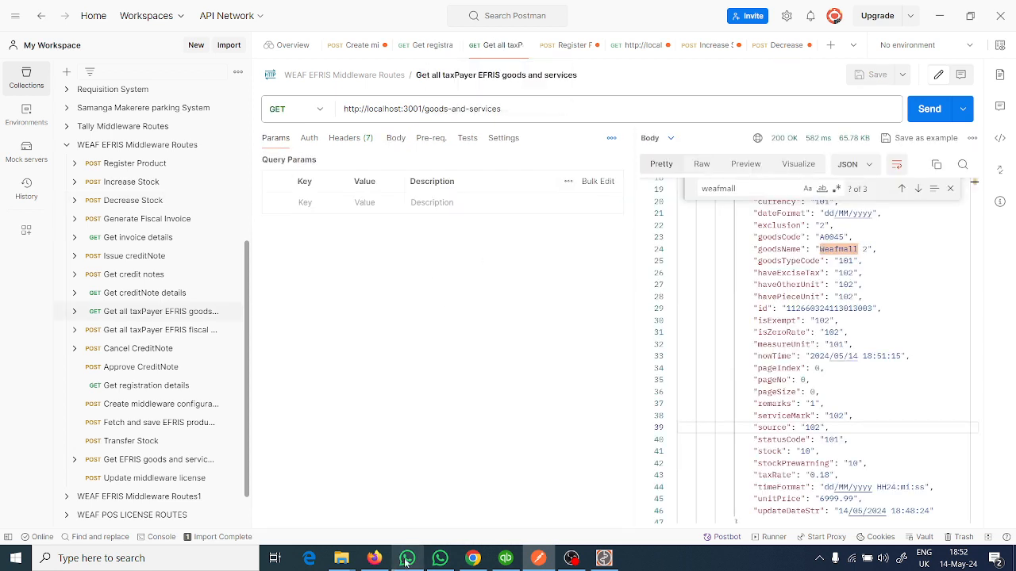
left_click(374, 558)
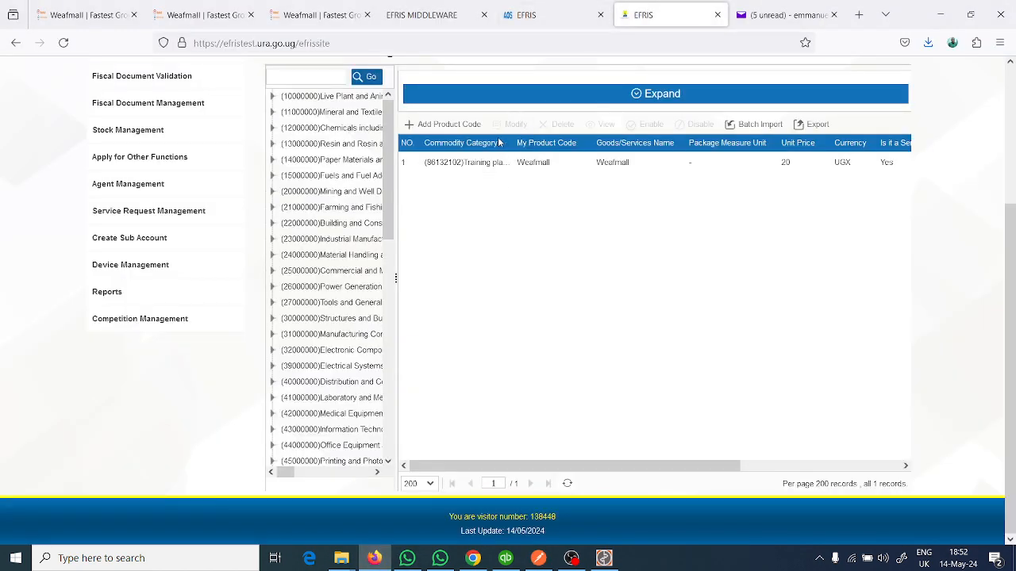
left_click(631, 95)
left_click(635, 164)
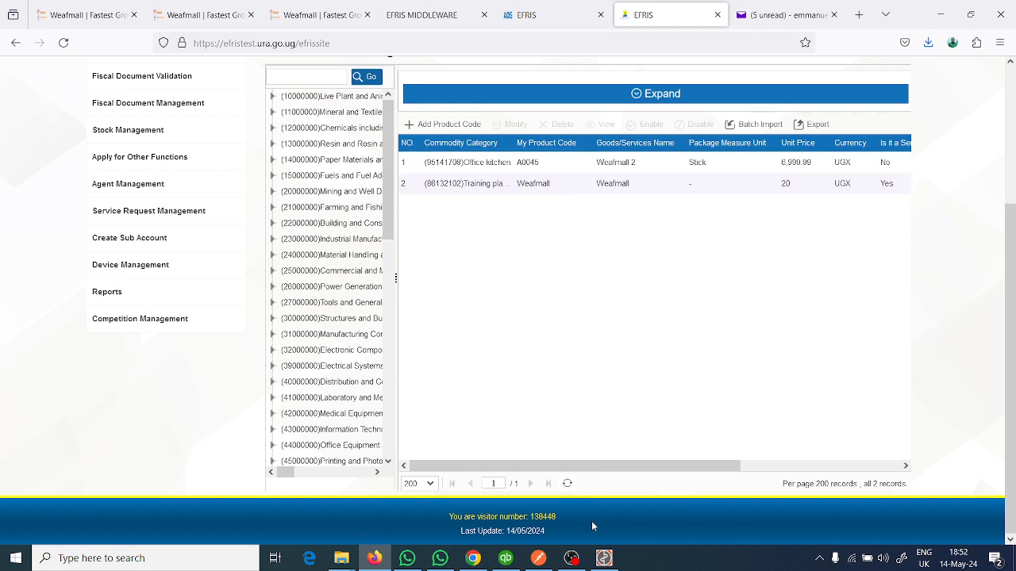
- Switch back to Postman and send the Decrease Stock request for item A0045
left_click(538, 558)
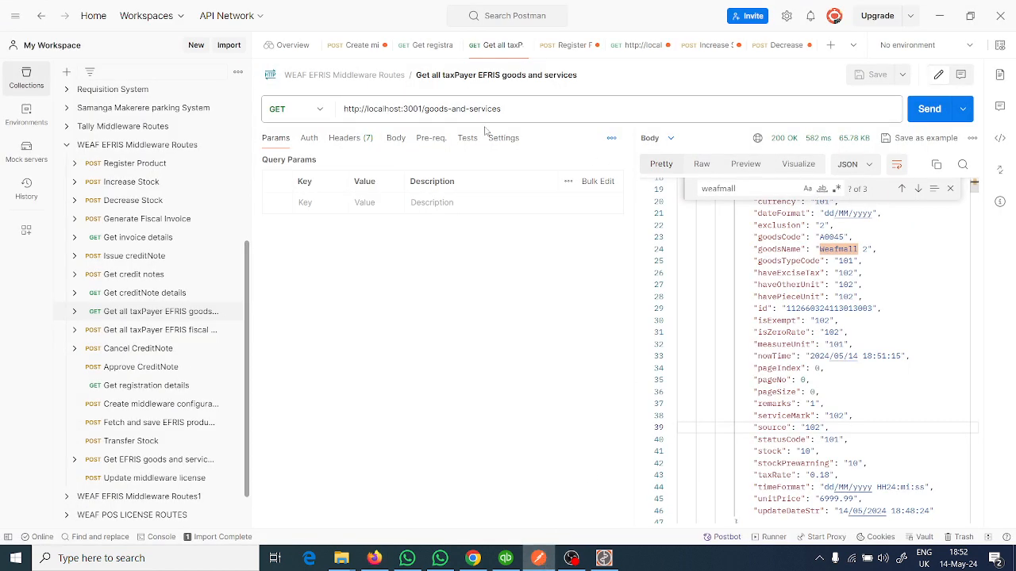
left_click(762, 46)
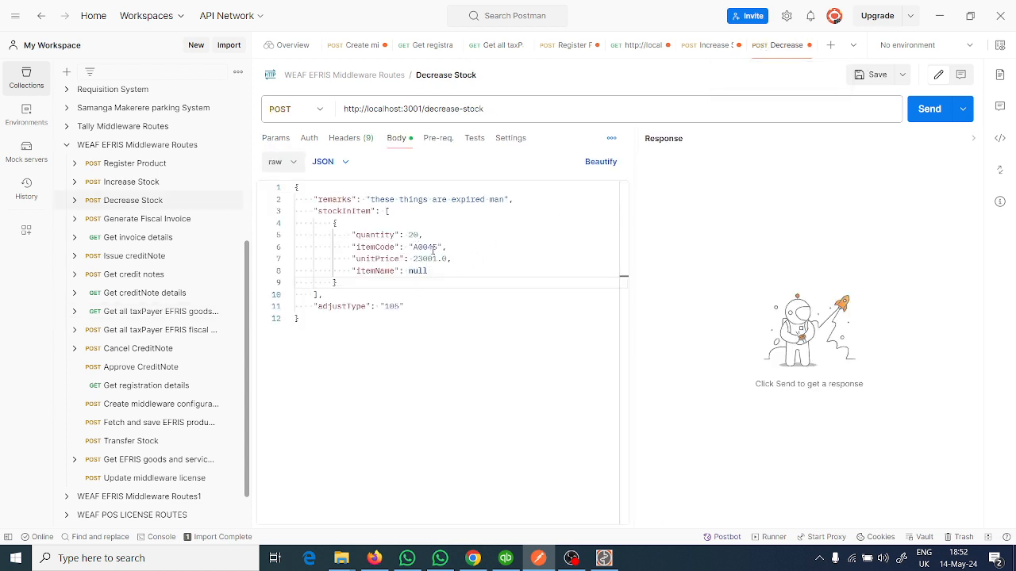
left_click(927, 109)
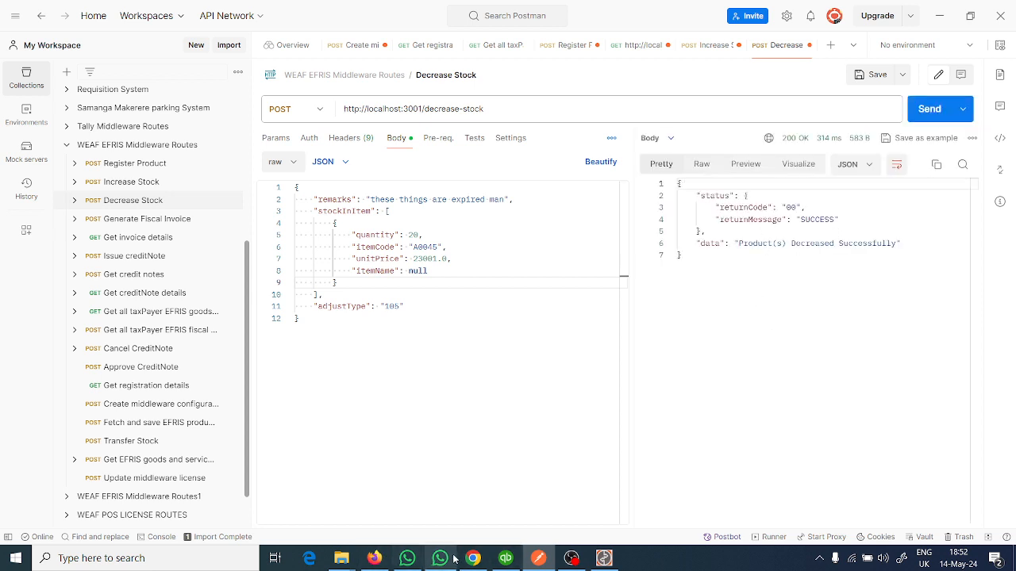
- Return to the EFRIS portal in Firefox, rerun the weafmall goods search and reopen its search filters
left_click(374, 558)
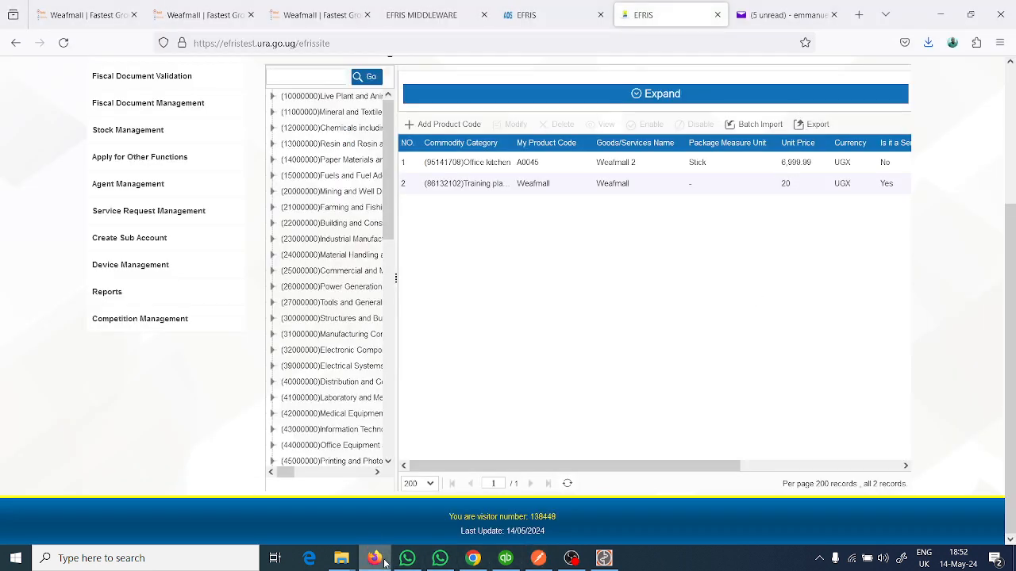
left_click(647, 96)
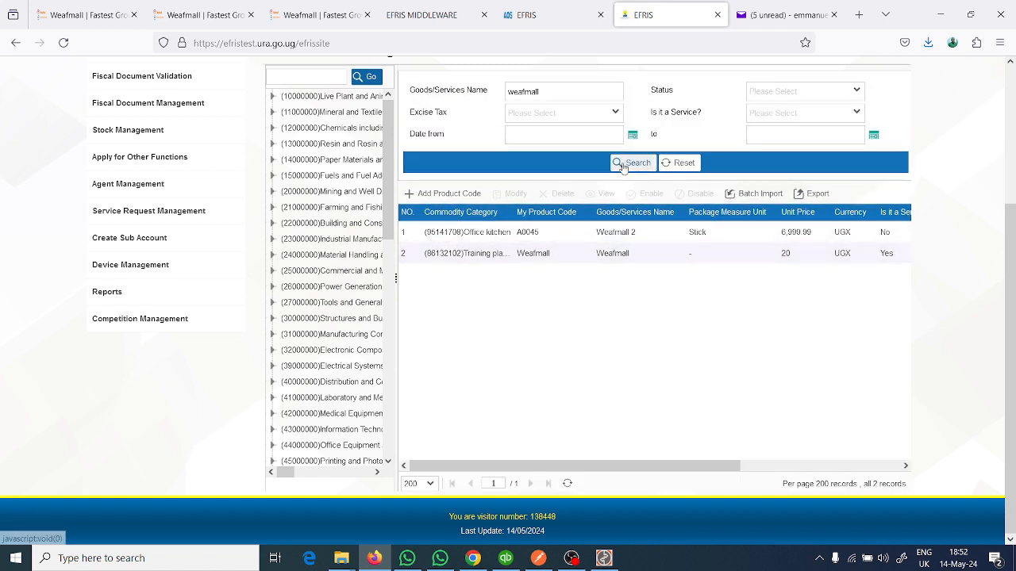
left_click(624, 165)
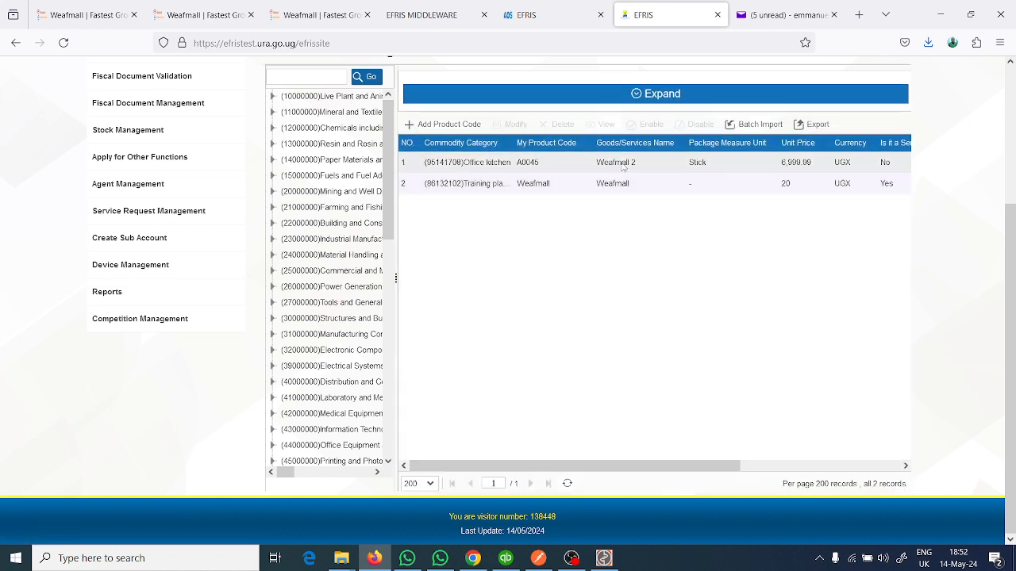
scroll(595, 230, "up", 3)
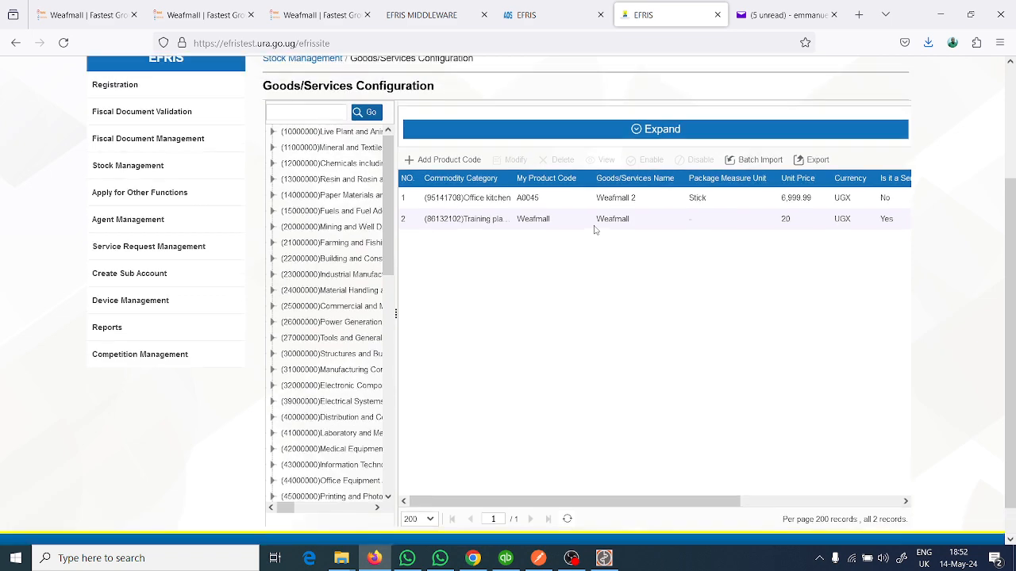
left_click(631, 204)
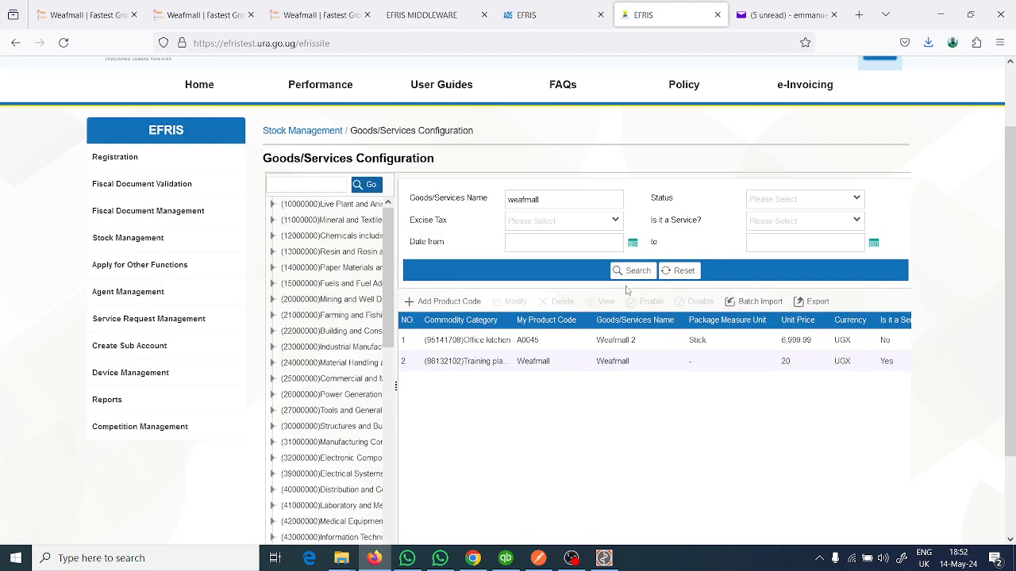
- Rerun the weafmall goods search, then open Stock Inquire and search the stock for product code A0045
left_click(630, 273)
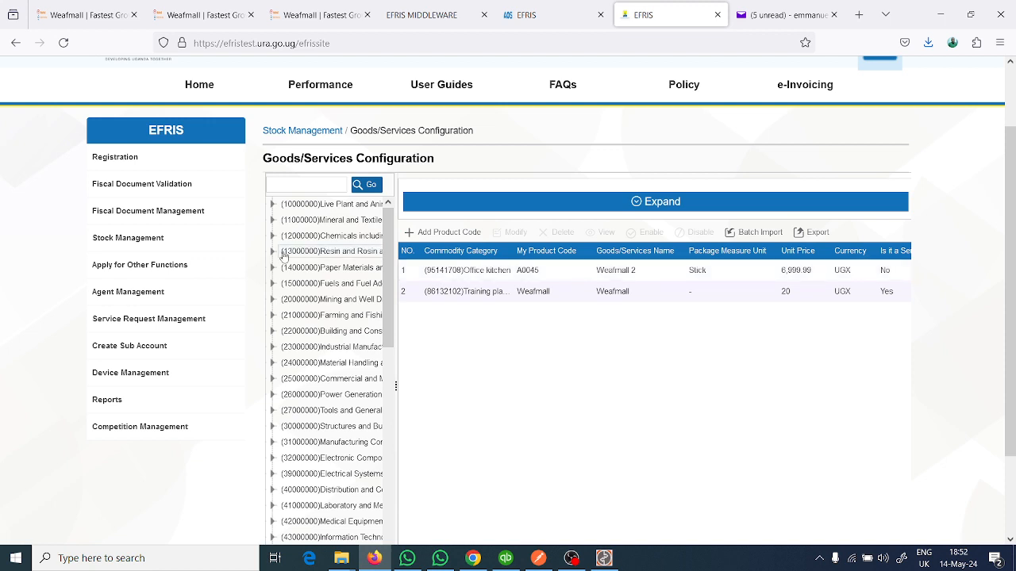
mouse_move(148, 240)
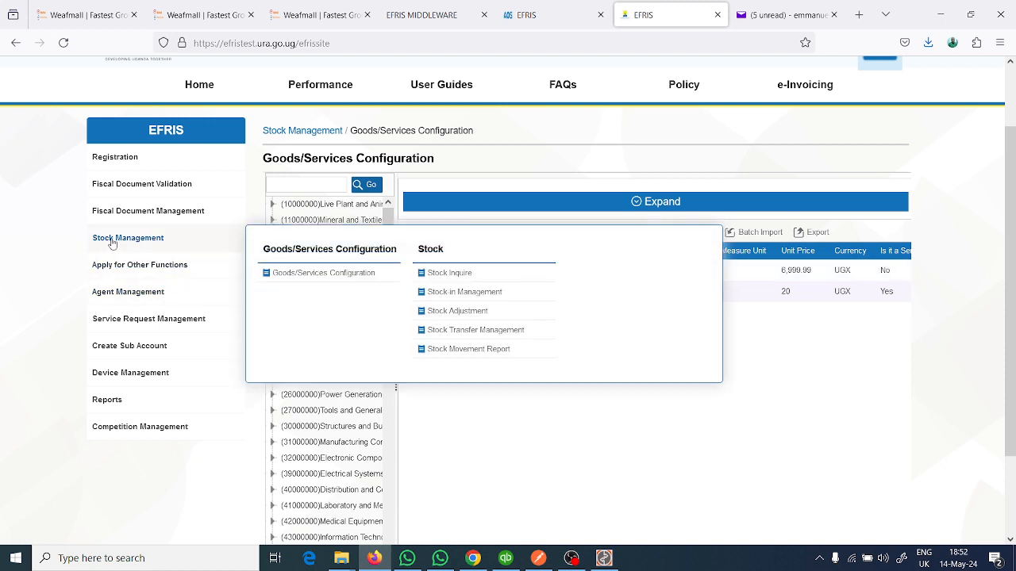
left_click(466, 274)
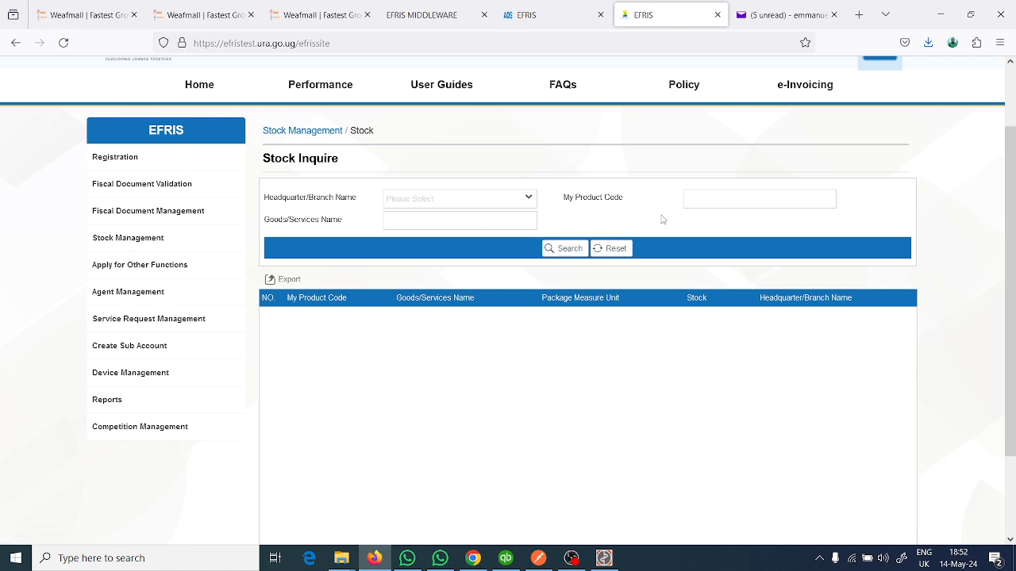
left_click(737, 200)
key("ctrl+v")
left_click(564, 248)
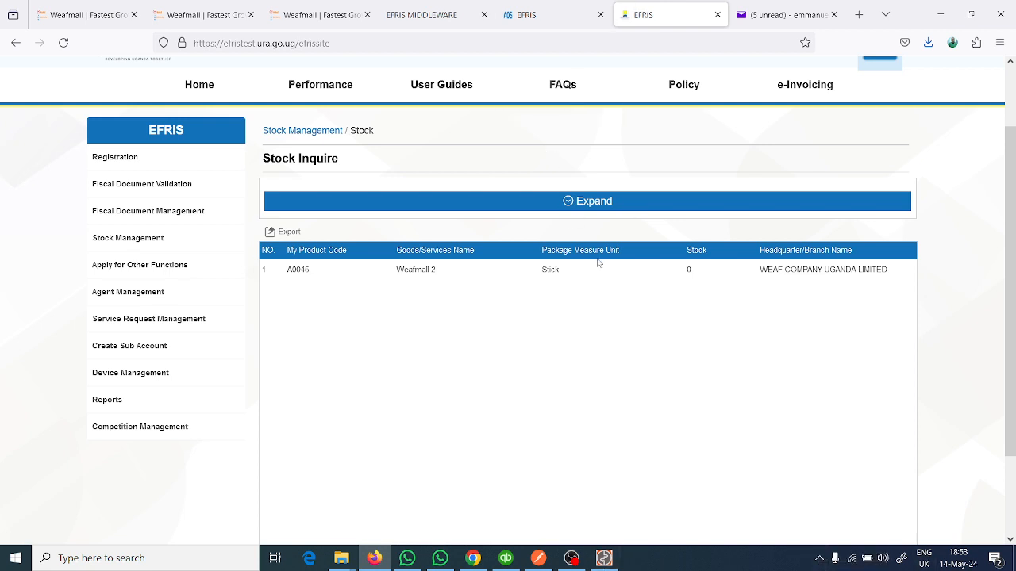
- Review the EFRIS middleware configuration, the offline enabler status page and the Goods & Services list in QuickBooks Integrator
left_click(784, 15)
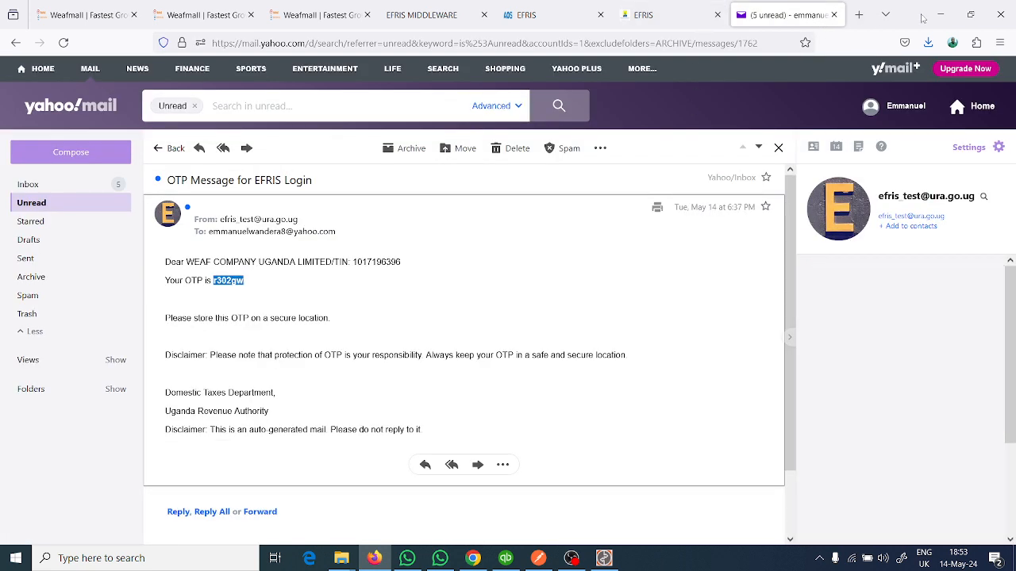
left_click(419, 16)
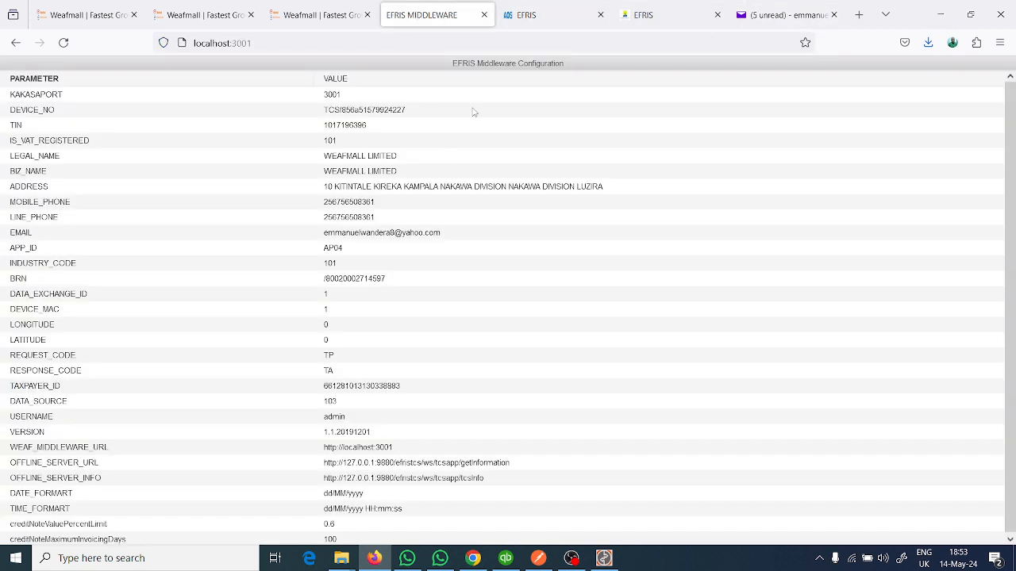
left_click(528, 10)
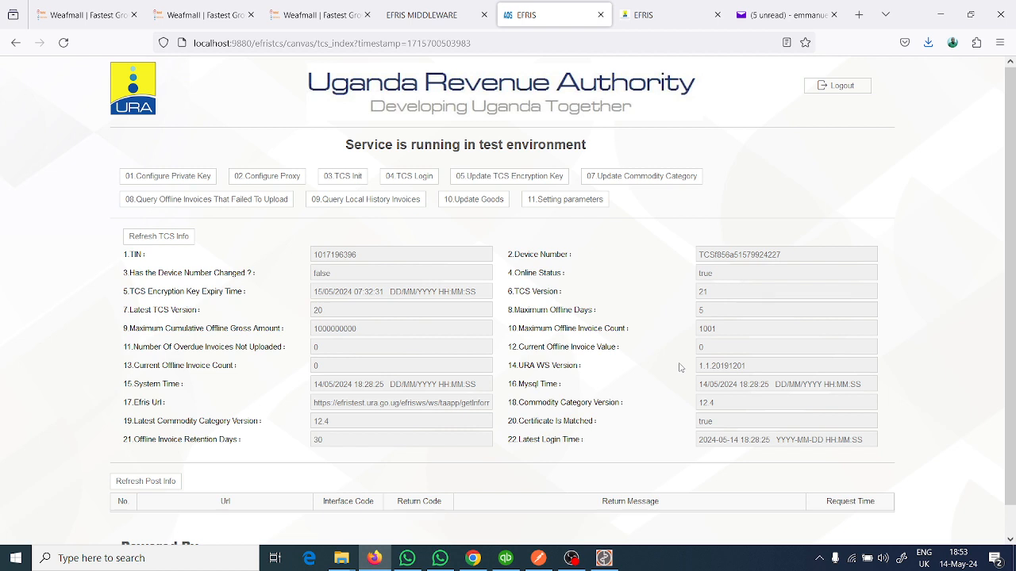
left_click(604, 558)
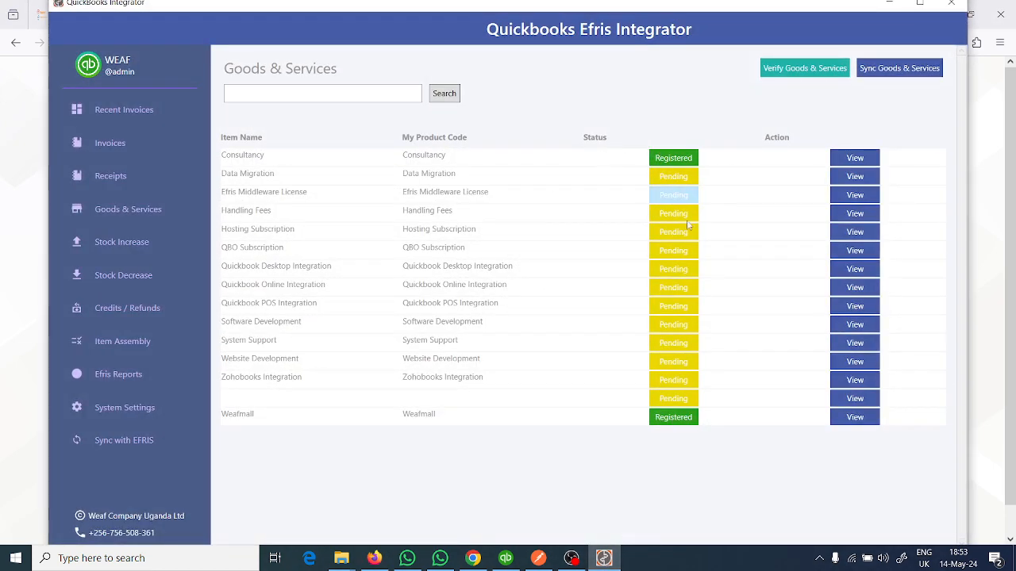
mouse_move(609, 562)
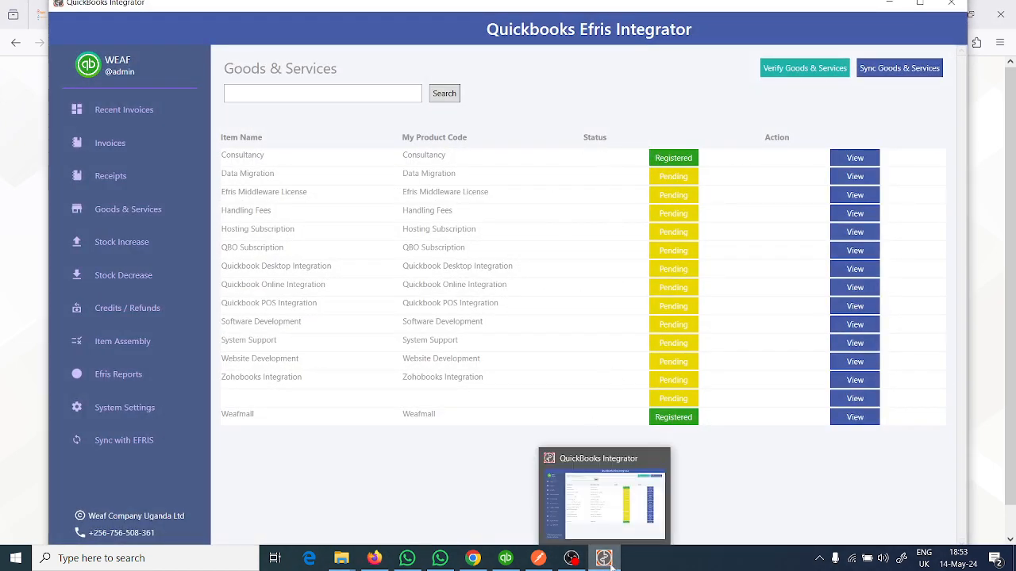
left_click(610, 563)
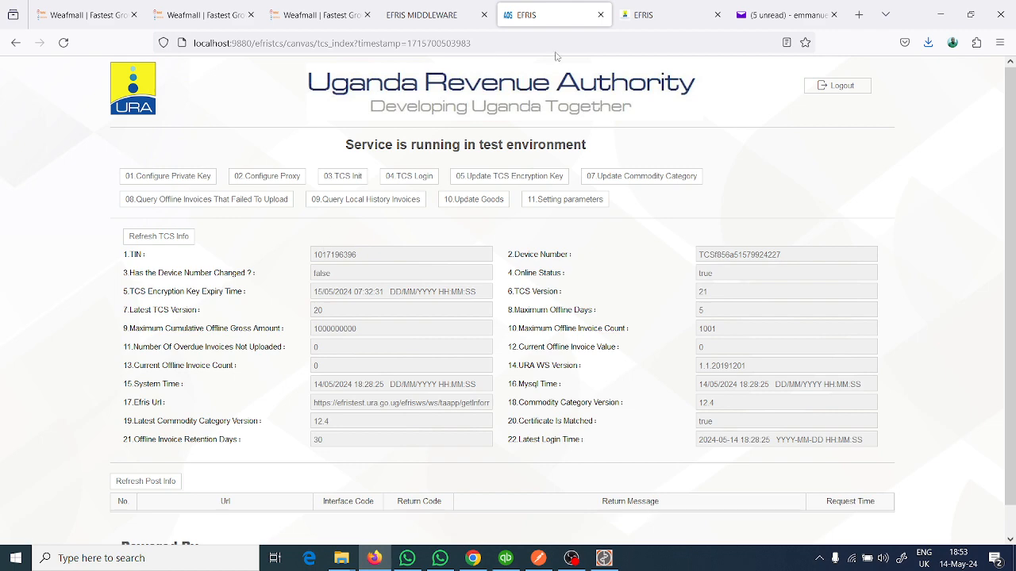
- Return to the Weafmall downloads page and look through the downloadable products, including WEAF EFRIS API and QuickBooks Integrator
left_click(671, 16)
left_click(323, 22)
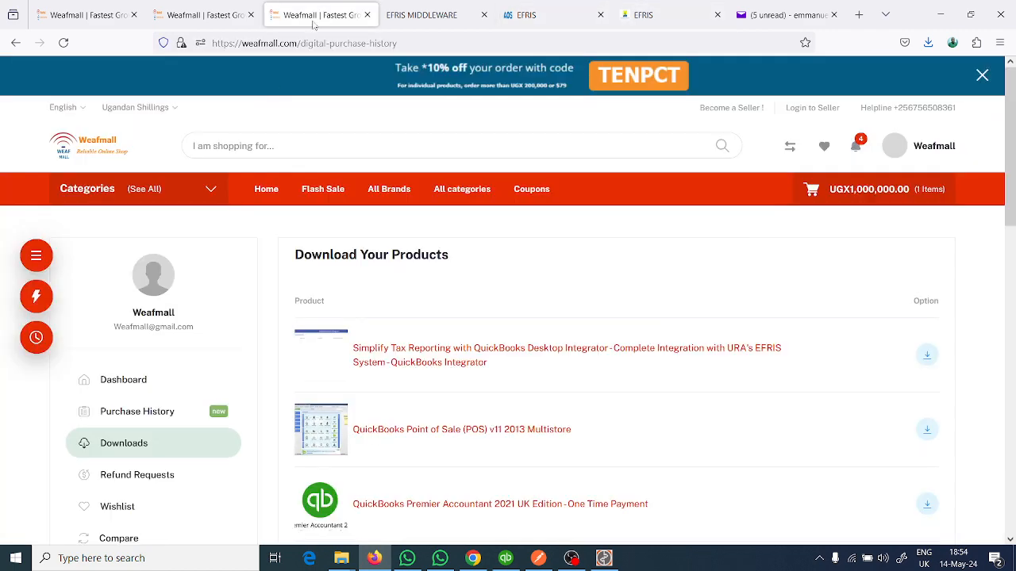
scroll(380, 384, "down", 2)
scroll(380, 384, "down", 1)
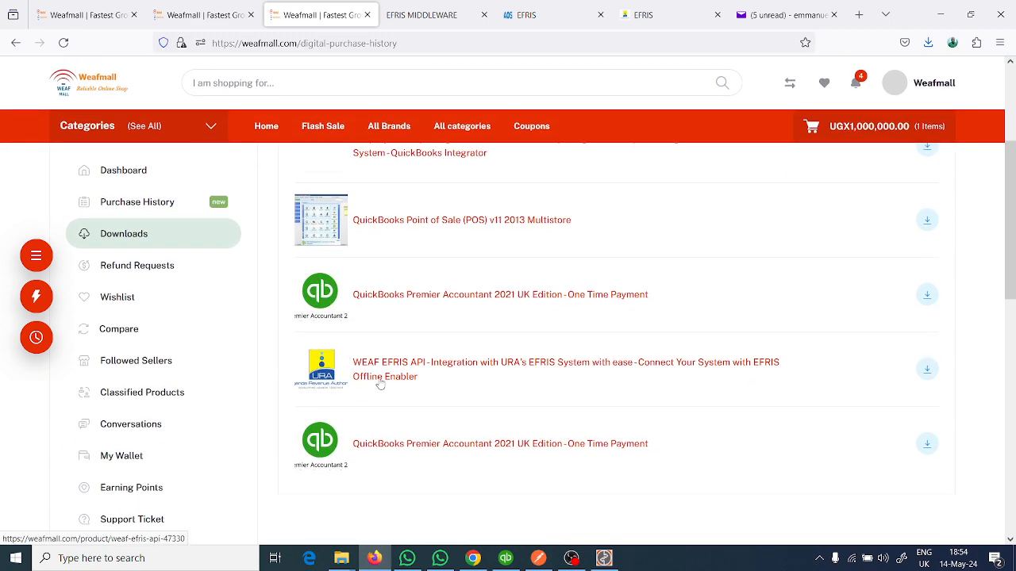
scroll(378, 383, "up", 1)
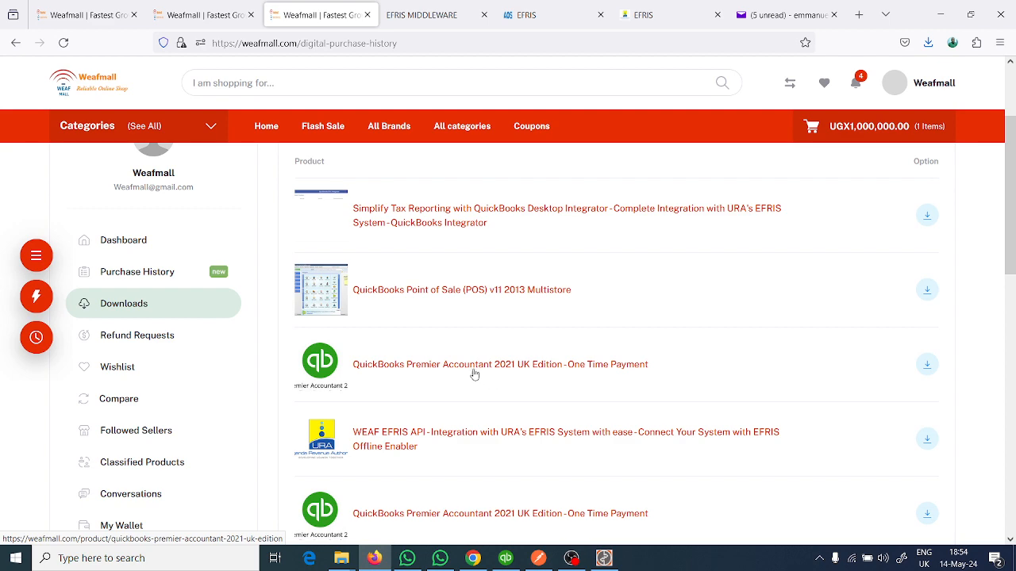
scroll(453, 379, "down", 1)
scroll(455, 380, "up", 1)
scroll(454, 380, "up", 3)
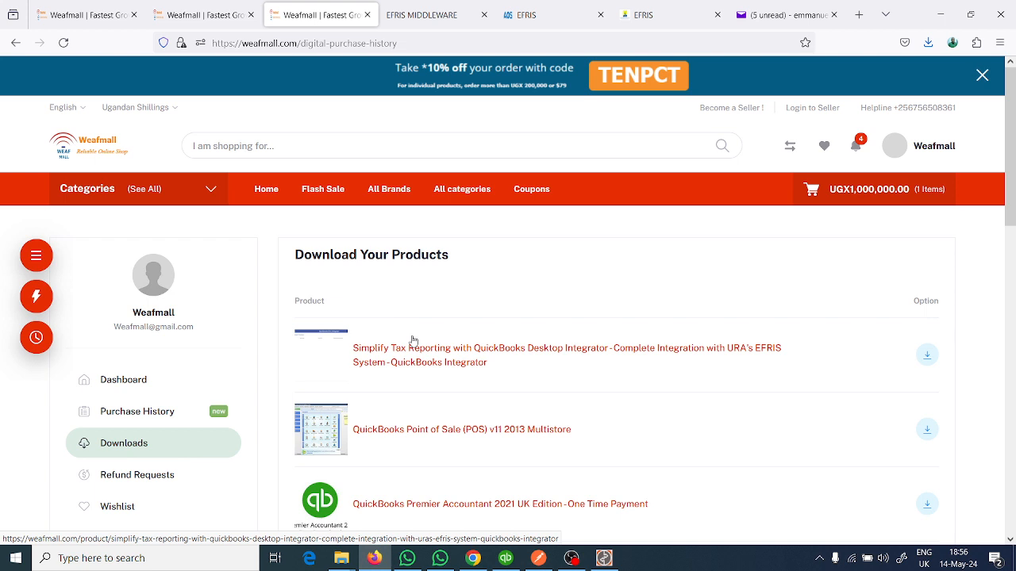
left_click(571, 558)
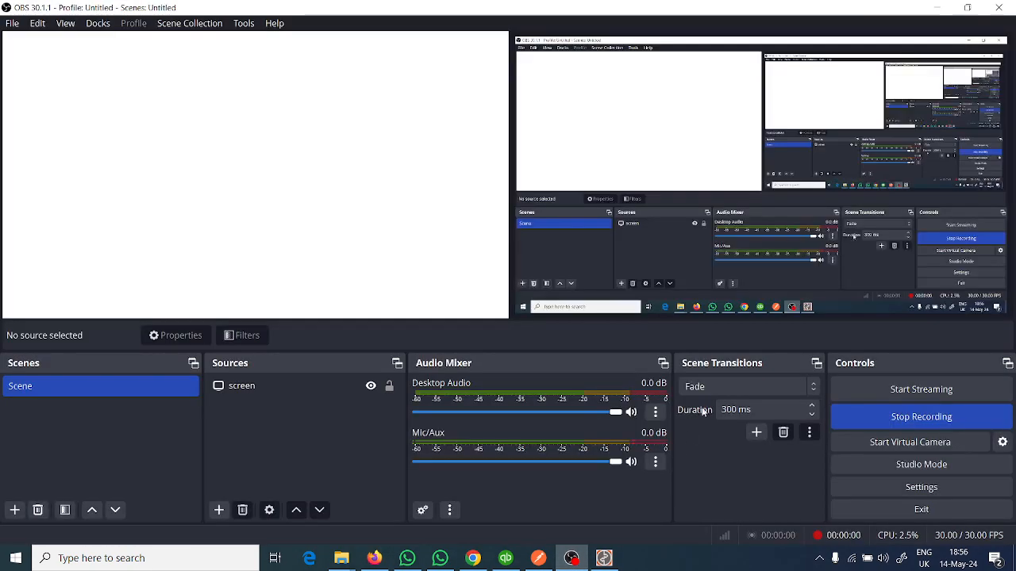